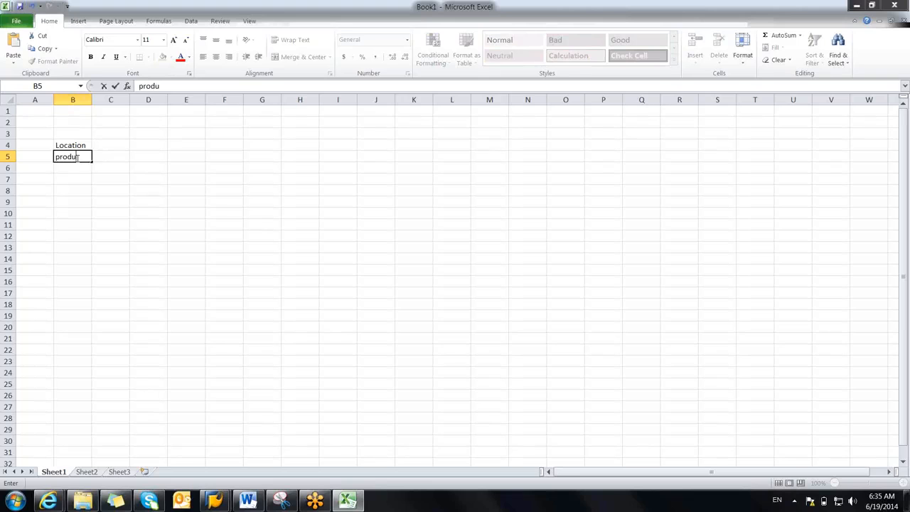
# Step: Complete cell B5 as "product /location" and enter "Transportation lanes" in B6
pyautogui.write('/location')
pyautogui.press('Return')
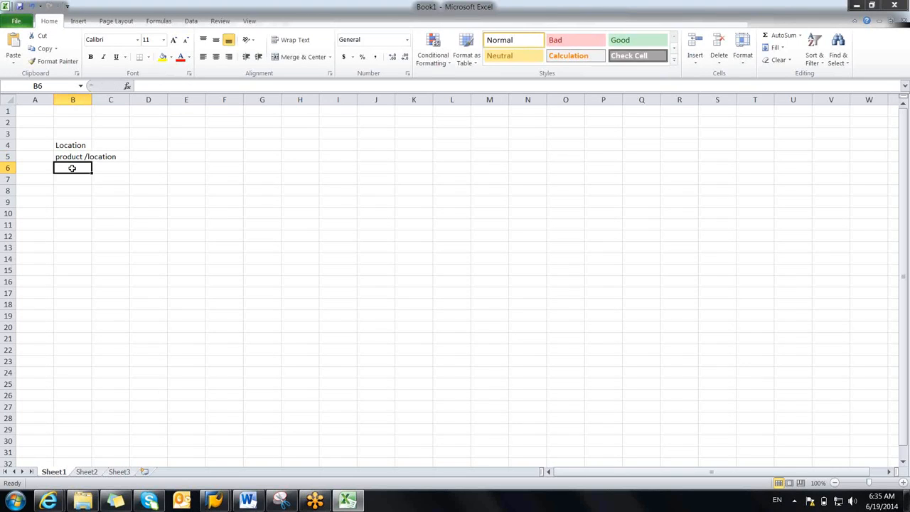
pyautogui.write('Tra')
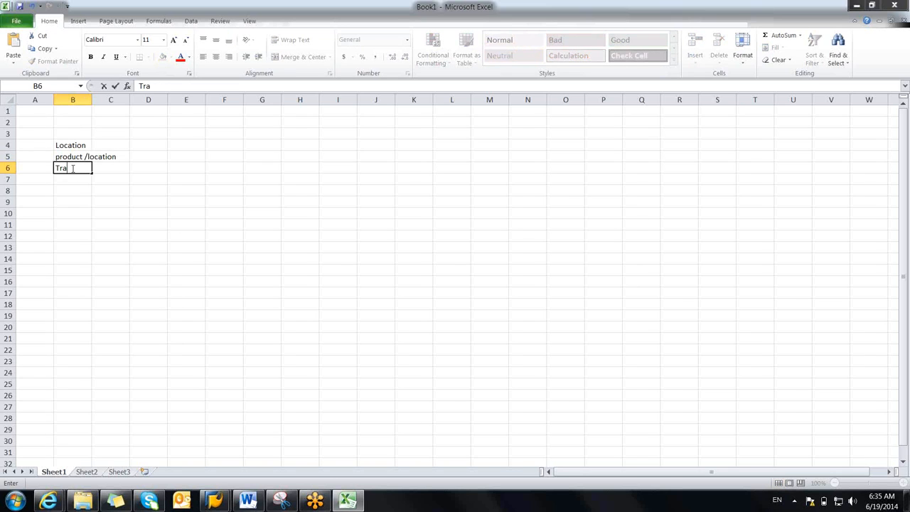
pyautogui.write('nsportation lan')
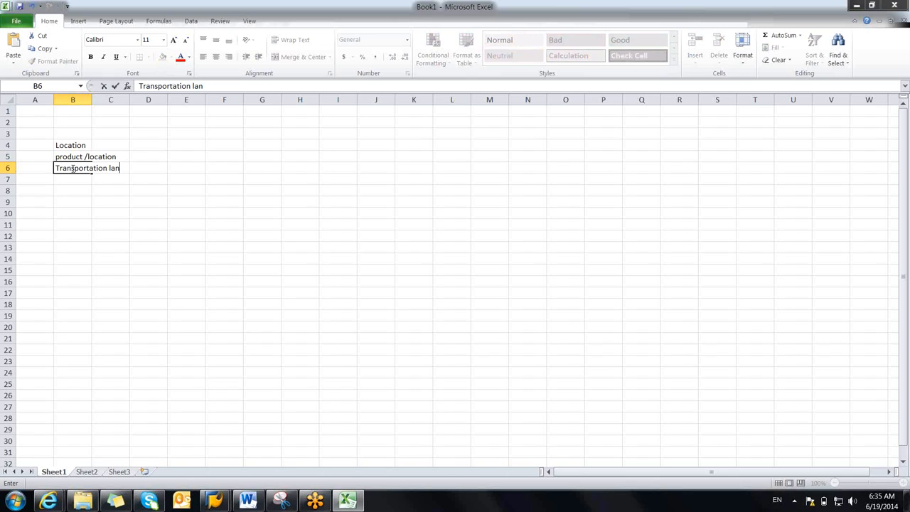
pyautogui.write('es')
pyautogui.click(67, 179)
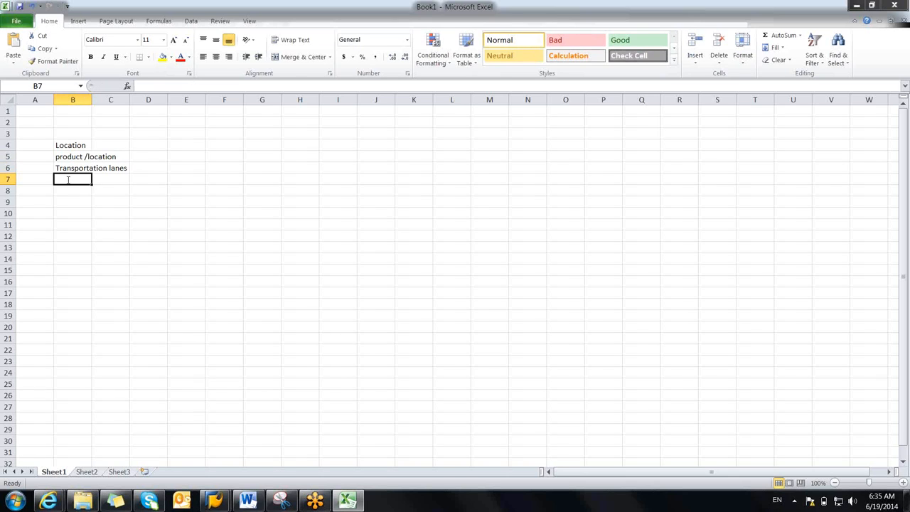
# Step: Extend the master data list with "Resource" in B7 and "PDS" in B8
pyautogui.write('PDS')
pyautogui.click(68, 191)
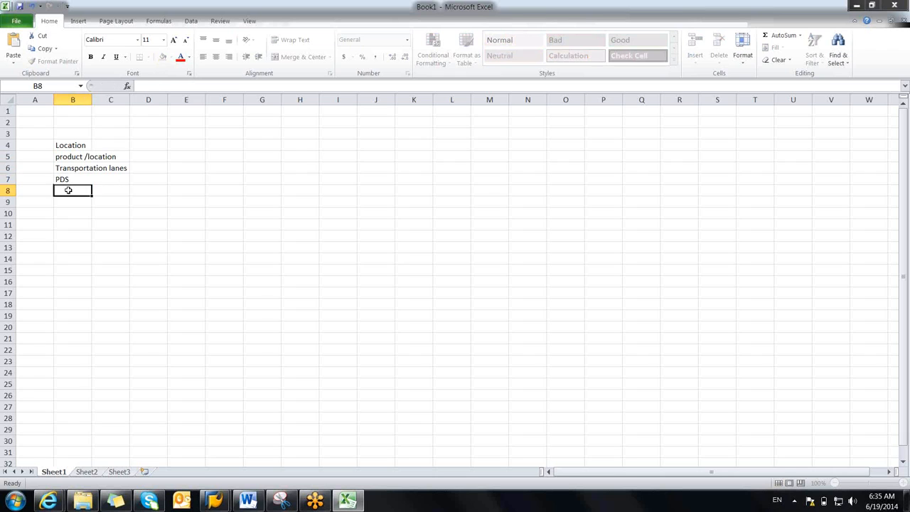
pyautogui.press('Up')
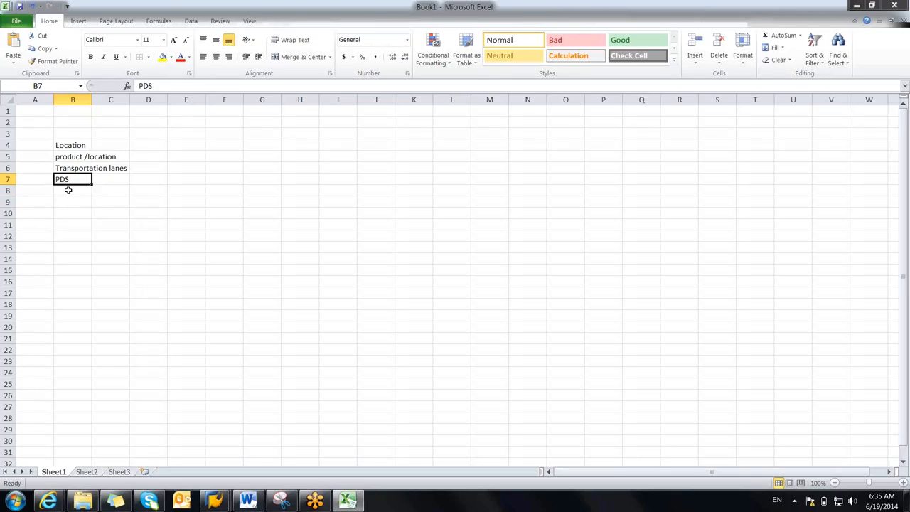
pyautogui.write('Resource')
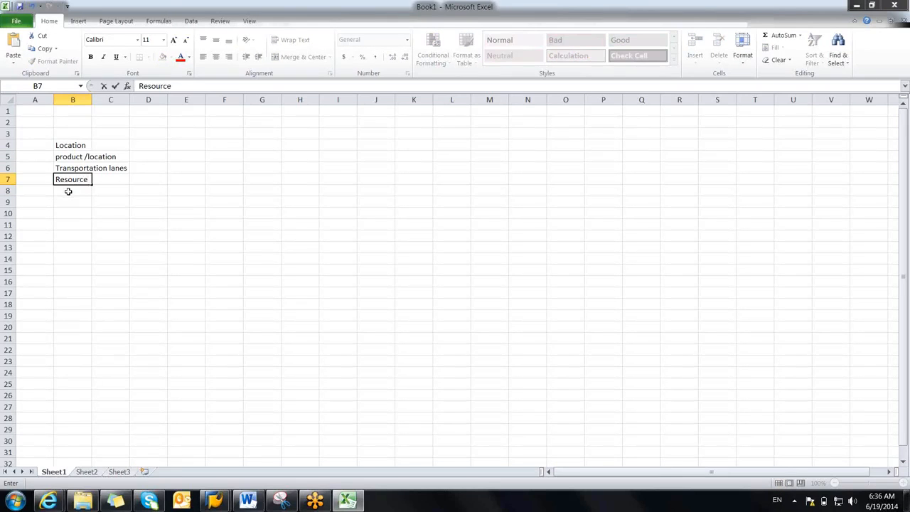
pyautogui.press('Return')
pyautogui.write('PDS')
pyautogui.click(75, 205)
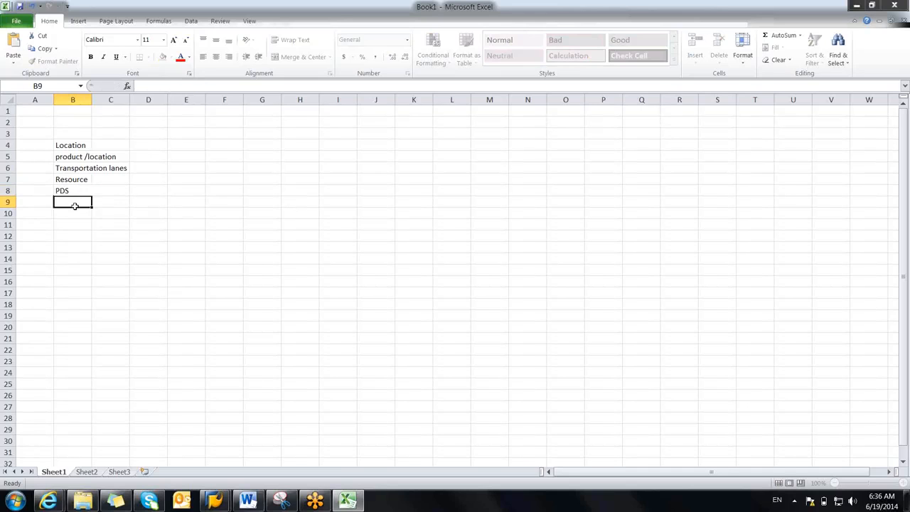
pyautogui.moveTo(75, 206); pyautogui.dragTo(87, 227)
pyautogui.click(102, 204)
pyautogui.click(79, 202)
pyautogui.click(172, 239)
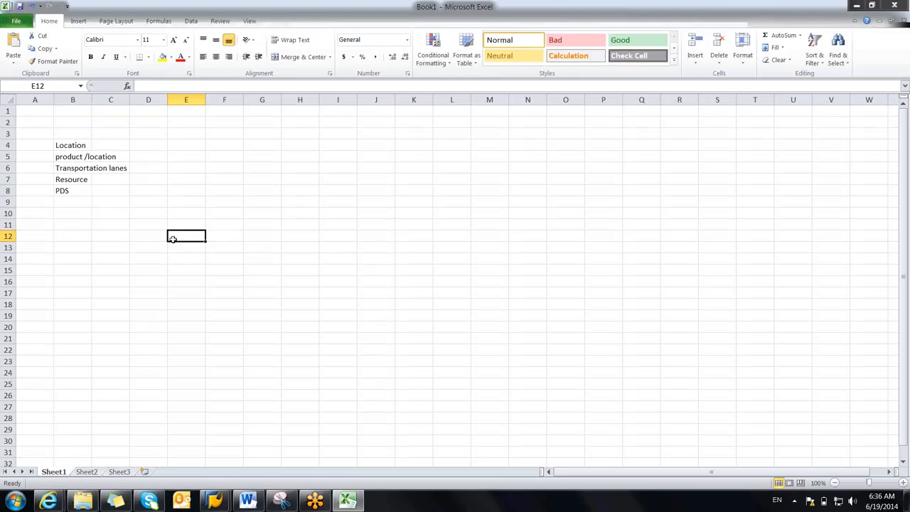
pyautogui.click(73, 147)
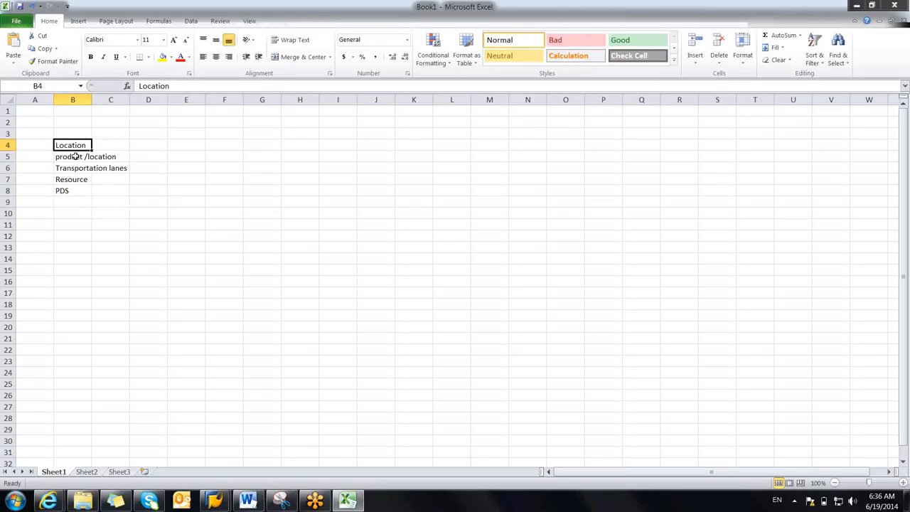
pyautogui.click(75, 157)
pyautogui.click(68, 170)
pyautogui.click(66, 181)
pyautogui.click(67, 192)
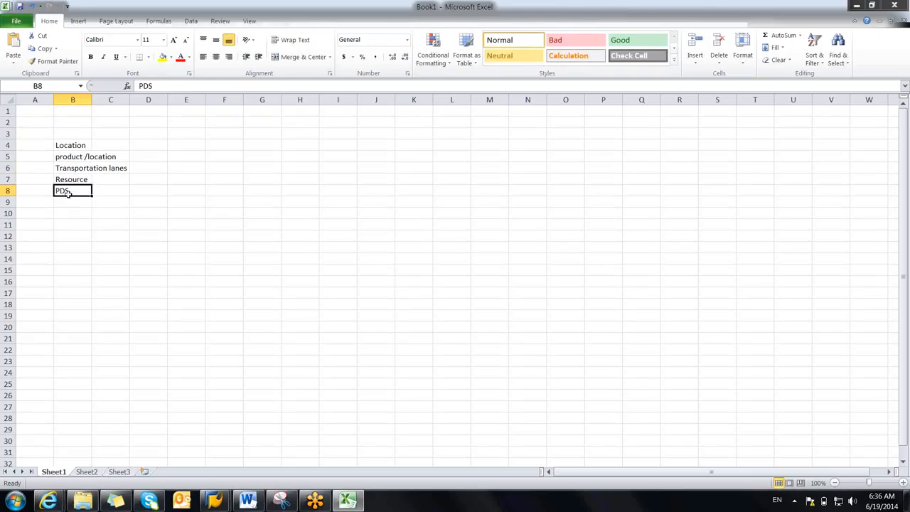
pyautogui.click(126, 225)
pyautogui.click(78, 146)
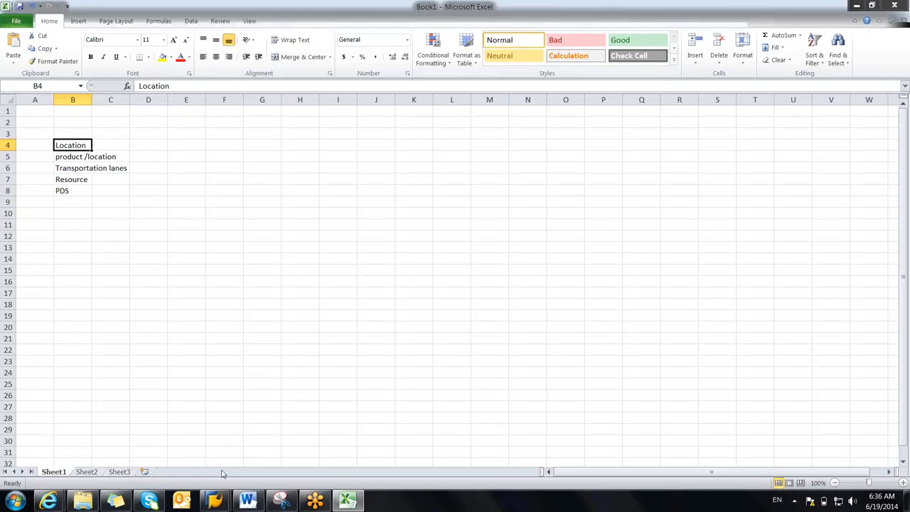
pyautogui.click(325, 318)
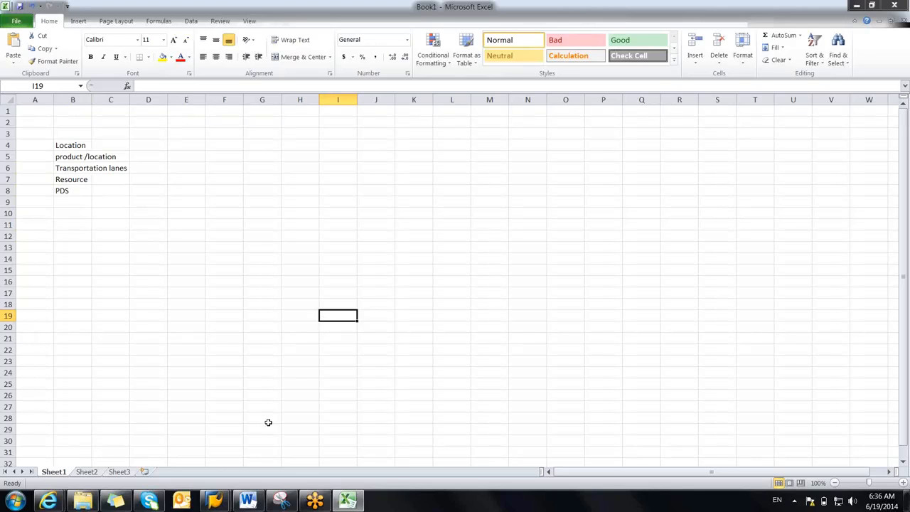
# Step: Switch to SAP Easy Access and open the /SAPAPO/LOC3 Location transaction under Master Data > Location
pyautogui.click(216, 502)
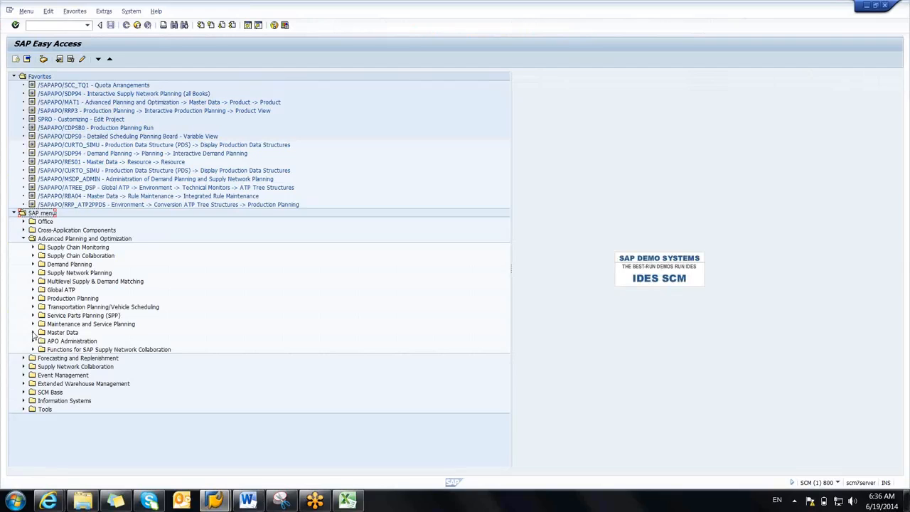
pyautogui.click(33, 333)
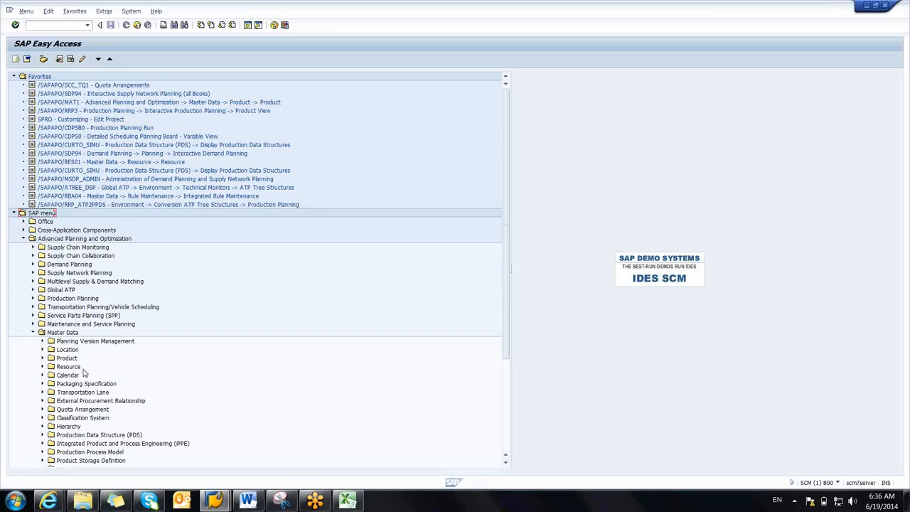
pyautogui.click(42, 350)
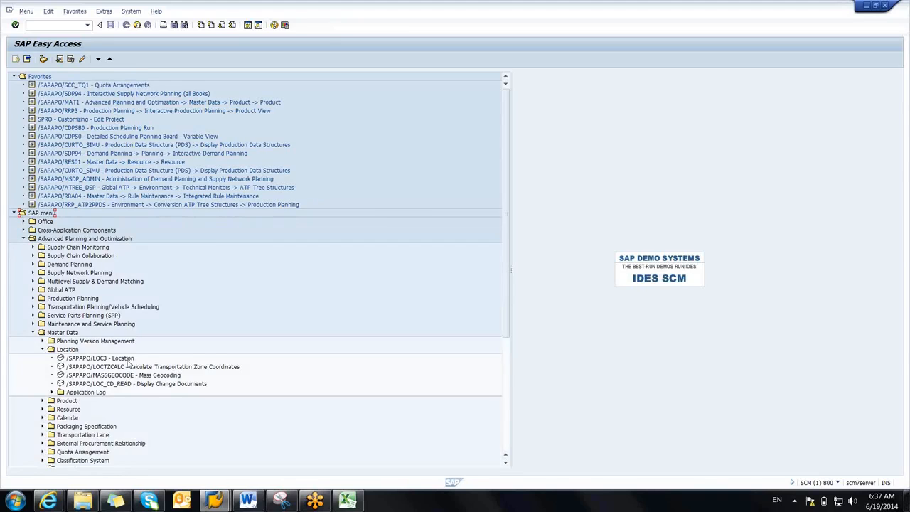
pyautogui.click(128, 359)
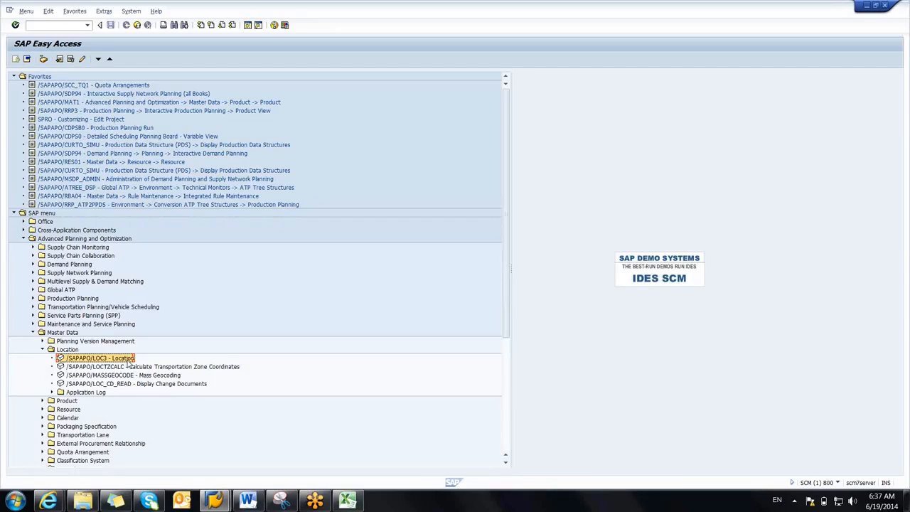
pyautogui.doubleClick(128, 361)
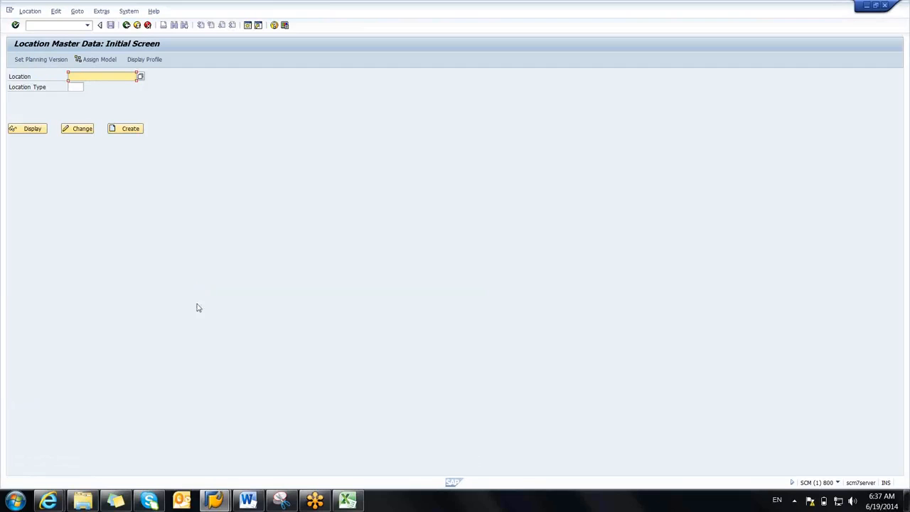
pyautogui.click(76, 77)
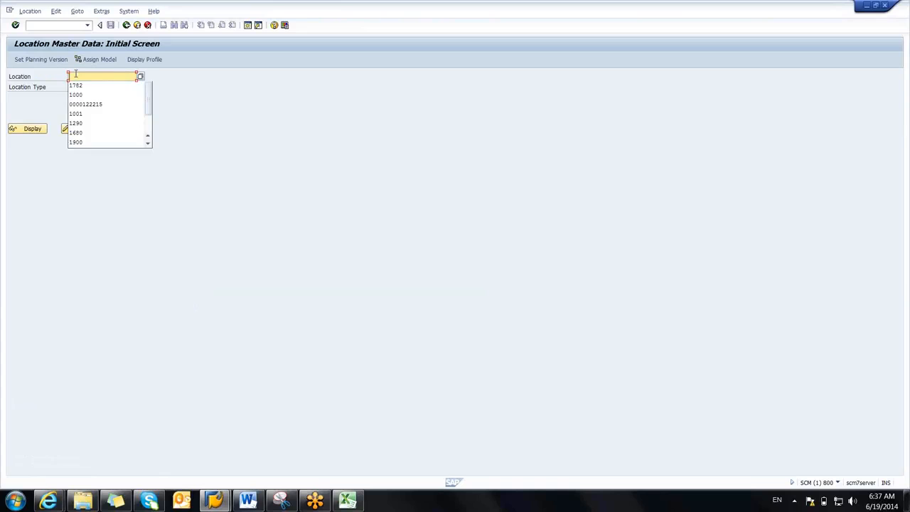
pyautogui.write('CL')
pyautogui.press('BackSpace')
pyautogui.press('BackSpace')
pyautogui.click(213, 84)
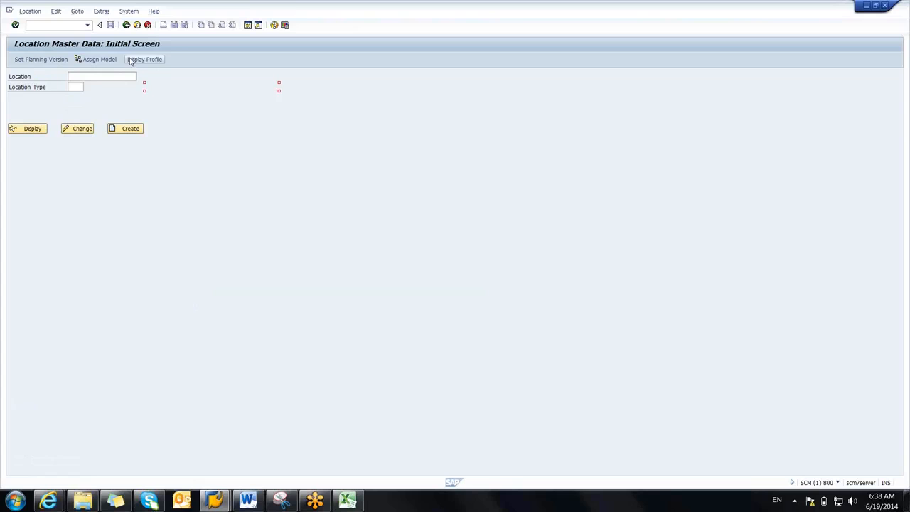
# Step: Examine the possible entries for Location Type, such as distribution center, customer and vendor, without choosing one
pyautogui.click(77, 85)
pyautogui.press('F4')
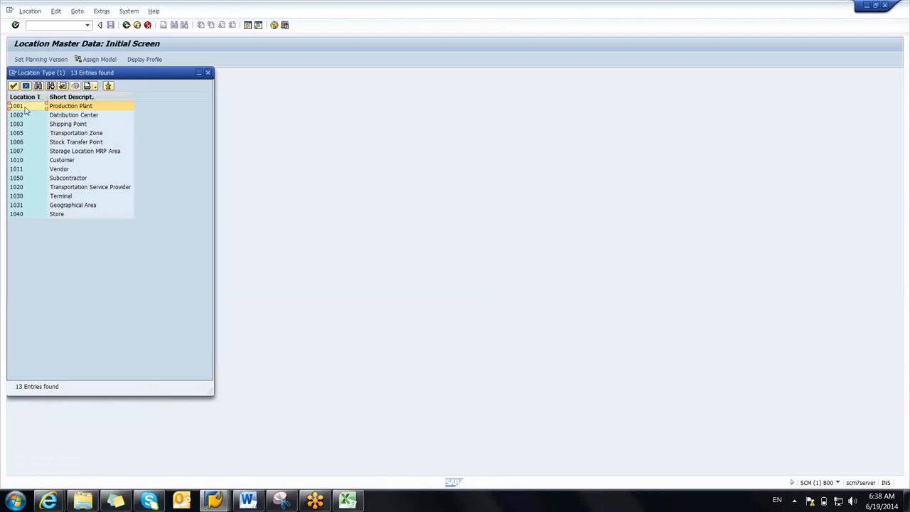
pyautogui.click(62, 118)
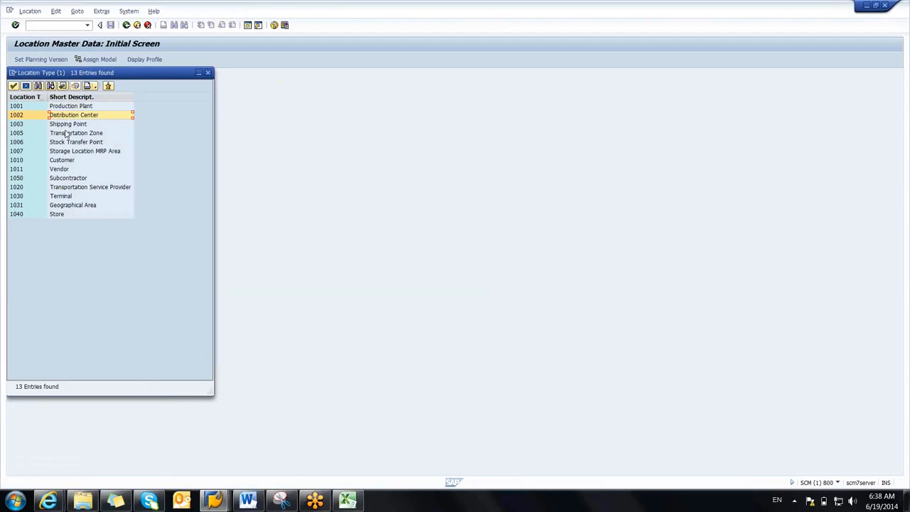
pyautogui.click(66, 126)
pyautogui.click(69, 136)
pyautogui.click(66, 161)
pyautogui.click(66, 170)
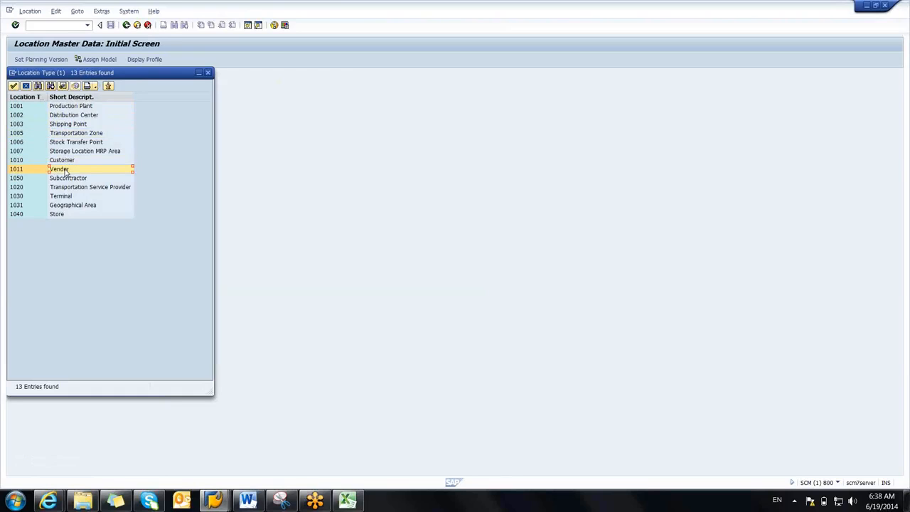
pyautogui.click(26, 85)
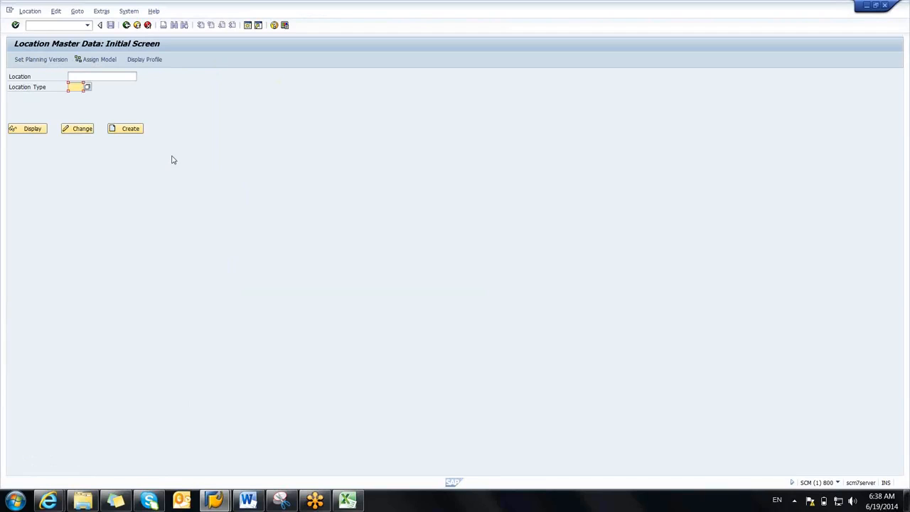
# Step: Return to the SAP menu and reopen the /SAPAPO/LOC3 Location transaction
pyautogui.click(126, 25)
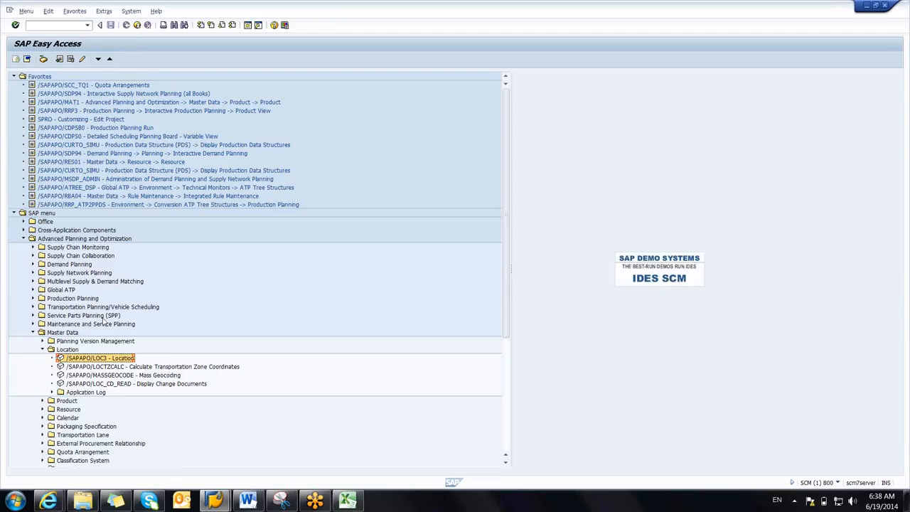
pyautogui.doubleClick(104, 357)
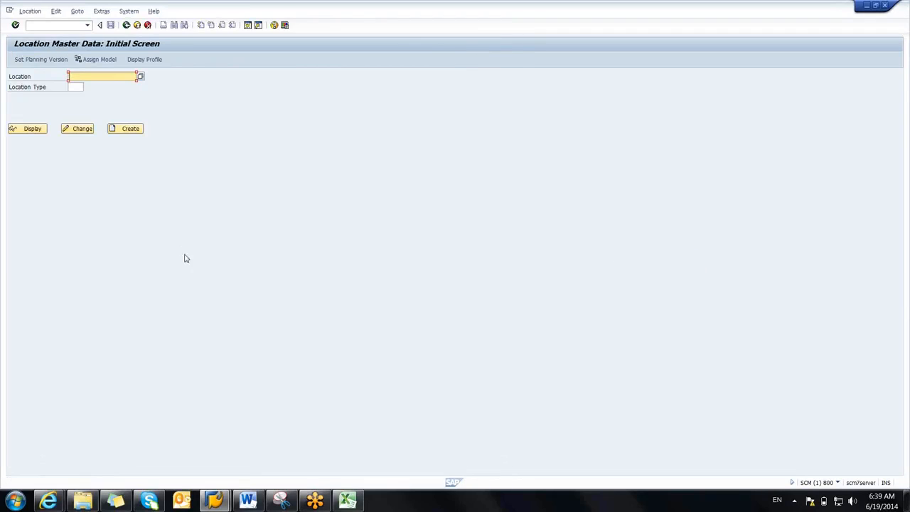
# Step: Switch to the Excel workbook and show Sheet2
pyautogui.click(342, 502)
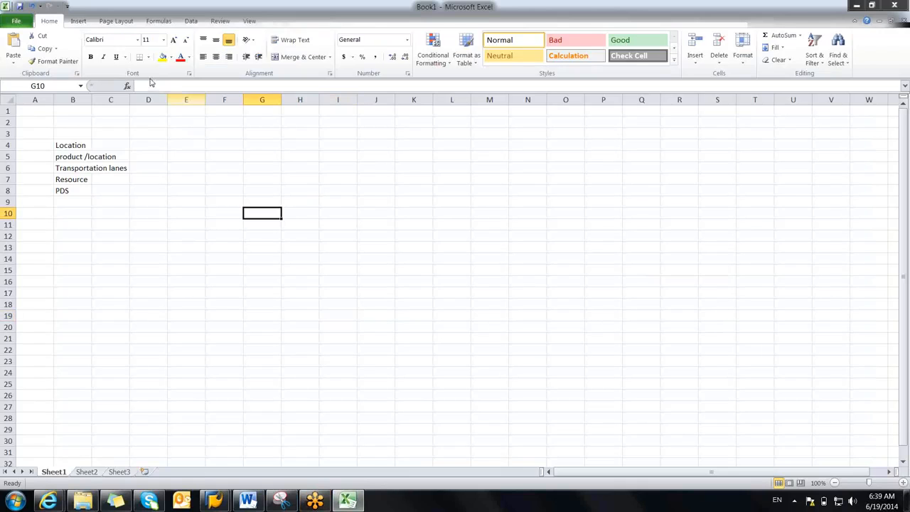
pyautogui.click(86, 471)
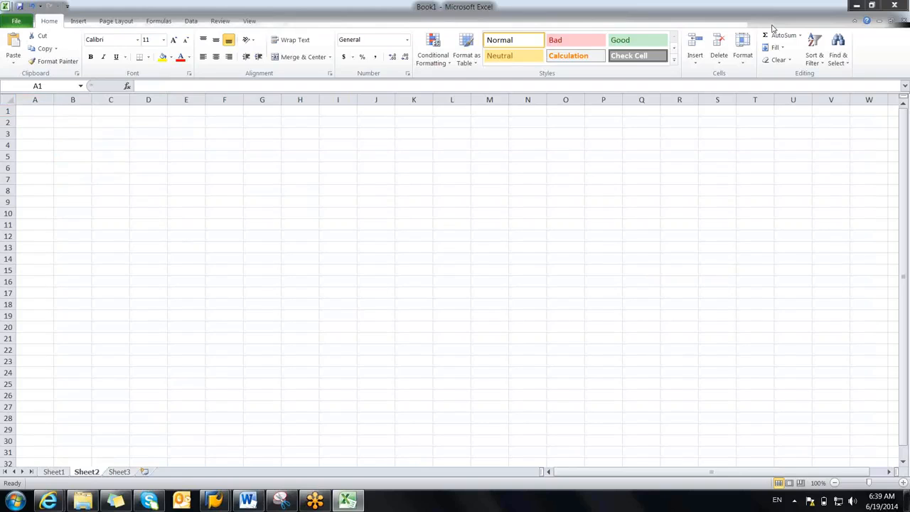
pyautogui.click(274, 168)
pyautogui.click(192, 143)
pyautogui.moveTo(191, 143); pyautogui.dragTo(572, 408)
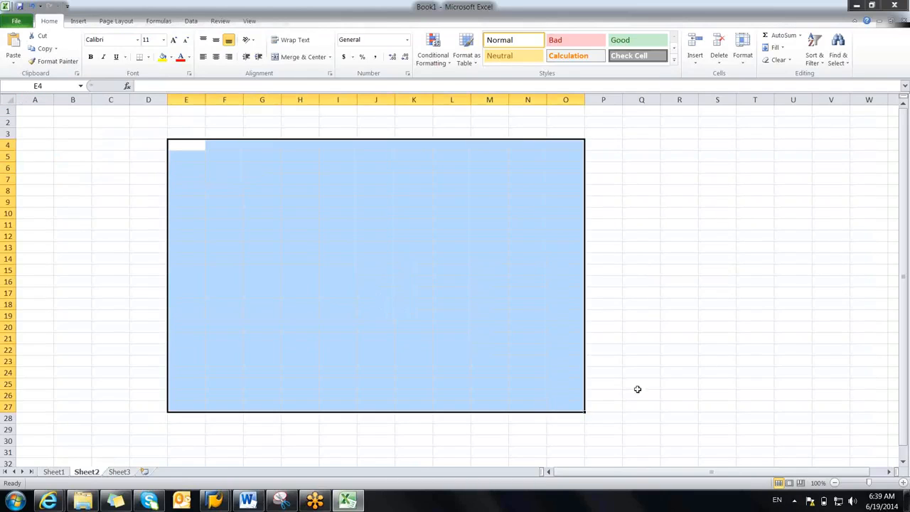
pyautogui.click(613, 369)
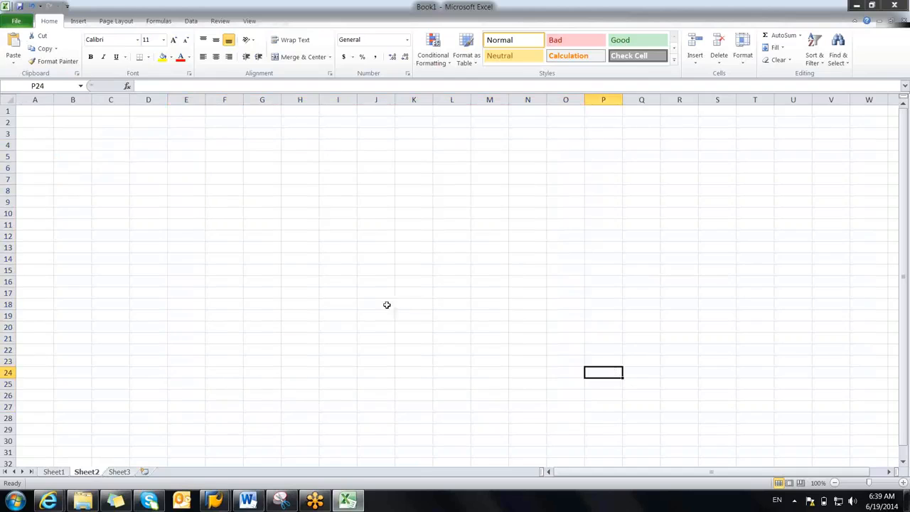
pyautogui.click(302, 346)
pyautogui.click(307, 304)
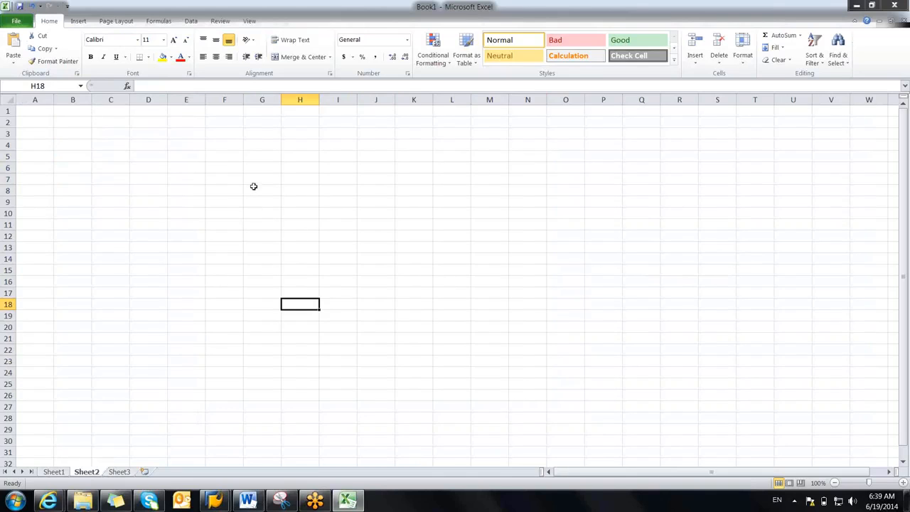
# Step: Enter the first example location, Blore, in cell F4
pyautogui.click(233, 147)
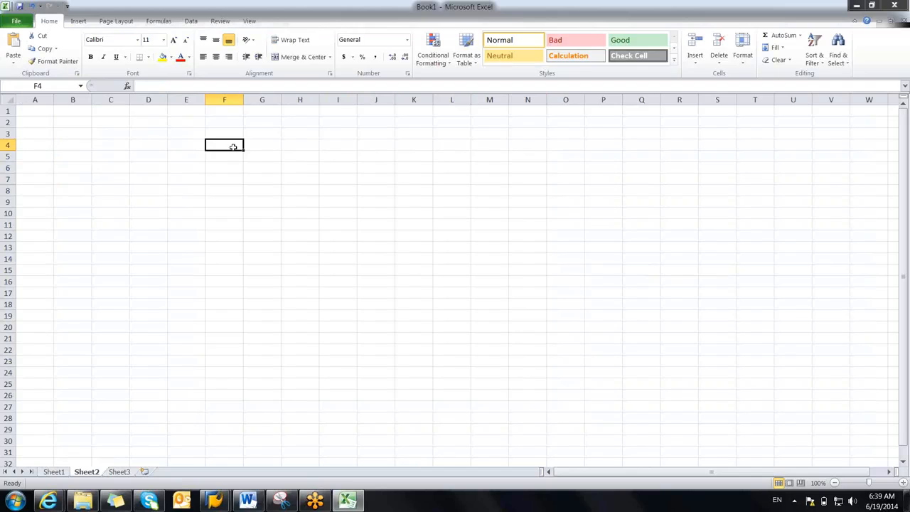
pyautogui.write('bLLRE')
pyautogui.press('BackSpace')
pyautogui.press('BackSpace')
pyautogui.press('BackSpace')
pyautogui.press('BackSpace')
pyautogui.press('BackSpace')
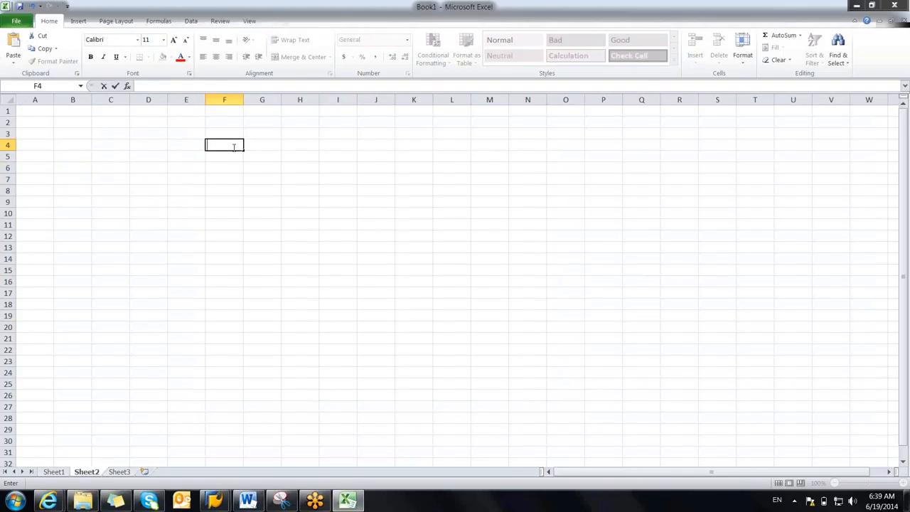
pyautogui.write('Blore')
pyautogui.click(227, 169)
# Step: Add Chennai in cell F5 and Hyd in cell F6 below the first location
pyautogui.click(228, 158)
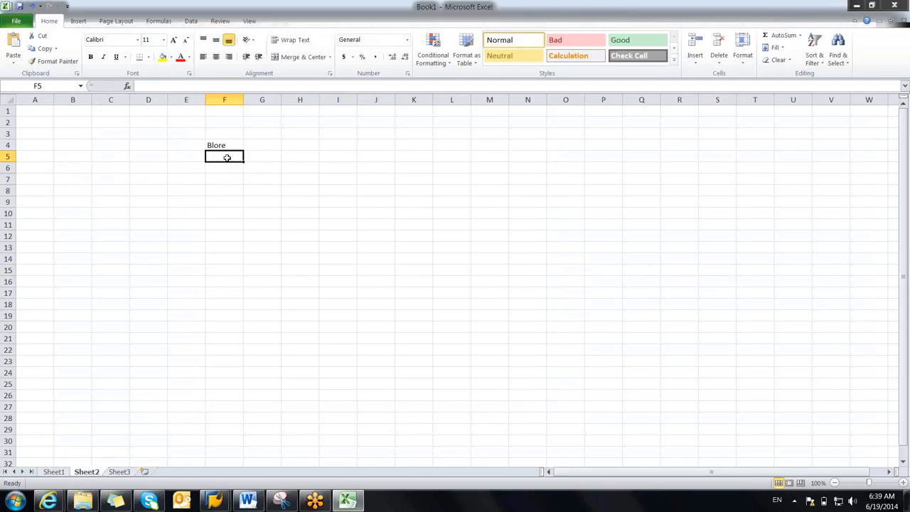
pyautogui.write('Chennai')
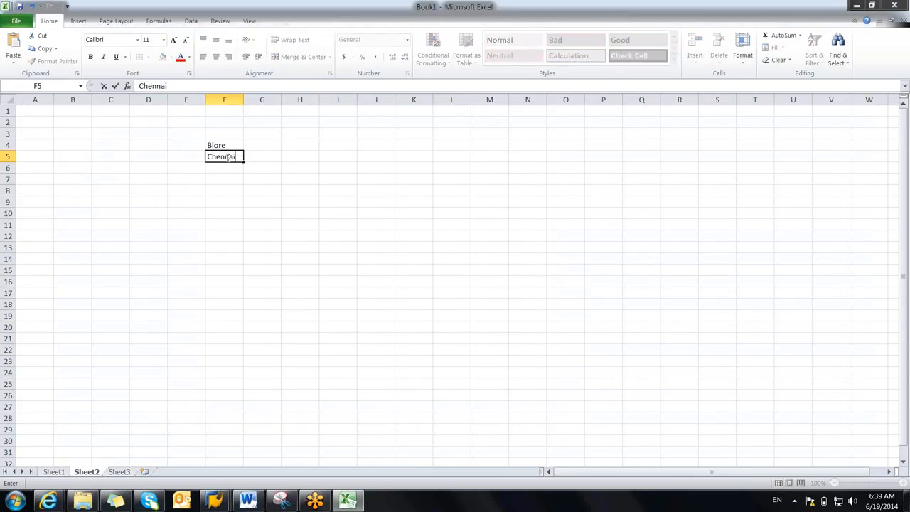
pyautogui.click(226, 171)
pyautogui.write('Hyd')
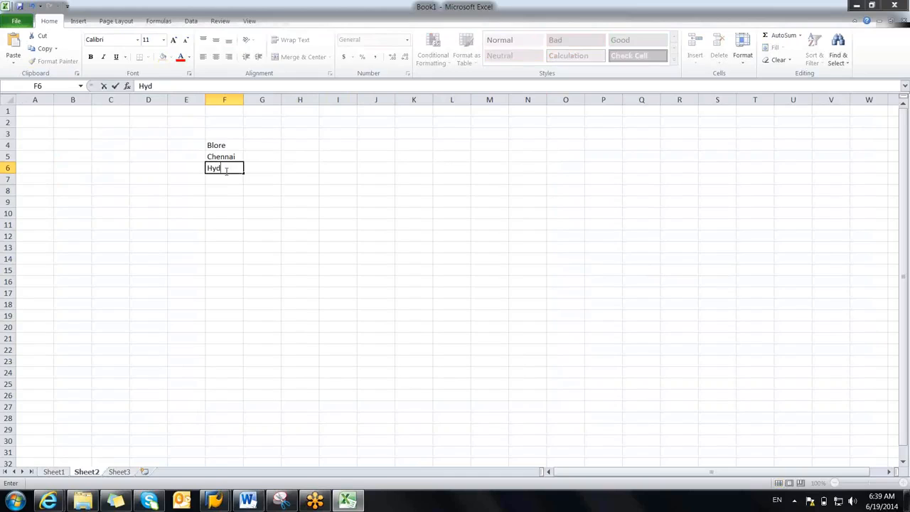
# Step: Complete the location list with Mumbai in cell F7
pyautogui.click(224, 180)
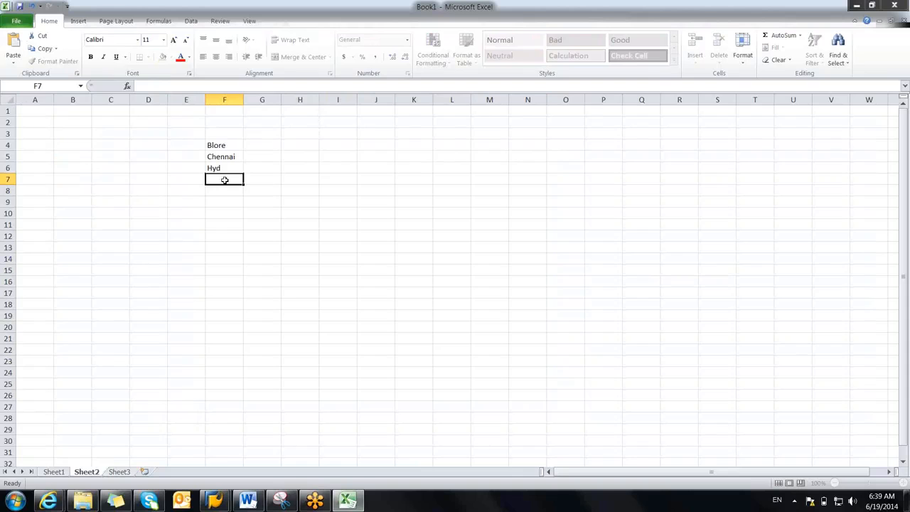
pyautogui.write('M')
pyautogui.press('BackSpace')
pyautogui.write('Mumbai')
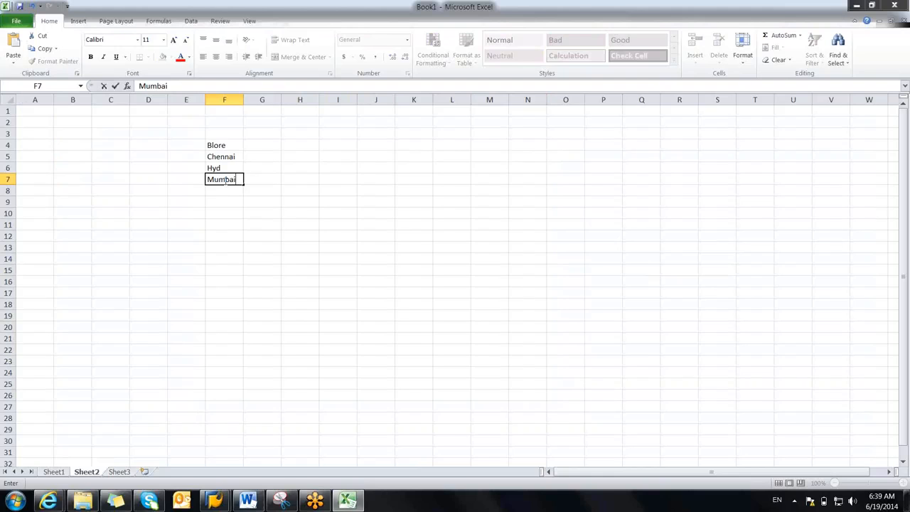
pyautogui.press('Return')
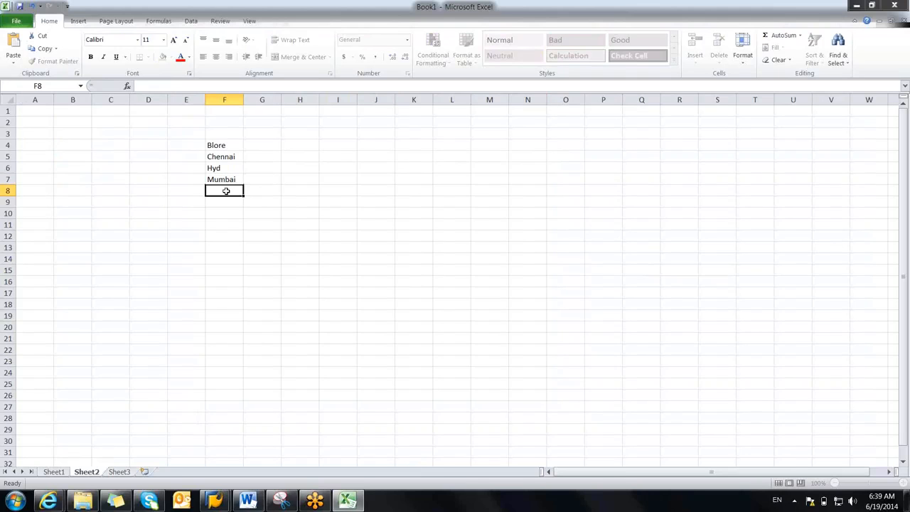
pyautogui.click(229, 203)
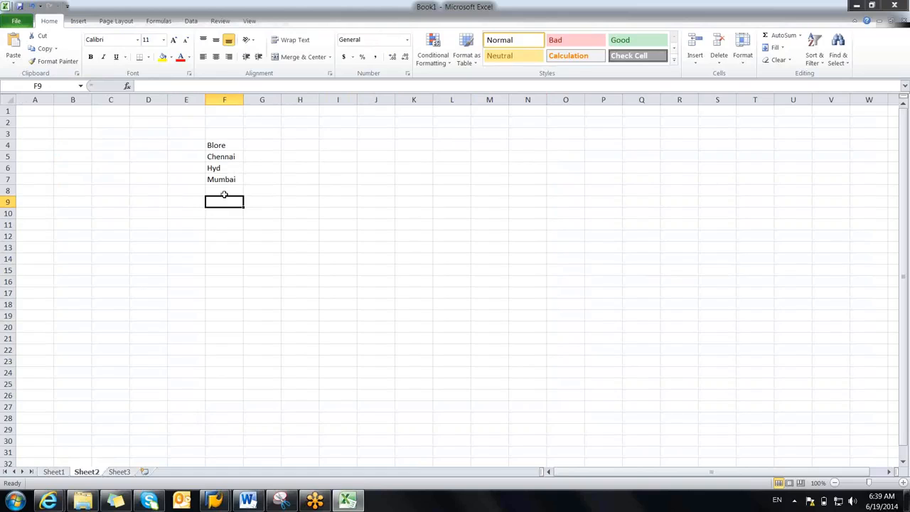
# Step: Highlight the location list in F4:F7 to point it out, and clear the selection
pyautogui.moveTo(216, 145); pyautogui.dragTo(227, 179)
pyautogui.click(298, 223)
pyautogui.click(304, 230)
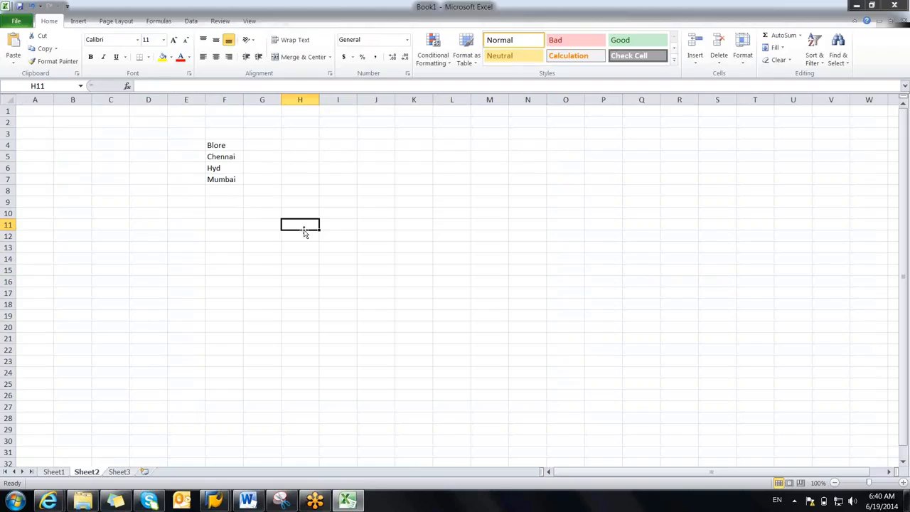
pyautogui.moveTo(231, 148); pyautogui.dragTo(227, 180)
pyautogui.click(317, 227)
pyautogui.click(217, 268)
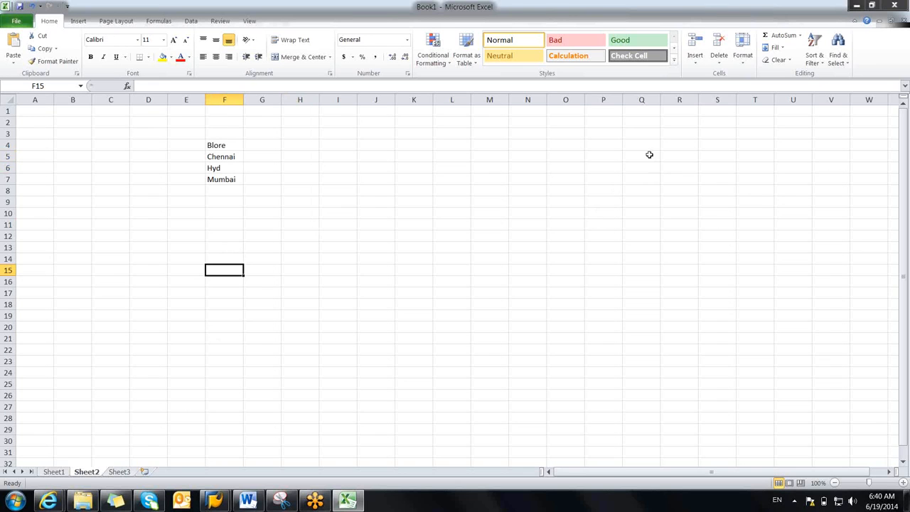
# Step: Enter the location code CHN in cell P4
pyautogui.click(610, 146)
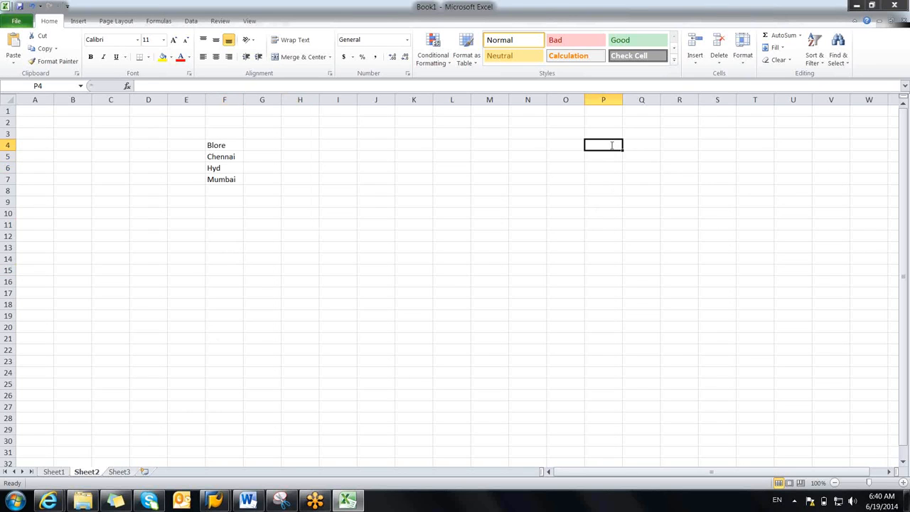
pyautogui.write('CN')
pyautogui.press('Return')
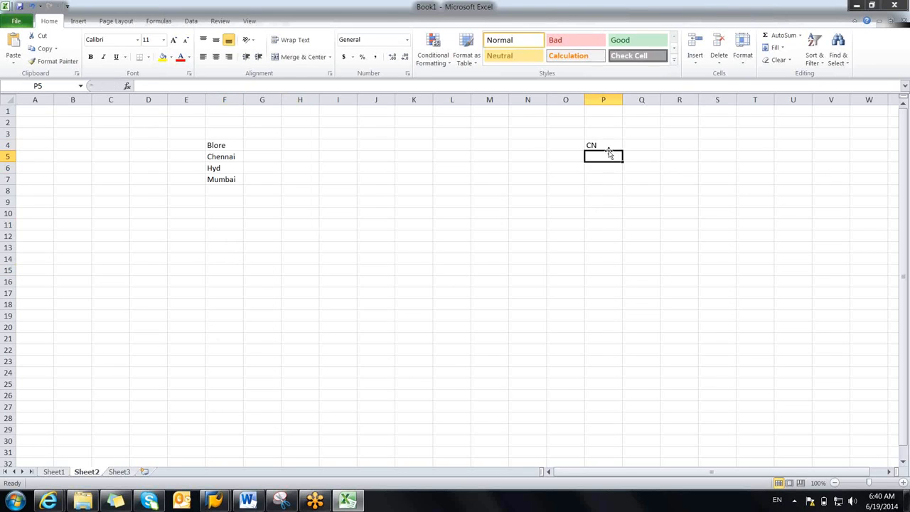
pyautogui.click(606, 145)
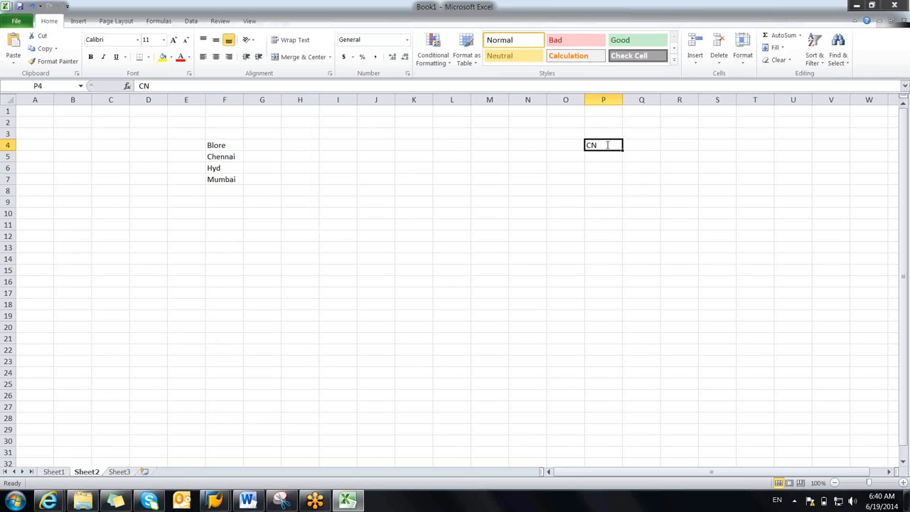
pyautogui.doubleClick(607, 145)
pyautogui.press('Left')
pyautogui.write('H')
pyautogui.click(639, 213)
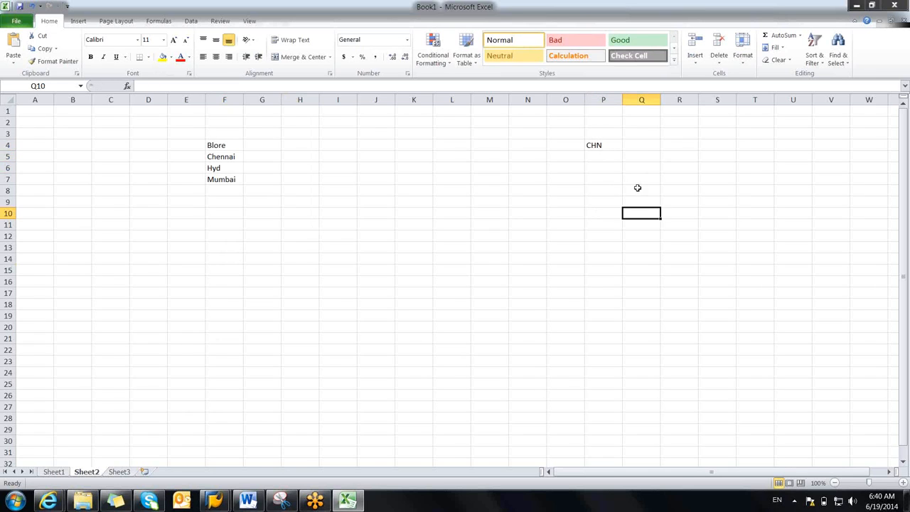
# Step: Enter the code CH444 in cell R2 beside the CHN location
pyautogui.click(690, 123)
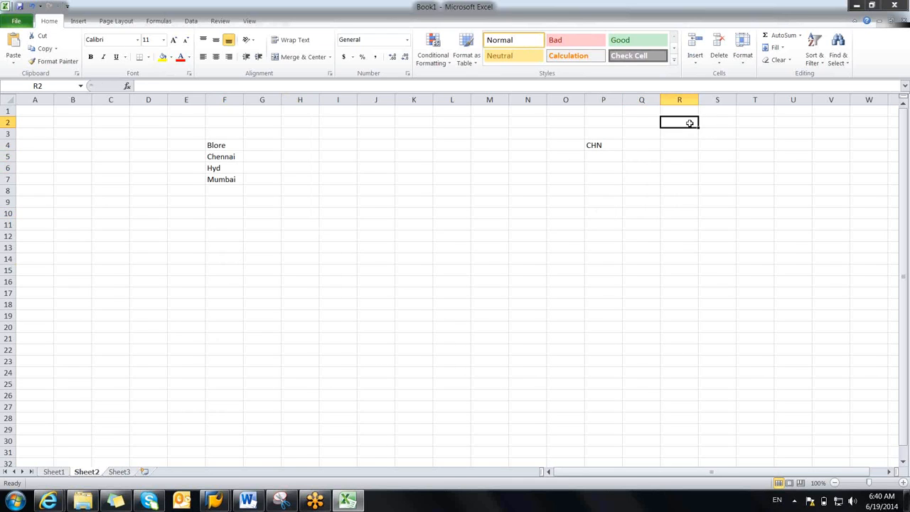
pyautogui.write('CH')
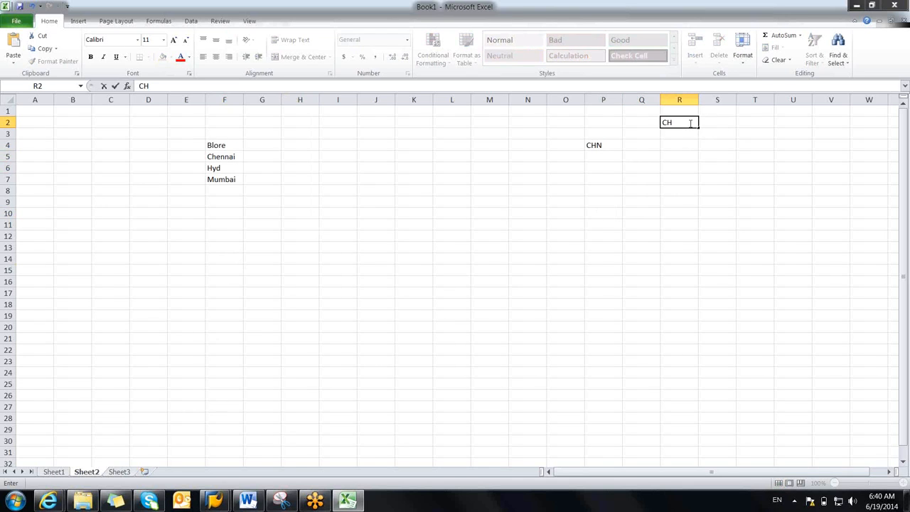
pyautogui.write('444')
pyautogui.click(681, 134)
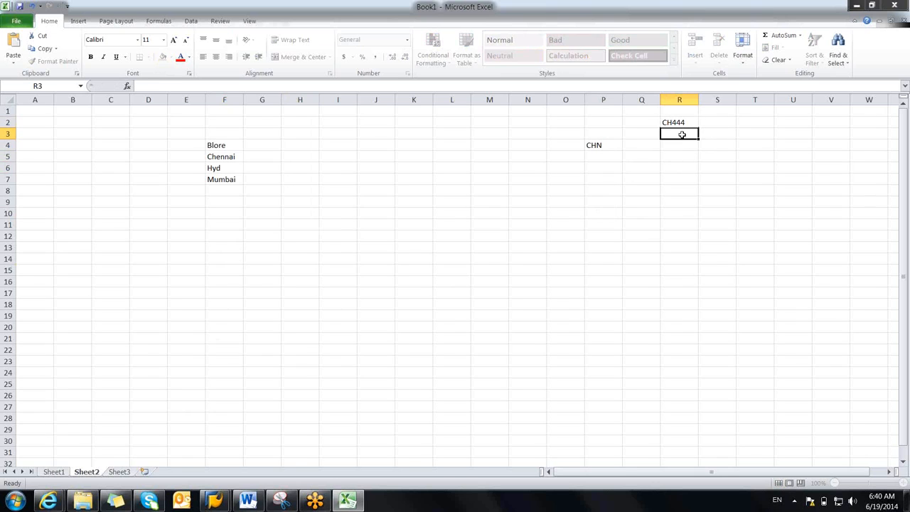
pyautogui.write('CH555')
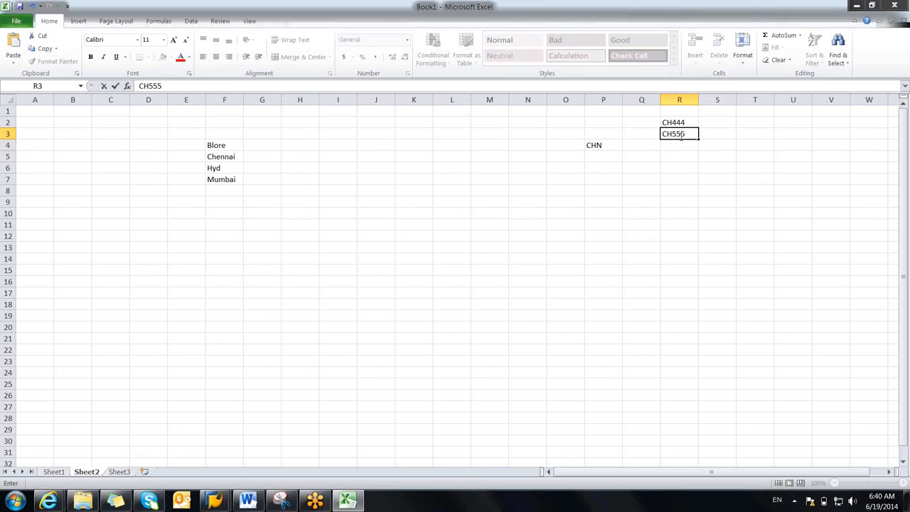
pyautogui.press('BackSpace')
pyautogui.press('BackSpace')
pyautogui.press('BackSpace')
pyautogui.press('BackSpace')
pyautogui.press('BackSpace')
# Step: Enter CH555 in cell R5 and CH666 in cell R7 as further codes for CHN
pyautogui.click(678, 156)
pyautogui.write('C')
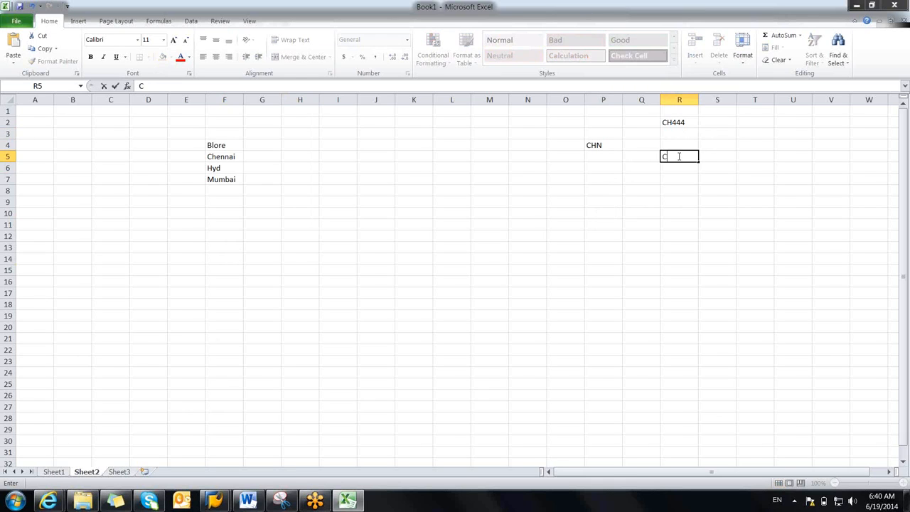
pyautogui.write('H555')
pyautogui.click(675, 190)
pyautogui.click(675, 180)
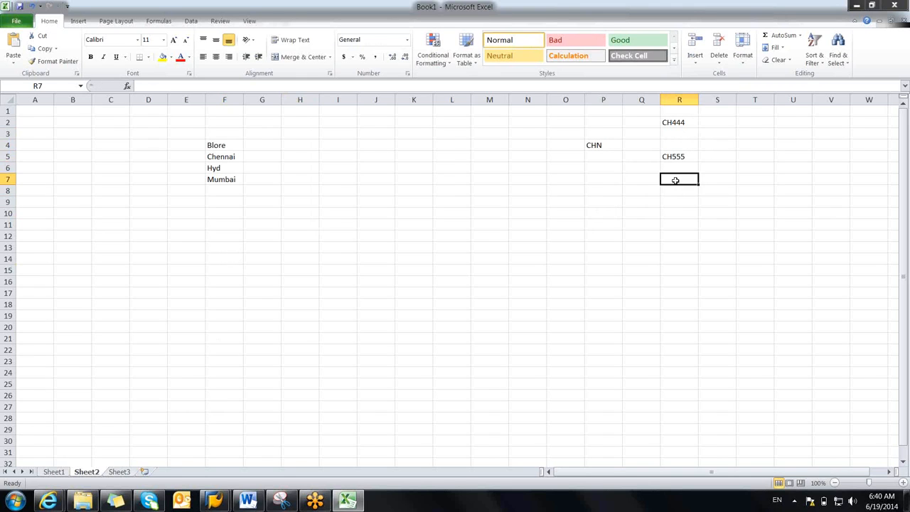
pyautogui.write('CH666')
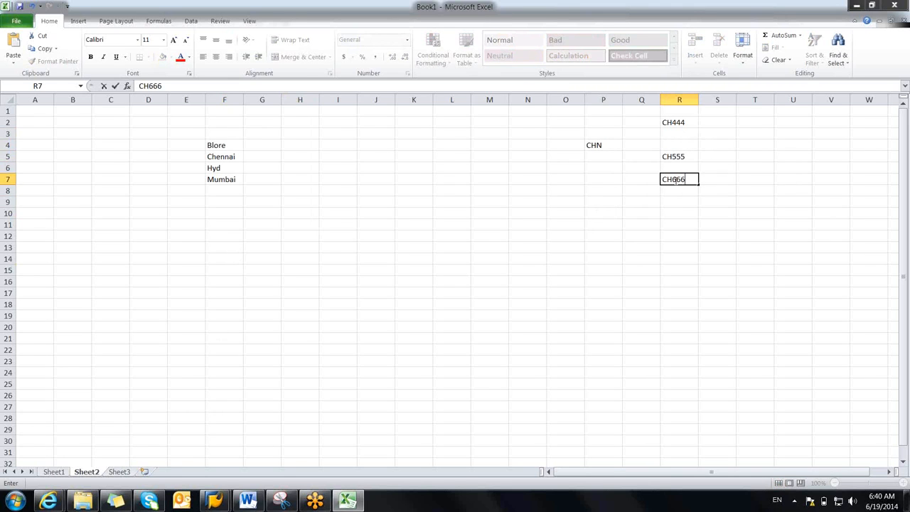
pyautogui.click(675, 213)
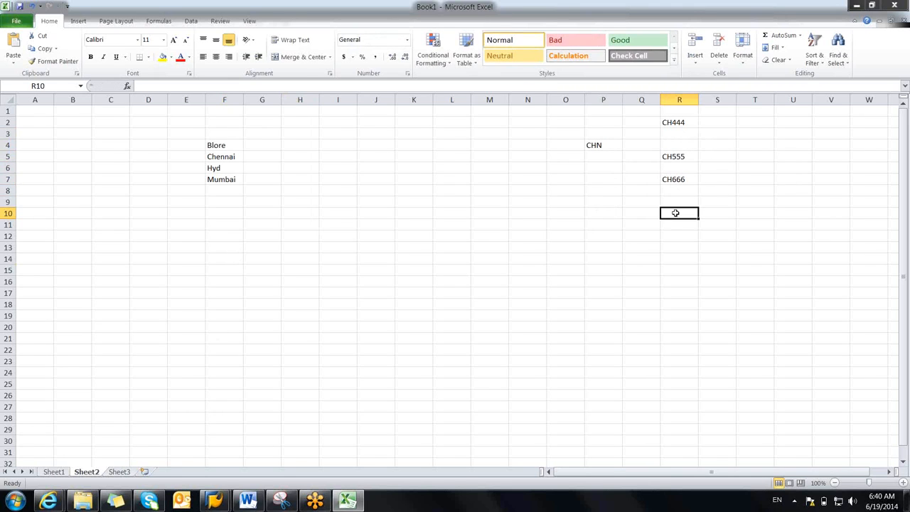
# Step: Enter the location BLORE in cell P15 and its first code, BL555, in cell R13
pyautogui.click(596, 270)
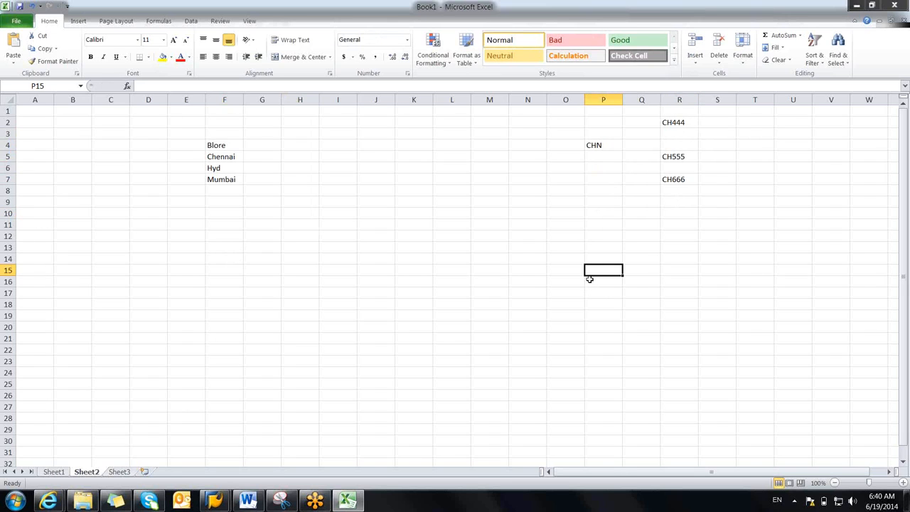
pyautogui.write('B')
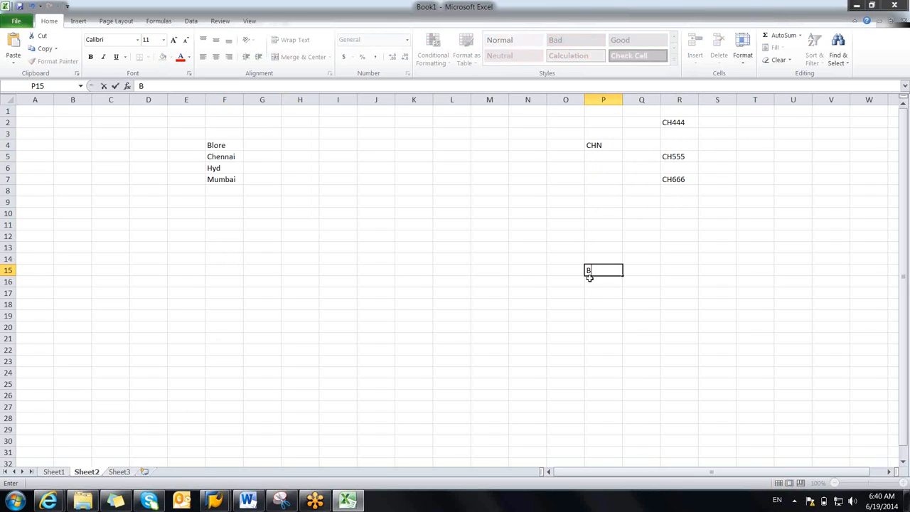
pyautogui.write('LORE')
pyautogui.click(680, 244)
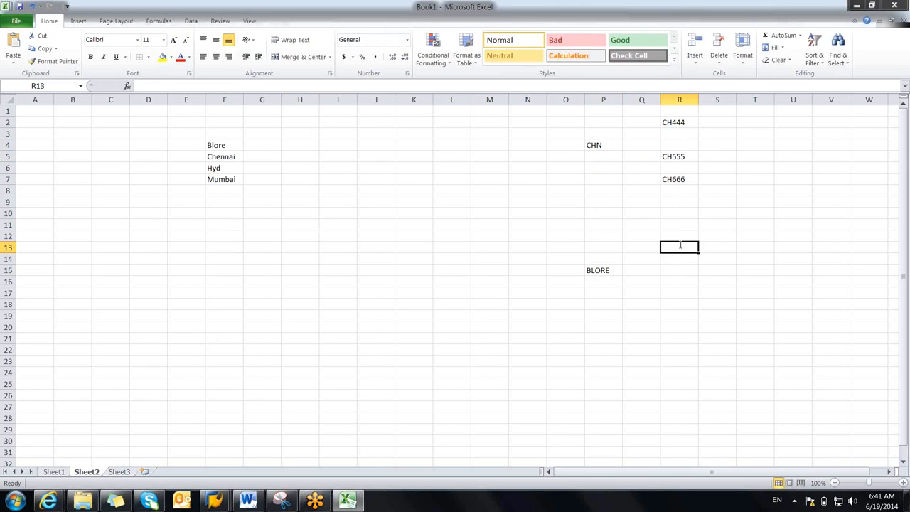
pyautogui.write('BL555')
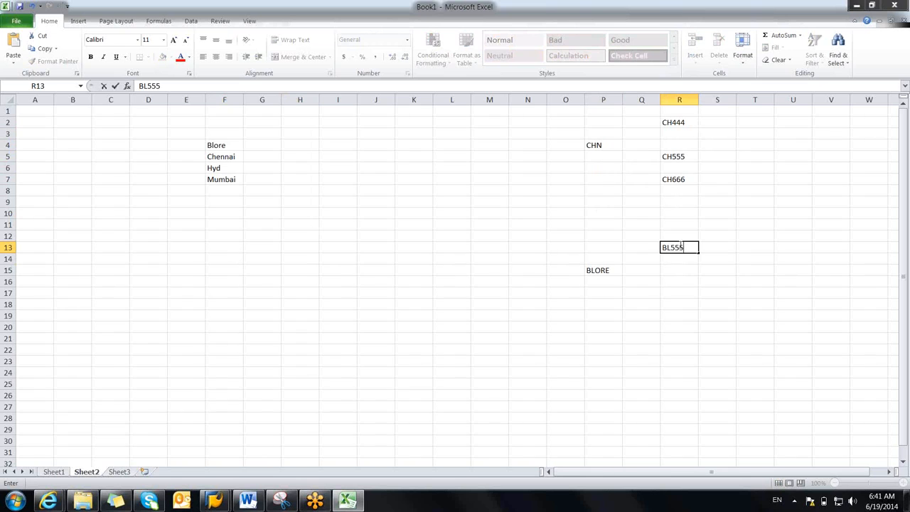
pyautogui.press('Return')
pyautogui.write('BL')
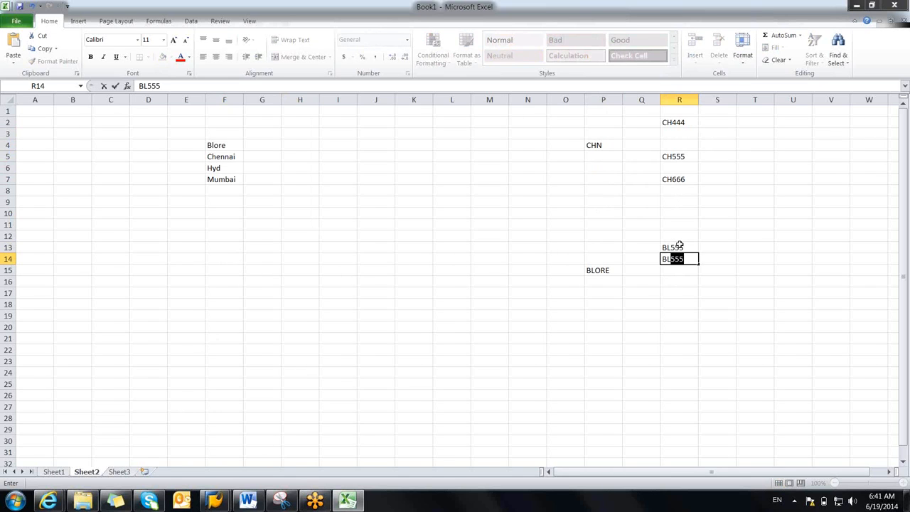
pyautogui.press('BackSpace')
pyautogui.press('BackSpace')
pyautogui.press('BackSpace')
# Step: Enter BL666 in cell R15 and BL777 in cell R17 as further codes for BLORE
pyautogui.press('Return')
pyautogui.write('BL666')
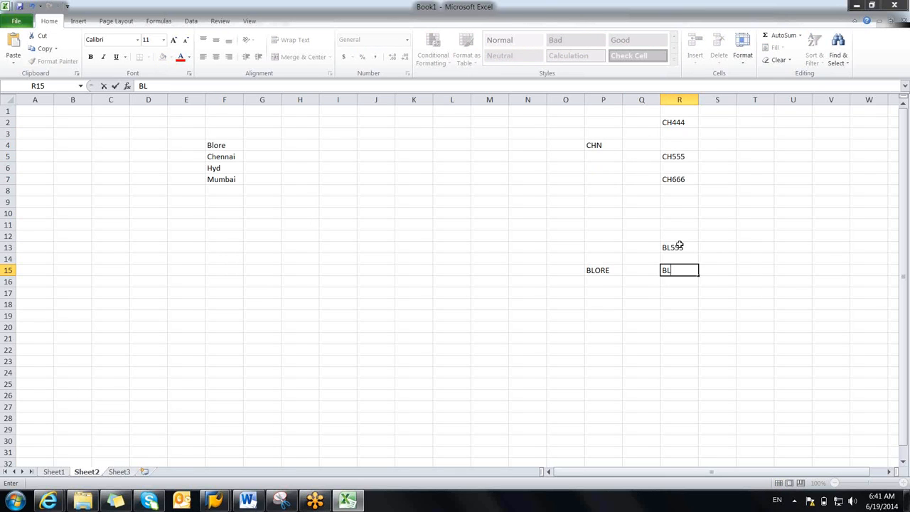
pyautogui.click(677, 292)
pyautogui.write('BL777')
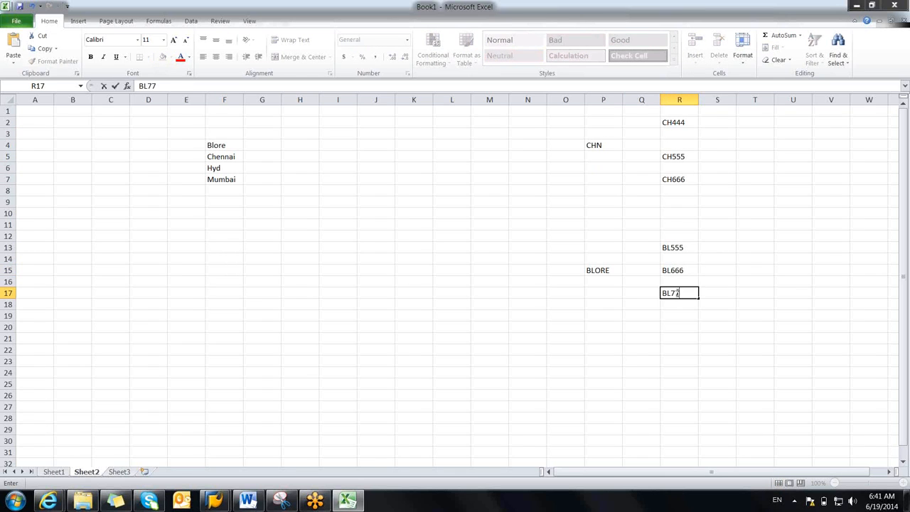
pyautogui.click(716, 341)
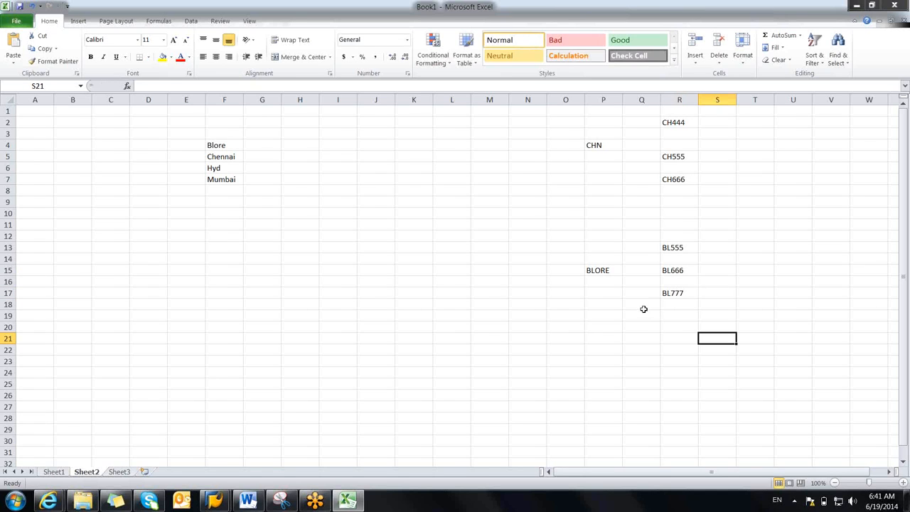
# Step: Enter the location HYD in cell P24 and its first code, HY555, in cell R22
pyautogui.click(598, 370)
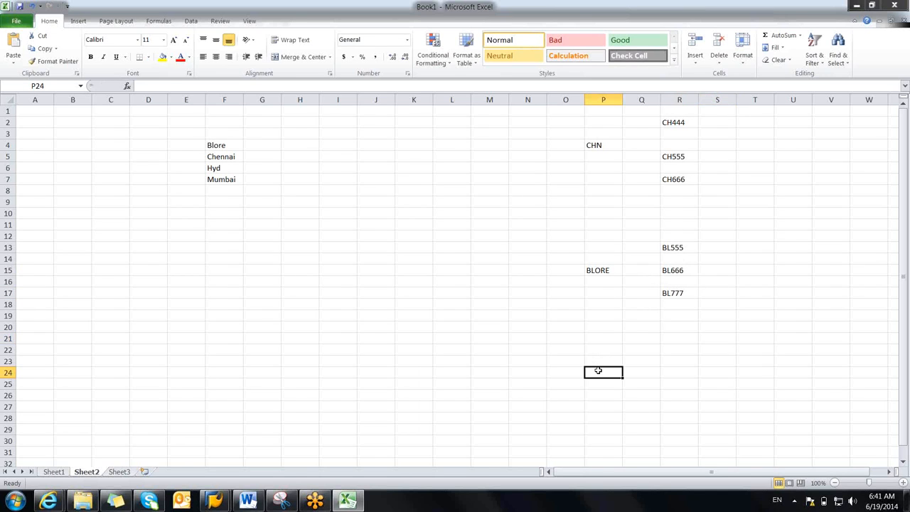
pyautogui.write('HYD')
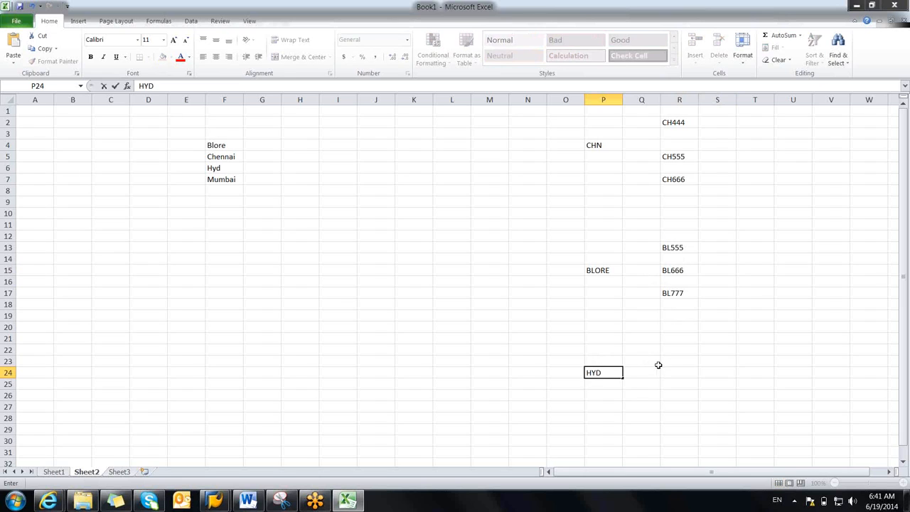
pyautogui.click(679, 350)
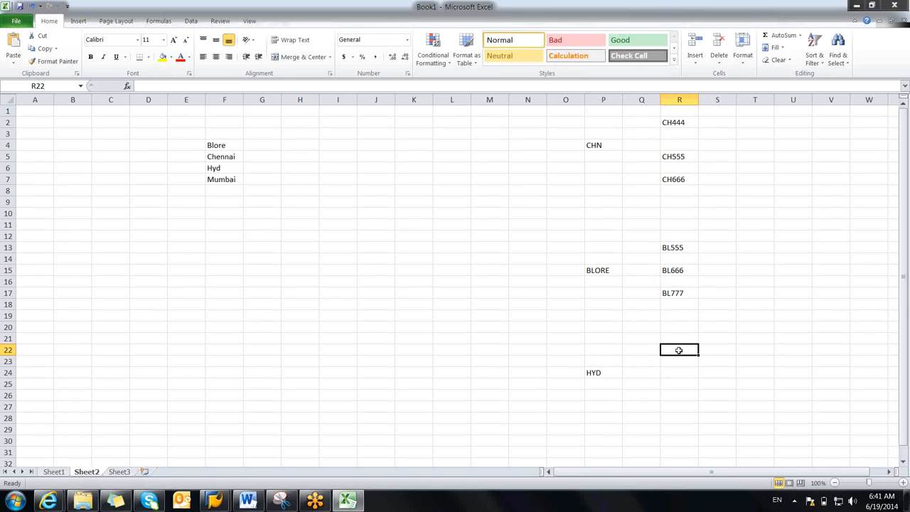
pyautogui.write('HY555')
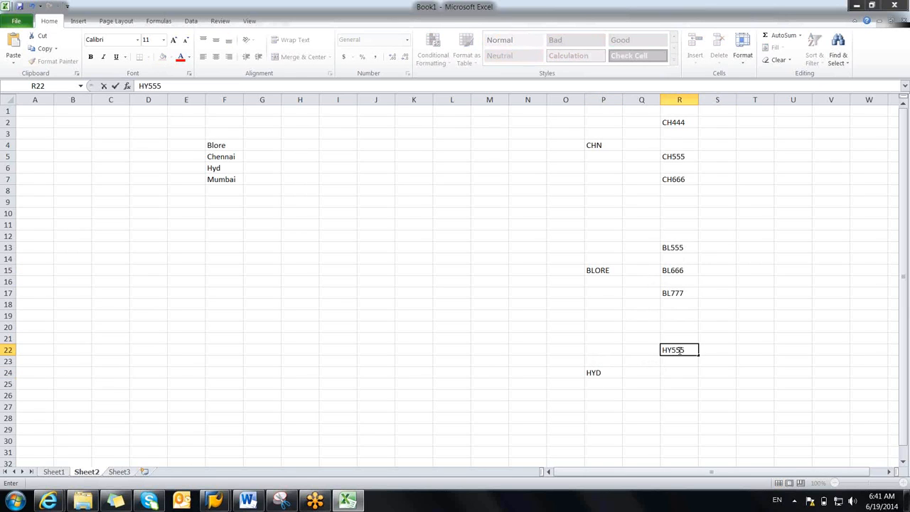
# Step: Enter HY666 in cell R24 and HY777 in cell R26 as further codes for HYD
pyautogui.press('Return')
pyautogui.press('Return')
pyautogui.write('HY666')
pyautogui.press('Return')
pyautogui.press('Return')
pyautogui.write('HY777')
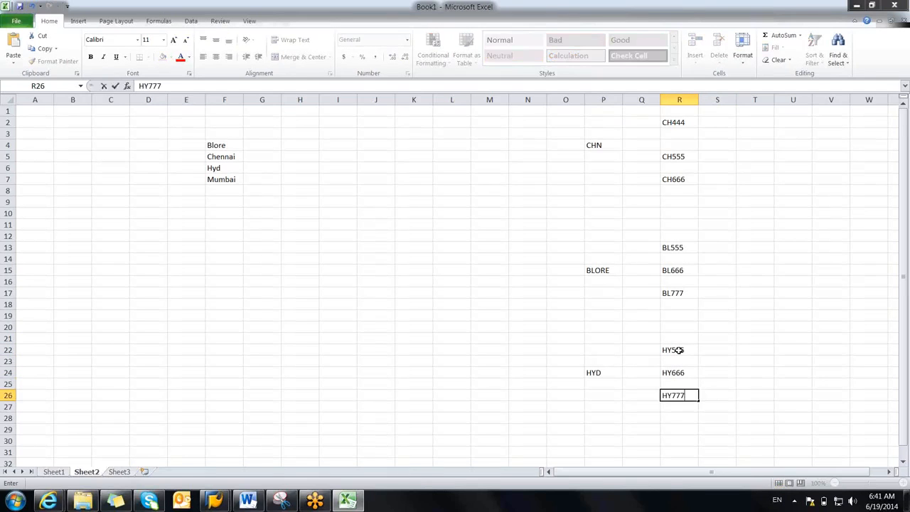
pyautogui.click(115, 85)
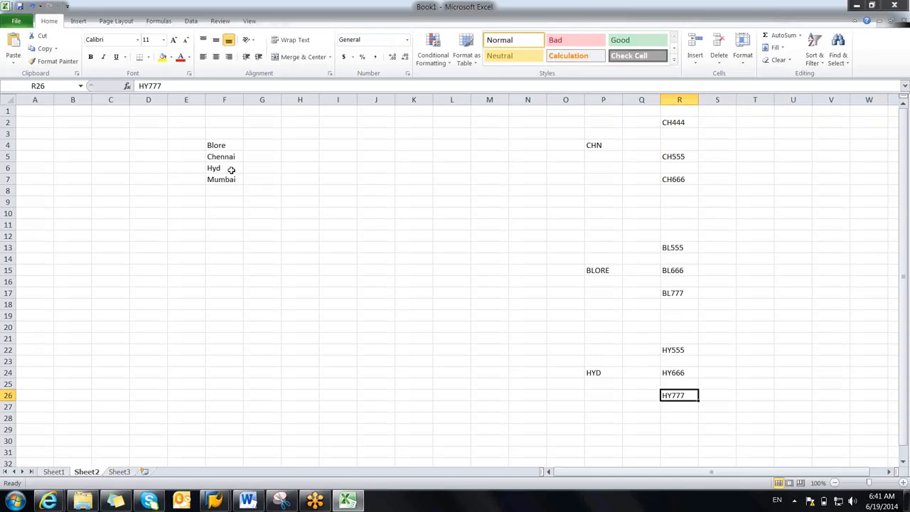
# Step: Examine the three CHN codes in column R and the location cells CHN, BLORE and HYD in column P
pyautogui.click(393, 214)
pyautogui.click(689, 124)
pyautogui.click(684, 157)
pyautogui.click(679, 177)
pyautogui.click(605, 145)
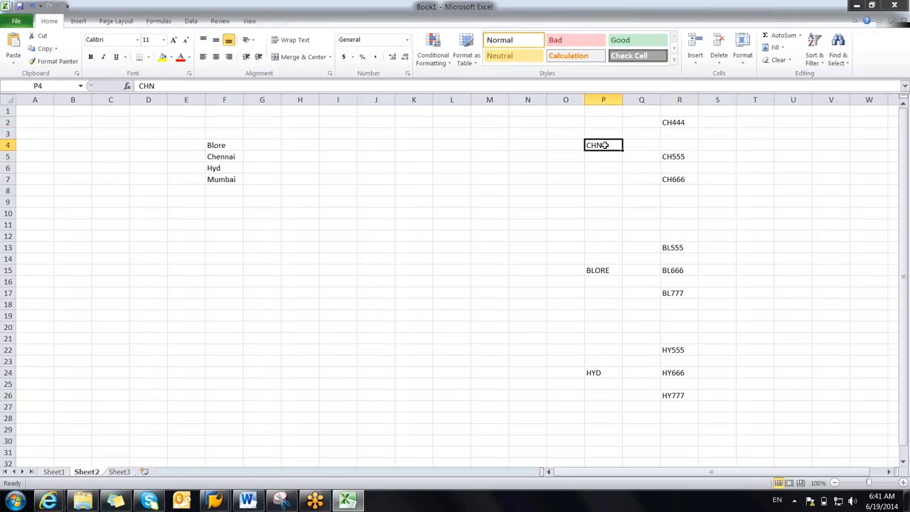
pyautogui.click(603, 271)
pyautogui.click(600, 372)
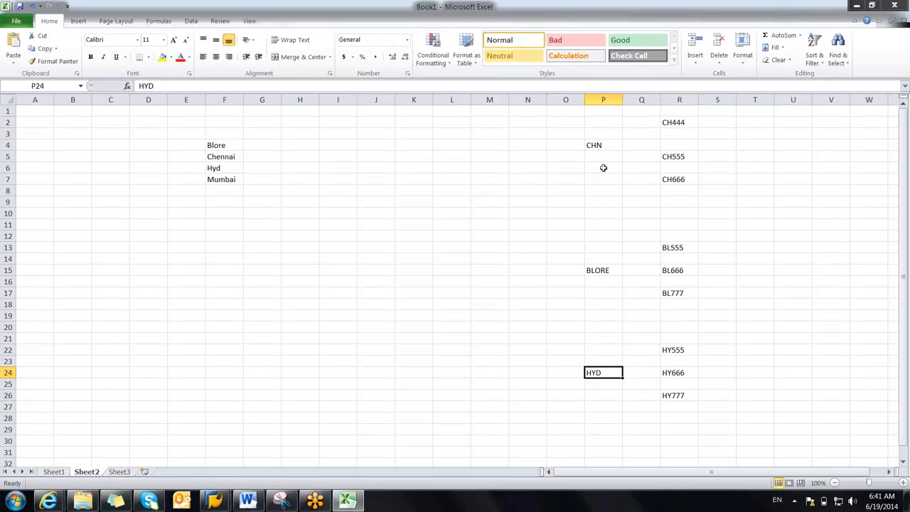
pyautogui.click(604, 146)
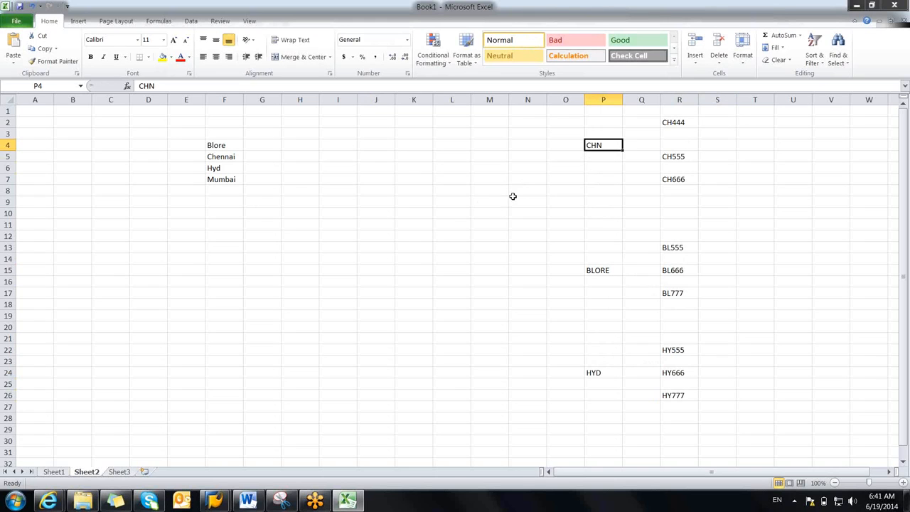
pyautogui.click(453, 202)
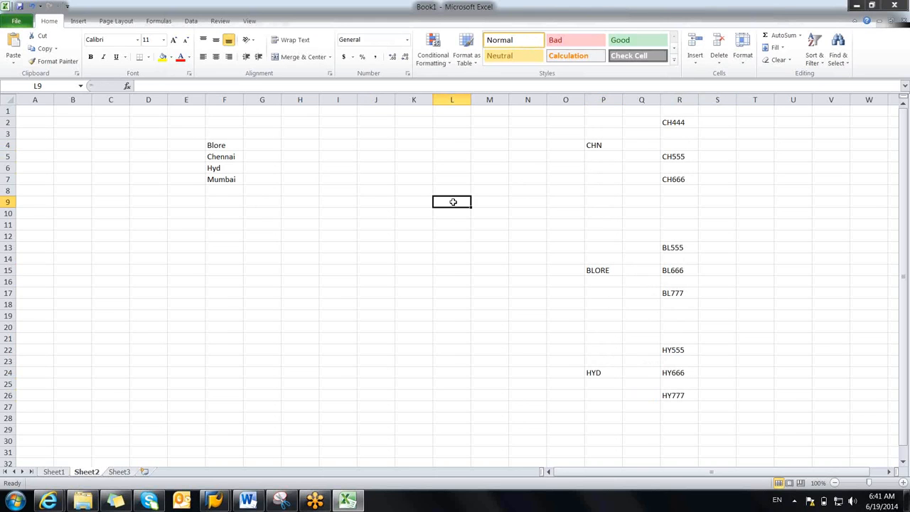
# Step: Draw straight arrows from the codes CH444, CH555 and CH666 to the location CHN
pyautogui.click(78, 21)
pyautogui.click(120, 46)
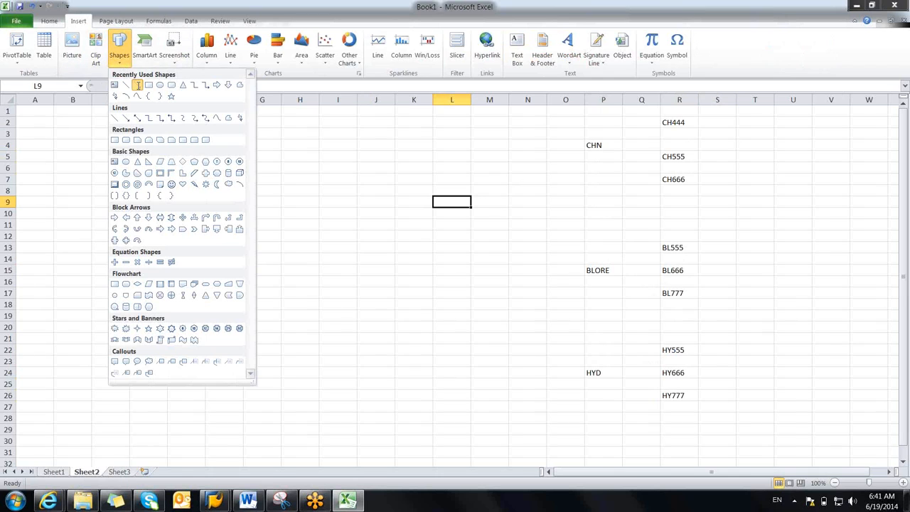
pyautogui.click(137, 84)
pyautogui.moveTo(655, 124); pyautogui.dragTo(611, 141)
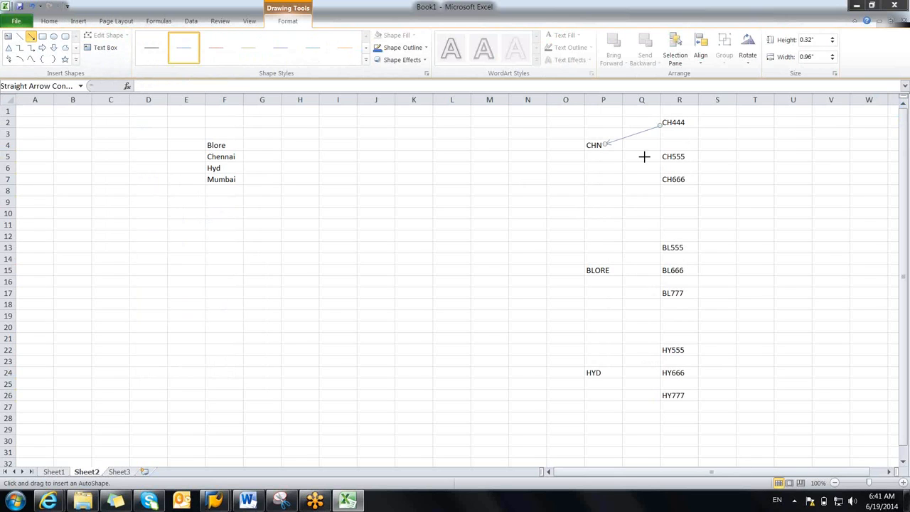
pyautogui.moveTo(661, 155); pyautogui.dragTo(608, 147)
pyautogui.moveTo(662, 178); pyautogui.dragTo(602, 151)
# Step: Draw straight arrows from the codes BL555, BL666 and BL777 to the location BLORE
pyautogui.click(32, 36)
pyautogui.moveTo(658, 249); pyautogui.dragTo(608, 263)
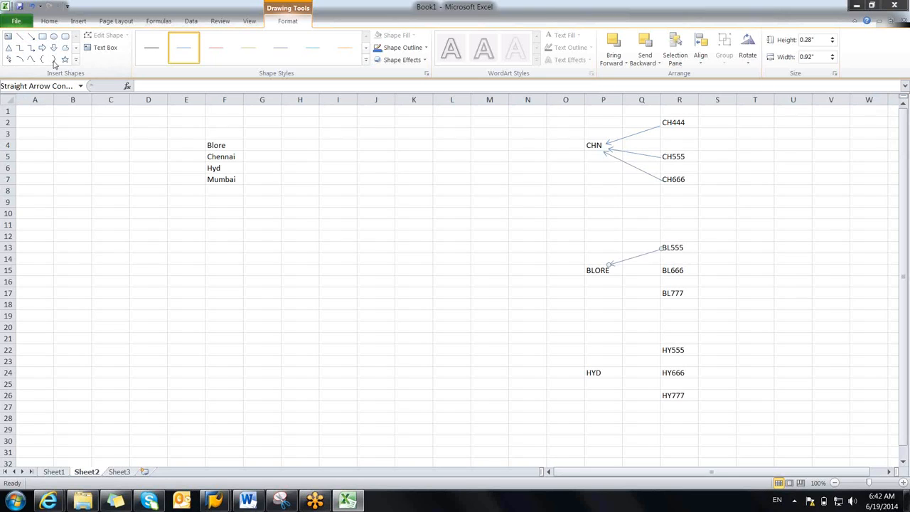
pyautogui.click(31, 36)
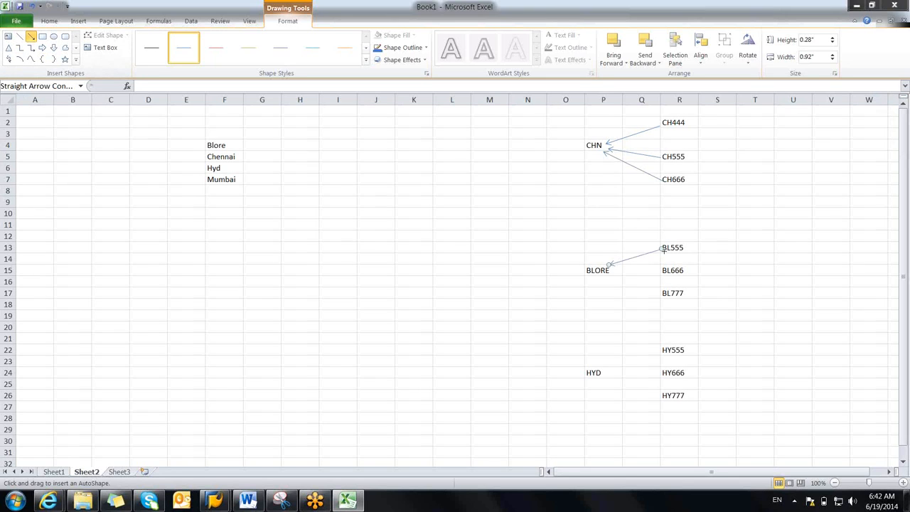
pyautogui.moveTo(661, 271); pyautogui.dragTo(611, 269)
pyautogui.moveTo(653, 292); pyautogui.dragTo(611, 270)
# Step: Draw straight arrows from the codes HY555, HY666 and HY777 to the location HYD
pyautogui.click(31, 36)
pyautogui.moveTo(658, 351); pyautogui.dragTo(604, 370)
pyautogui.click(30, 35)
pyautogui.moveTo(658, 372); pyautogui.dragTo(605, 372)
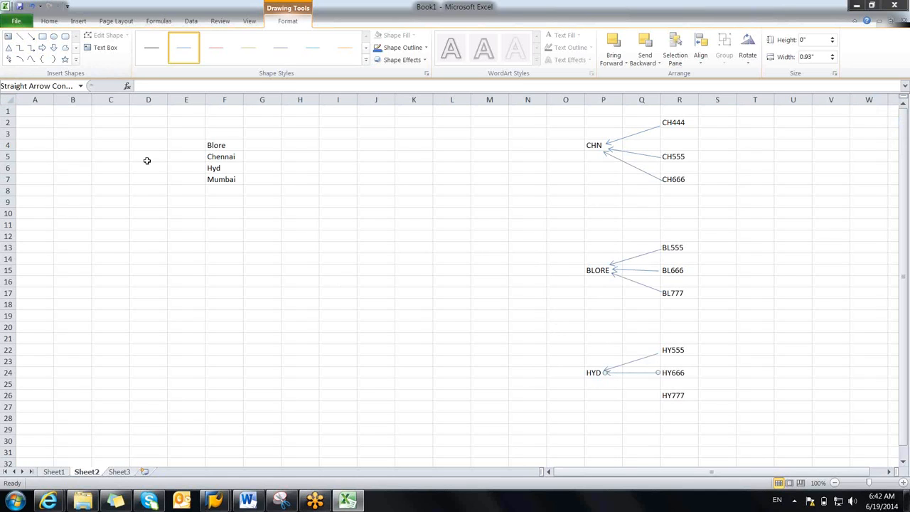
pyautogui.click(31, 36)
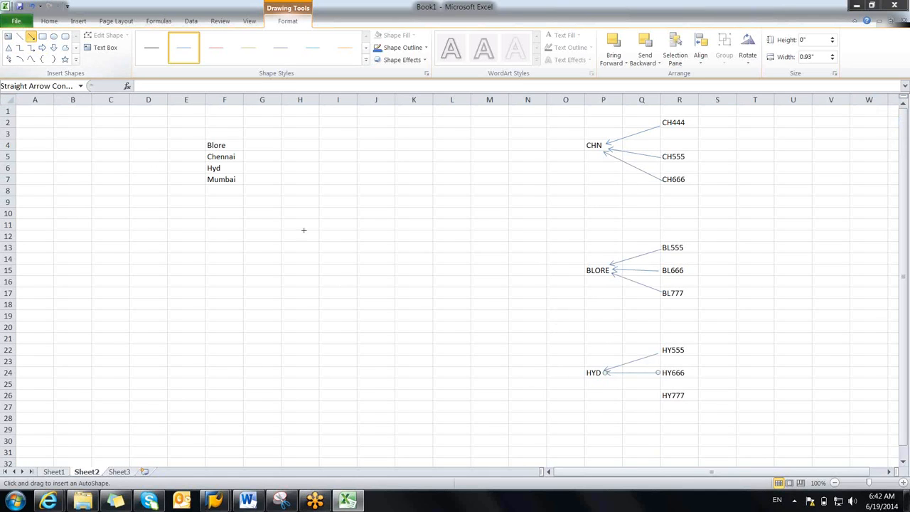
pyautogui.moveTo(658, 395); pyautogui.dragTo(603, 379)
pyautogui.click(565, 417)
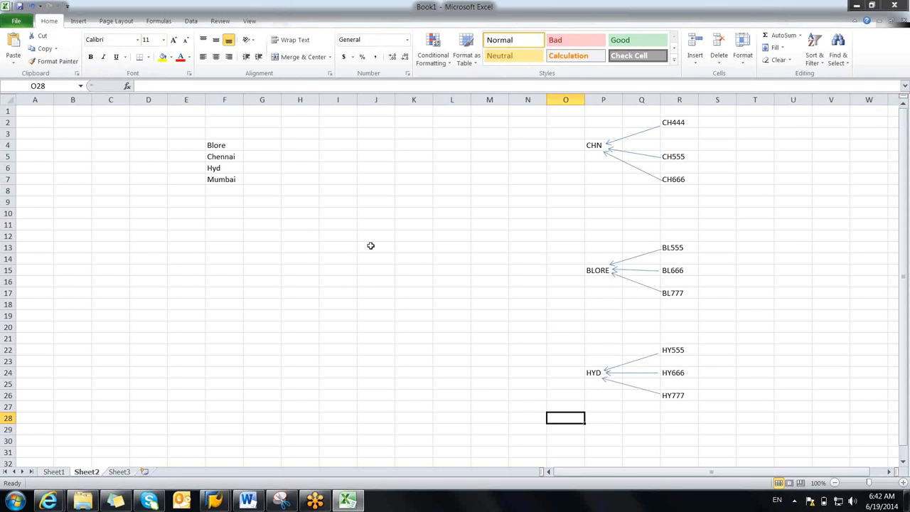
# Step: Enter 1000 in cell J13
pyautogui.click(370, 246)
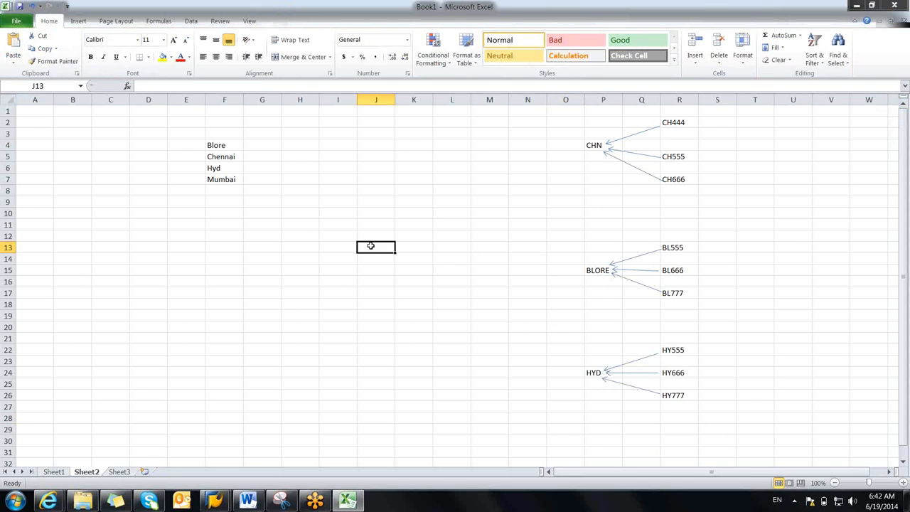
pyautogui.write('1000')
pyautogui.click(500, 370)
pyautogui.click(384, 250)
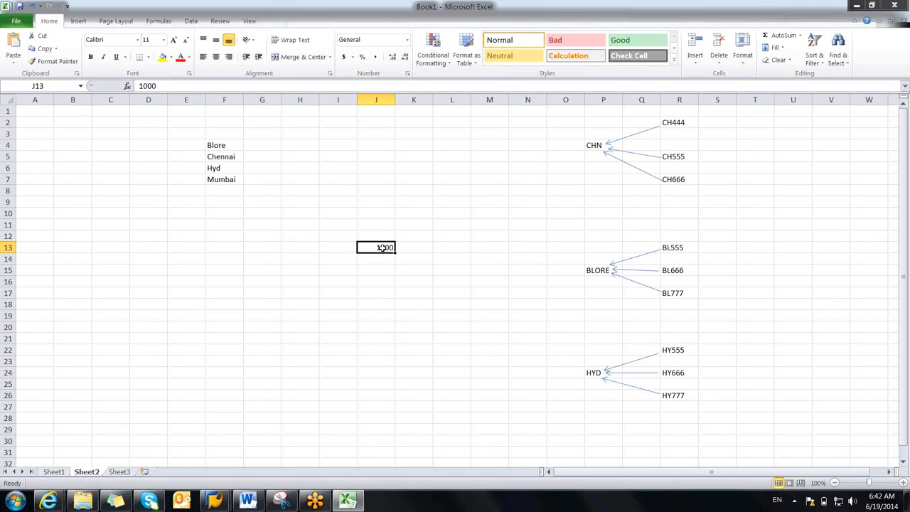
pyautogui.click(590, 151)
pyautogui.click(596, 272)
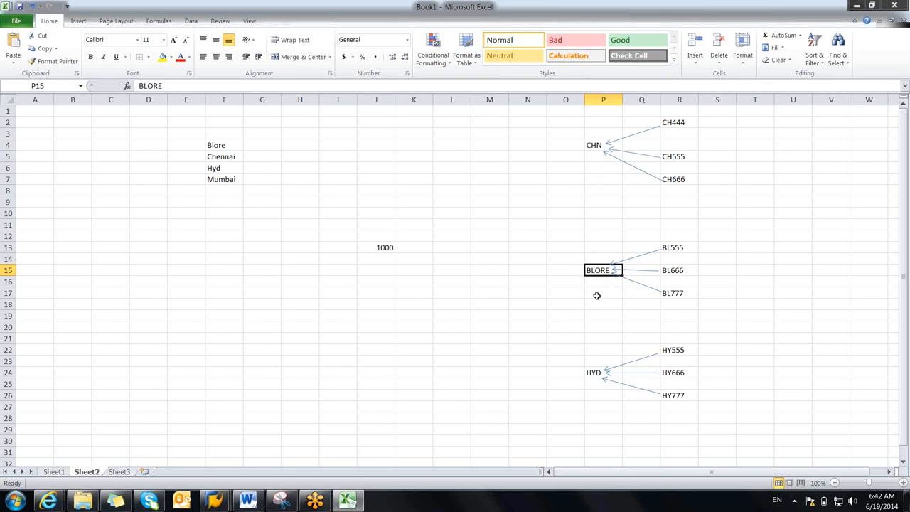
pyautogui.click(592, 372)
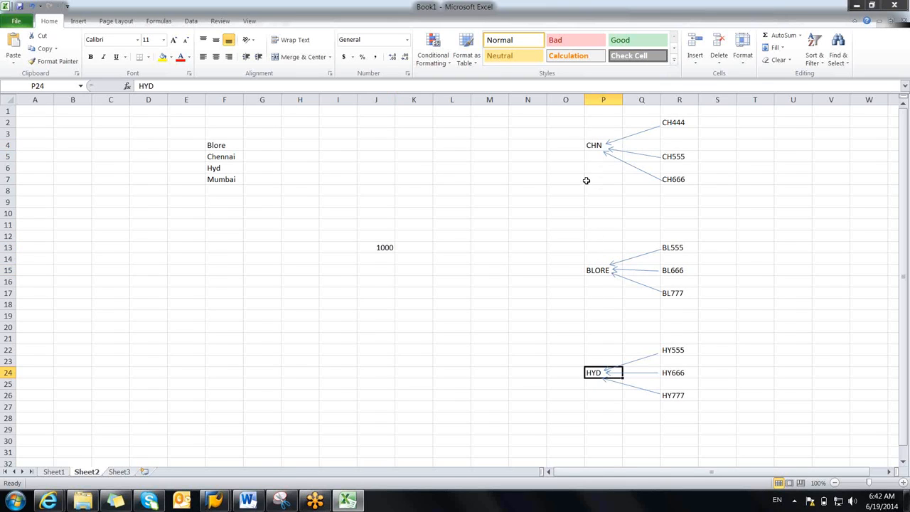
pyautogui.click(385, 244)
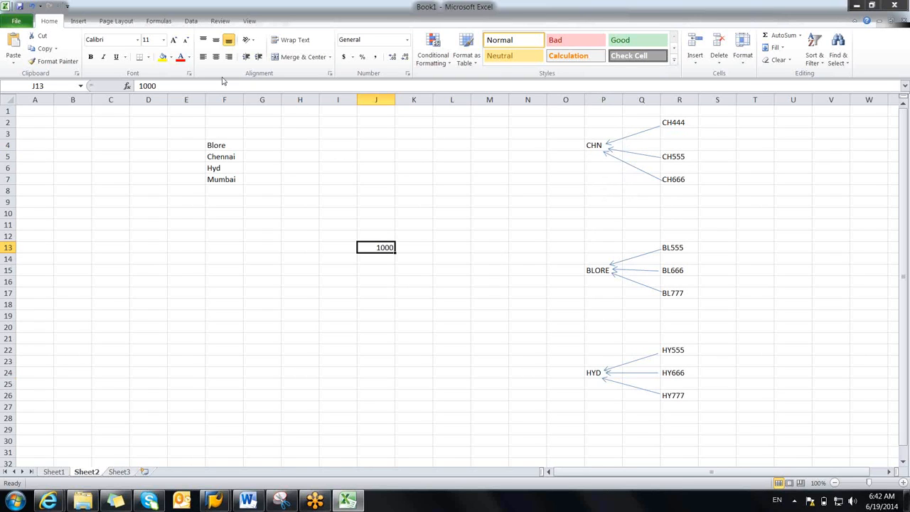
# Step: Draw straight arrows from the 1000 in cell J13 to the locations CHN, BLORE and HYD
pyautogui.click(79, 21)
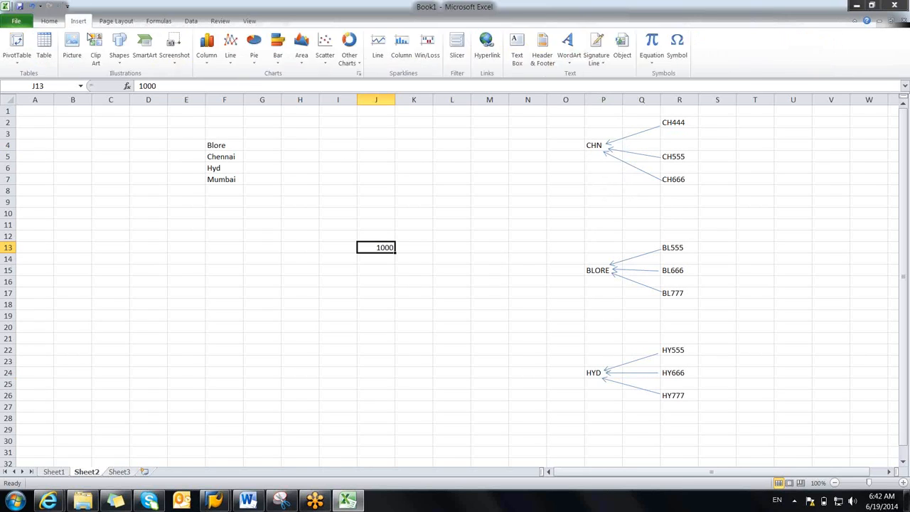
pyautogui.click(125, 65)
pyautogui.click(138, 89)
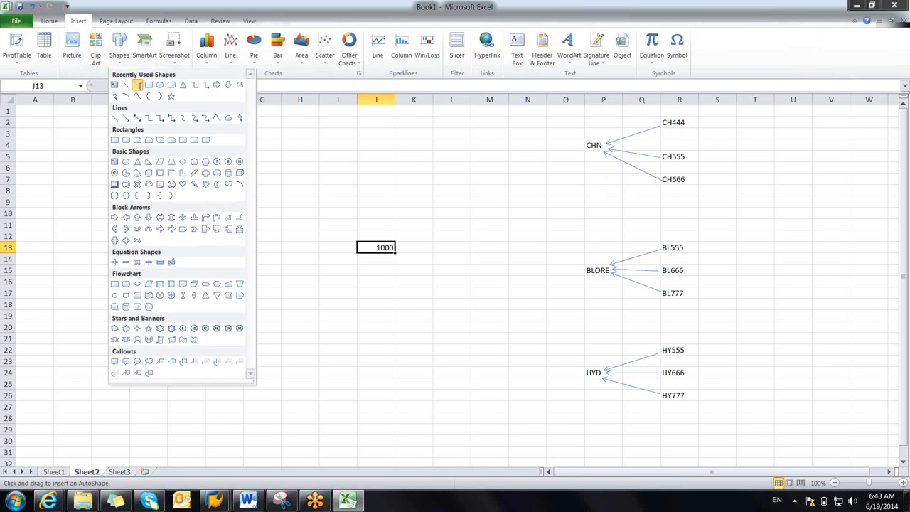
pyautogui.moveTo(399, 243); pyautogui.dragTo(580, 150)
pyautogui.click(30, 36)
pyautogui.moveTo(399, 244); pyautogui.dragTo(579, 271)
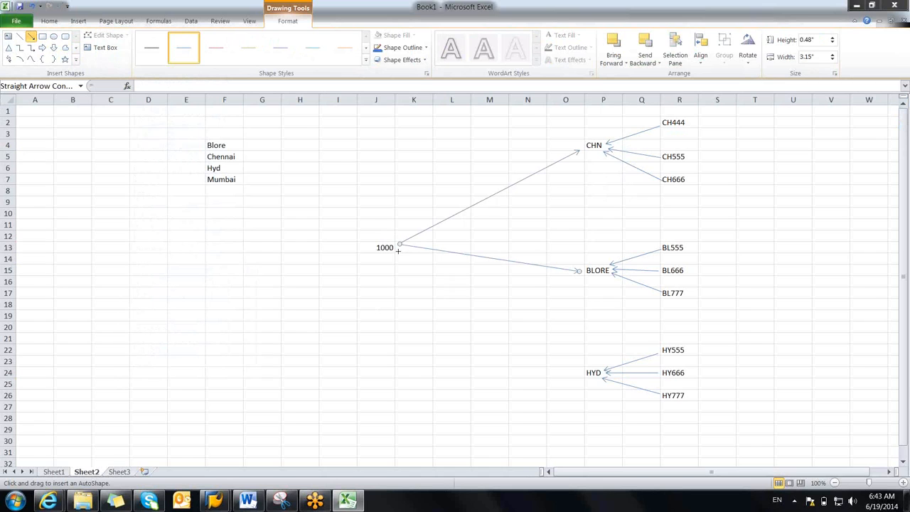
pyautogui.moveTo(400, 246); pyautogui.dragTo(589, 367)
pyautogui.press('Escape')
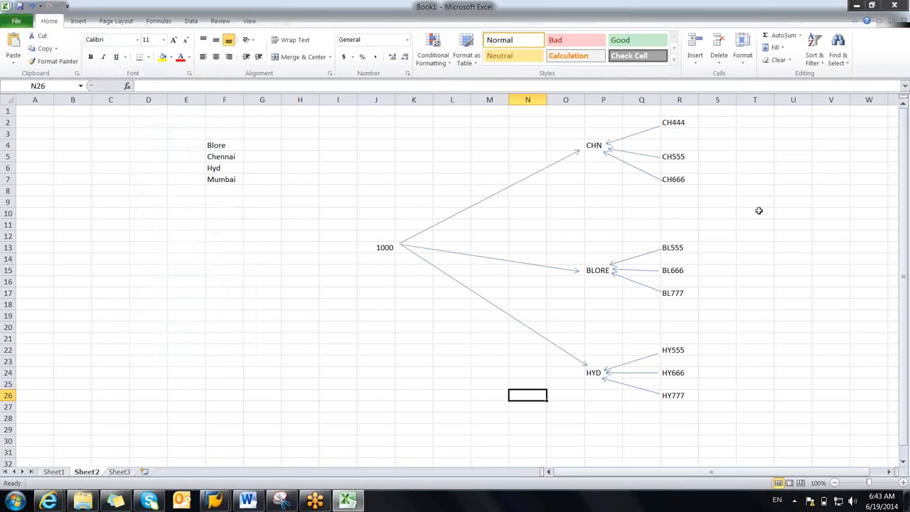
# Step: Enter the heading P in cell S1 and the value 200 in cell S2 beside CH444
pyautogui.click(716, 122)
pyautogui.click(718, 108)
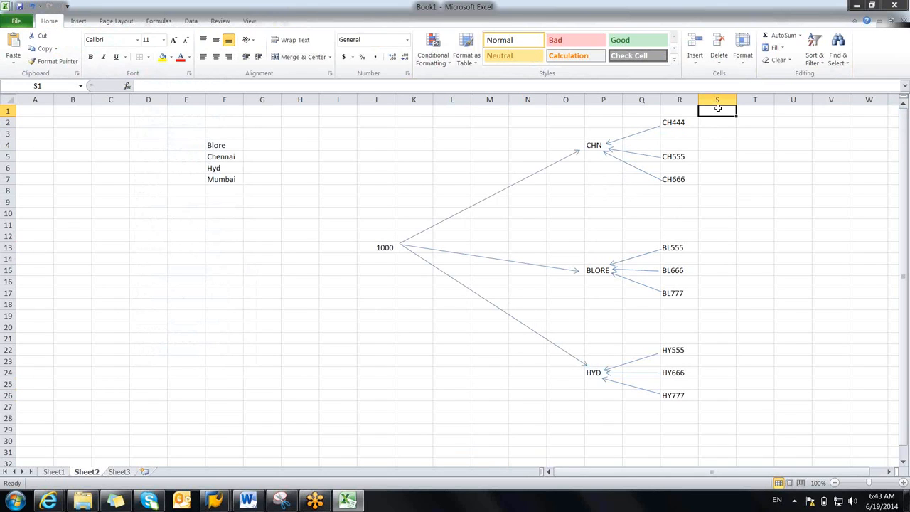
pyautogui.write('p')
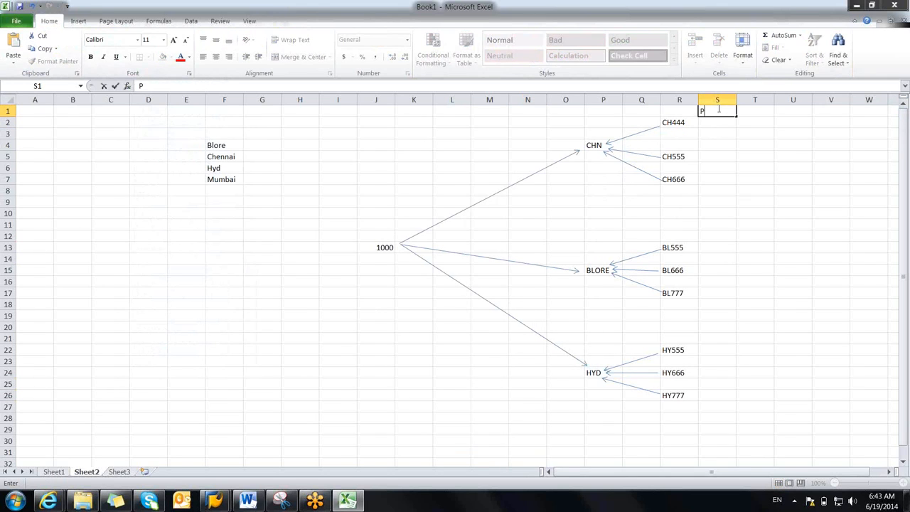
pyautogui.click(714, 122)
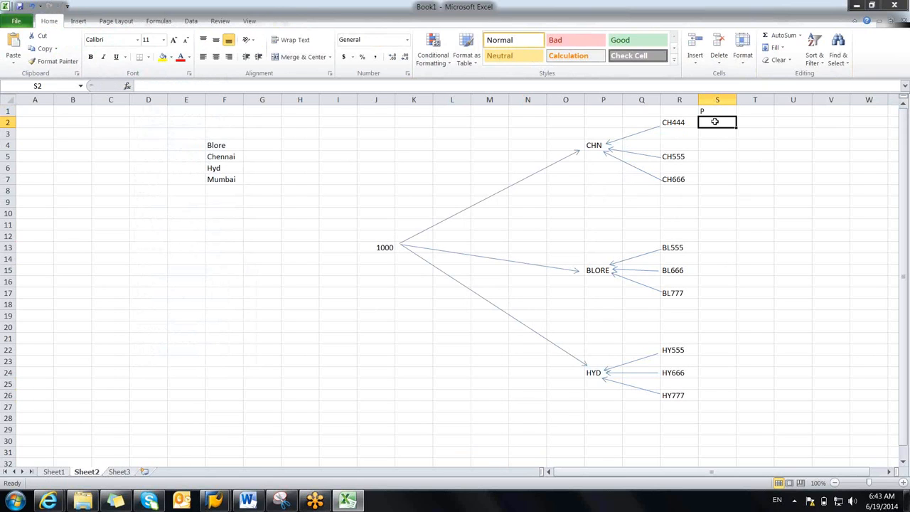
pyautogui.write('200')
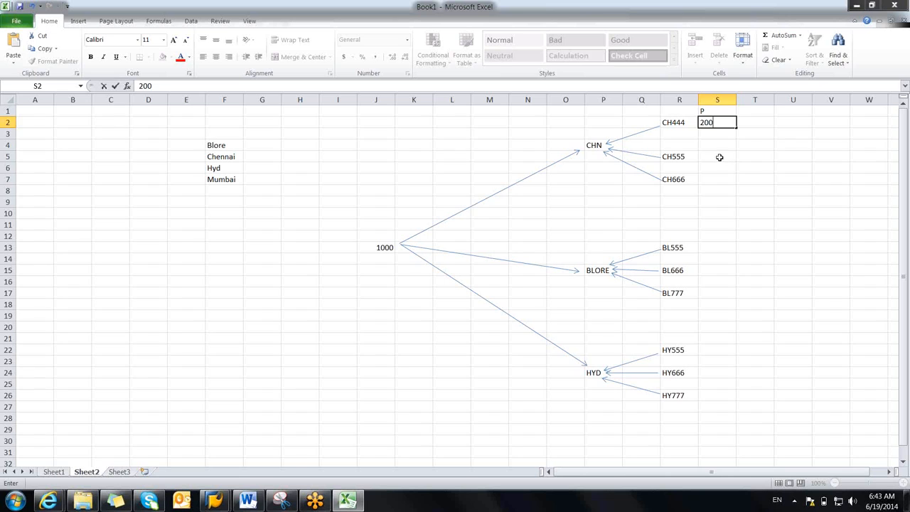
# Step: Enter 250 in cell S5 beside CH555 and 300 in cell S7 beside CH666
pyautogui.click(720, 157)
pyautogui.write('250')
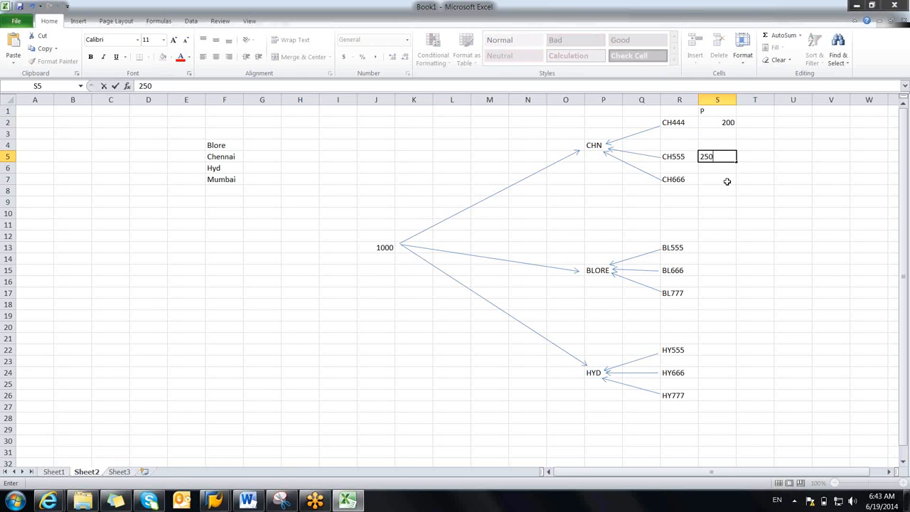
pyautogui.click(727, 181)
pyautogui.write('300')
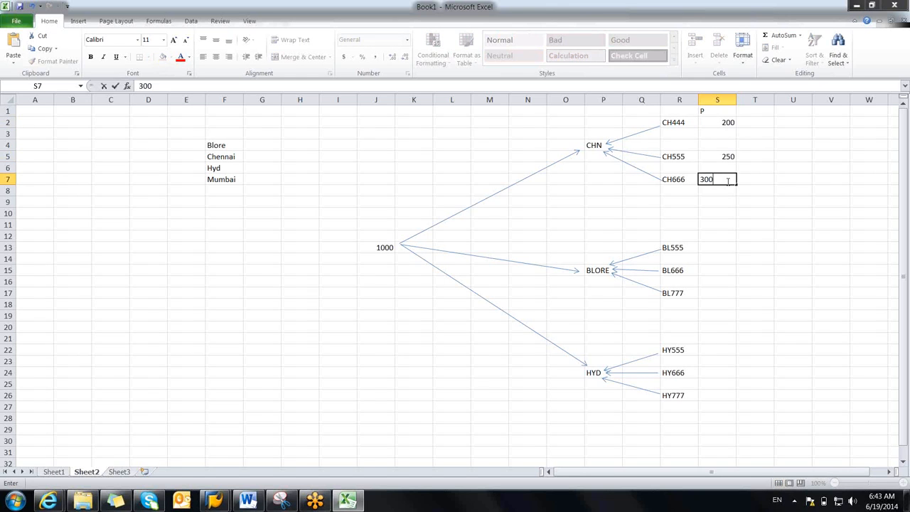
pyautogui.click(796, 181)
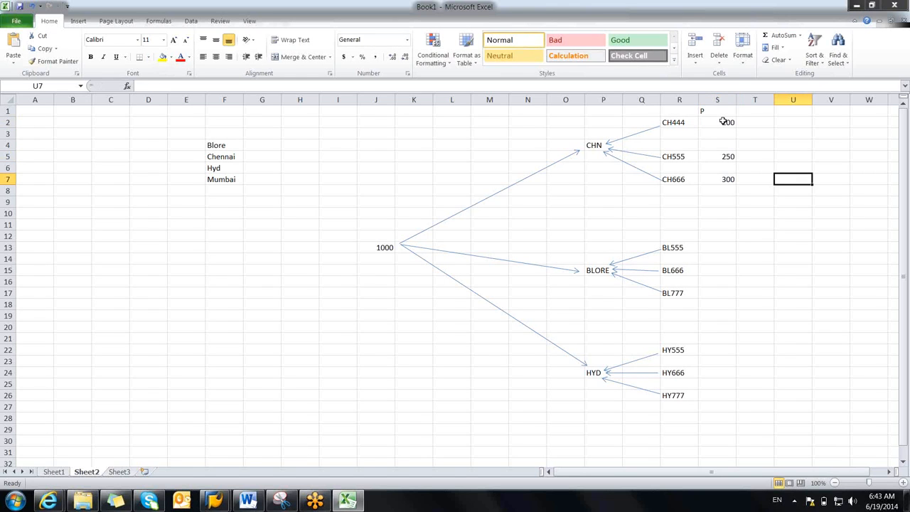
# Step: Enter the CHN total of 750 in cell P3 above the location name
pyautogui.click(590, 132)
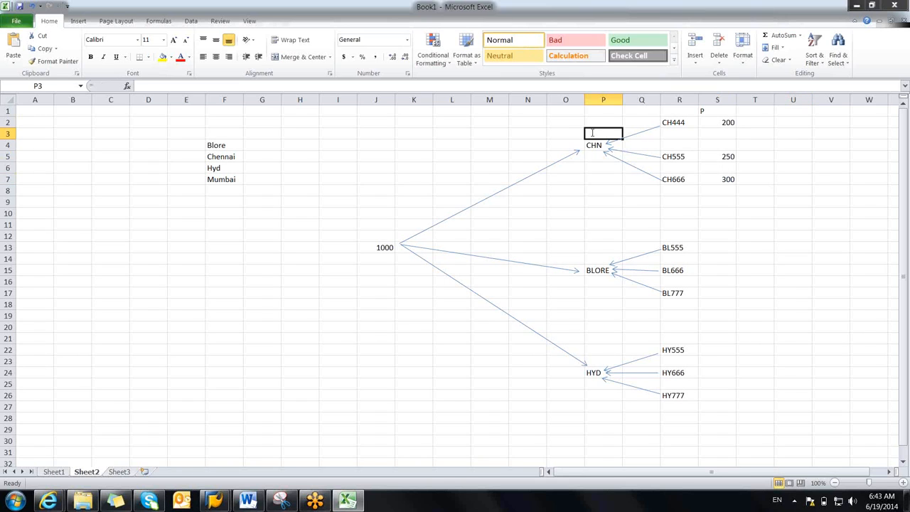
pyautogui.write('750')
pyautogui.click(601, 154)
pyautogui.moveTo(601, 154); pyautogui.dragTo(599, 145)
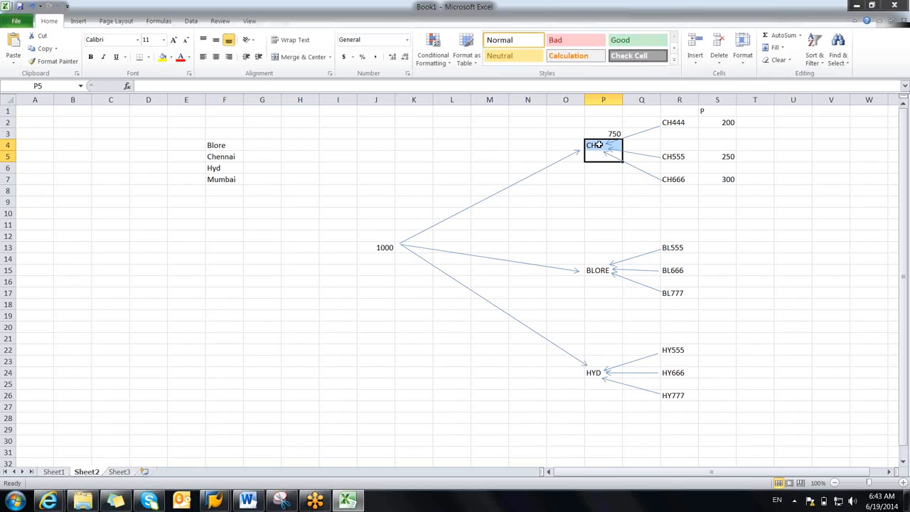
# Step: Enter 100 in cell S13 beside BL555
pyautogui.click(716, 248)
pyautogui.write('100')
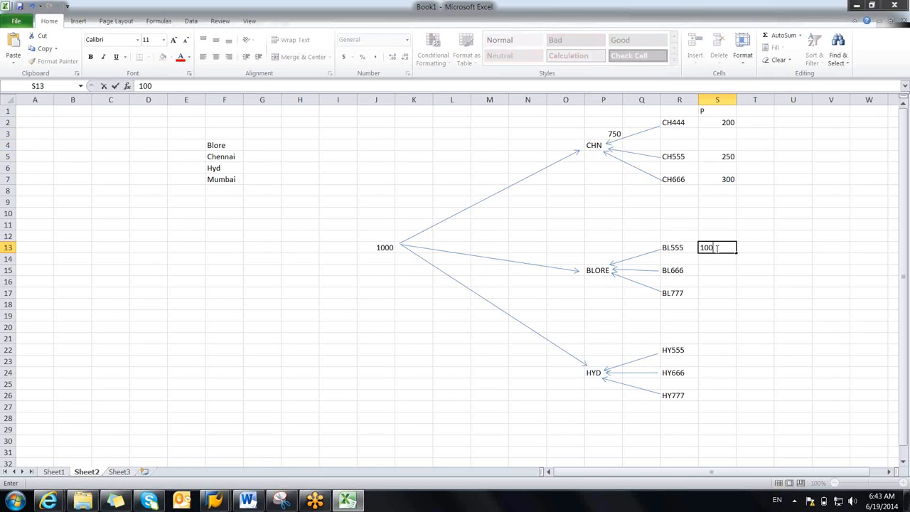
pyautogui.click(721, 278)
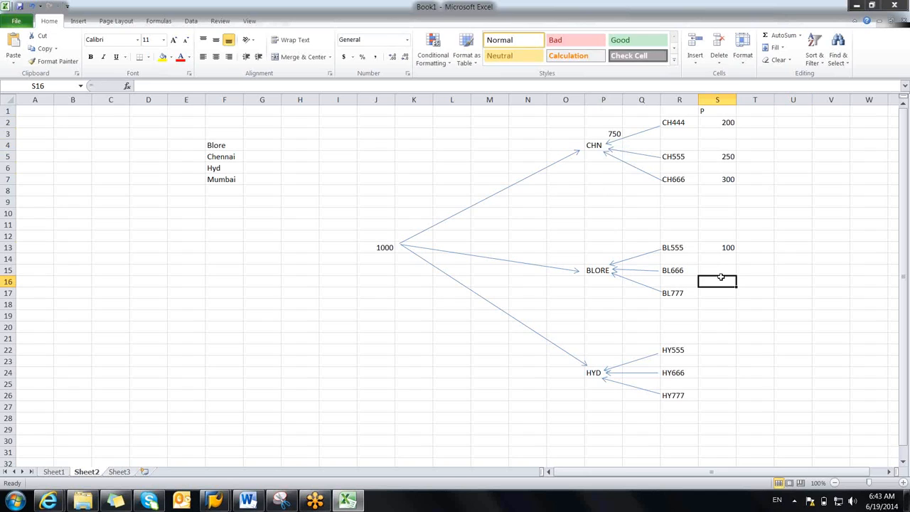
pyautogui.write('350')
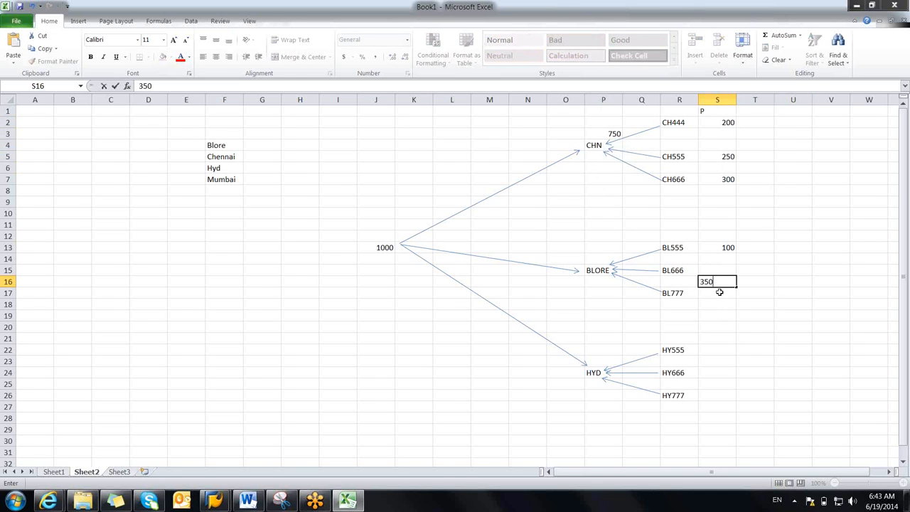
pyautogui.press('BackSpace')
pyautogui.press('BackSpace')
pyautogui.press('BackSpace')
pyautogui.click(726, 268)
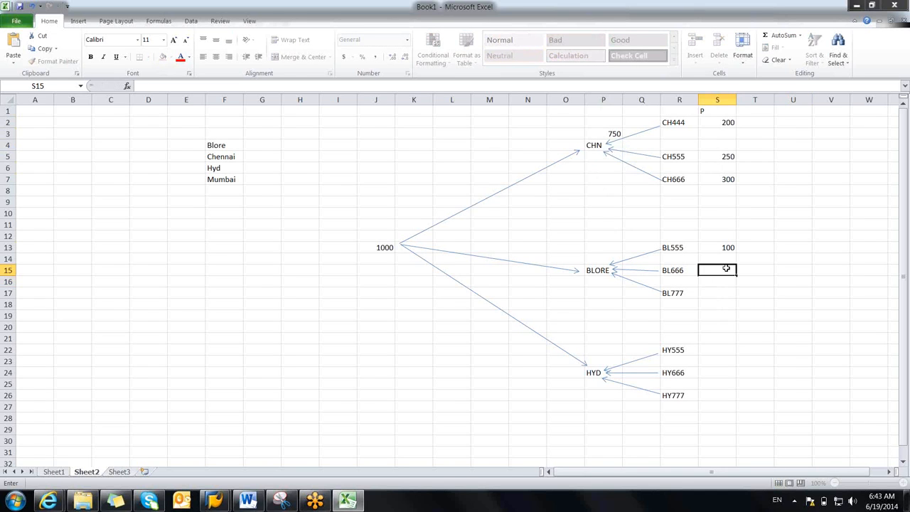
# Step: Enter 350 in cell S15 beside BL666 and 200 in cell S17 beside BL777
pyautogui.write('350')
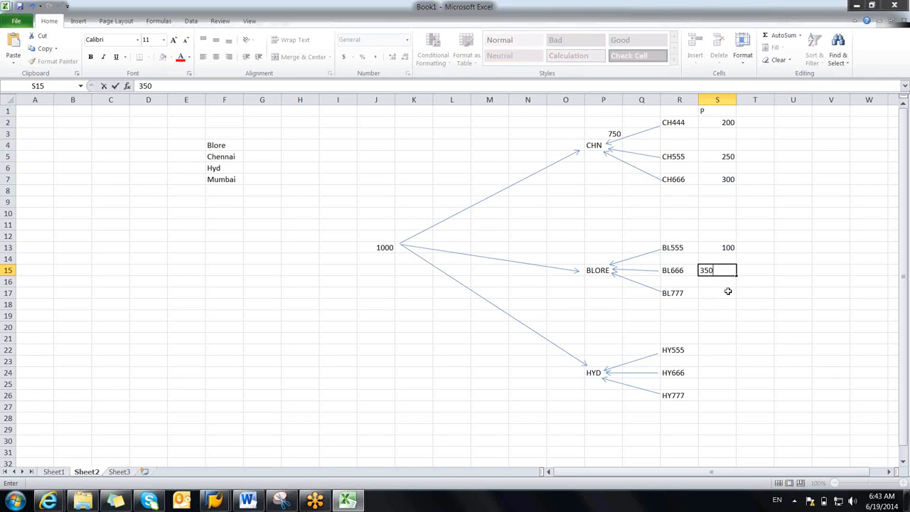
pyautogui.click(728, 290)
pyautogui.write('200')
pyautogui.click(799, 304)
# Step: Sum the three BL quantities and enter the BLORE total of 650 in cell P14 above the location name
pyautogui.moveTo(715, 247); pyautogui.dragTo(717, 295)
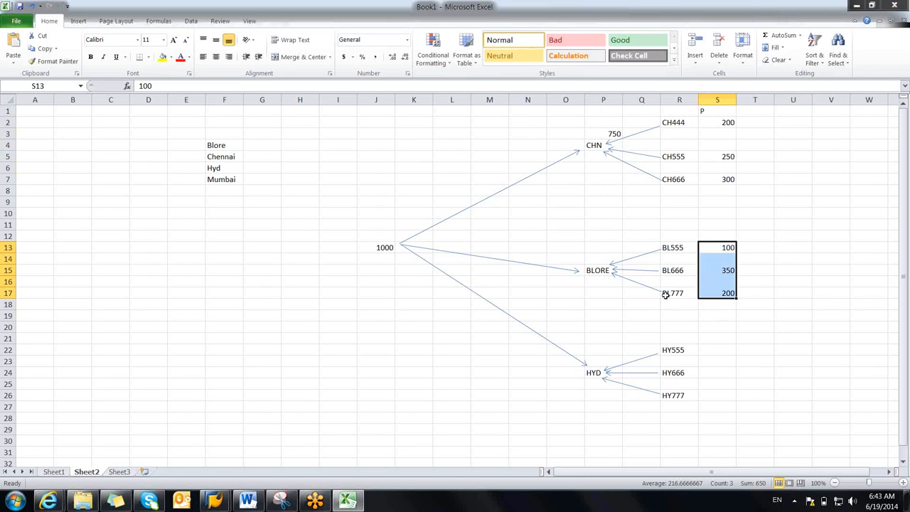
pyautogui.click(597, 257)
pyautogui.write('650')
pyautogui.click(599, 316)
# Step: Enter the quantities 200, 400 and 100 in cells S22, S24 and S26 beside HY555, HY666 and HY777
pyautogui.click(724, 351)
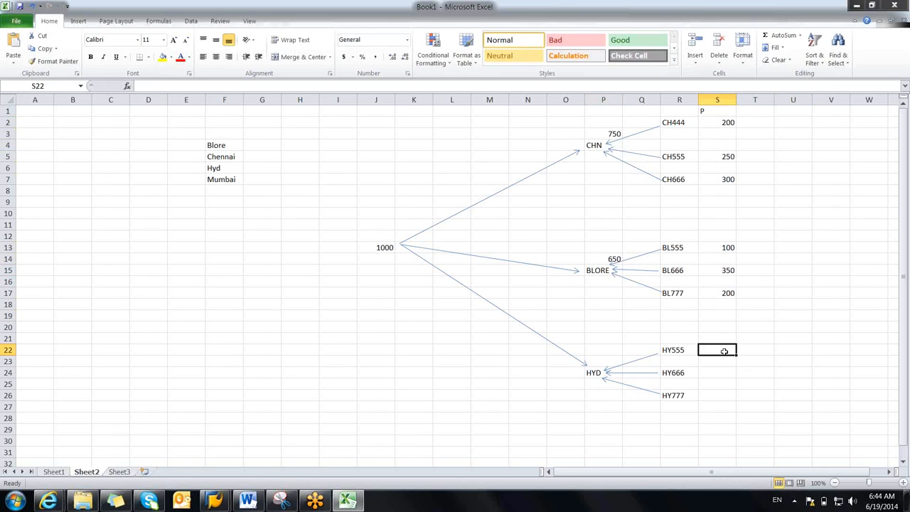
pyautogui.write('200')
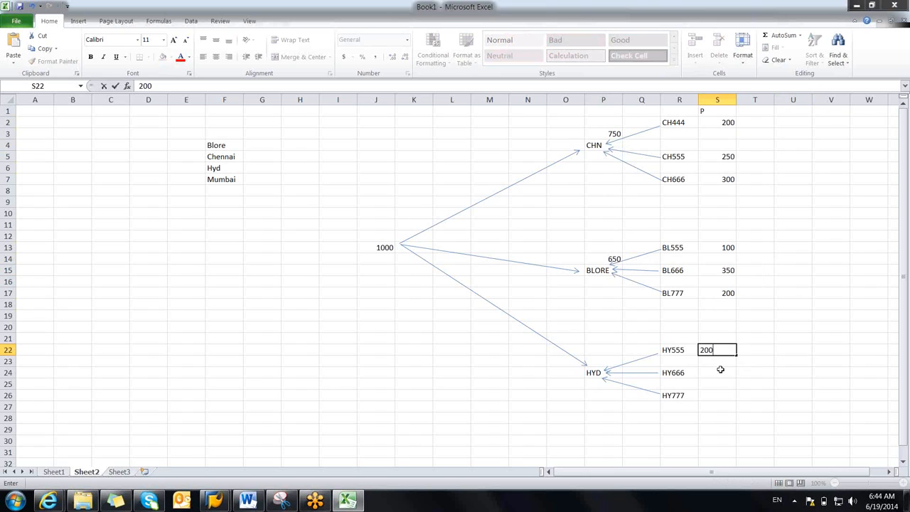
pyautogui.click(720, 371)
pyautogui.write('400')
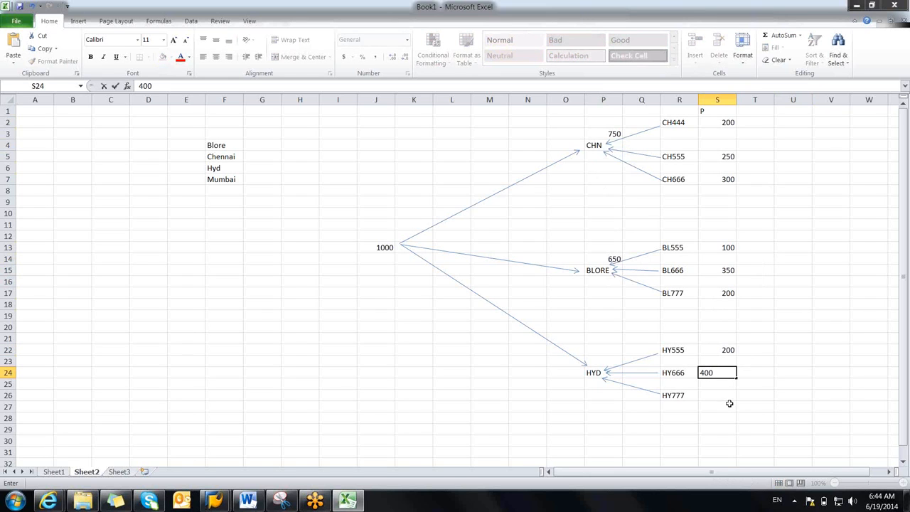
pyautogui.click(720, 396)
pyautogui.write('100')
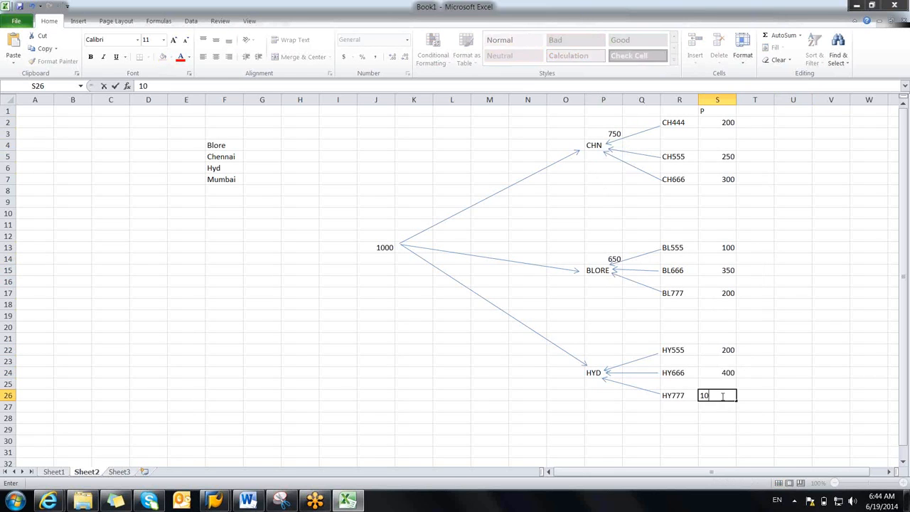
pyautogui.click(838, 375)
# Step: Sum the three HY quantities and enter the HYD total of 700 in cell P23 above the location name
pyautogui.moveTo(717, 350); pyautogui.dragTo(718, 407)
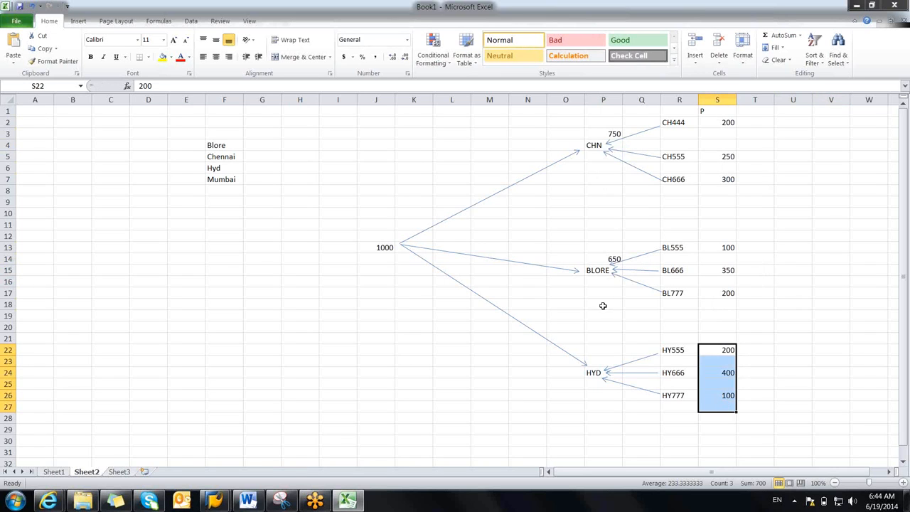
pyautogui.click(594, 363)
pyautogui.write('700')
pyautogui.click(604, 393)
# Step: Sum the three location totals in column P and enter 2100 in cell J12 above the source 1000
pyautogui.click(605, 129)
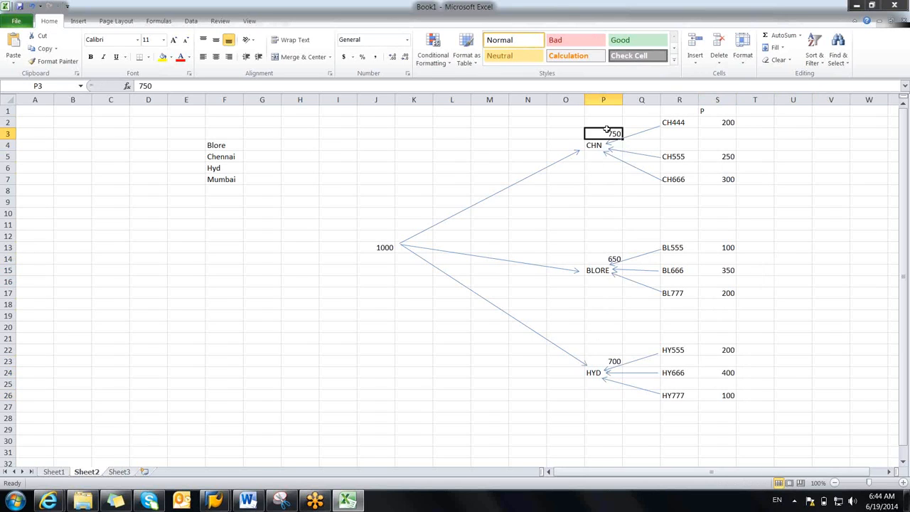
pyautogui.keyDown('shift'); pyautogui.click(605, 362); pyautogui.keyUp('shift')
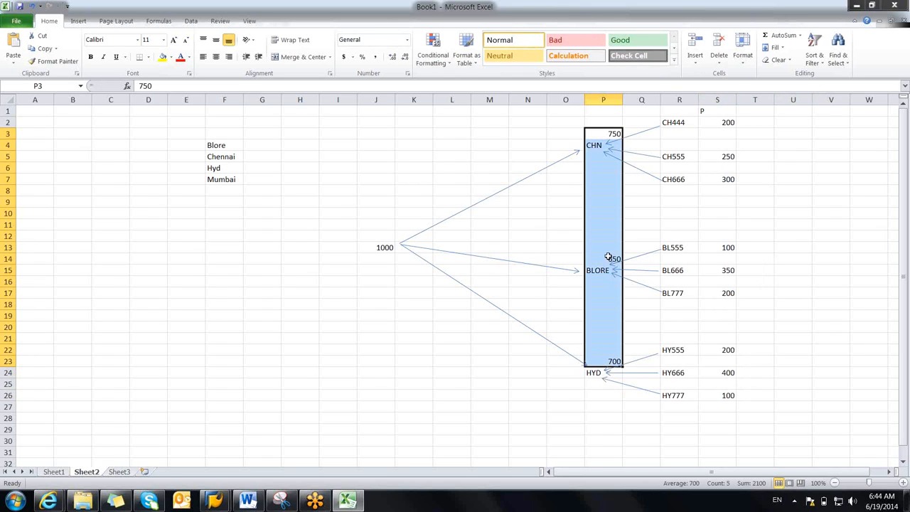
pyautogui.click(467, 270)
pyautogui.click(381, 237)
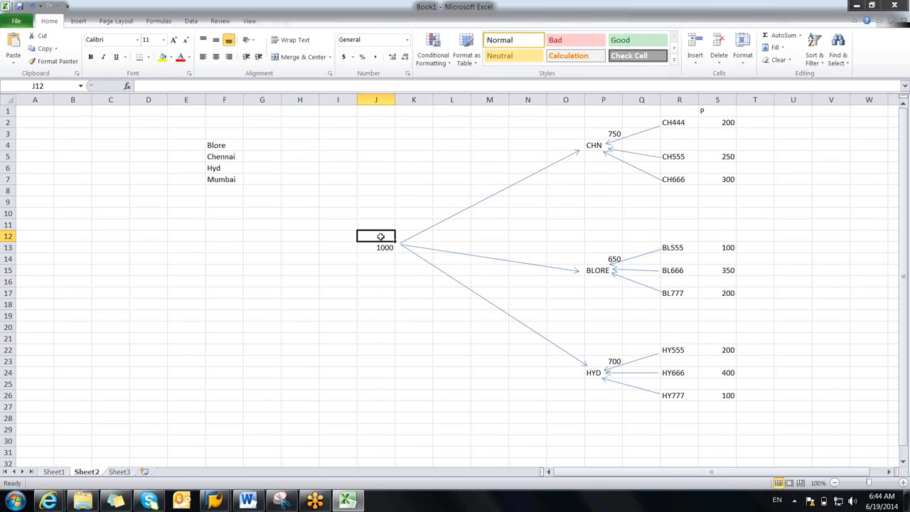
pyautogui.write('2100')
pyautogui.click(380, 303)
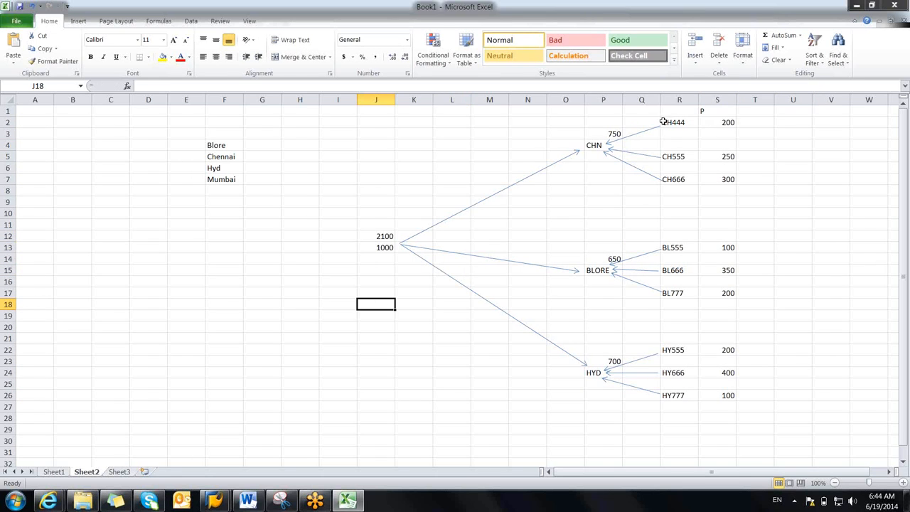
# Step: Review the source 1000 and its total, the CHN location, the CH and BL codes, and the P heading
pyautogui.click(601, 146)
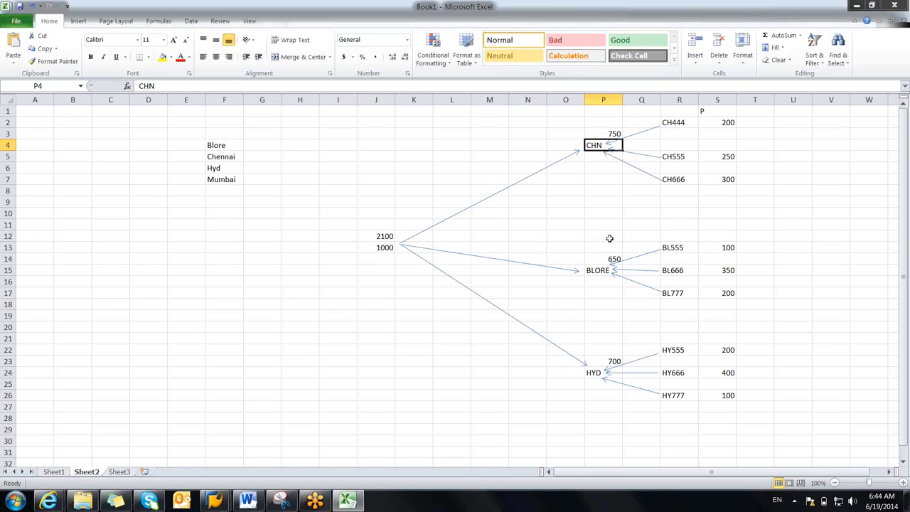
pyautogui.click(384, 247)
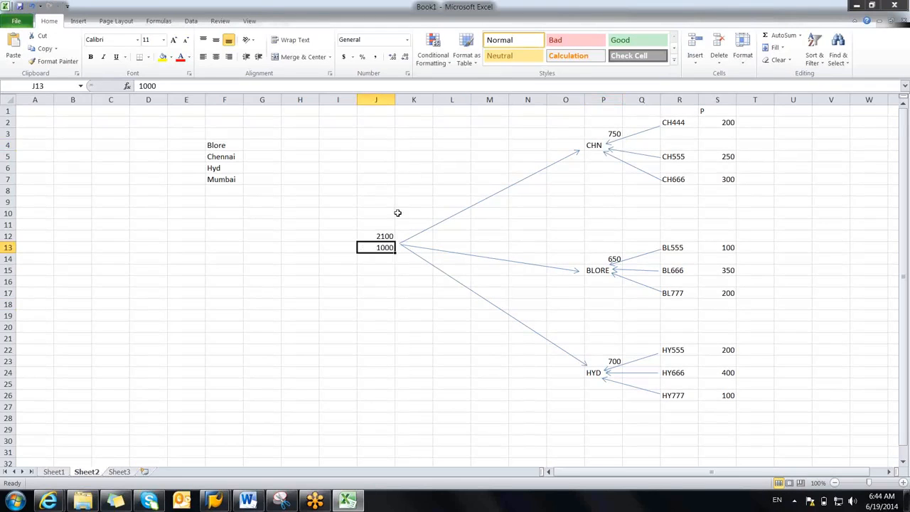
pyautogui.click(381, 236)
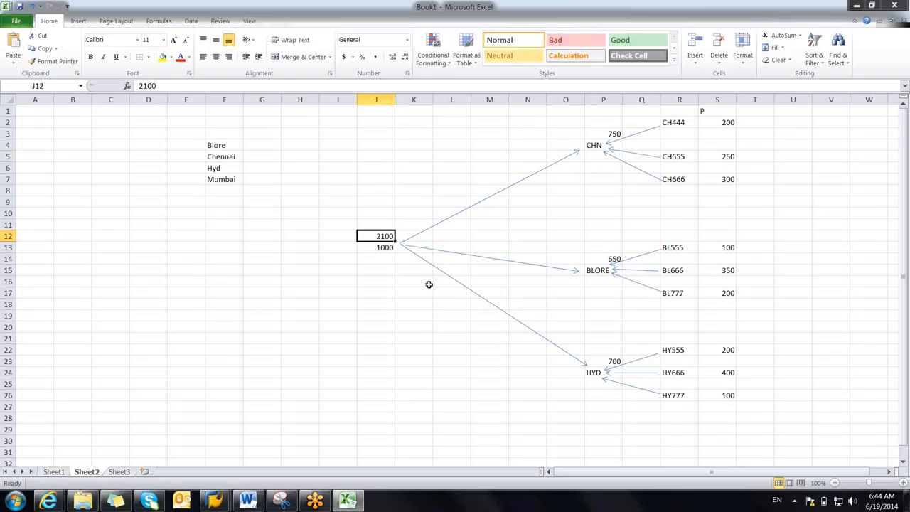
pyautogui.click(392, 271)
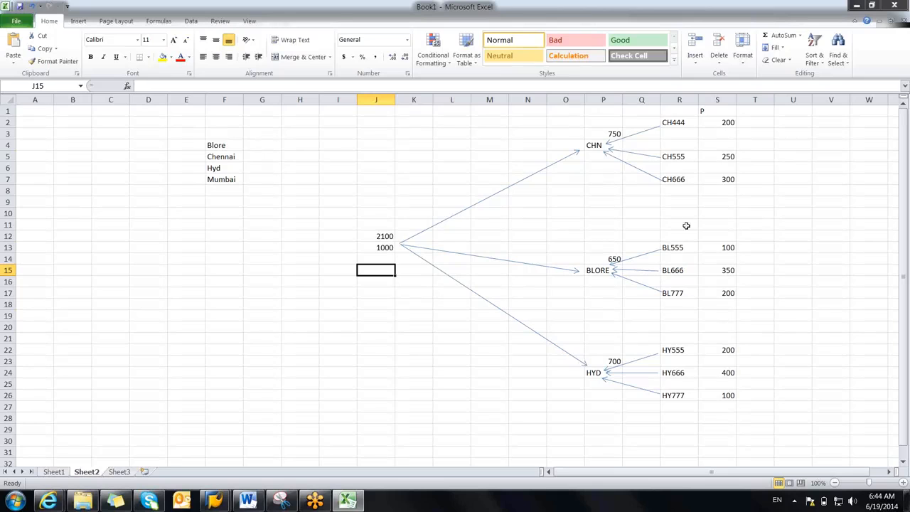
pyautogui.click(680, 123)
pyautogui.click(678, 155)
pyautogui.click(676, 181)
pyautogui.click(676, 246)
pyautogui.click(677, 281)
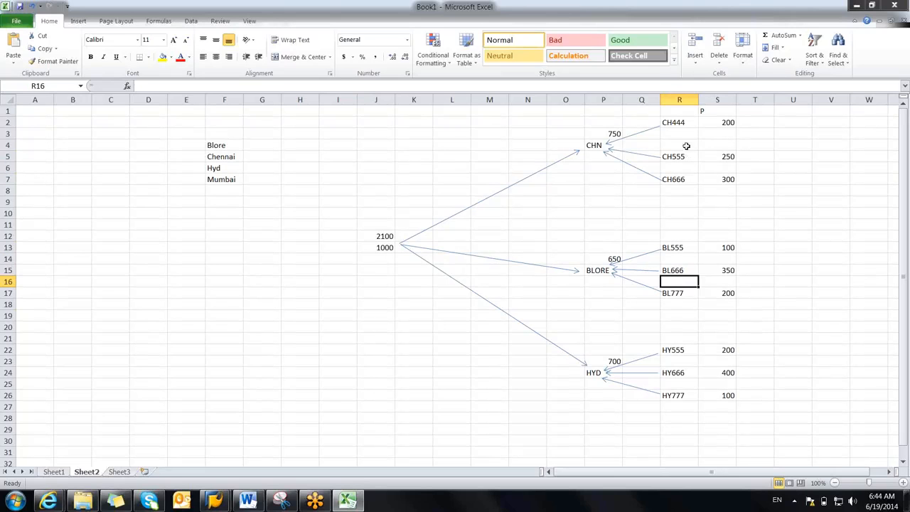
pyautogui.click(709, 112)
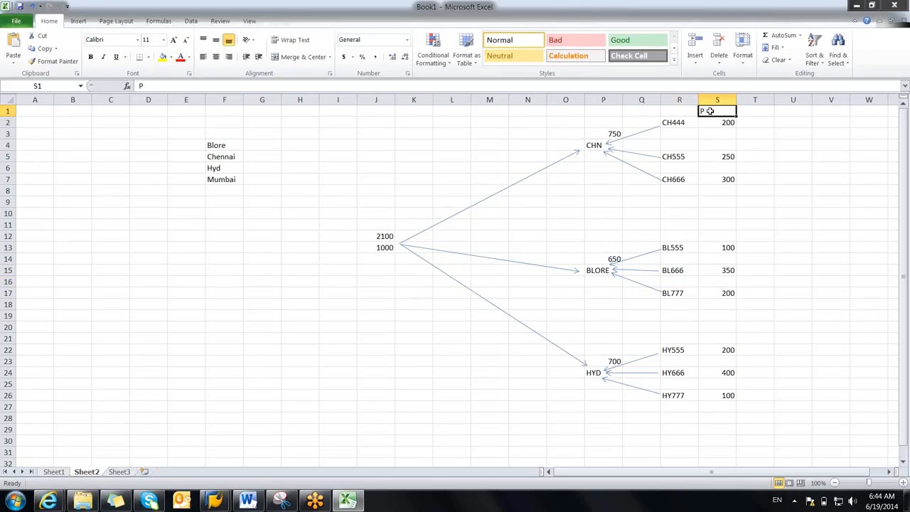
# Step: Examine the arrows linking codes, locations and source, and the codes CH444, CH555 and CH666
pyautogui.click(634, 135)
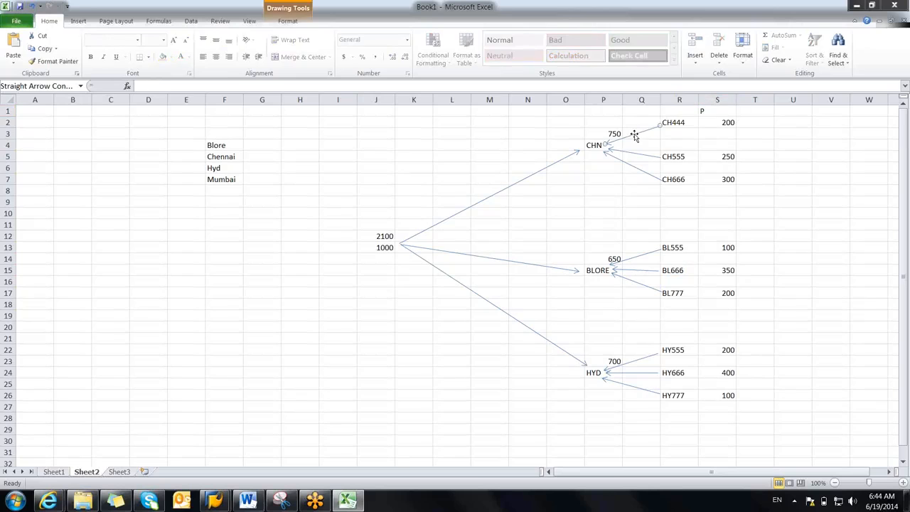
pyautogui.click(626, 162)
pyautogui.click(639, 270)
pyautogui.click(637, 283)
pyautogui.click(528, 264)
pyautogui.click(484, 293)
pyautogui.click(420, 348)
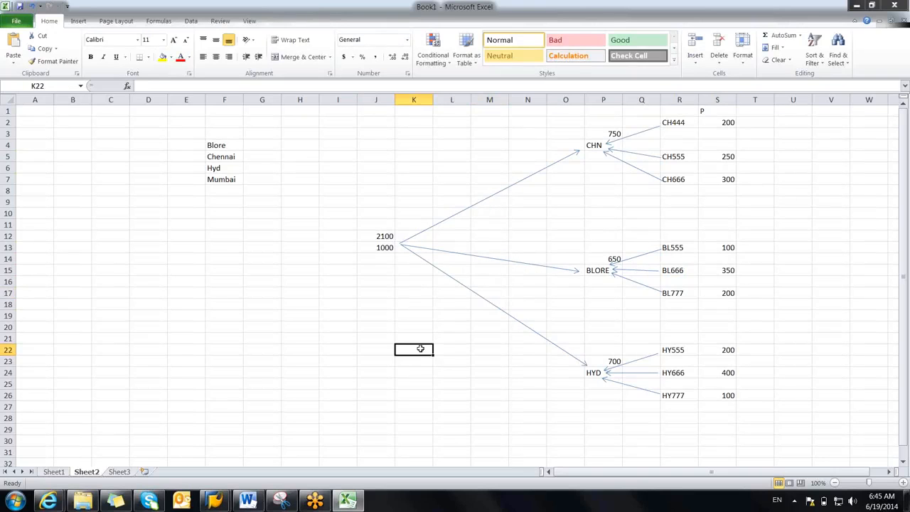
pyautogui.click(671, 121)
pyautogui.click(672, 156)
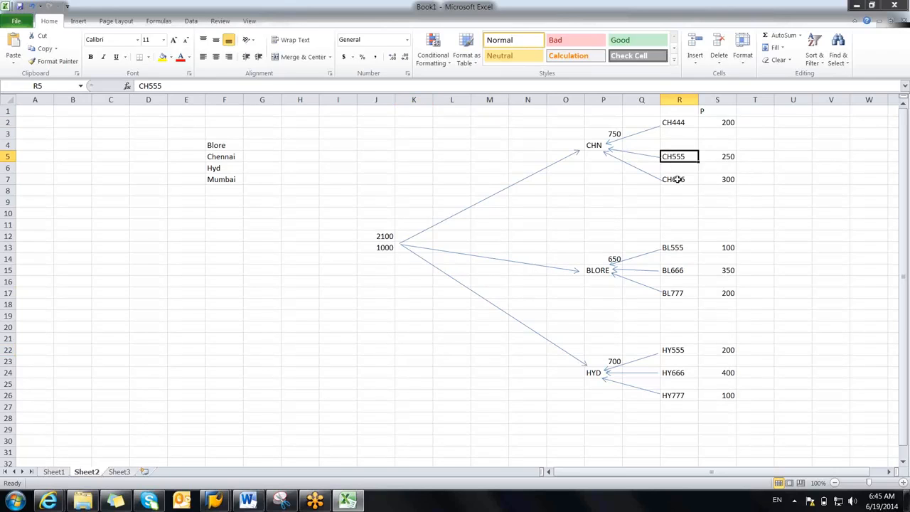
pyautogui.click(678, 179)
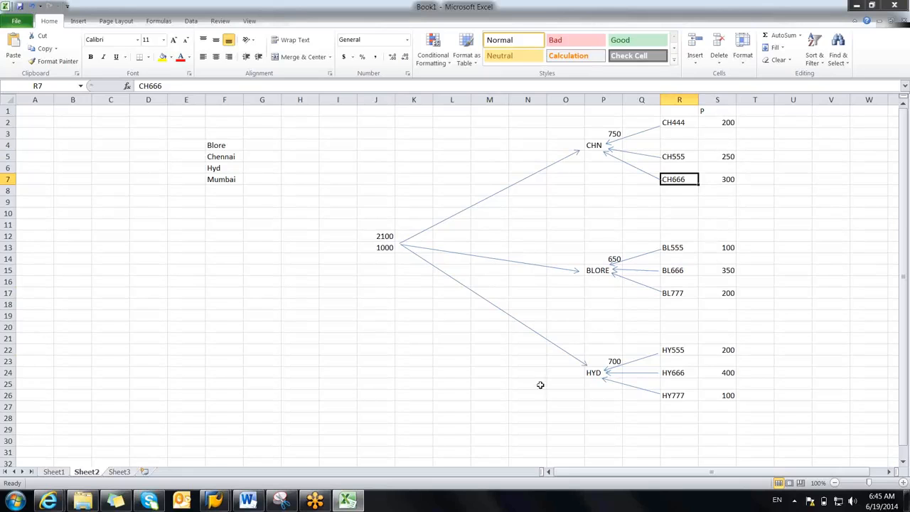
# Step: Switch to the SAP Location Master Data screen and start creating location CH444 with location type 1010 (Customer)
pyautogui.click(214, 502)
pyautogui.click(295, 425)
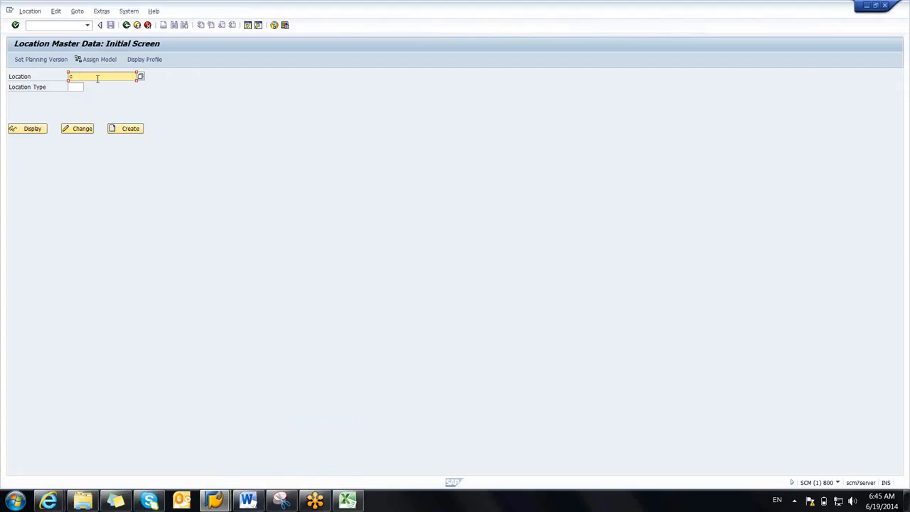
pyautogui.press('BackSpace')
pyautogui.write('CB')
pyautogui.click(77, 90)
pyautogui.write('1010')
pyautogui.click(86, 87)
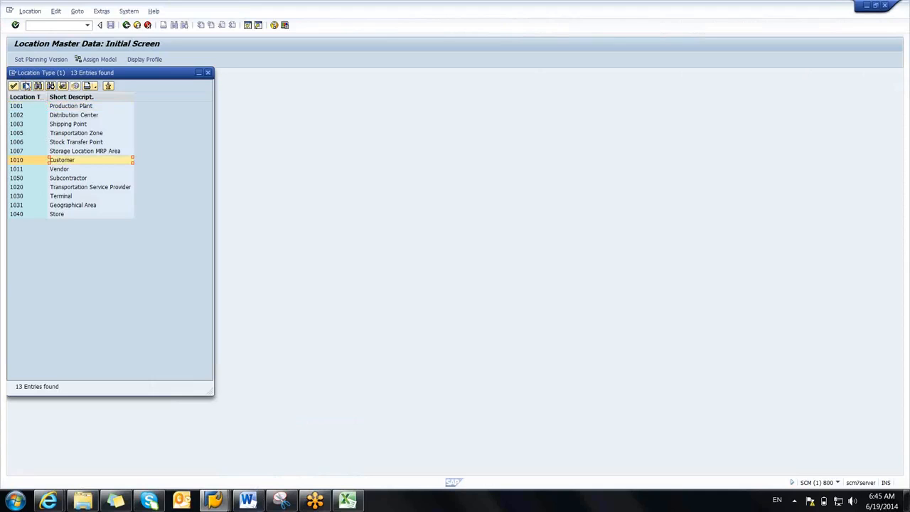
pyautogui.click(26, 86)
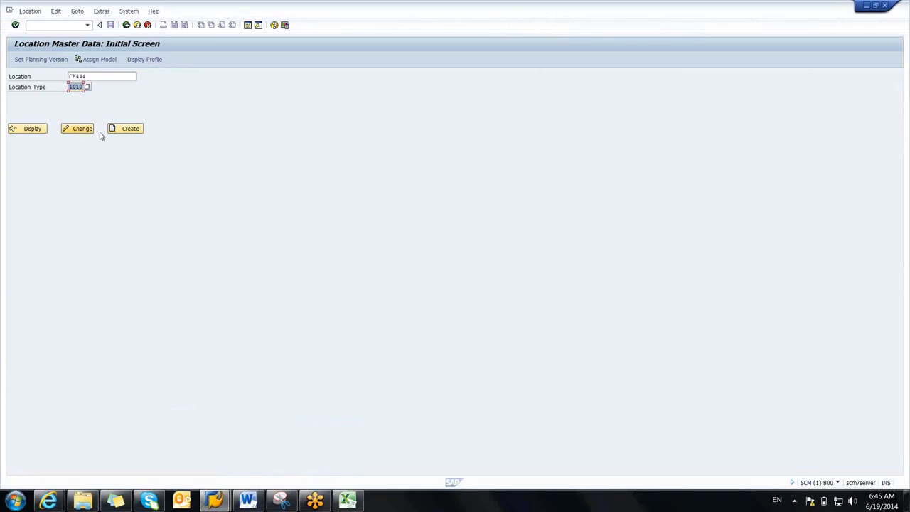
pyautogui.click(125, 131)
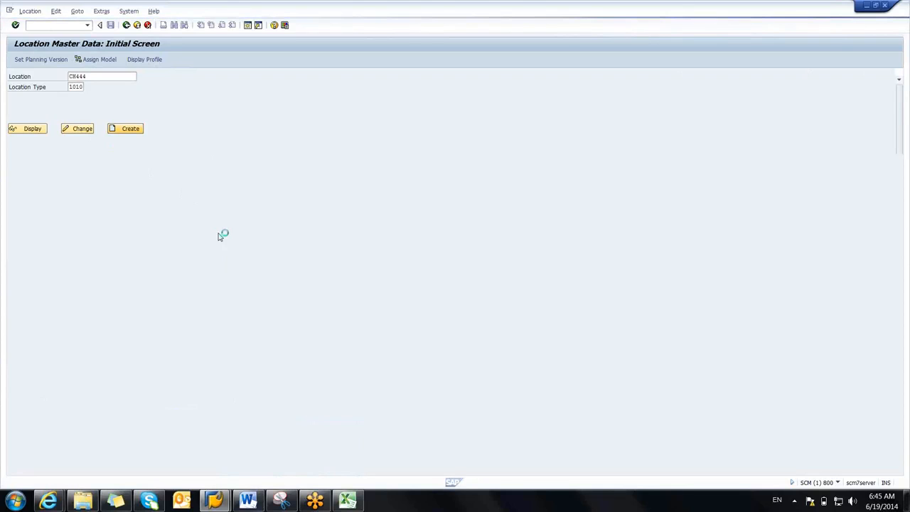
# Step: Enter CH444 as the location's description and set its address title to Mr. and country to IN
pyautogui.click(76, 109)
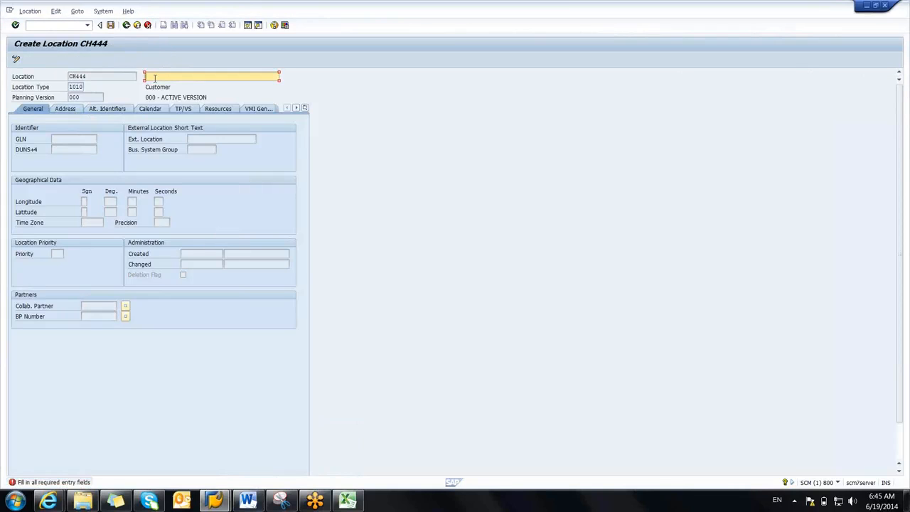
pyautogui.write('ch444')
pyautogui.click(72, 111)
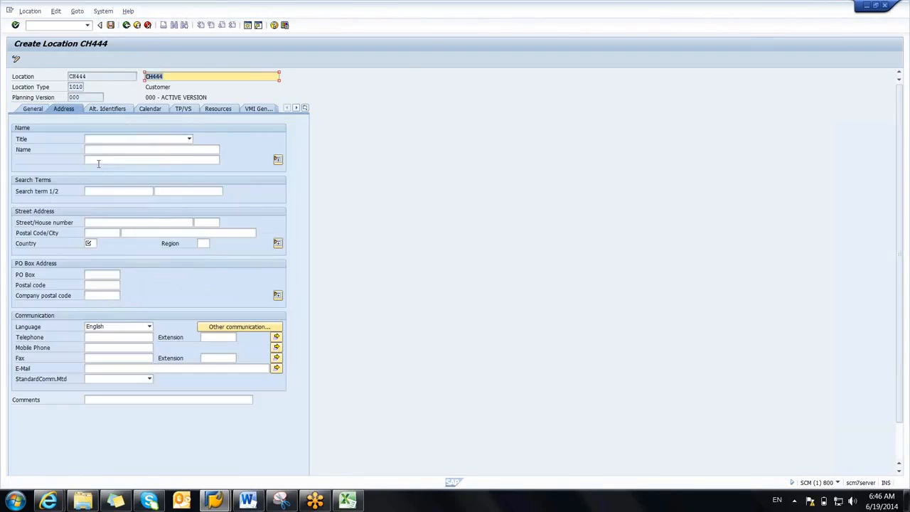
pyautogui.click(99, 139)
pyautogui.click(97, 157)
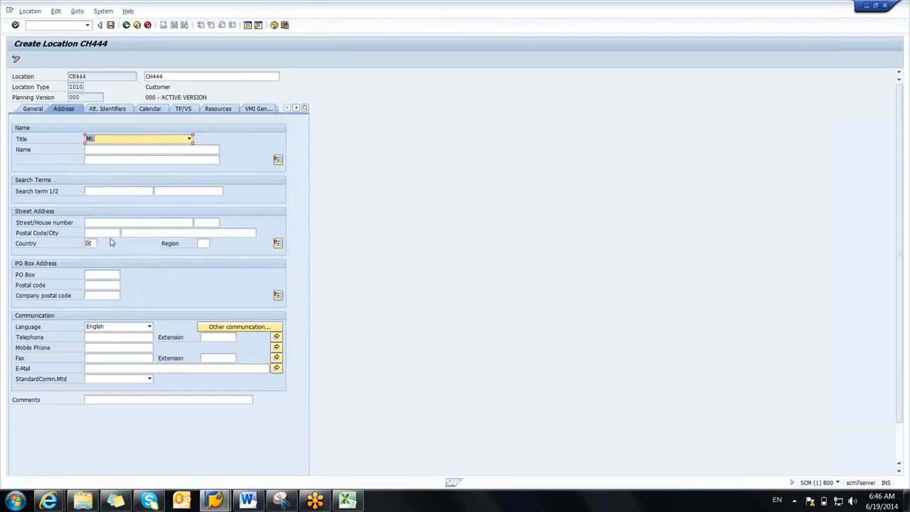
pyautogui.click(95, 244)
pyautogui.write('IN')
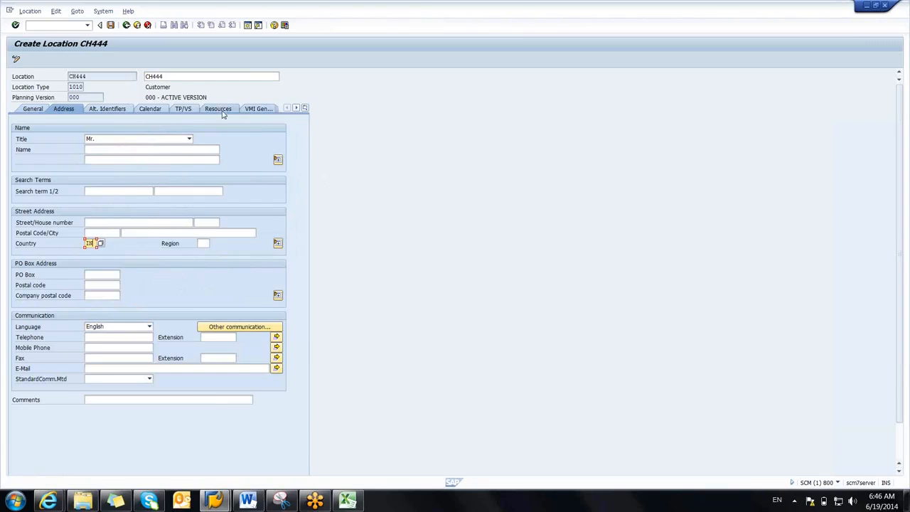
# Step: View the resource settings of location CH444, save the location and return to the initial screen
pyautogui.click(228, 109)
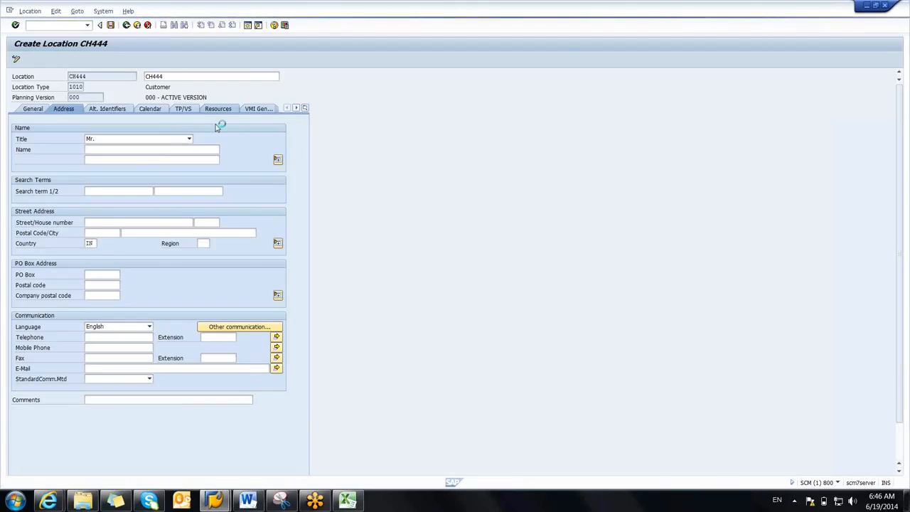
pyautogui.click(110, 24)
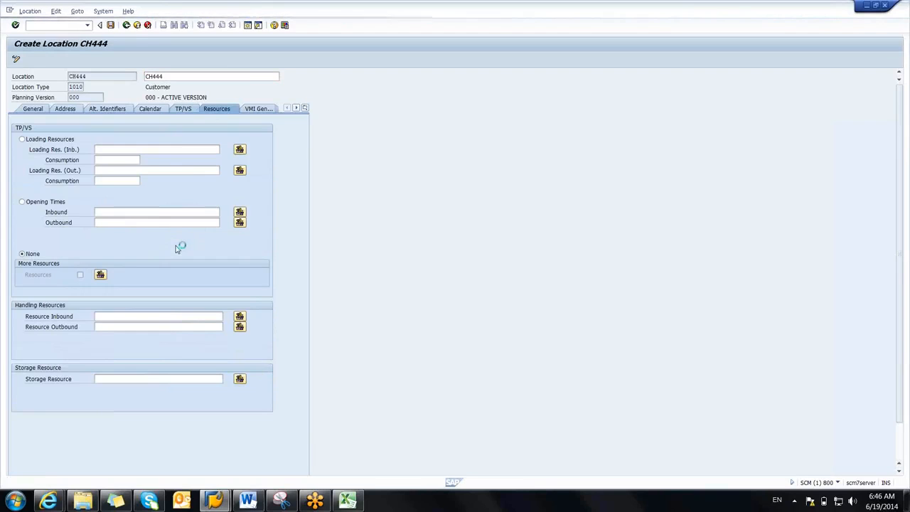
pyautogui.click(126, 25)
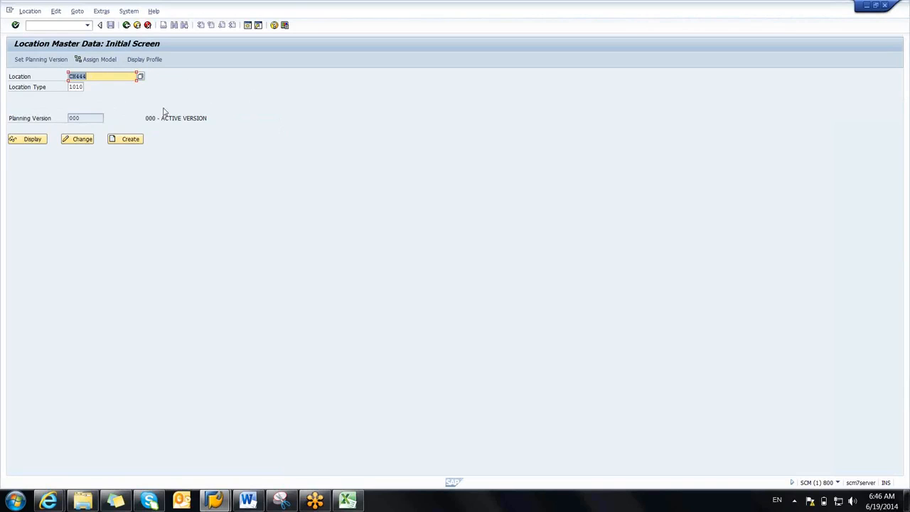
# Step: Assign location CH444 to model 000 - Active model
pyautogui.click(99, 60)
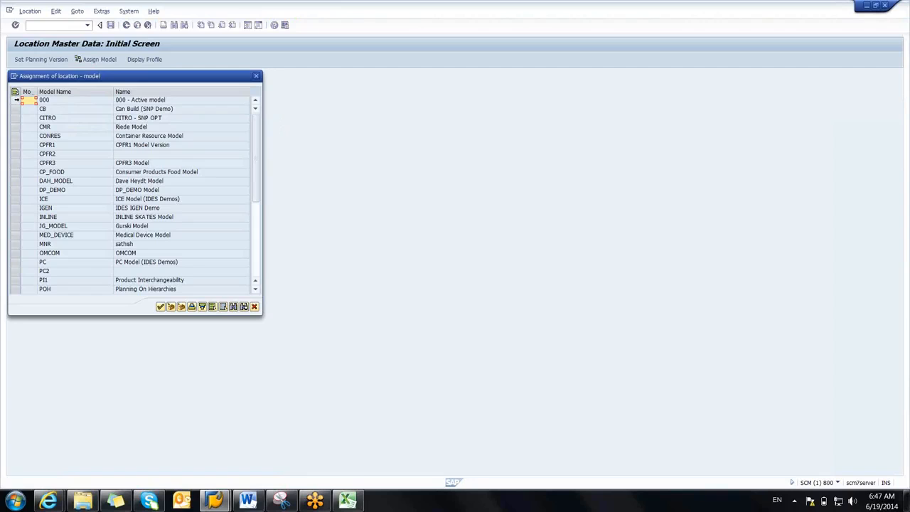
pyautogui.click(16, 99)
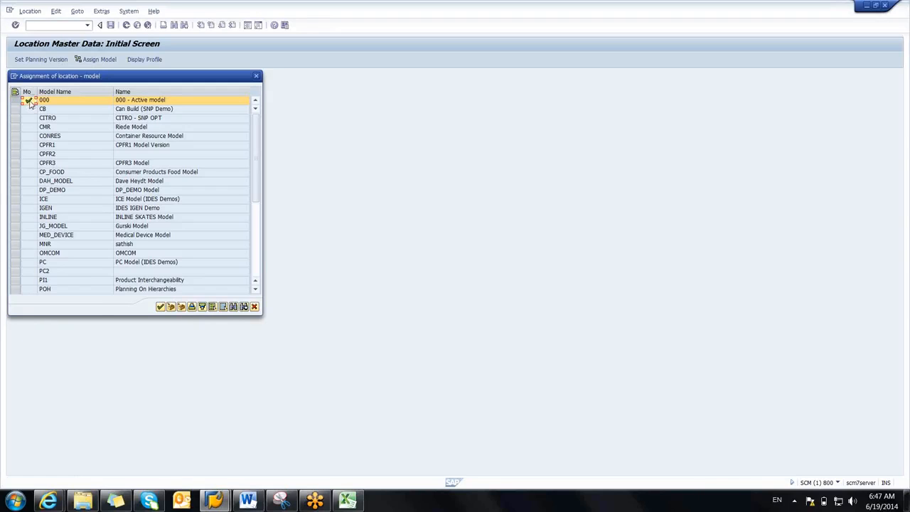
pyautogui.click(160, 306)
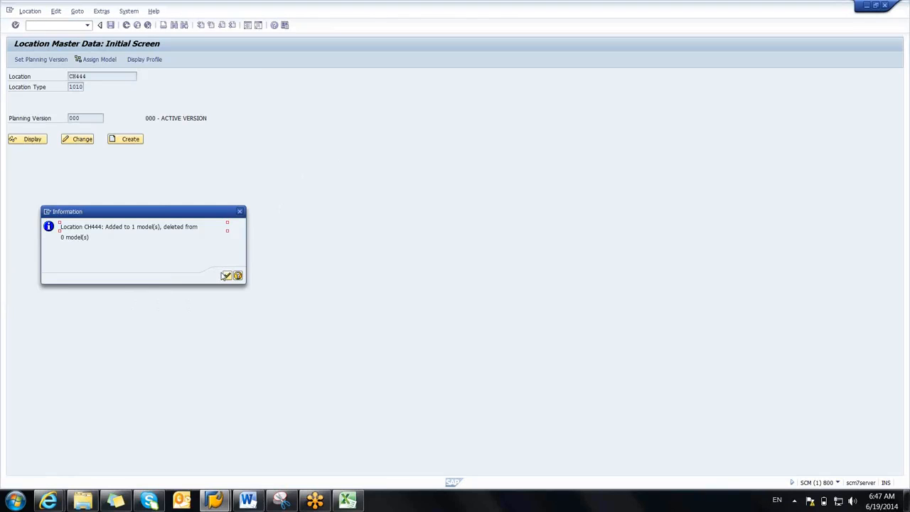
# Step: Review the model assignment list of location CH444 to check which models it belongs to
pyautogui.click(226, 276)
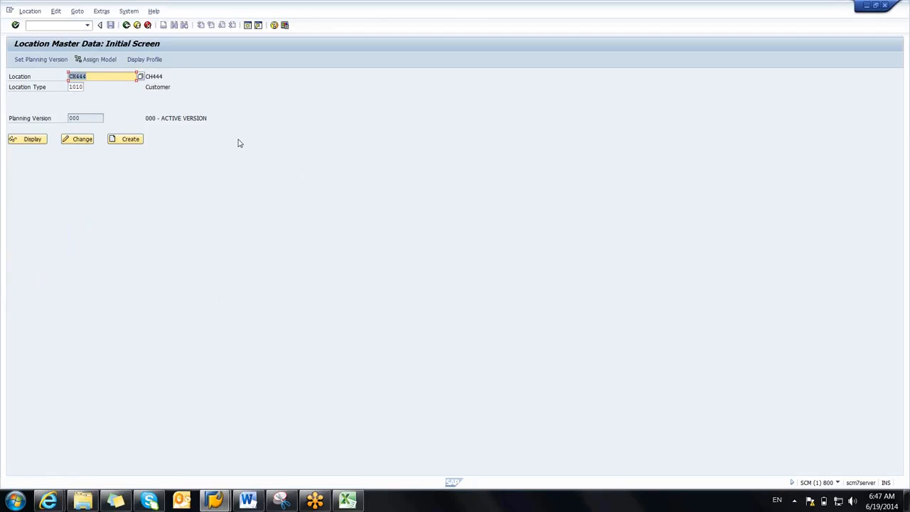
pyautogui.click(94, 62)
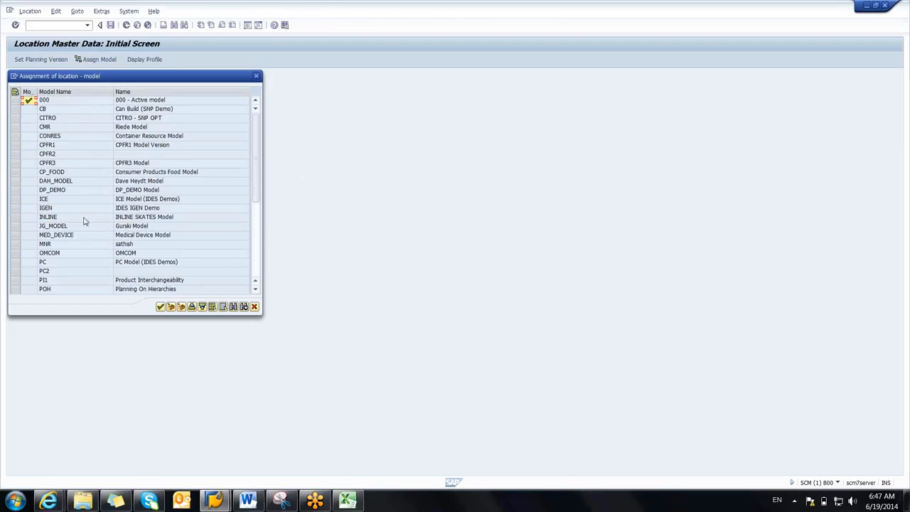
pyautogui.moveTo(258, 196); pyautogui.dragTo(257, 238)
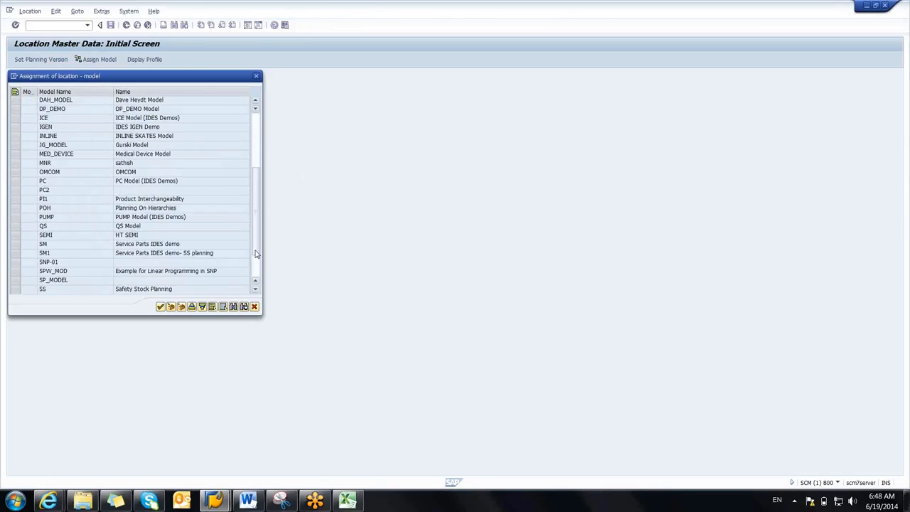
pyautogui.scroll(-2, 256, 248)
pyautogui.scroll(5, 259, 194)
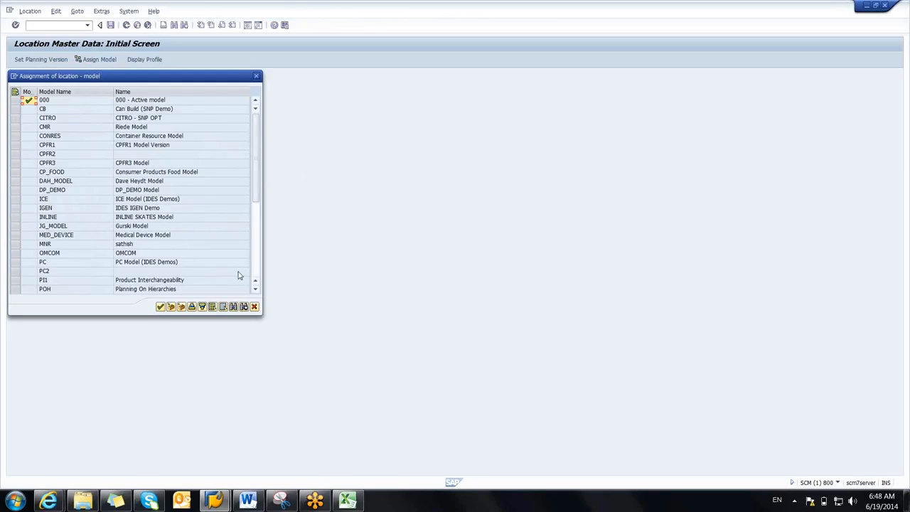
pyautogui.click(160, 308)
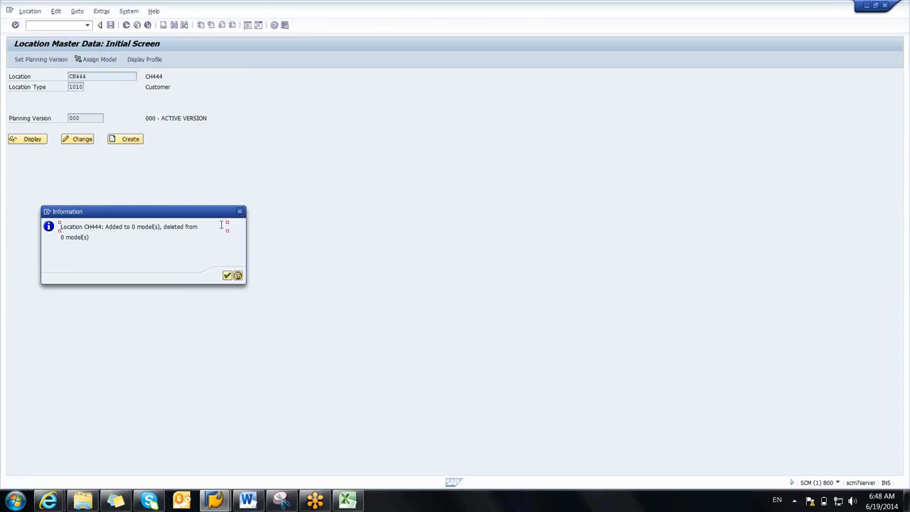
pyautogui.press('Return')
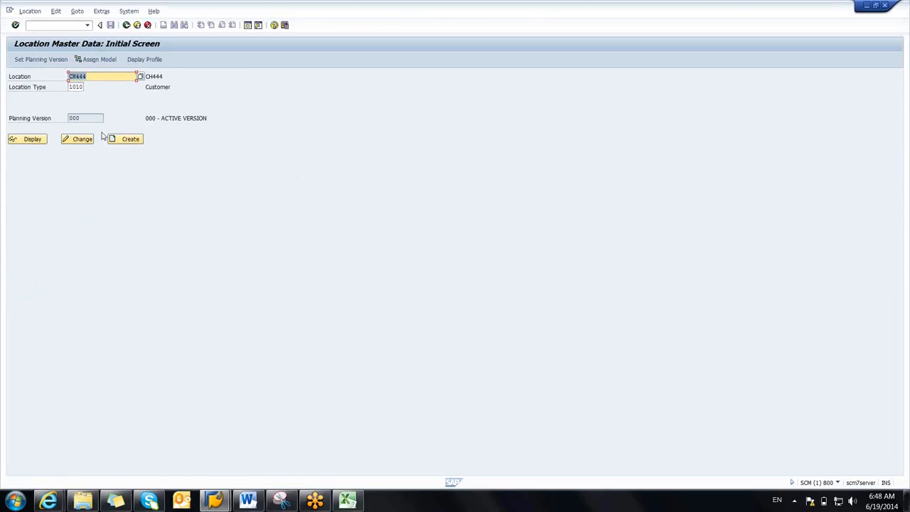
# Step: Start creating location CH555 with location type 1010 (Customer)
pyautogui.click(98, 76)
pyautogui.press('BackSpace')
pyautogui.press('BackSpace')
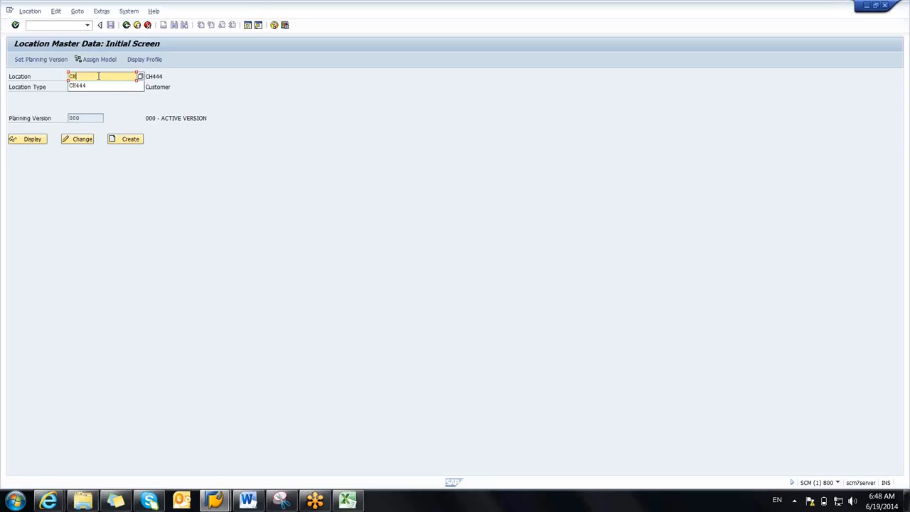
pyautogui.write('555')
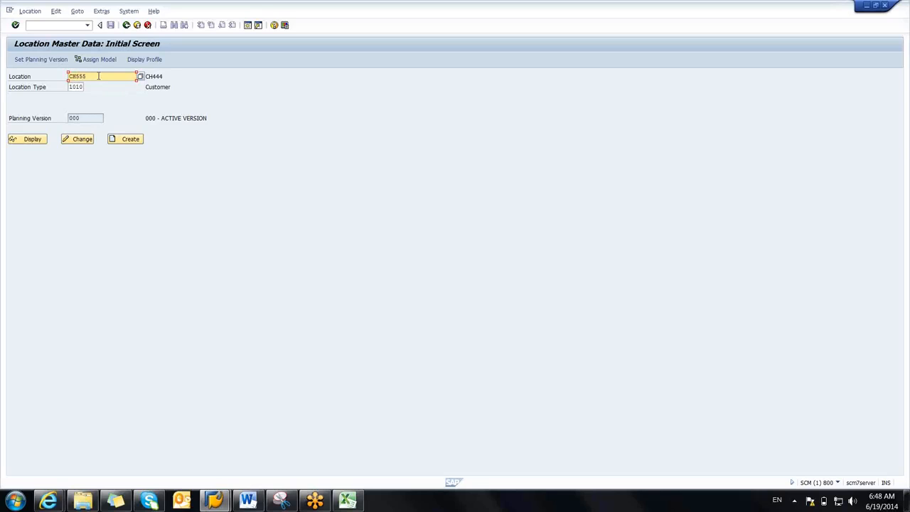
pyautogui.click(113, 141)
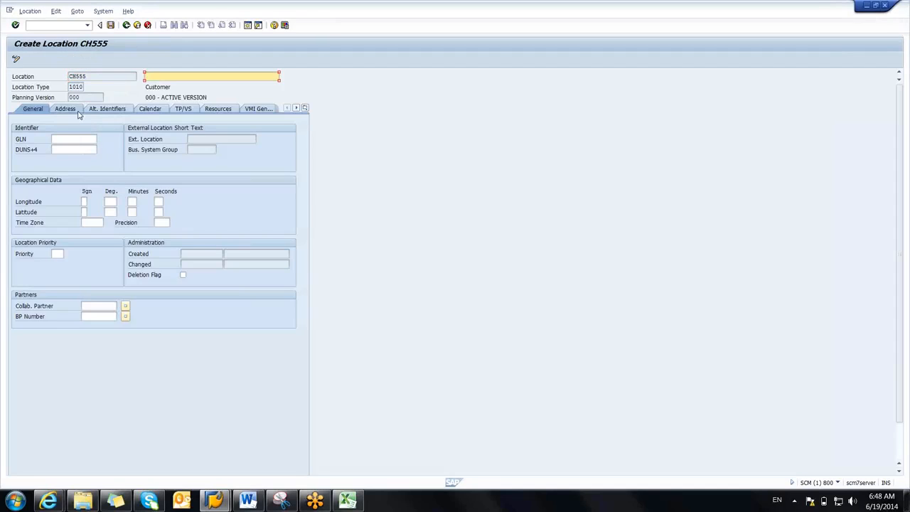
# Step: Enter CH555 as the description, set the address title to Mr. and country to IN, and save the location
pyautogui.write('CH555')
pyautogui.click(73, 109)
pyautogui.click(120, 140)
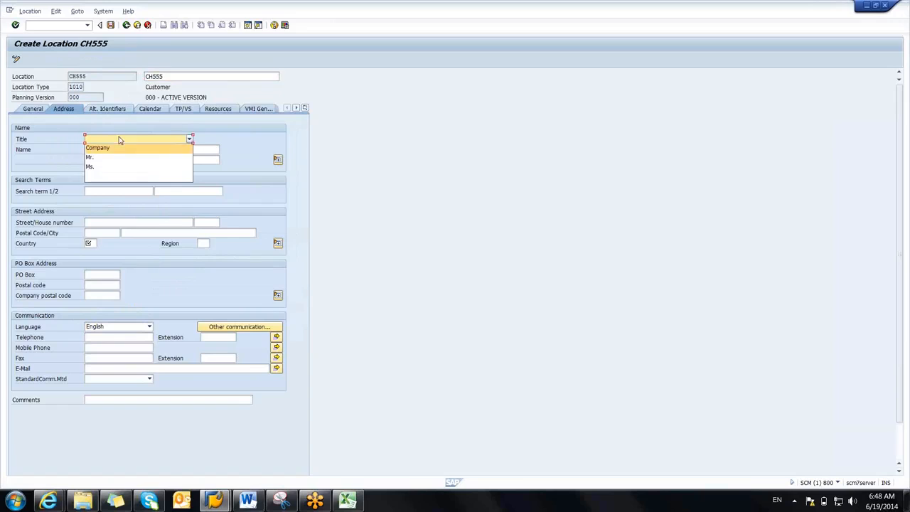
pyautogui.click(99, 158)
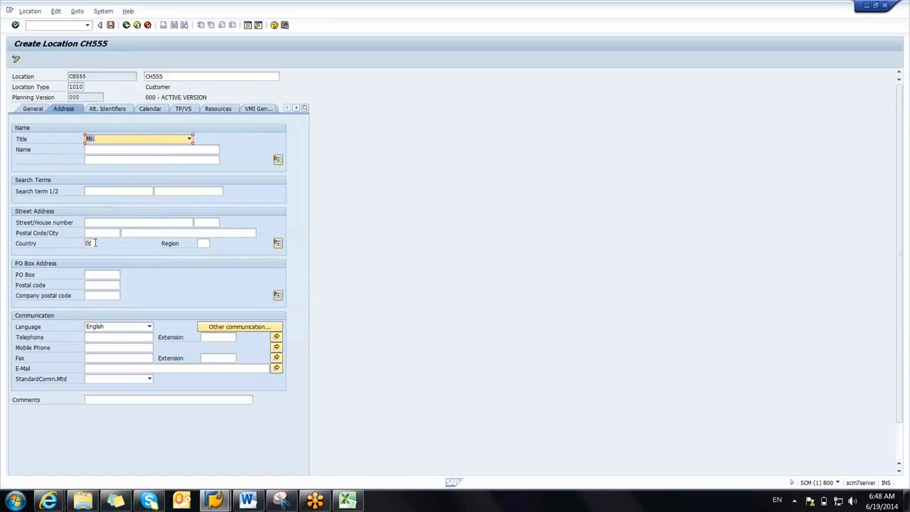
pyautogui.click(90, 243)
pyautogui.write('IN')
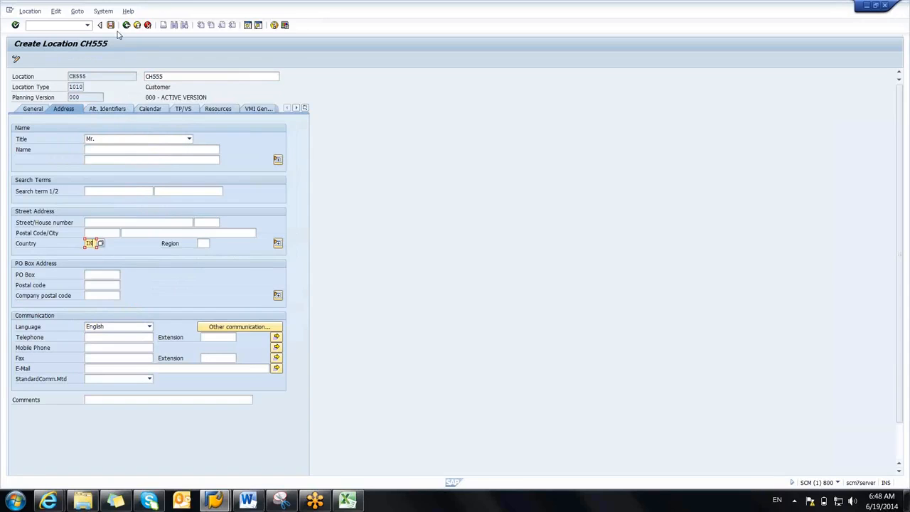
pyautogui.click(110, 26)
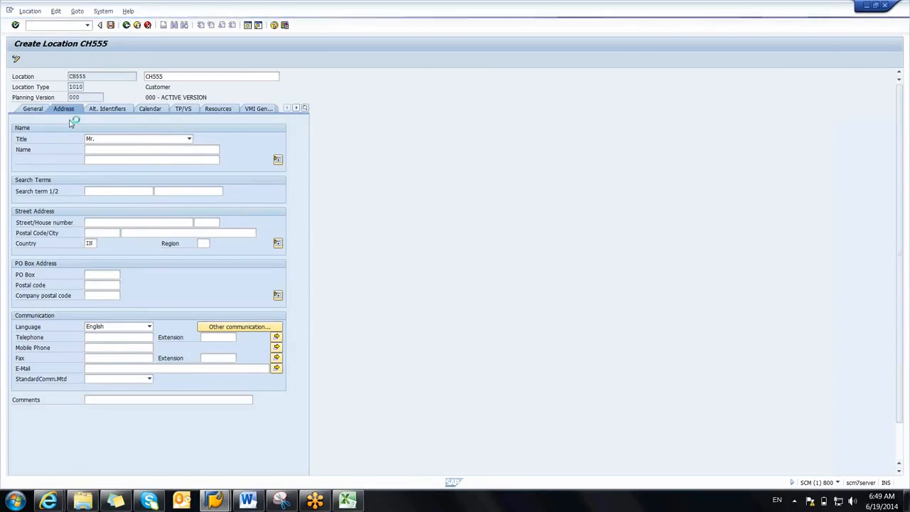
pyautogui.click(126, 25)
# Step: Assign location CH555 to model 000 - Active model and check the assignment
pyautogui.click(88, 60)
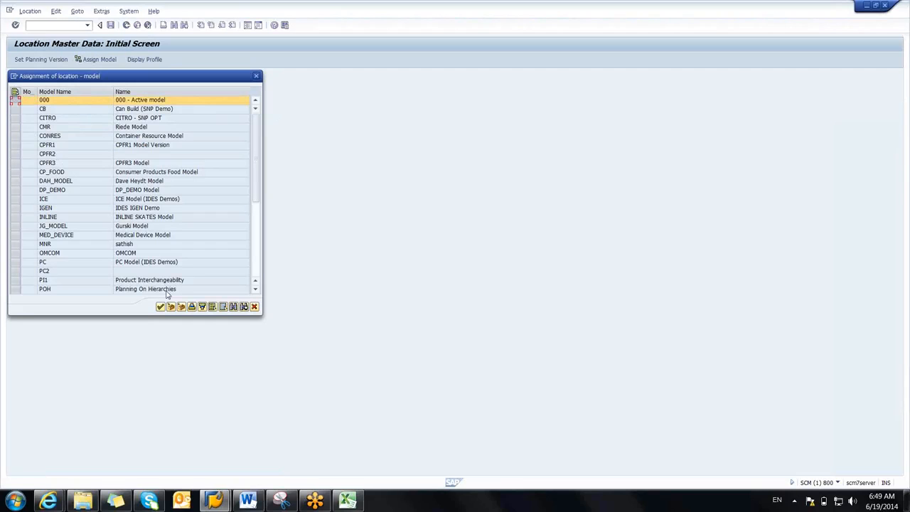
pyautogui.click(170, 308)
pyautogui.click(160, 307)
pyautogui.click(228, 275)
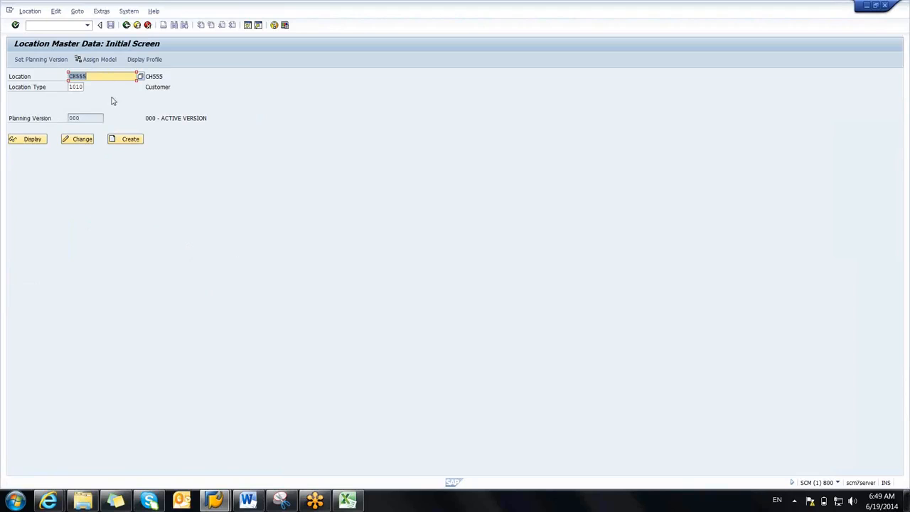
pyautogui.click(100, 61)
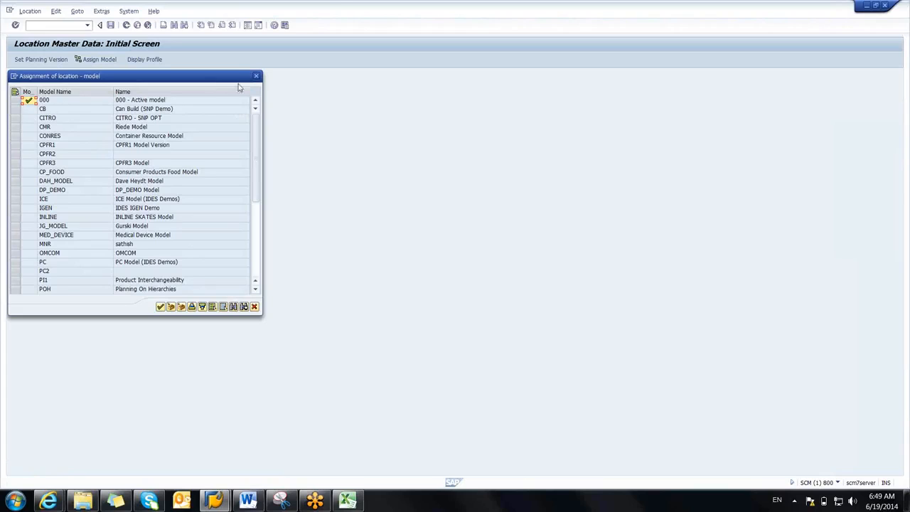
pyautogui.click(257, 76)
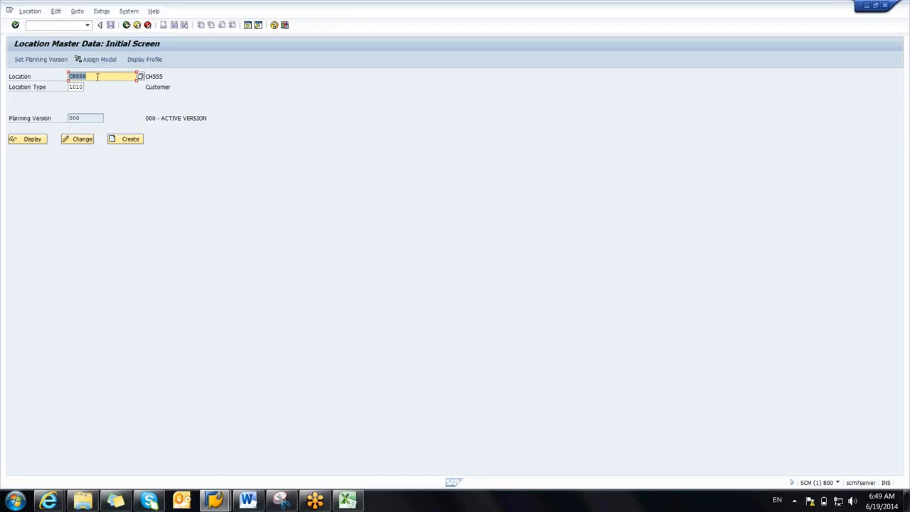
# Step: Create and save customer location HY555 with description HY555, address title Mr. and country IN
pyautogui.write('BY')
pyautogui.click(123, 140)
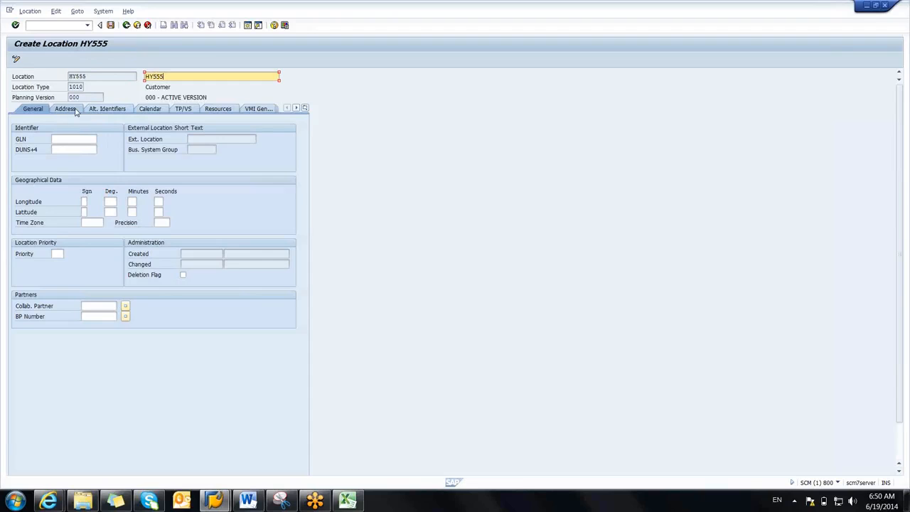
pyautogui.click(66, 110)
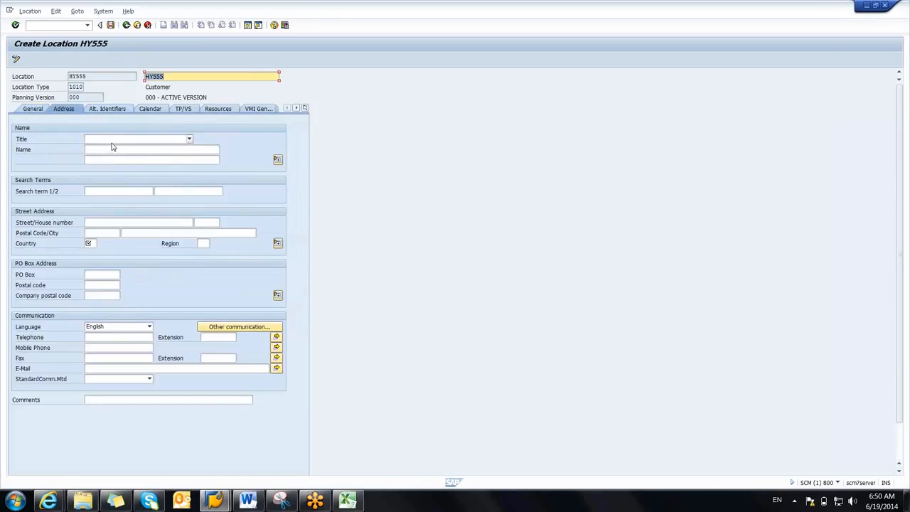
pyautogui.click(112, 140)
pyautogui.click(95, 156)
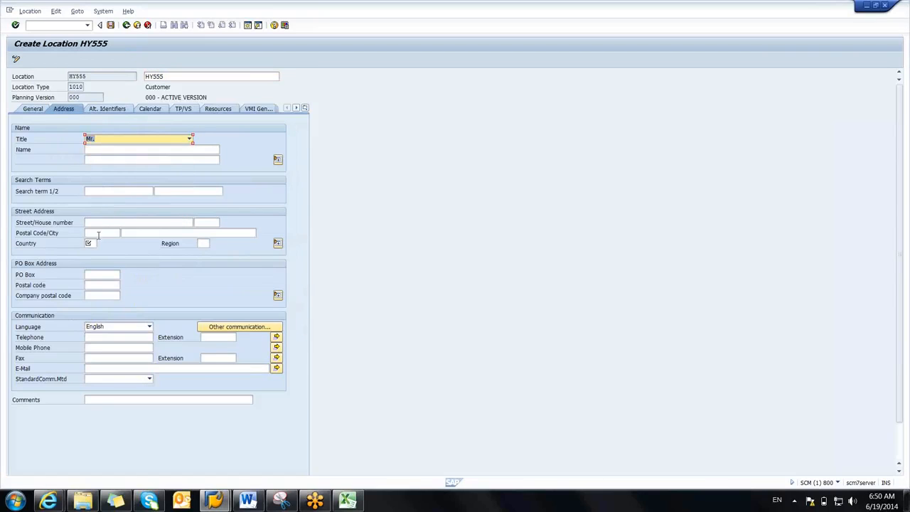
pyautogui.click(96, 243)
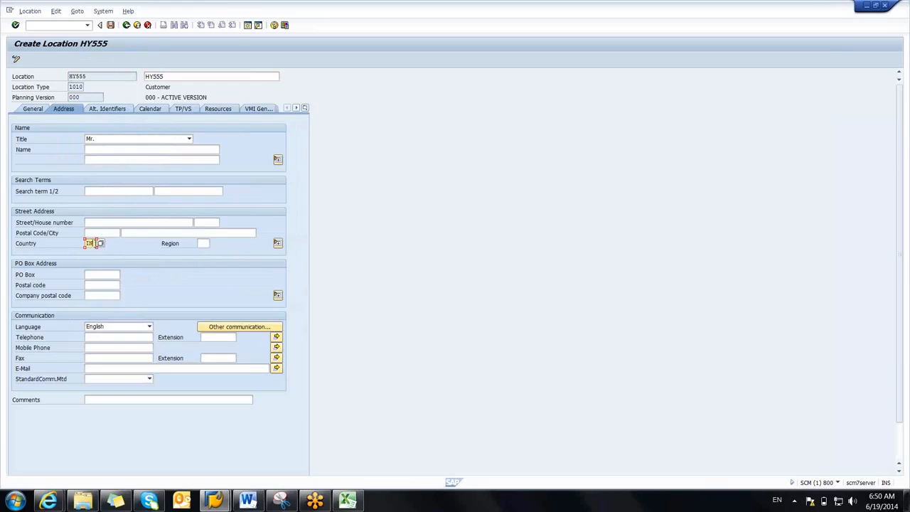
pyautogui.click(110, 26)
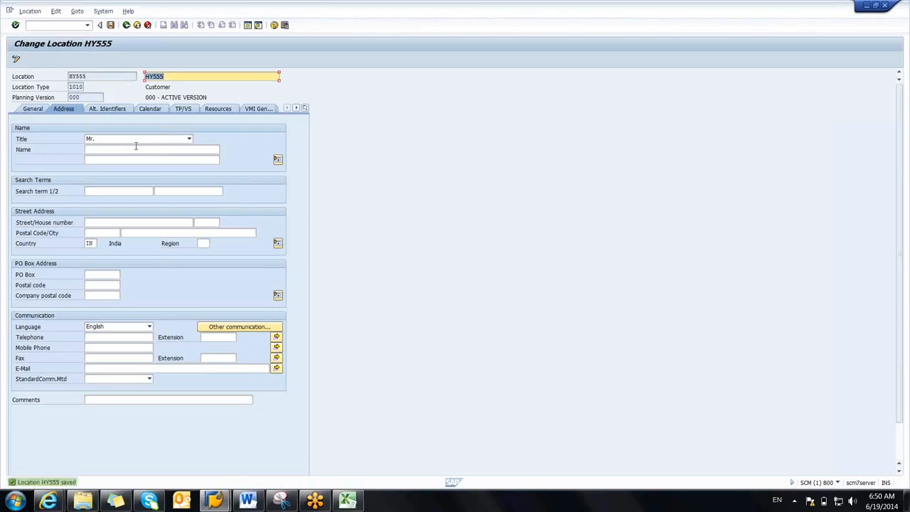
pyautogui.click(126, 25)
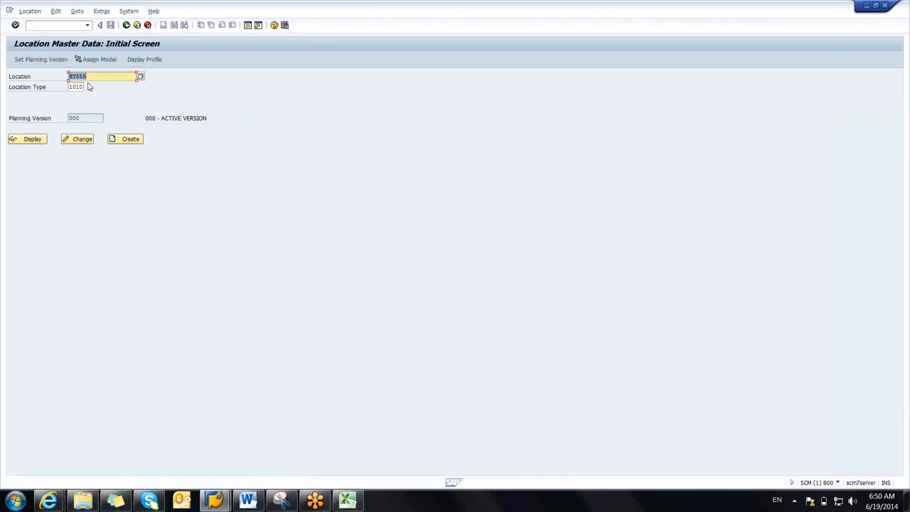
# Step: Create and save customer location BL555 with description BL555, address title Mr. and country IN
pyautogui.write('BL')
pyautogui.click(121, 140)
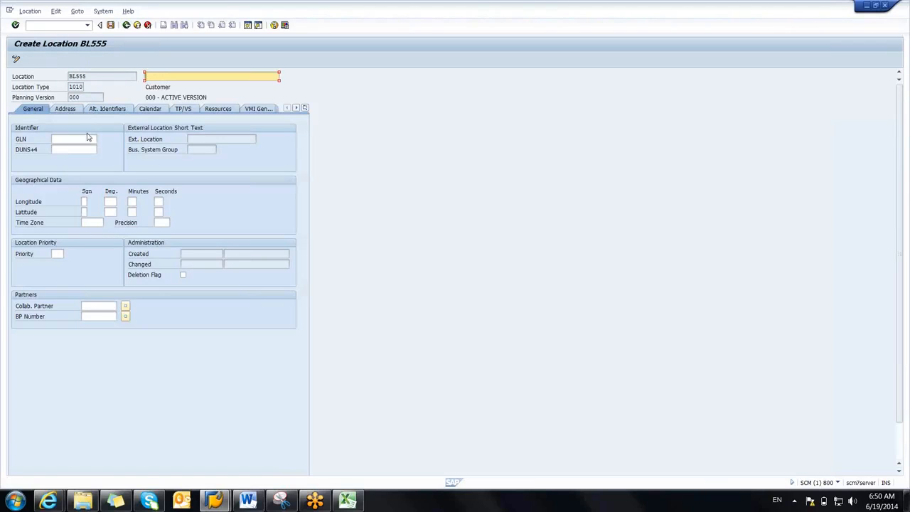
pyautogui.click(65, 110)
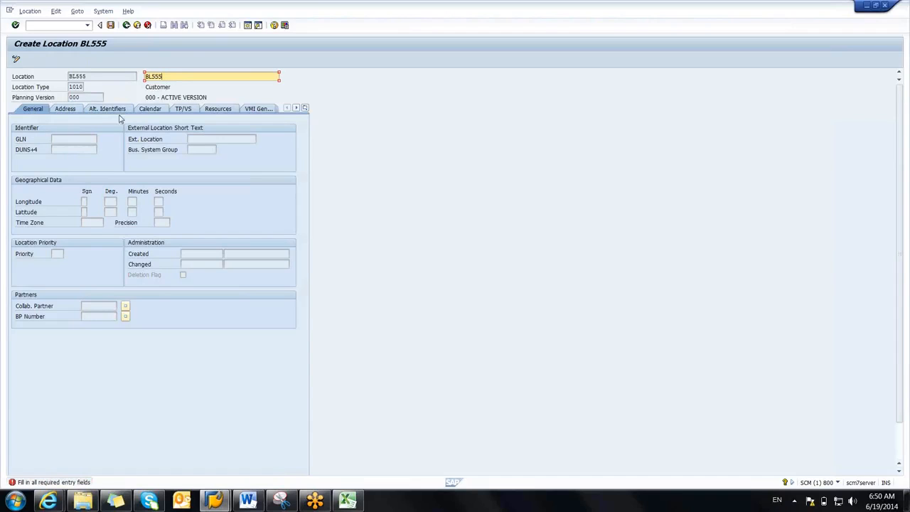
pyautogui.click(70, 111)
pyautogui.click(92, 139)
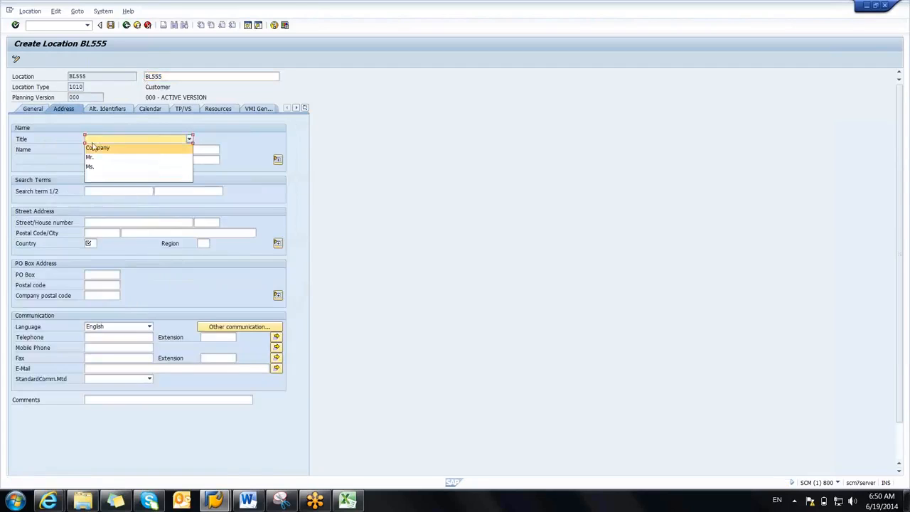
pyautogui.click(95, 157)
pyautogui.click(94, 244)
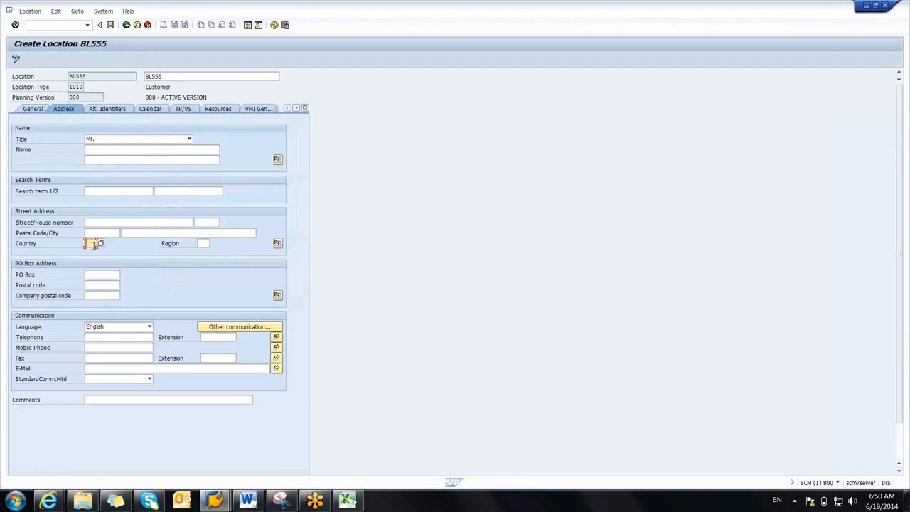
pyautogui.write('IN')
pyautogui.click(110, 25)
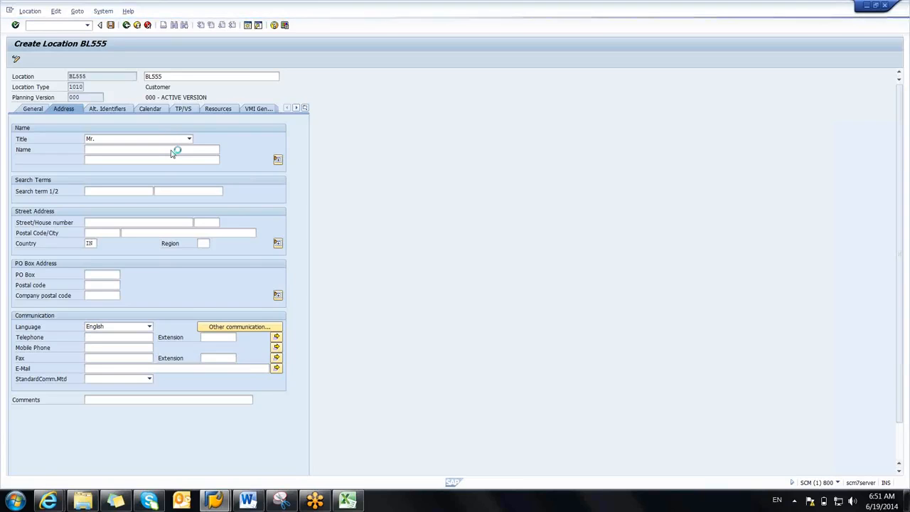
pyautogui.click(126, 25)
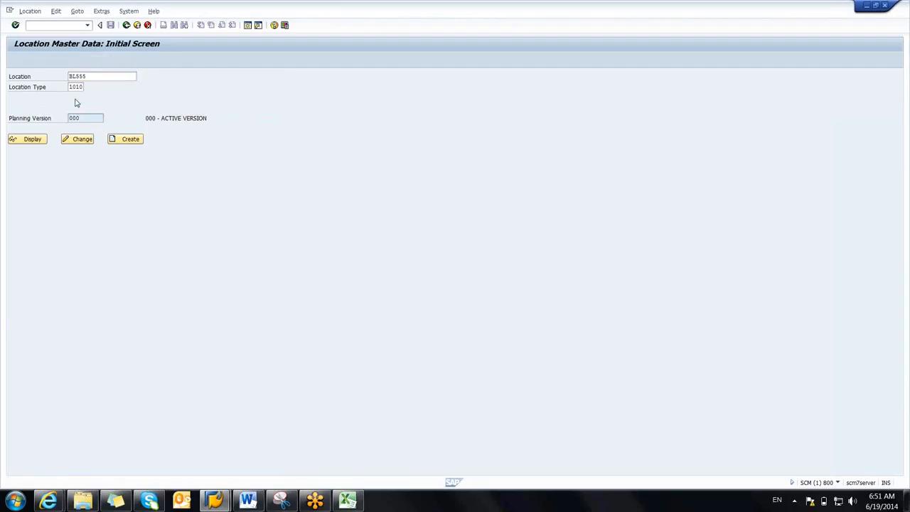
# Step: Assign location BL555 to model 000 - Active model
pyautogui.click(16, 101)
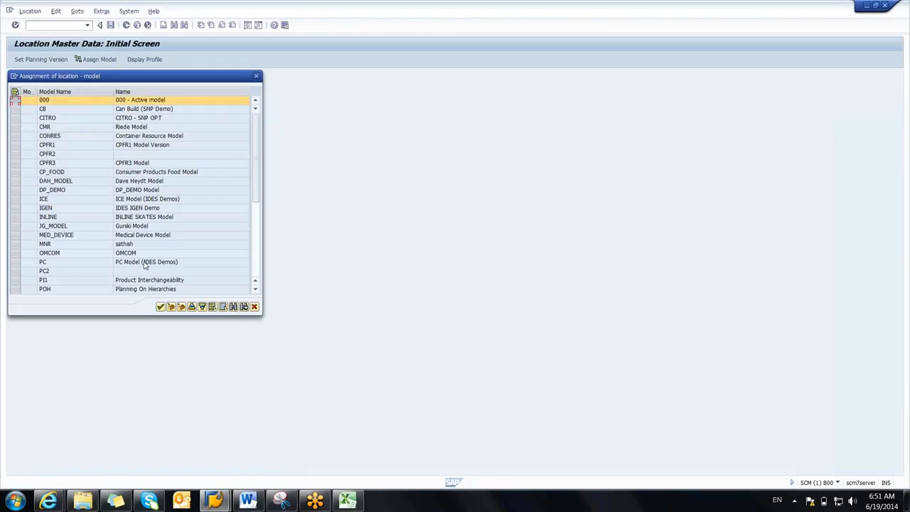
pyautogui.click(170, 307)
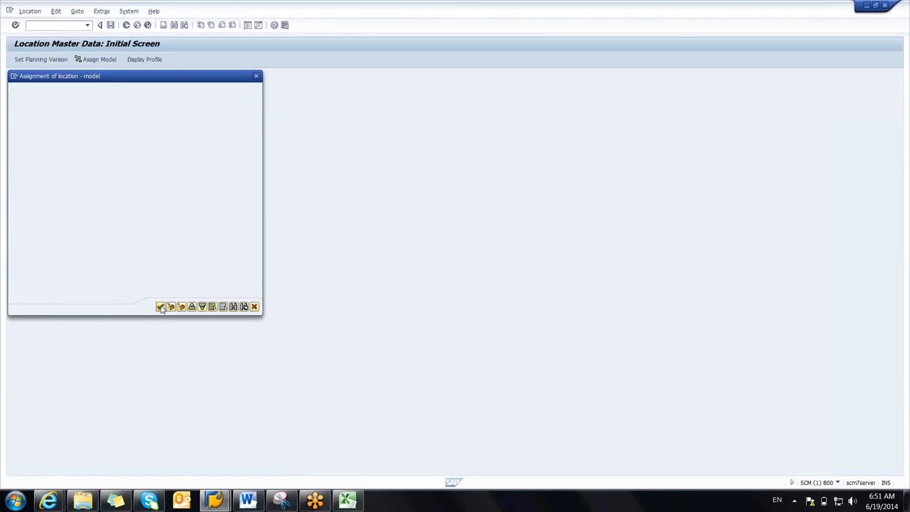
pyautogui.click(227, 276)
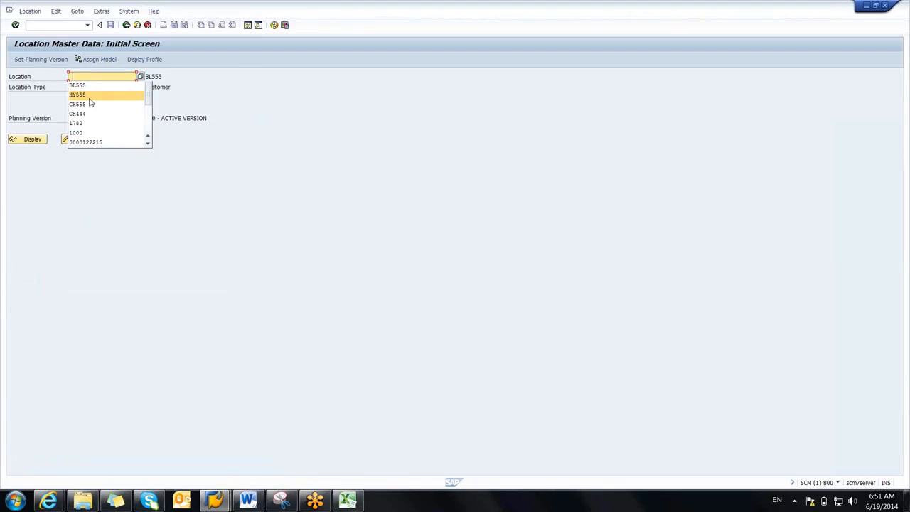
# Step: Assign location HY555 to model 000 - Active model and leave the location master data
pyautogui.click(90, 103)
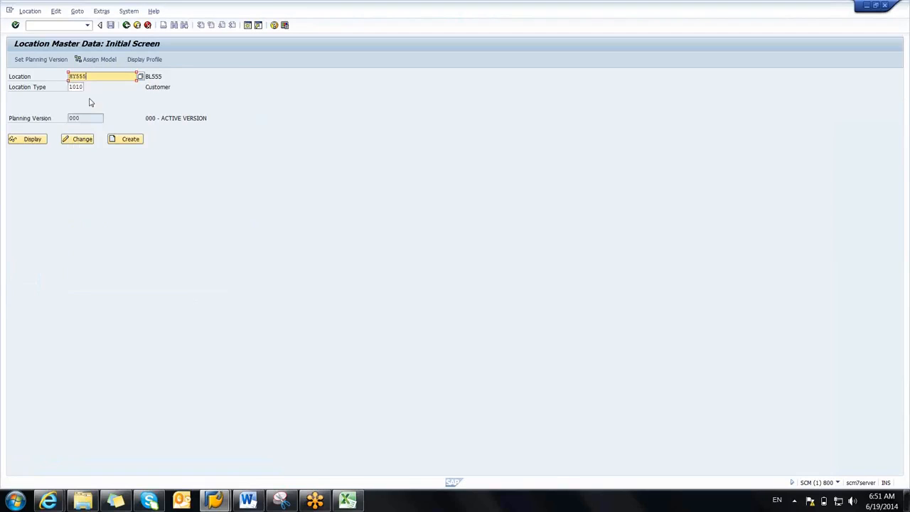
pyautogui.click(90, 60)
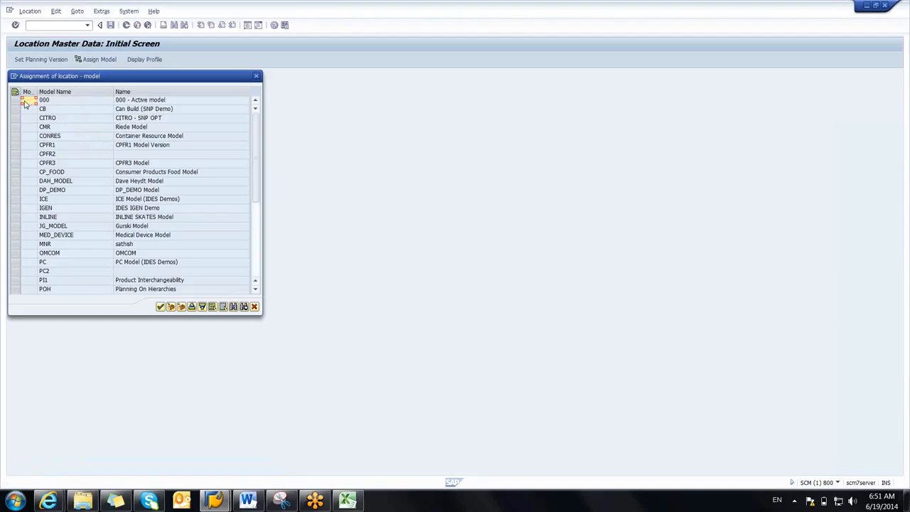
pyautogui.click(22, 101)
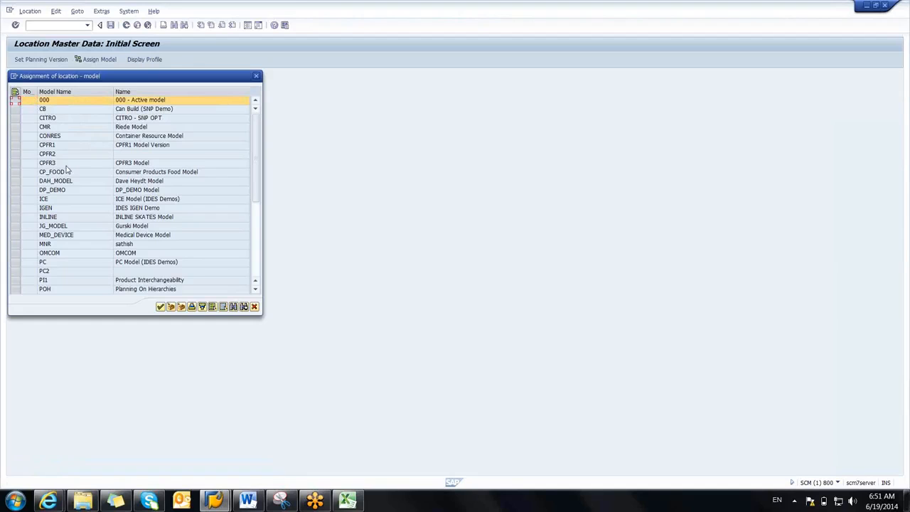
pyautogui.click(171, 308)
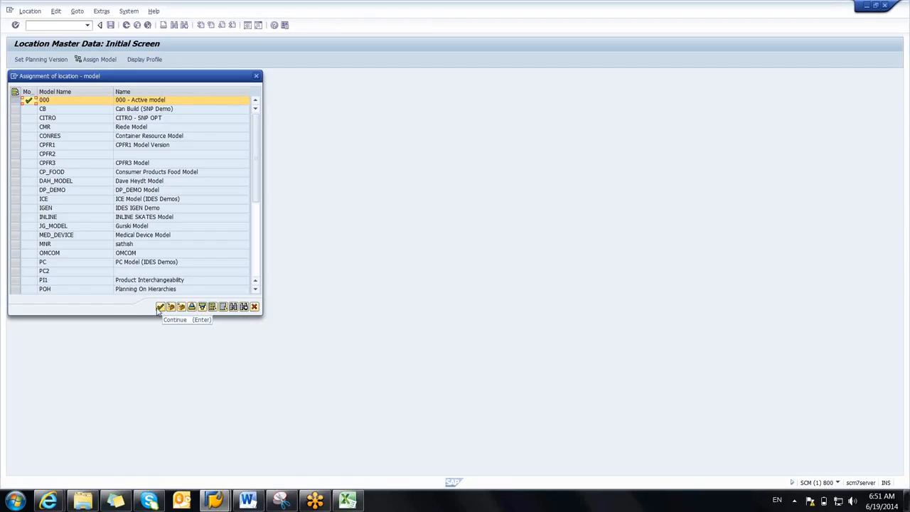
pyautogui.click(160, 308)
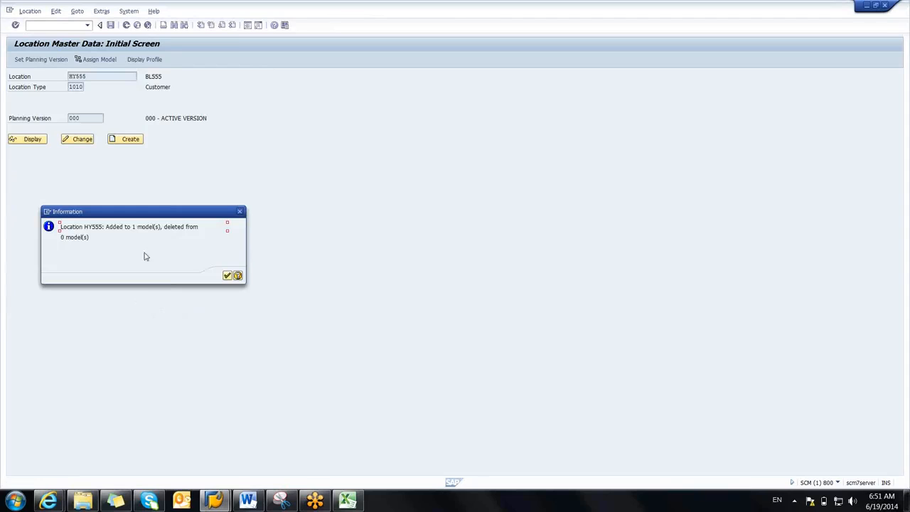
pyautogui.click(228, 275)
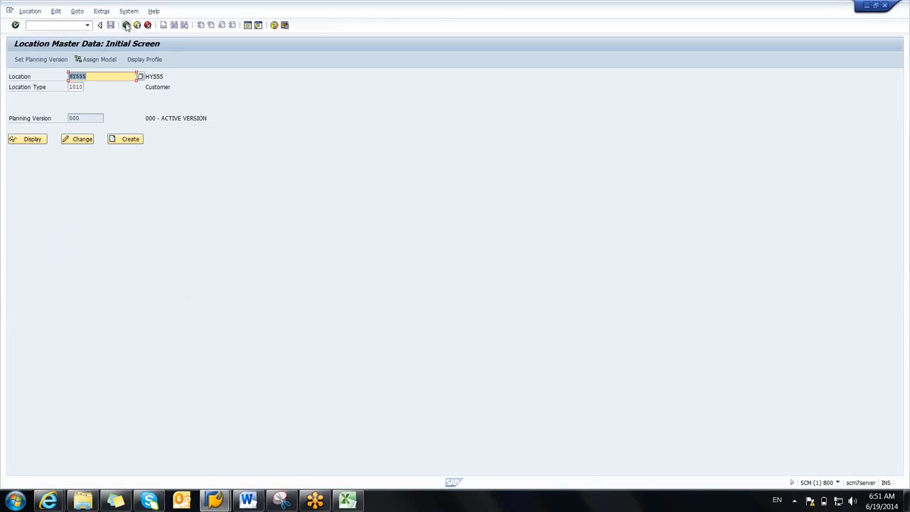
pyautogui.click(126, 25)
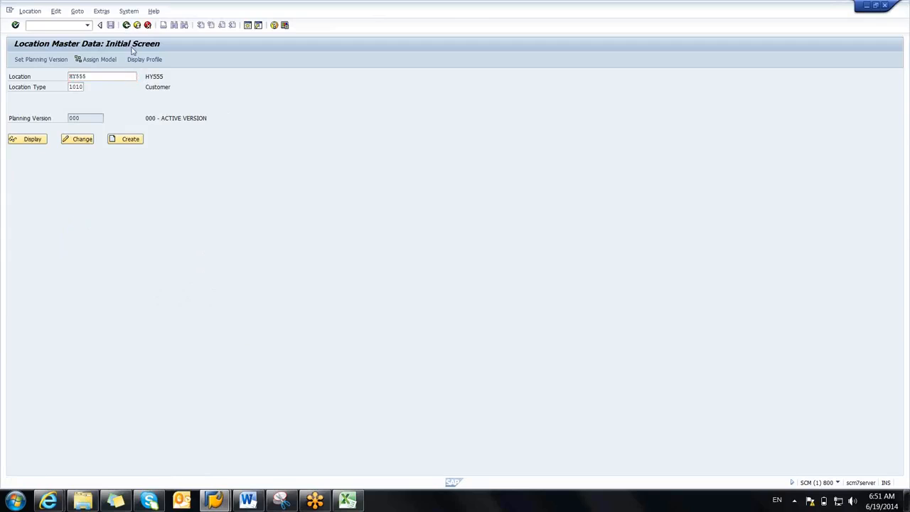
# Step: Switch to Excel and review the customer locations under CHN and BLORE in the supply network diagram on Sheet2
pyautogui.click(345, 502)
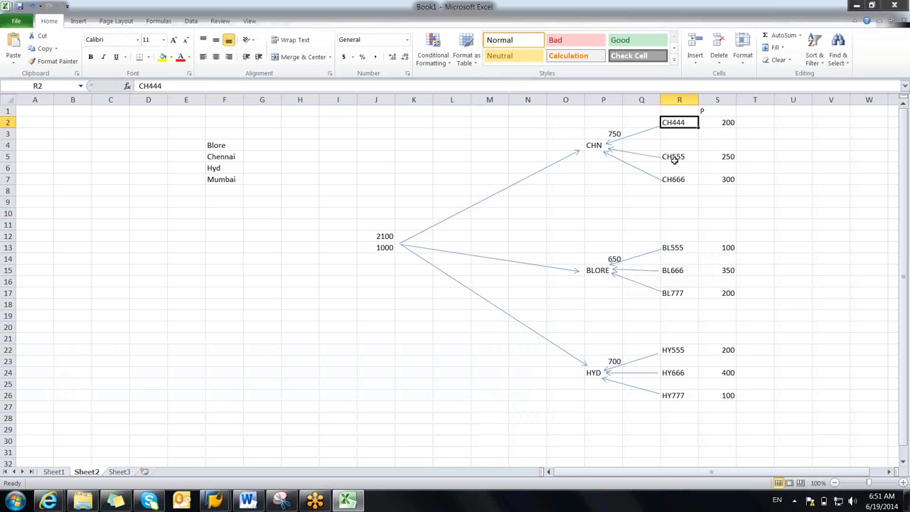
pyautogui.click(674, 159)
pyautogui.click(675, 179)
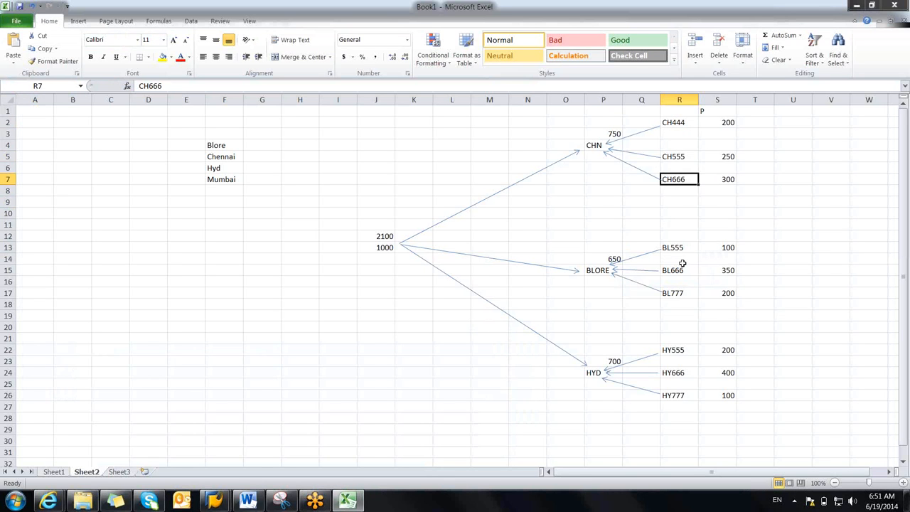
pyautogui.click(681, 248)
pyautogui.click(681, 270)
pyautogui.click(677, 316)
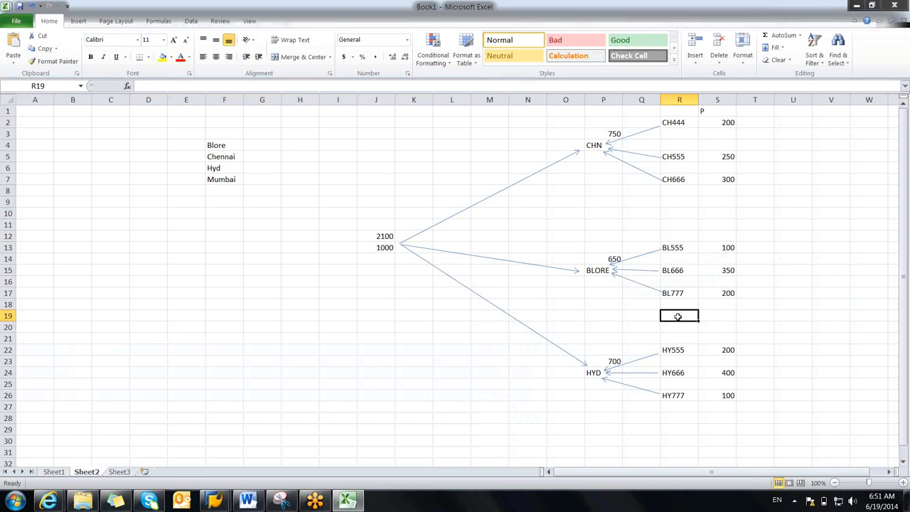
# Step: Copy the master data list in B4:B8 of Sheet1 and paste it into Sheet2 starting at cell B2
pyautogui.click(58, 464)
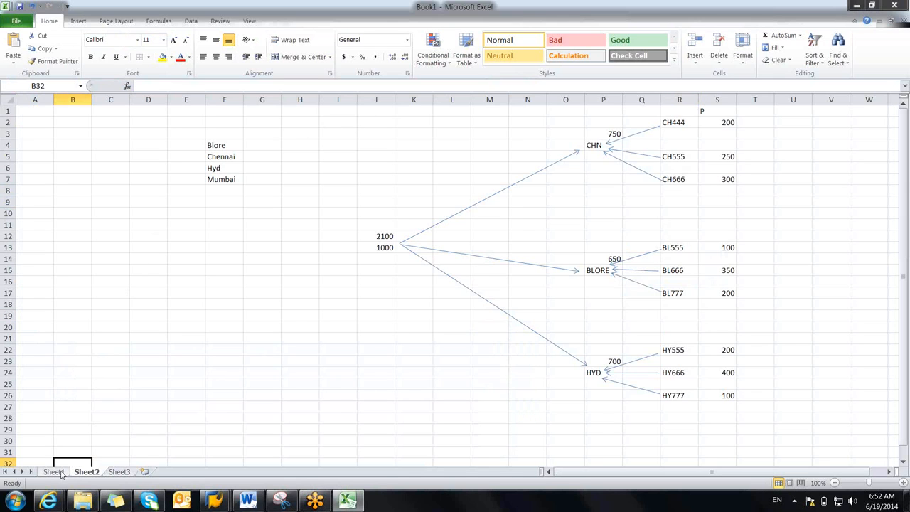
pyautogui.click(53, 472)
pyautogui.moveTo(74, 145); pyautogui.dragTo(71, 189)
pyautogui.hotkey('ctrl', 'c')
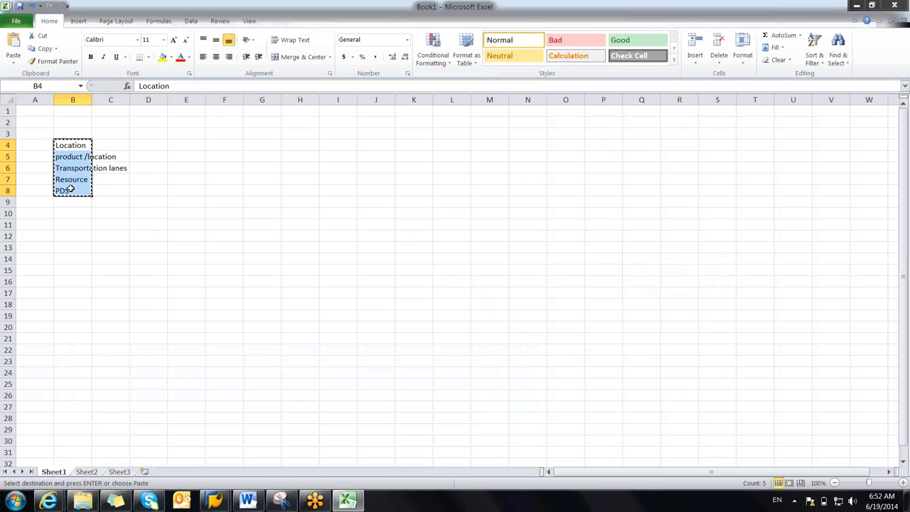
pyautogui.click(87, 472)
pyautogui.click(67, 120)
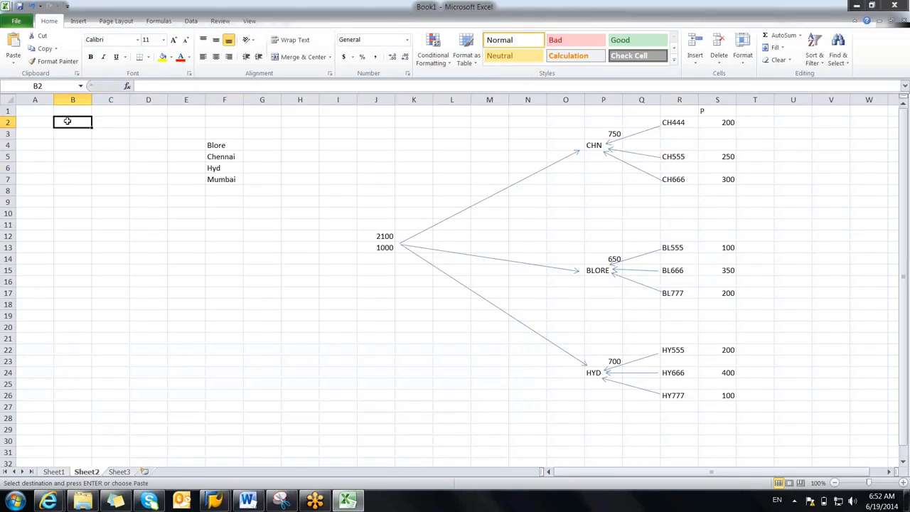
pyautogui.hotkey('ctrl', 'v')
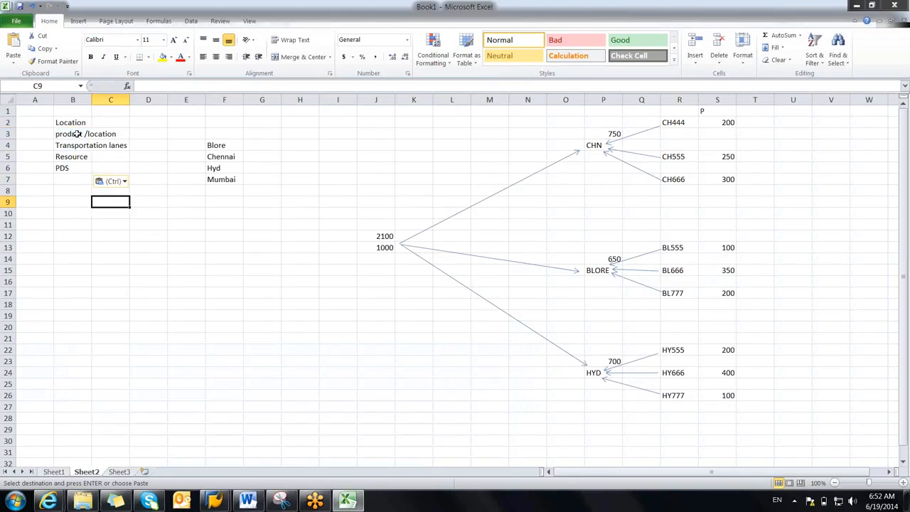
# Step: Examine the product/location entry of the list together with customer location CH444 and the product column P
pyautogui.click(89, 135)
pyautogui.click(680, 122)
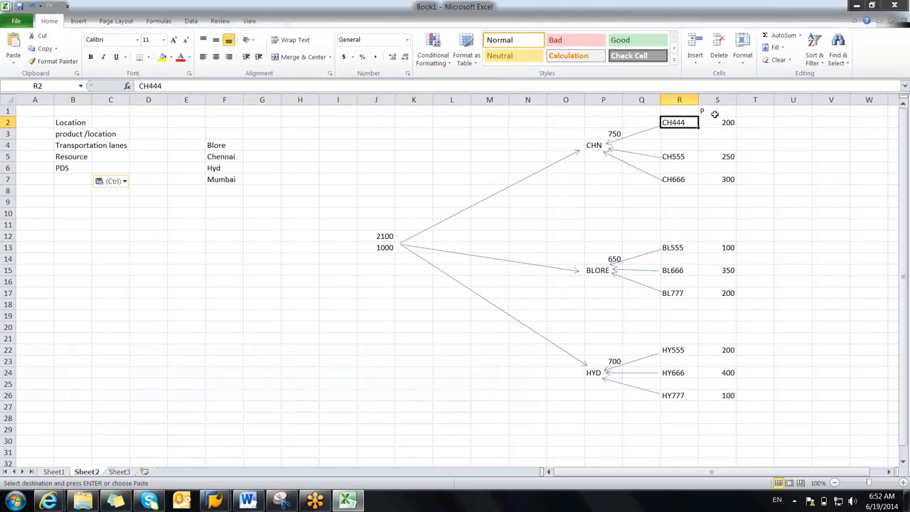
pyautogui.click(715, 112)
pyautogui.click(815, 146)
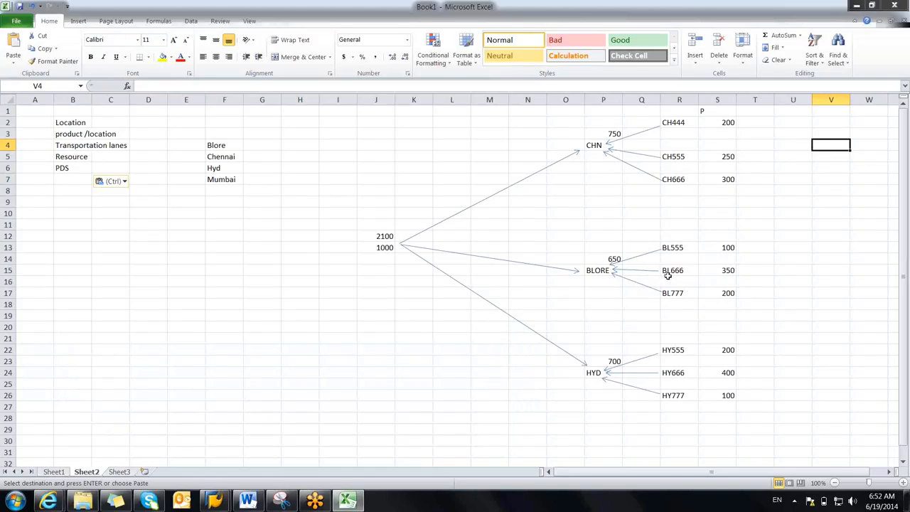
# Step: Switch back to SAP Easy Access and open the product master transaction /SAPAPO/MAT1 under Master Data
pyautogui.click(214, 502)
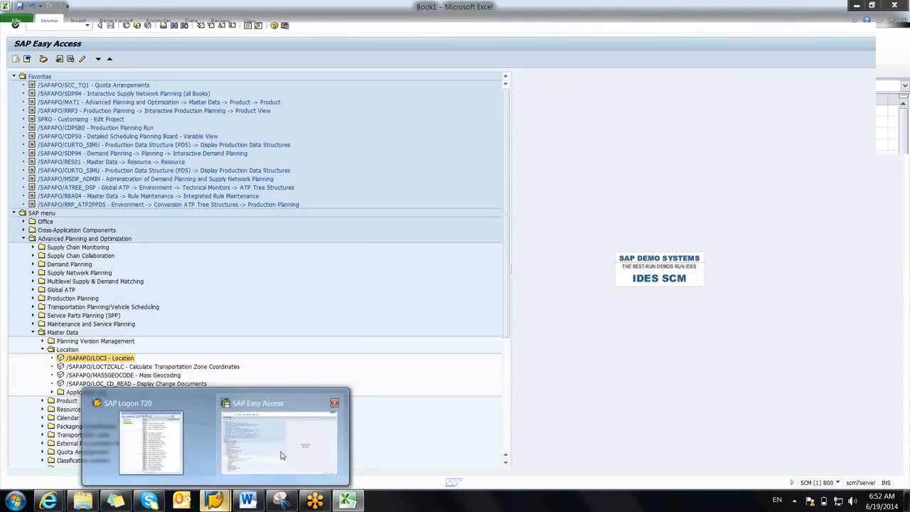
pyautogui.click(278, 441)
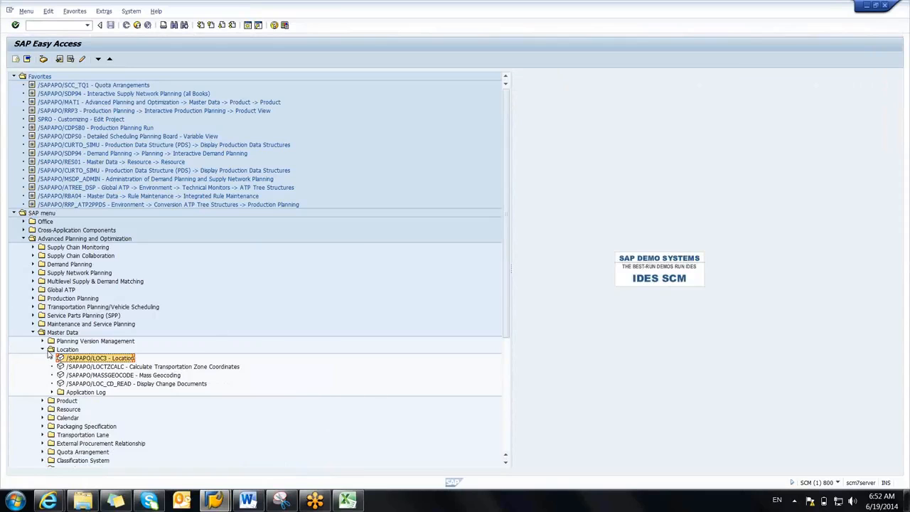
pyautogui.click(42, 349)
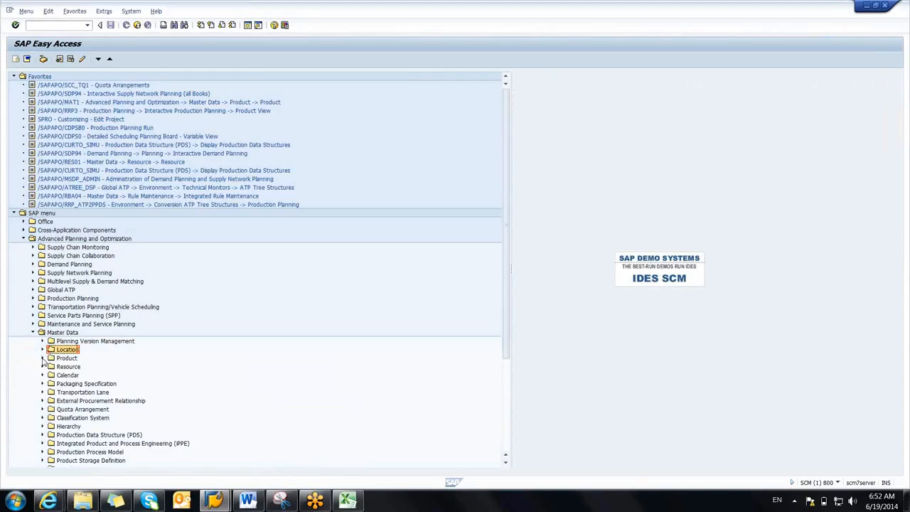
pyautogui.click(42, 358)
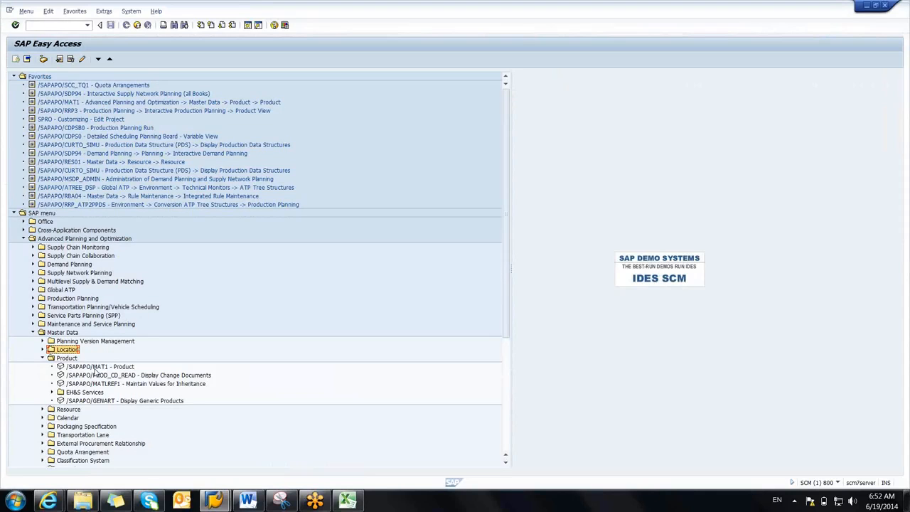
pyautogui.doubleClick(94, 368)
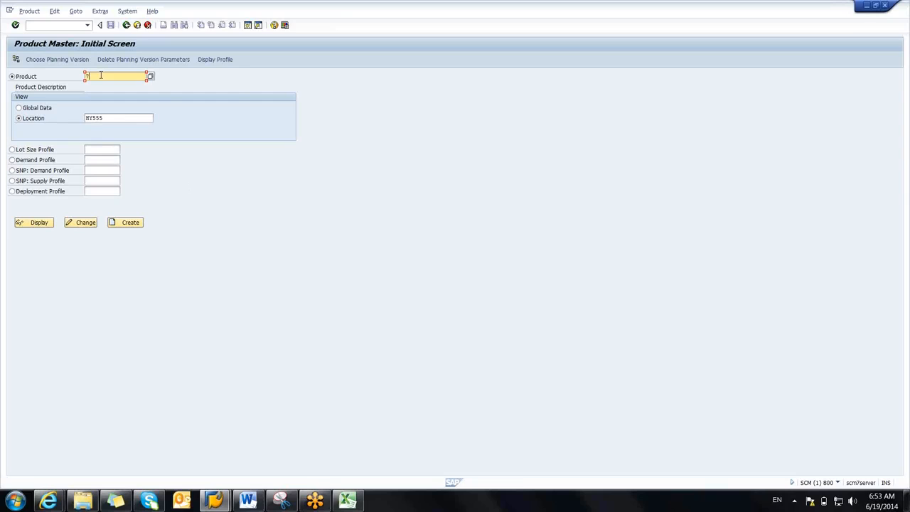
# Step: Start creating product 70001 in the location view for location HY555
pyautogui.write('000')
pyautogui.write('2')
pyautogui.click(31, 108)
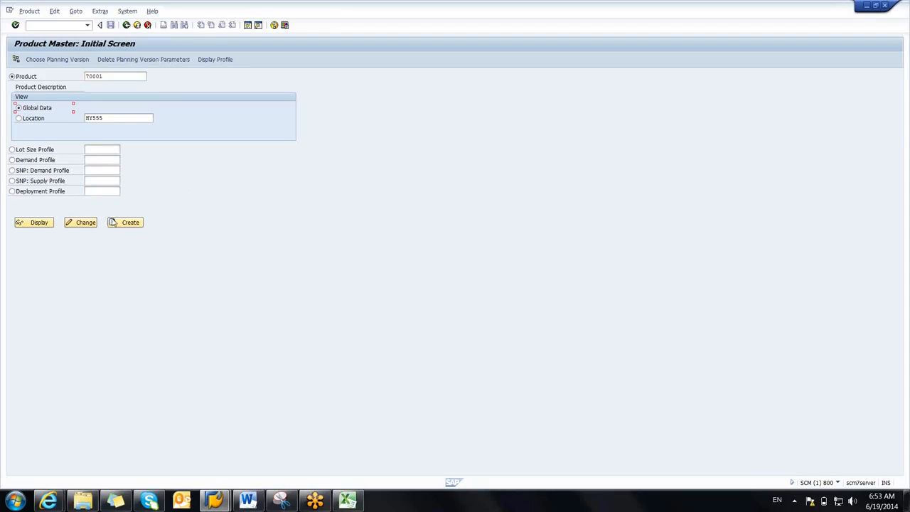
pyautogui.click(25, 118)
pyautogui.click(123, 223)
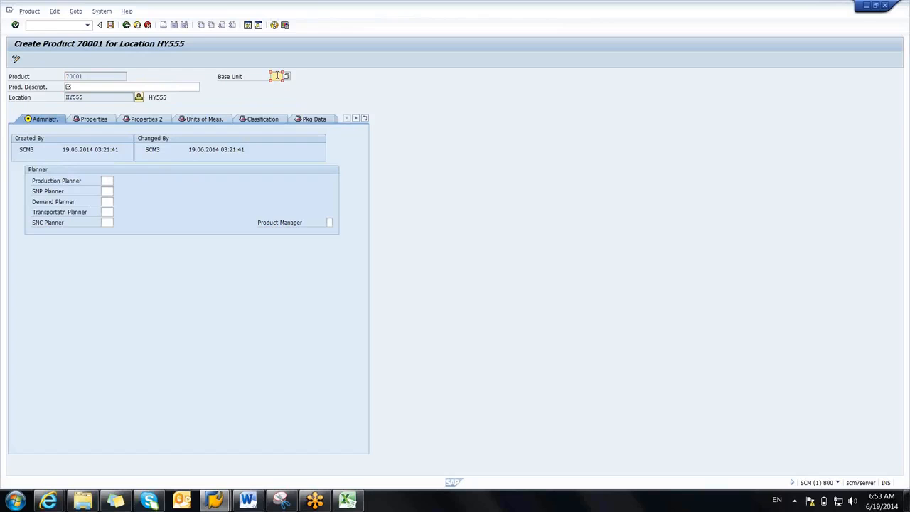
# Step: Set the product's base unit to KG and its description to TEST
pyautogui.write('KG')
pyautogui.click(89, 87)
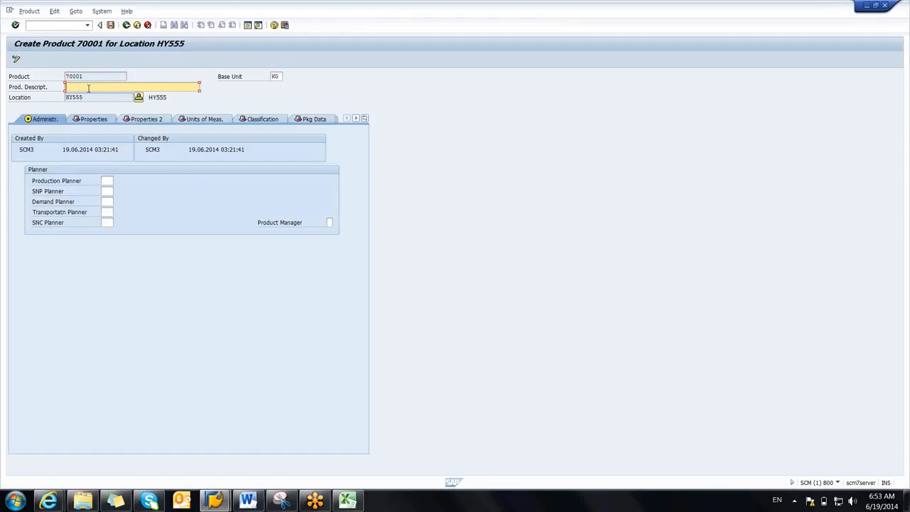
pyautogui.write('TEST')
# Step: Set the procurement type to F (External Procurement), save product 70001 and return to the product master's initial screen
pyautogui.click(204, 121)
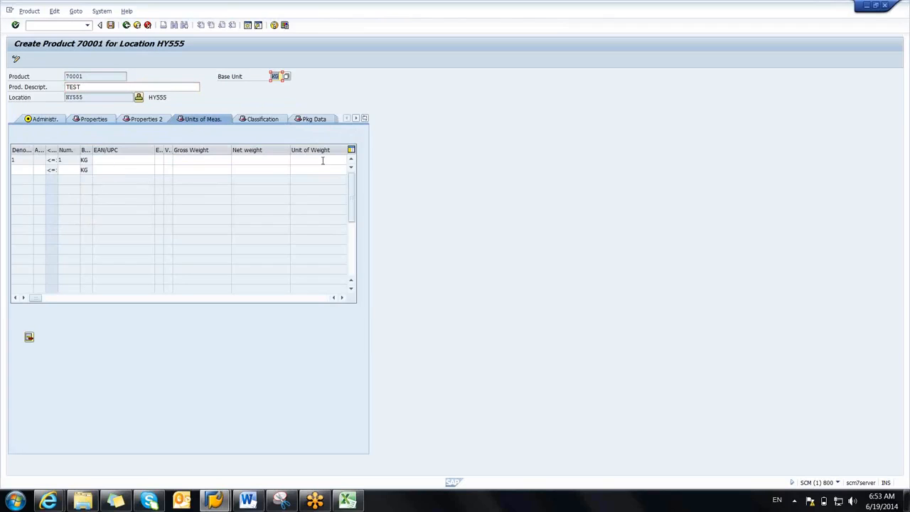
pyautogui.click(365, 119)
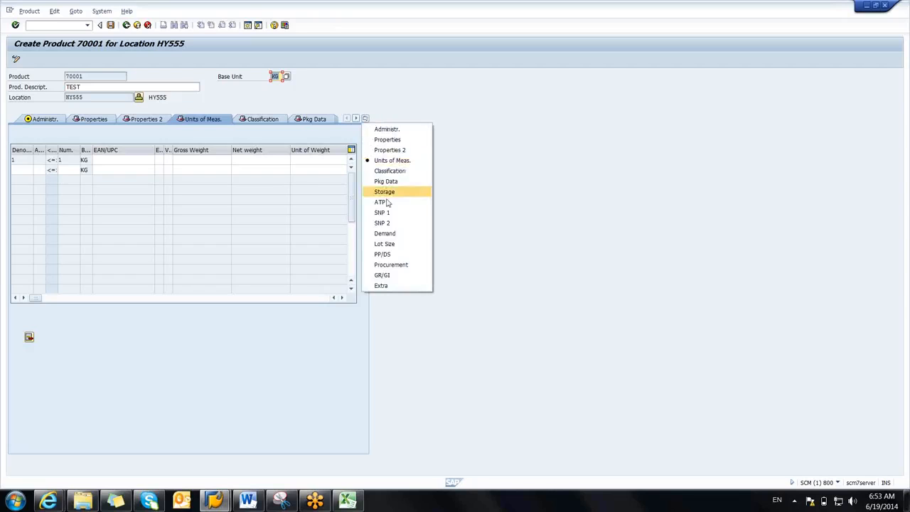
pyautogui.click(391, 264)
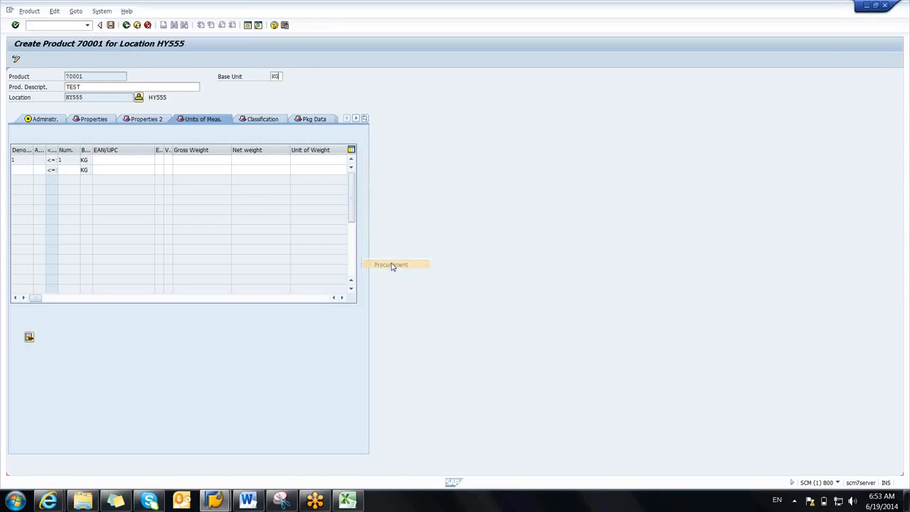
pyautogui.click(88, 149)
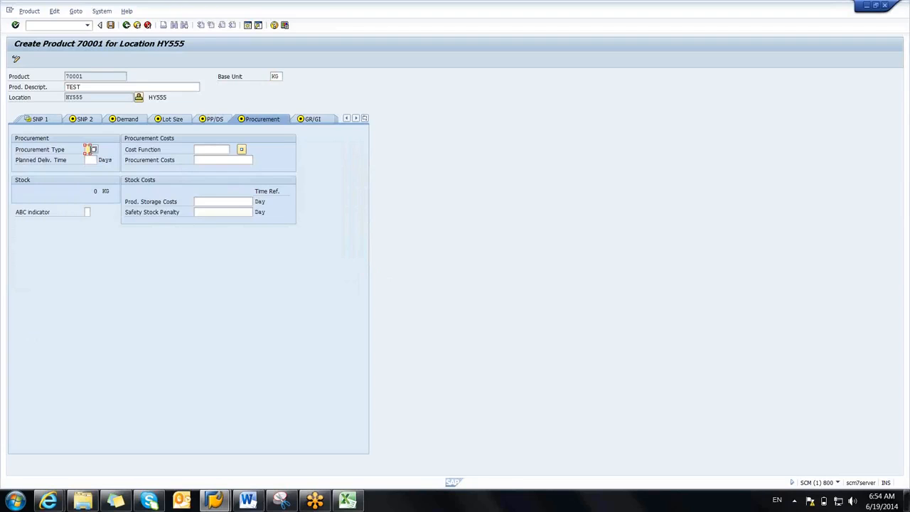
pyautogui.click(94, 151)
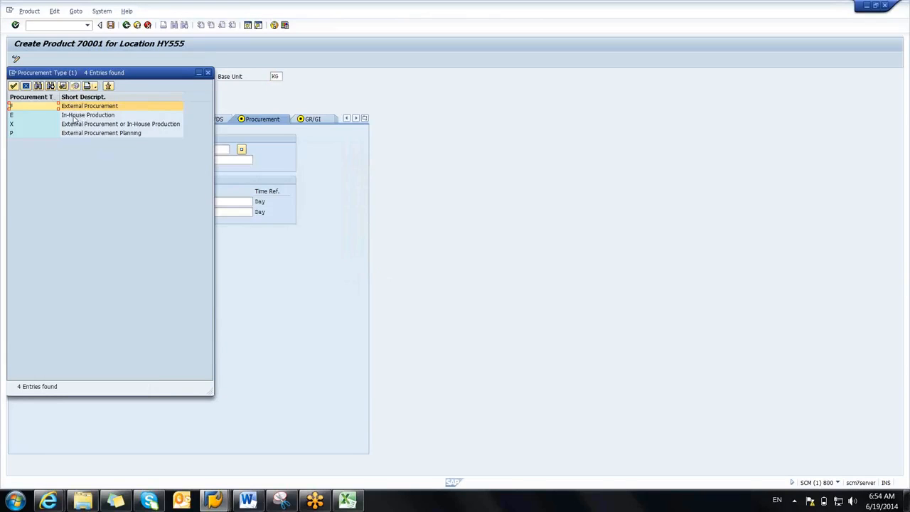
pyautogui.click(73, 128)
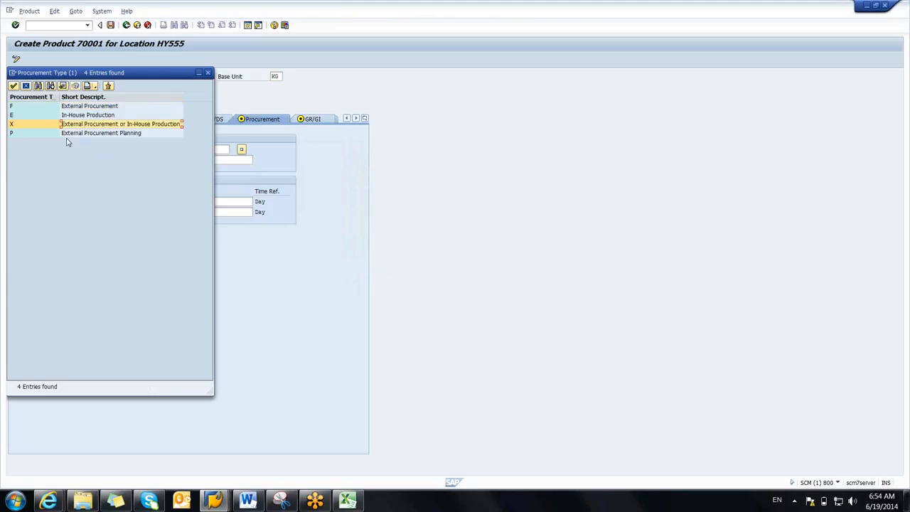
pyautogui.click(66, 137)
pyautogui.click(74, 107)
pyautogui.doubleClick(73, 107)
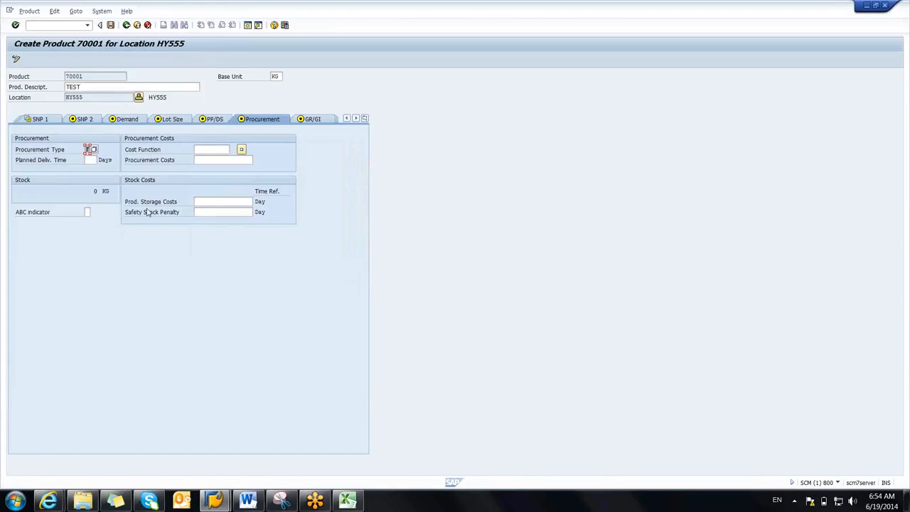
pyautogui.click(110, 26)
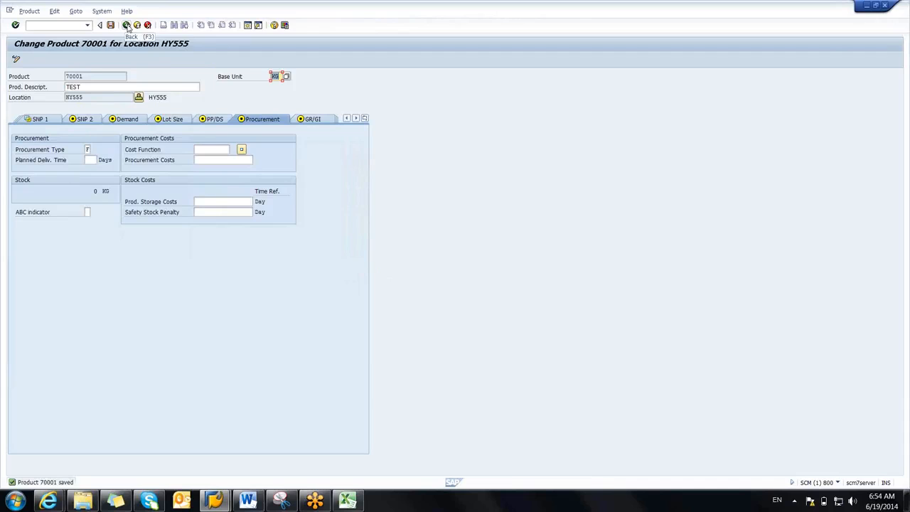
pyautogui.click(126, 25)
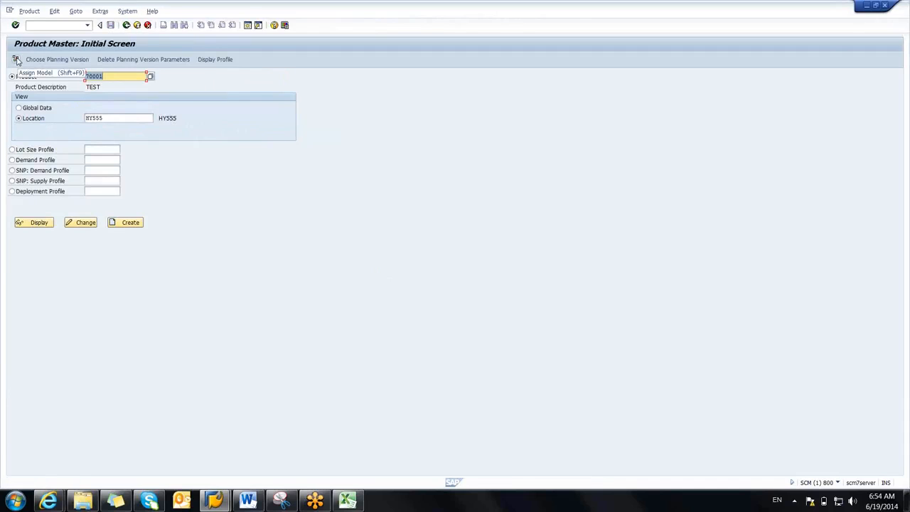
# Step: Assign product 70001 at location HY555 to the active model 000 and confirm the assignment
pyautogui.click(17, 61)
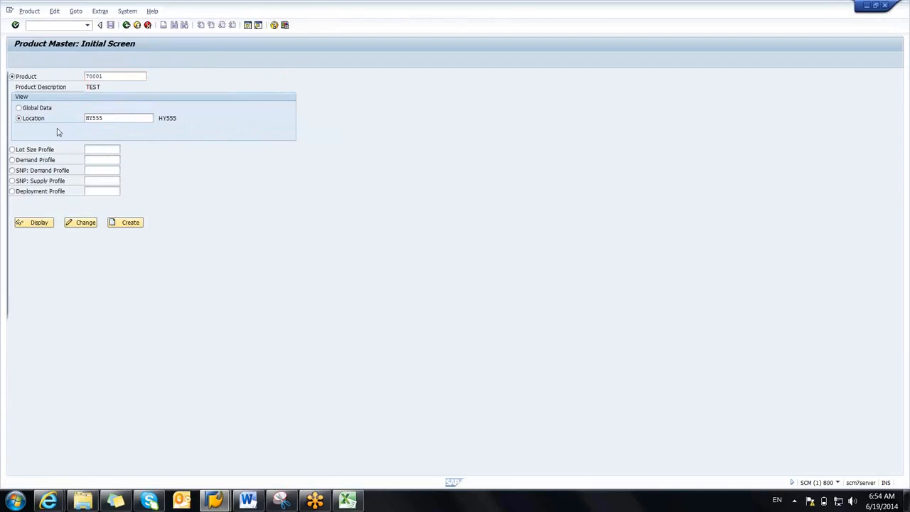
pyautogui.click(22, 101)
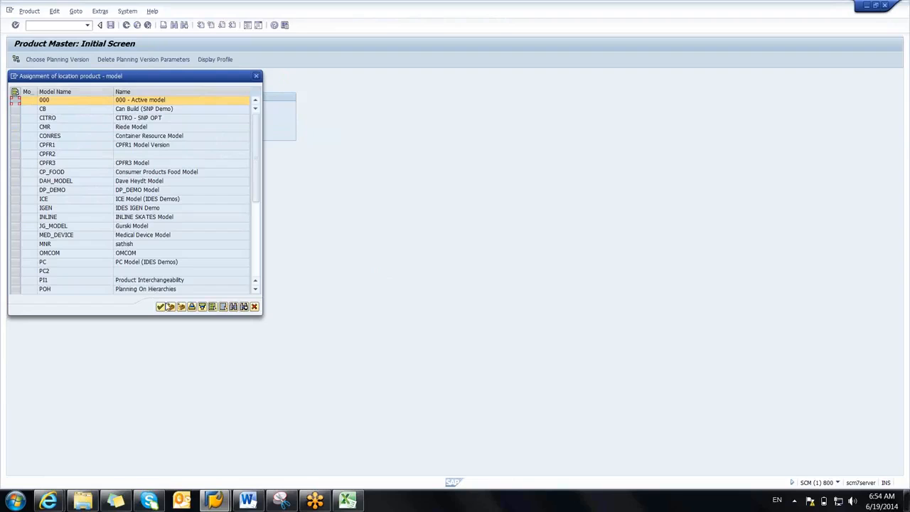
pyautogui.click(161, 306)
pyautogui.click(161, 306)
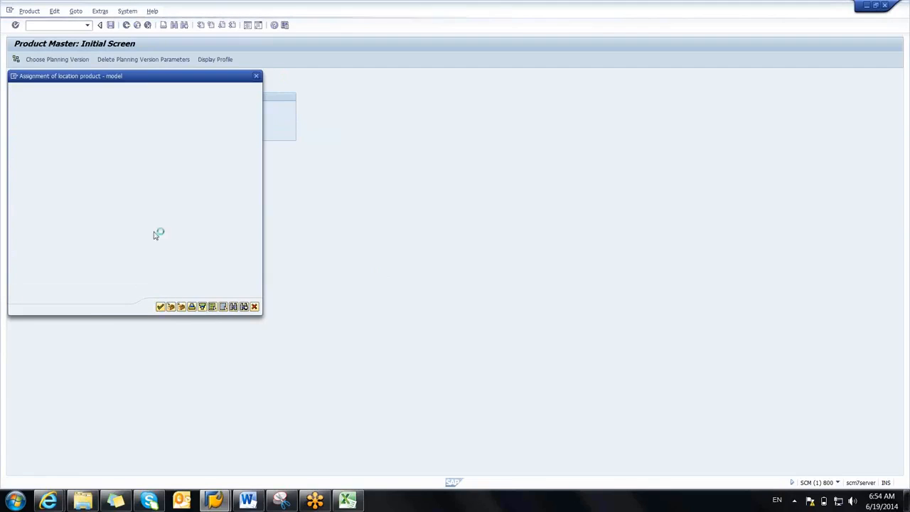
pyautogui.press('Return')
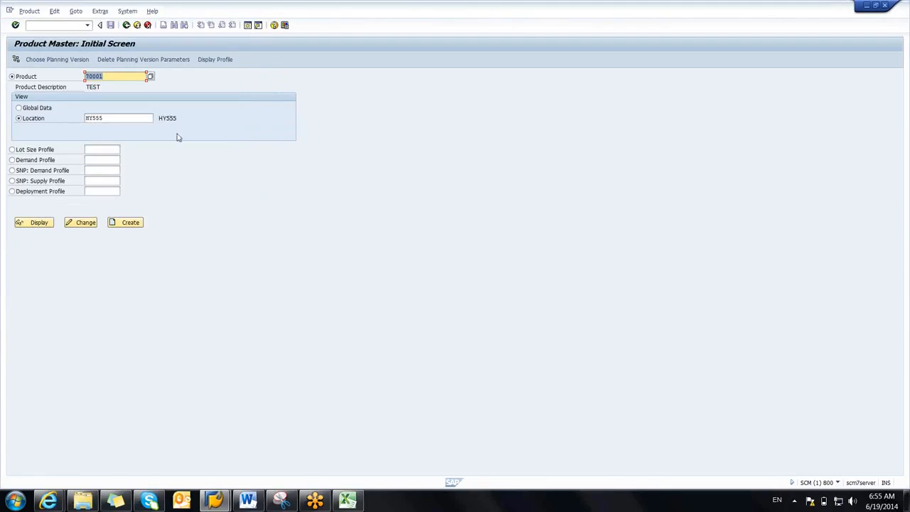
# Step: Change the location to BL555 and start creating product 70001 for it
pyautogui.click(94, 118)
pyautogui.press('BackSpace')
pyautogui.press('BackSpace')
pyautogui.write('BL')
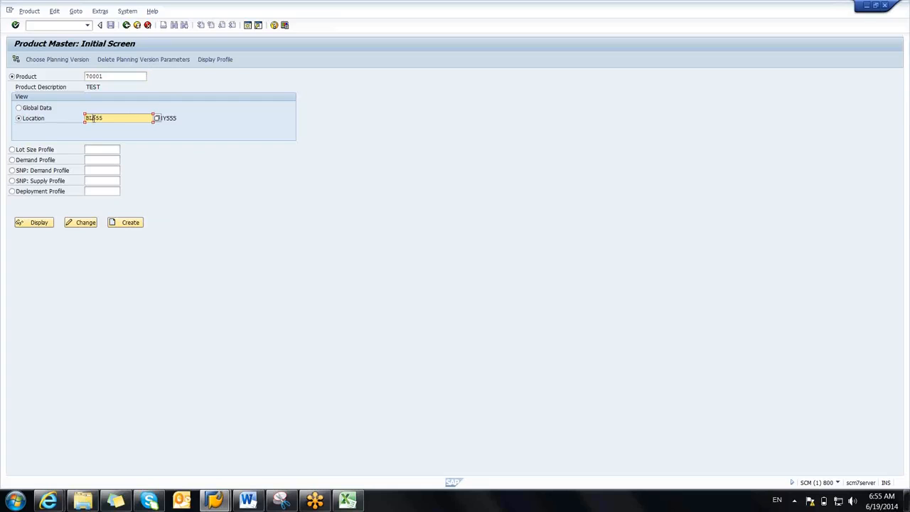
pyautogui.click(127, 223)
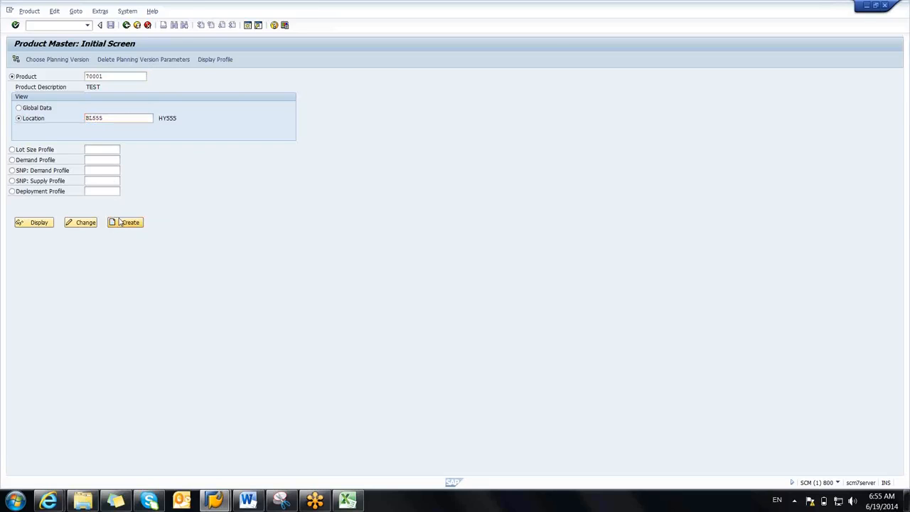
# Step: Set the procurement type to F for location BL555, save the product and return to the product master's initial screen
pyautogui.click(87, 150)
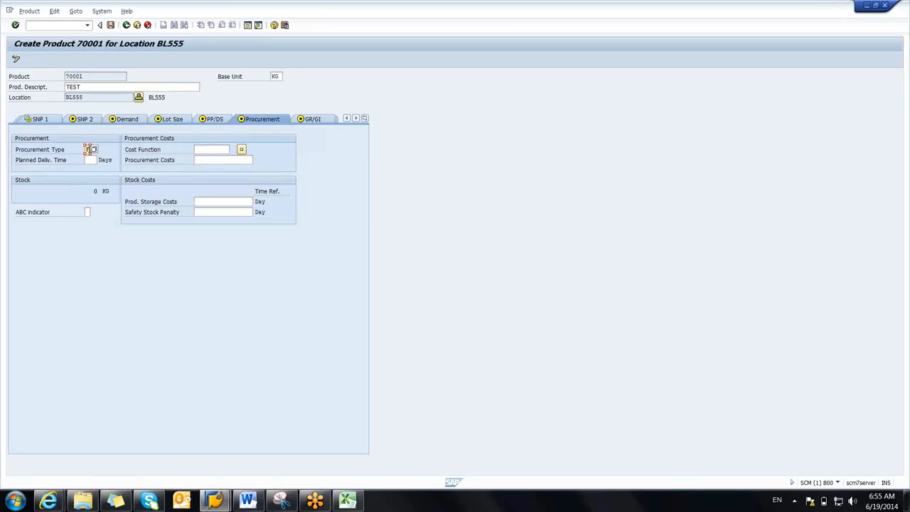
pyautogui.click(364, 119)
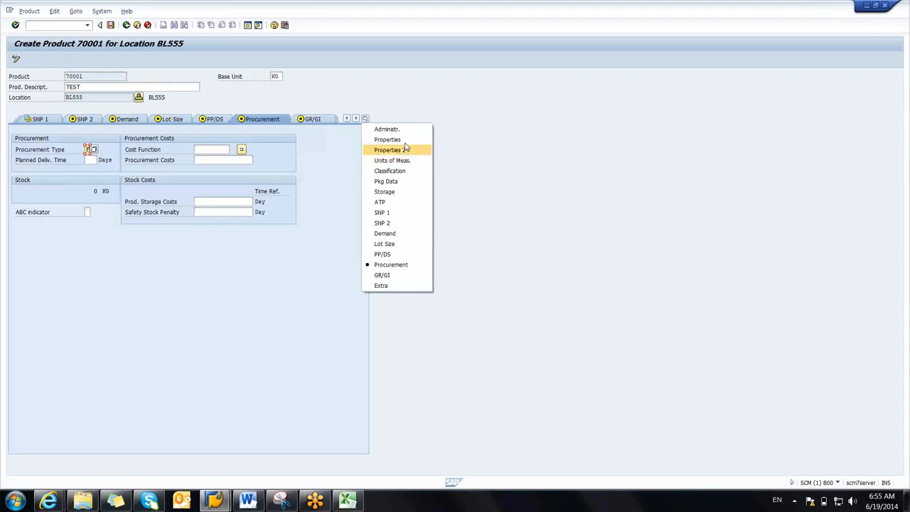
pyautogui.click(486, 153)
pyautogui.click(88, 77)
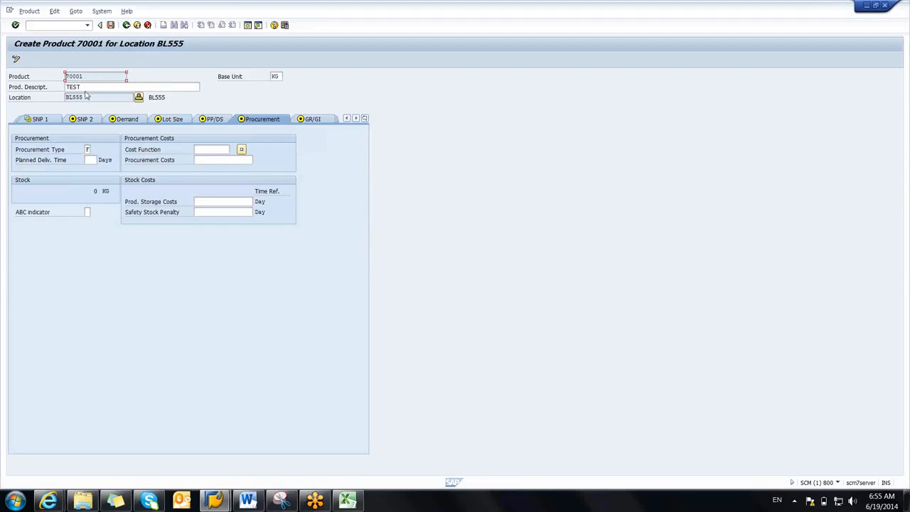
pyautogui.moveTo(85, 96); pyautogui.dragTo(65, 96)
pyautogui.click(66, 98)
pyautogui.click(111, 26)
pyautogui.click(126, 25)
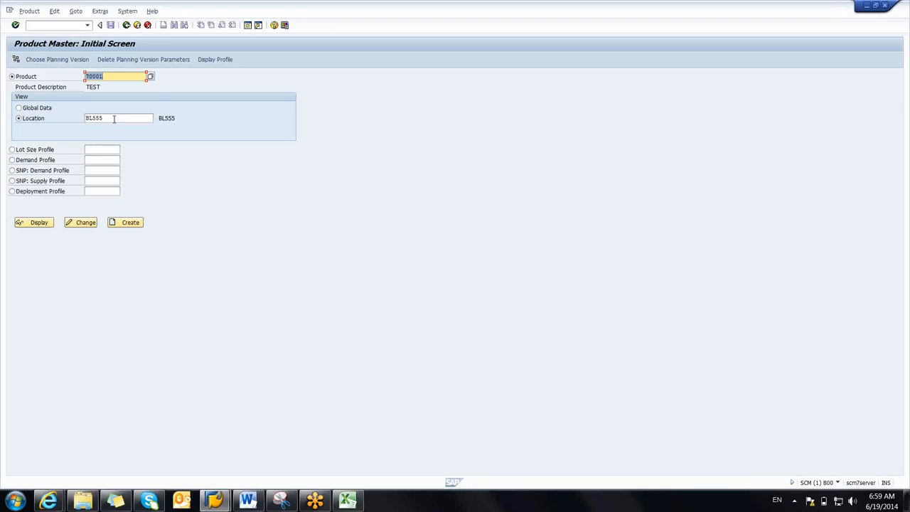
# Step: Assign product 70001 at location BL555 to the active model 000 and confirm the assignment
pyautogui.click(16, 59)
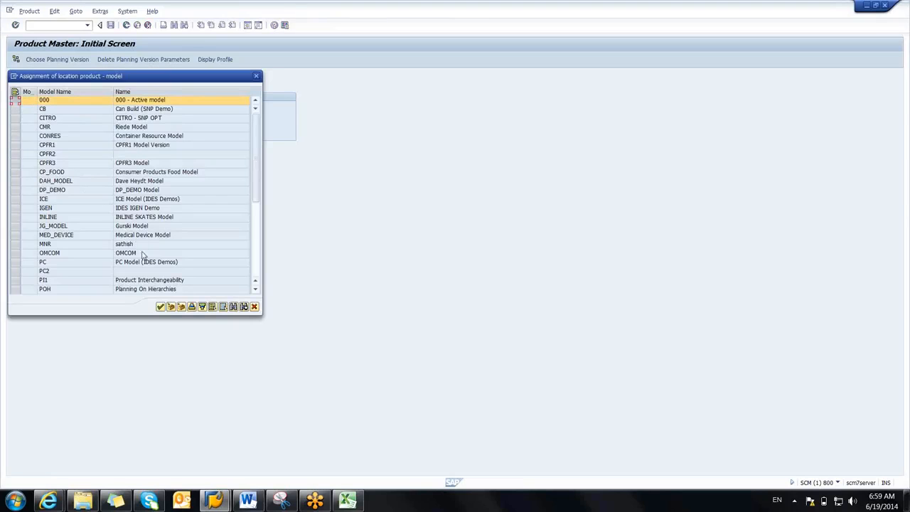
pyautogui.click(162, 307)
pyautogui.press('Return')
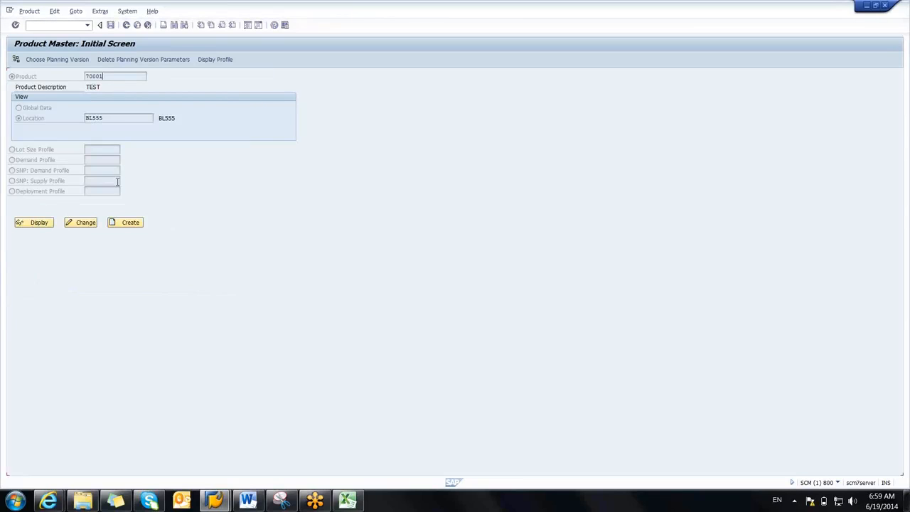
# Step: Replace the location with CH555 and start creating product 70001 for it
pyautogui.click(108, 118)
pyautogui.press('BackSpace')
pyautogui.press('BackSpace')
pyautogui.press('BackSpace')
pyautogui.press('BackSpace')
pyautogui.press('BackSpace')
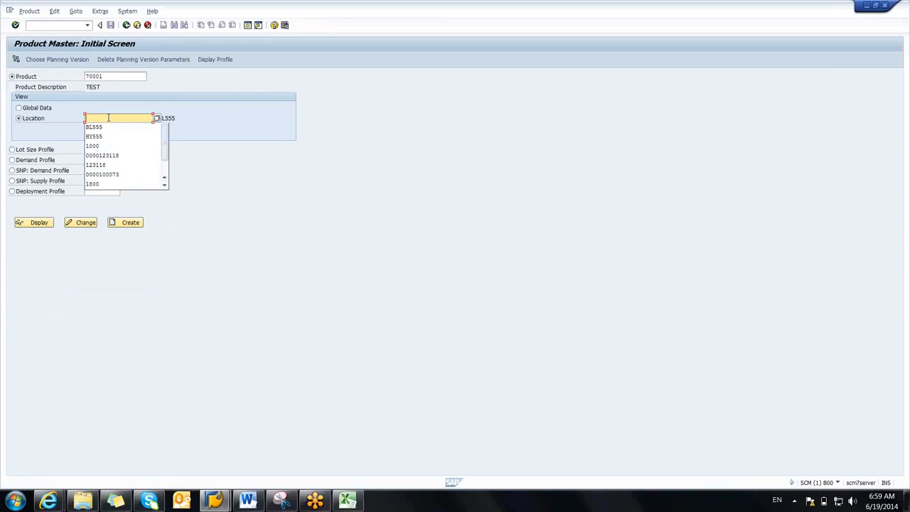
pyautogui.write('CE555')
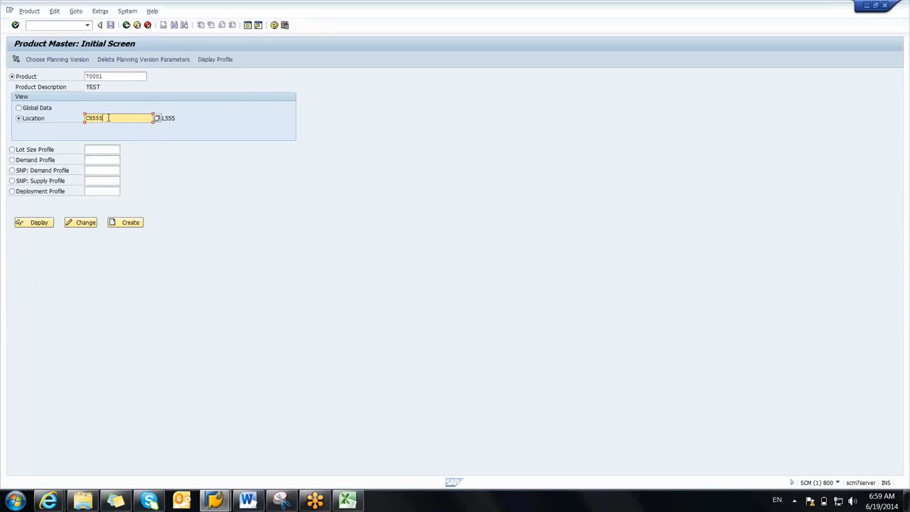
pyautogui.click(125, 223)
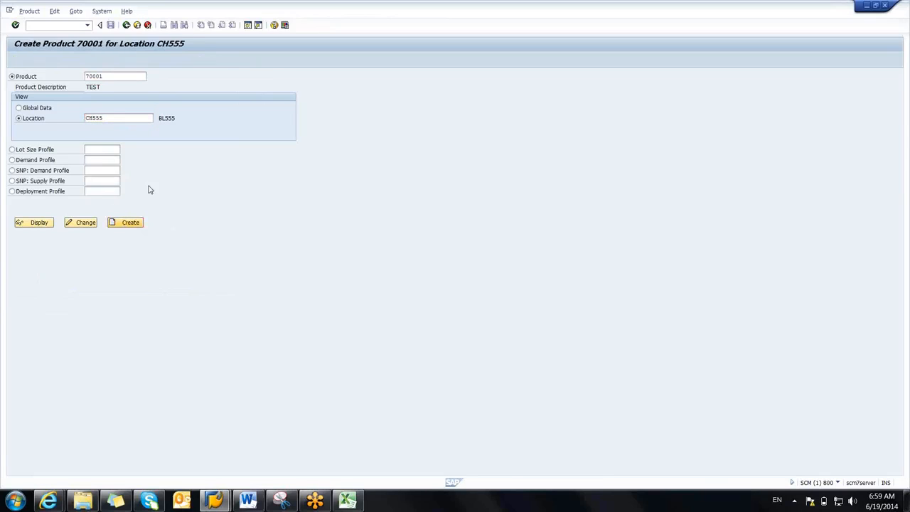
# Step: Set the procurement type to F for location CH555, save the product and return to the product master's initial screen
pyautogui.click(88, 149)
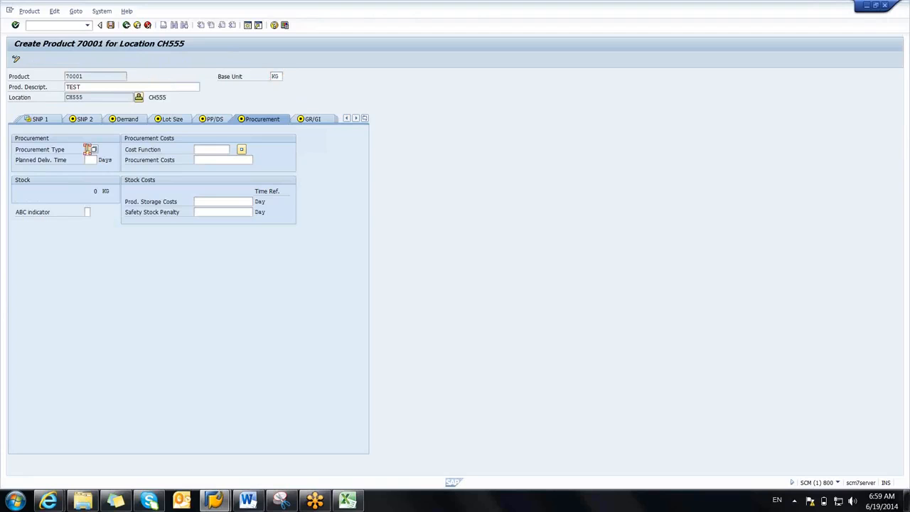
pyautogui.write('F')
pyautogui.click(111, 25)
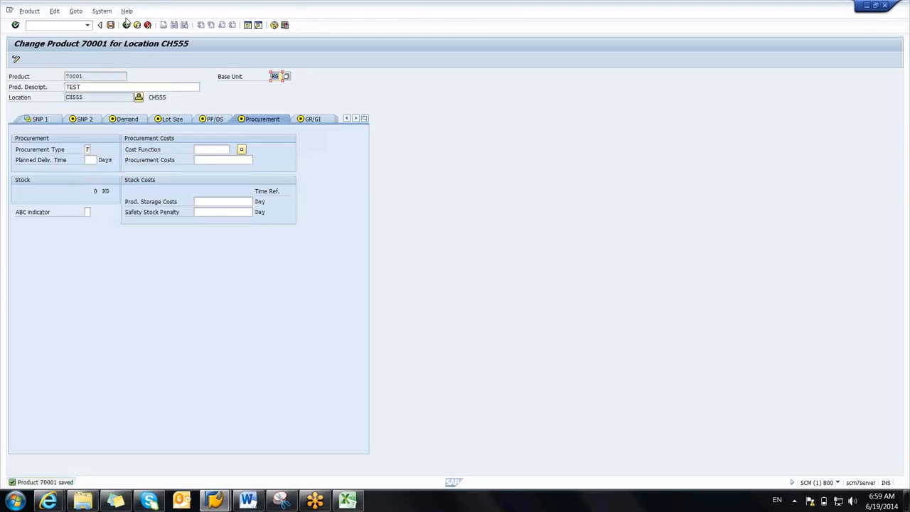
pyautogui.click(126, 25)
# Step: Select the active model 000 as the model assignment for product 70001 at location CH555
pyautogui.click(16, 59)
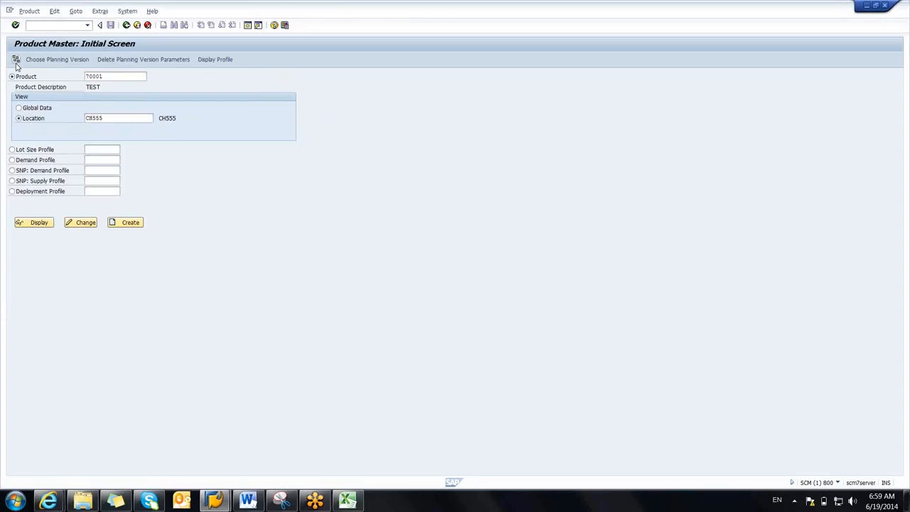
pyautogui.click(15, 101)
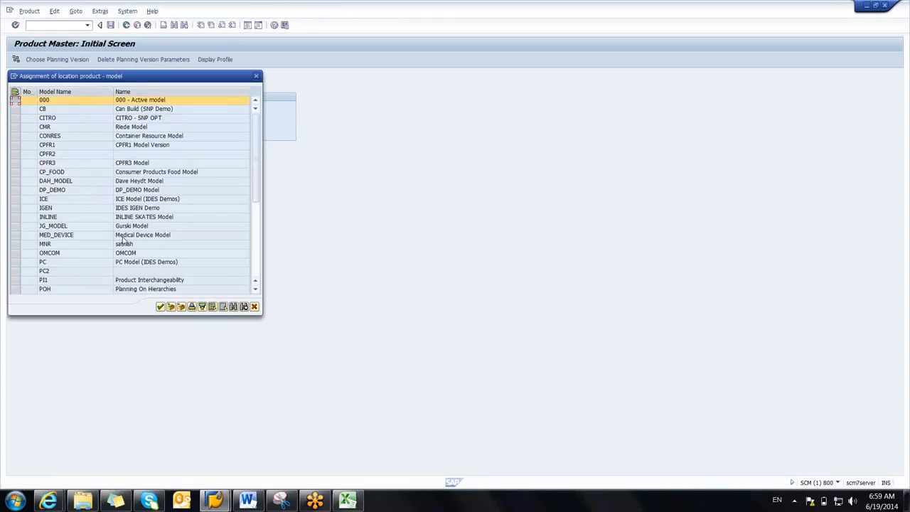
# Step: Assign product 70001 at location CH555 to the active model 000
pyautogui.click(172, 306)
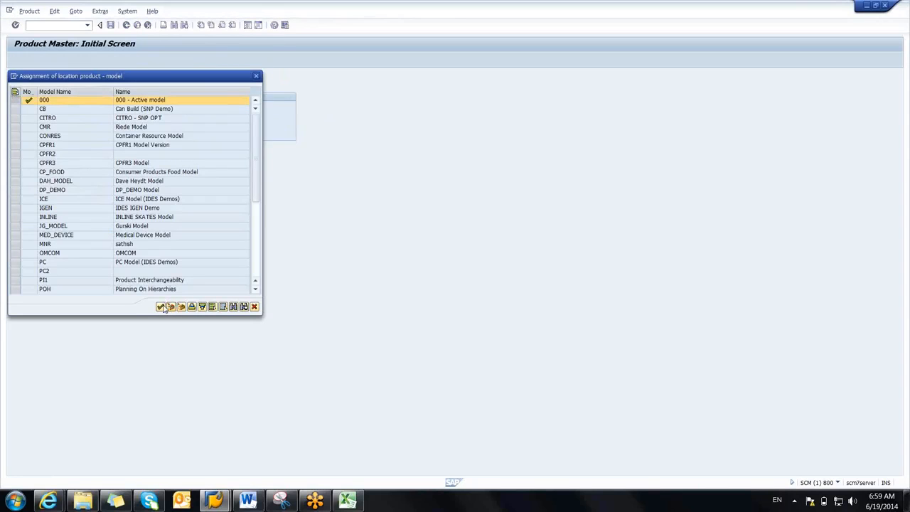
pyautogui.press('Return')
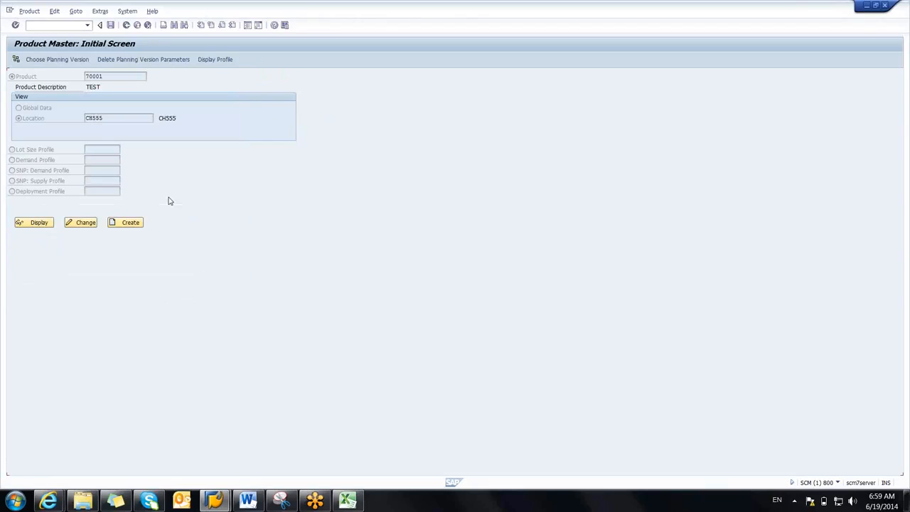
# Step: Try to create product 70001 for location CH666
pyautogui.click(106, 118)
pyautogui.press('BackSpace')
pyautogui.press('BackSpace')
pyautogui.press('BackSpace')
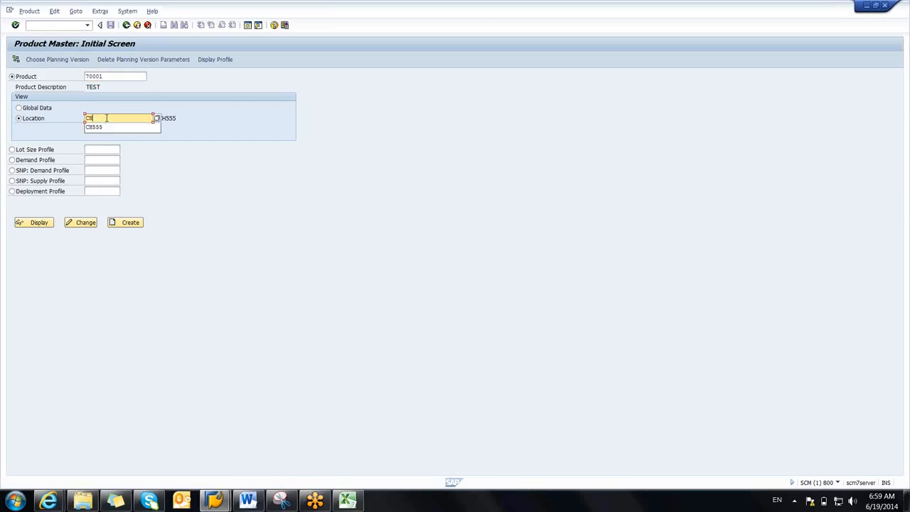
pyautogui.write('666')
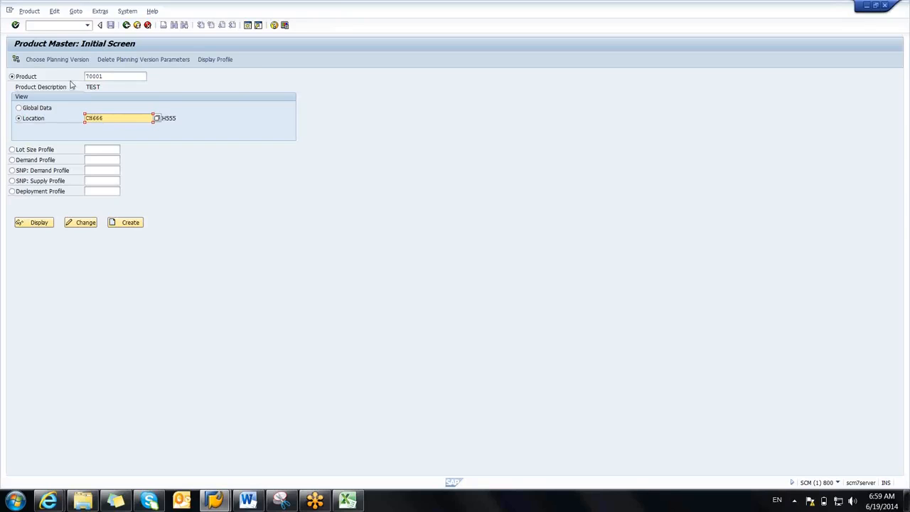
pyautogui.click(121, 226)
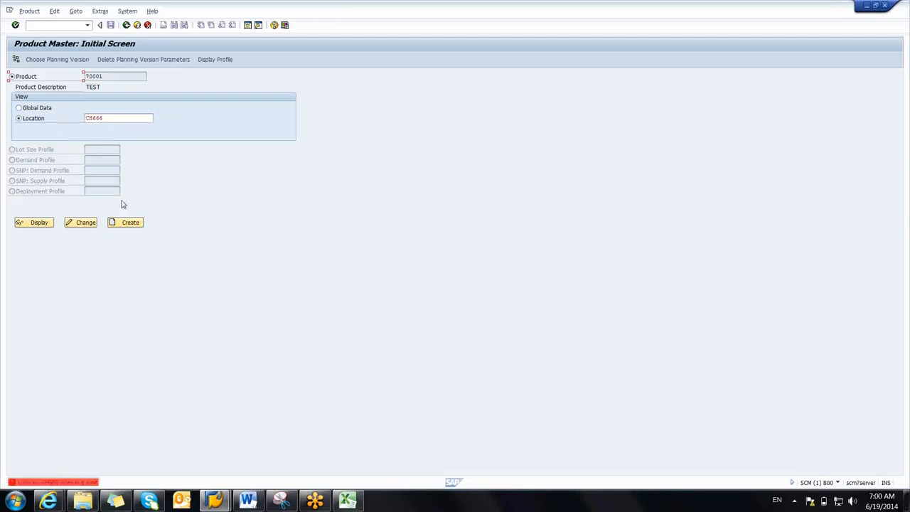
# Step: Create product 70001 for location CH444 with procurement type F, save it, and return to the product master's initial screen
pyautogui.click(108, 119)
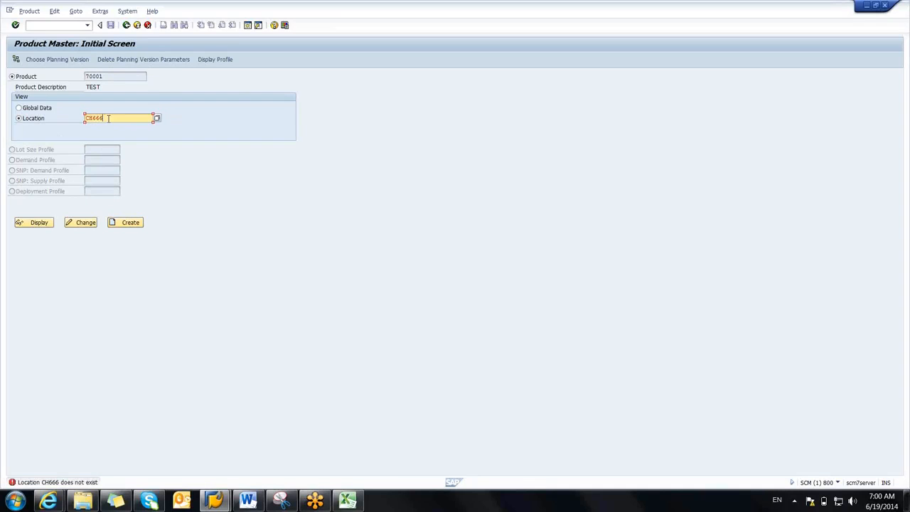
pyautogui.press('BackSpace')
pyautogui.press('BackSpace')
pyautogui.press('BackSpace')
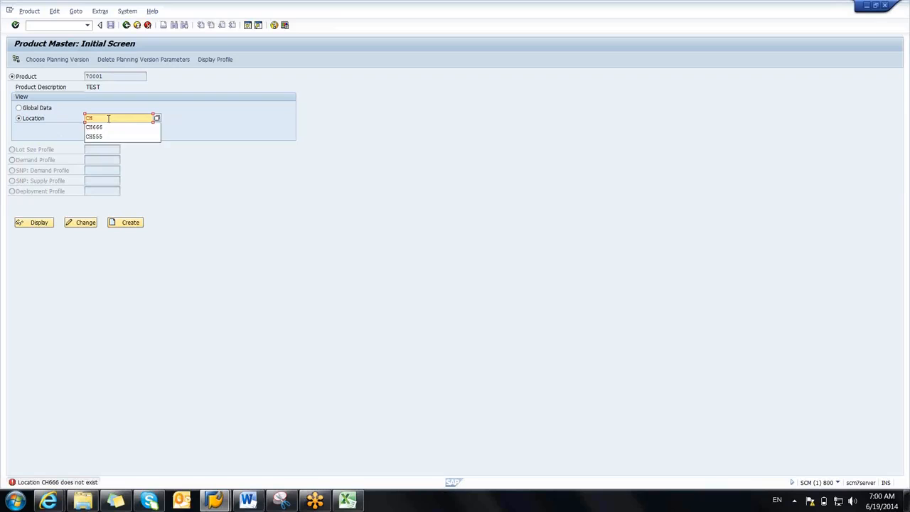
pyautogui.write('444')
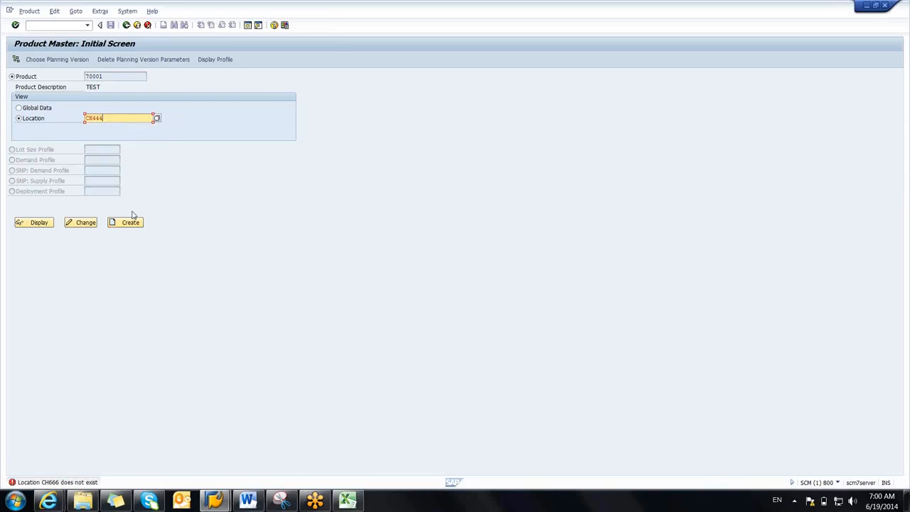
pyautogui.click(129, 222)
pyautogui.click(88, 150)
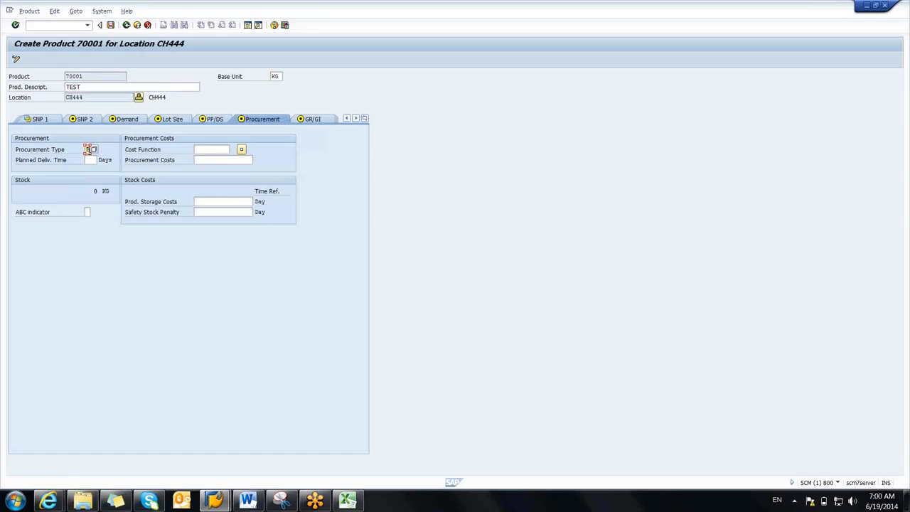
pyautogui.click(110, 26)
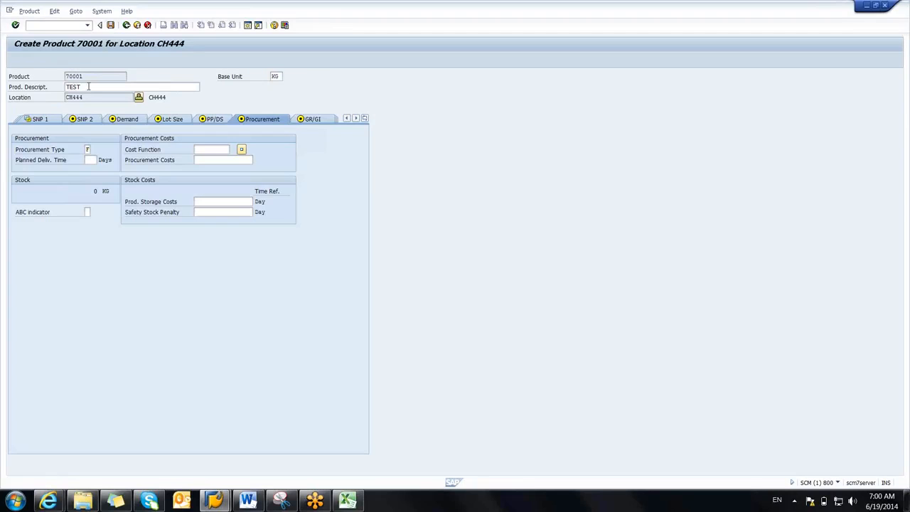
pyautogui.click(126, 25)
# Step: Assign product 70001 at location CH444 to the active model 000
pyautogui.click(16, 59)
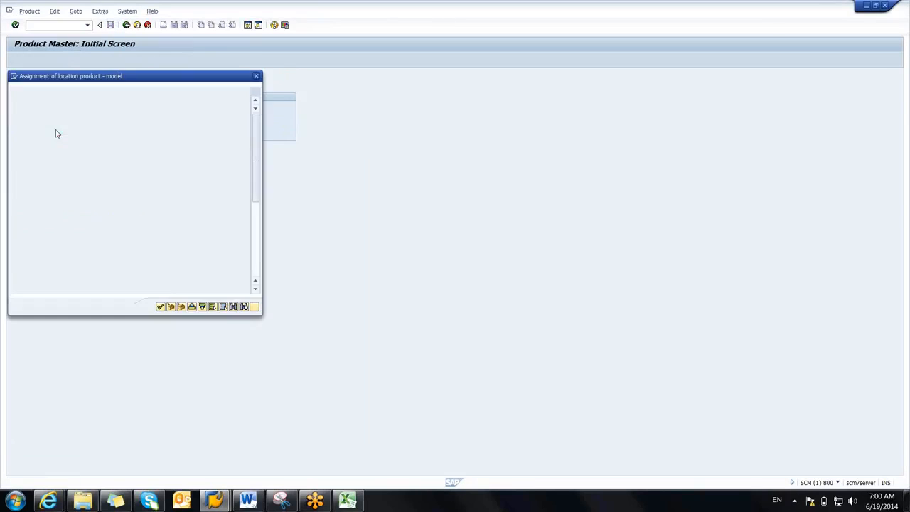
pyautogui.click(20, 101)
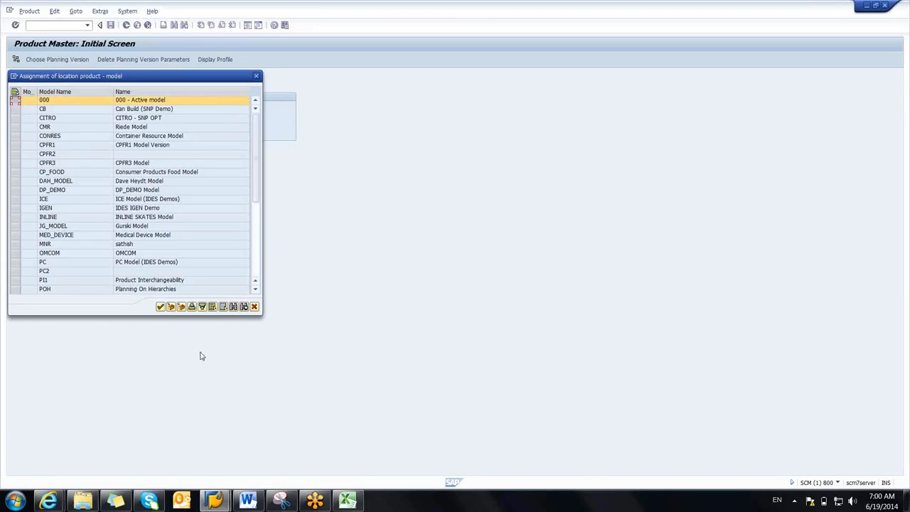
pyautogui.click(160, 307)
pyautogui.press('Return')
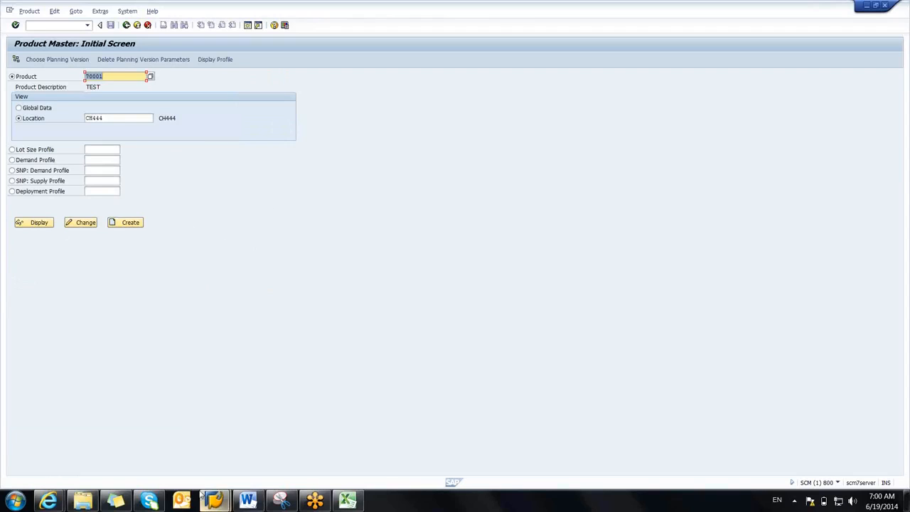
# Step: Switch to the Excel supply network sheet and enter product number 70001 in cell T1
pyautogui.click(348, 500)
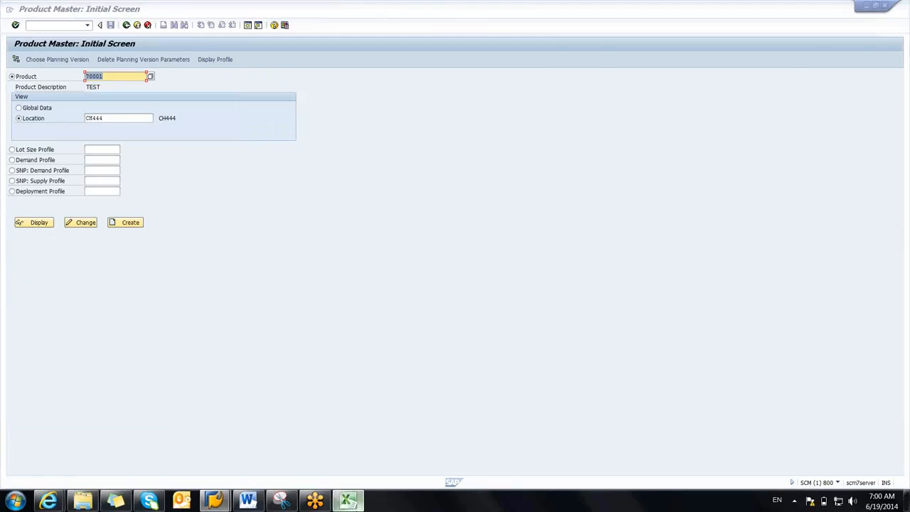
pyautogui.moveTo(641, 112); pyautogui.dragTo(680, 146)
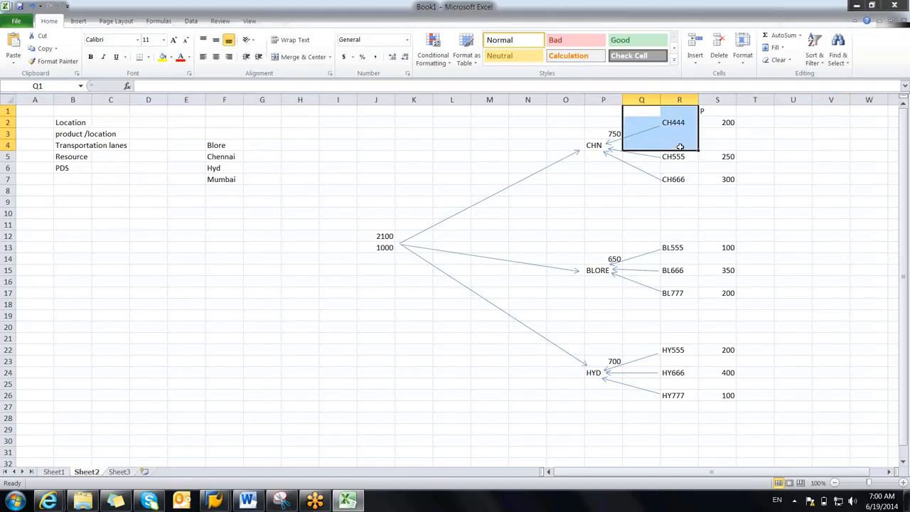
pyautogui.moveTo(677, 111); pyautogui.dragTo(739, 408)
pyautogui.click(736, 431)
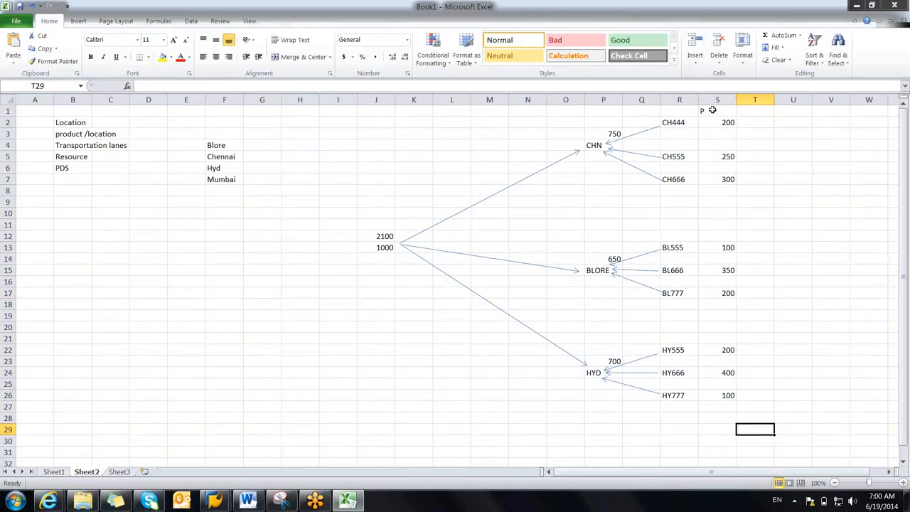
pyautogui.click(739, 111)
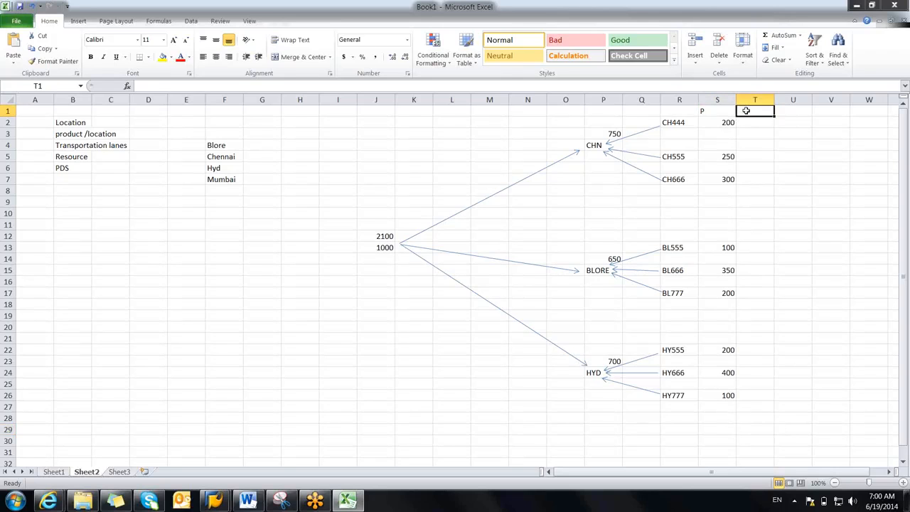
pyautogui.write('70001')
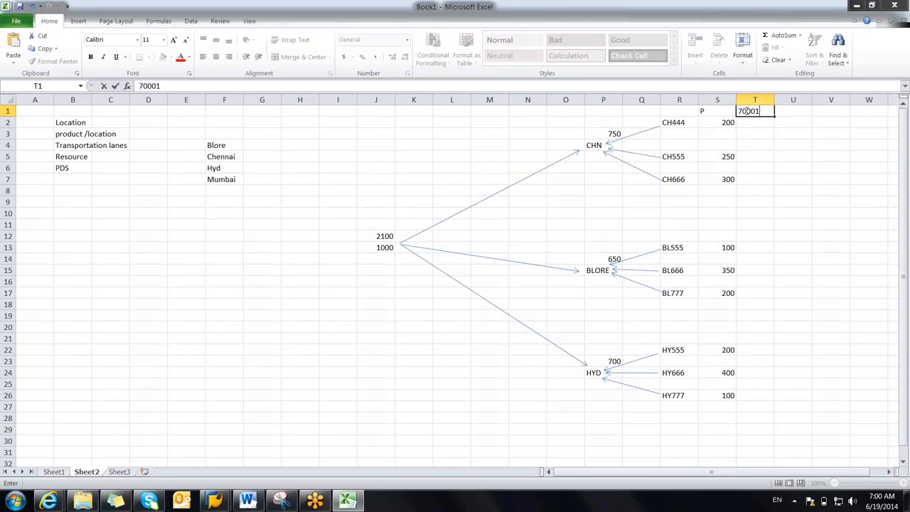
pyautogui.click(804, 211)
pyautogui.click(382, 251)
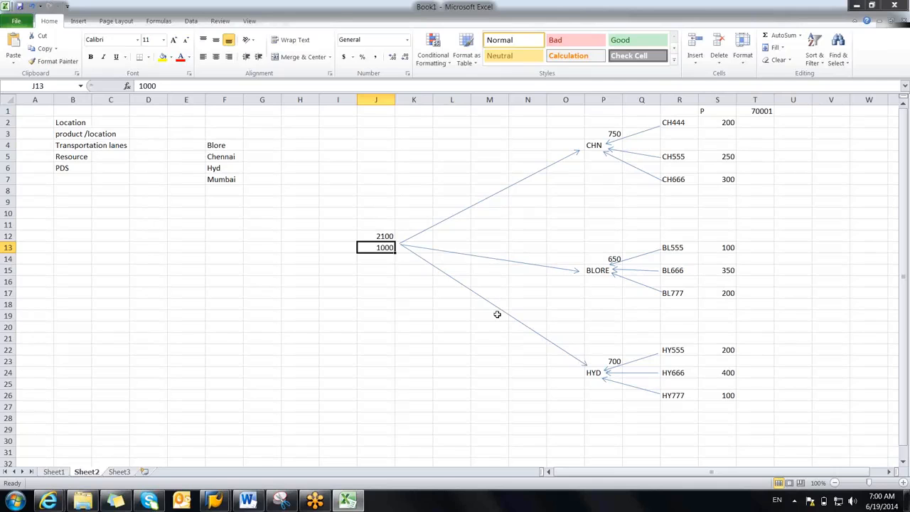
# Step: Switch back to SAP, create product 70001 for location 1000 with procurement type E, and save it
pyautogui.hotkey('alt', 'Tab')
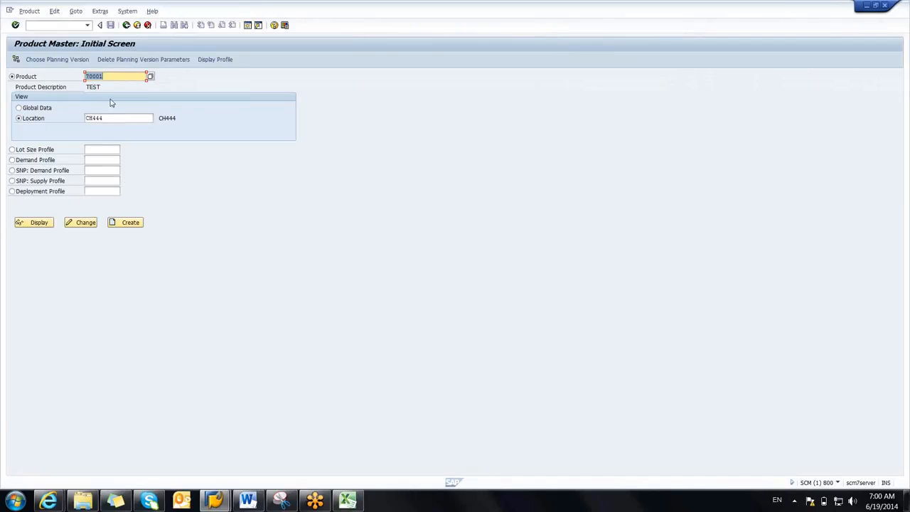
pyautogui.press('Tab')
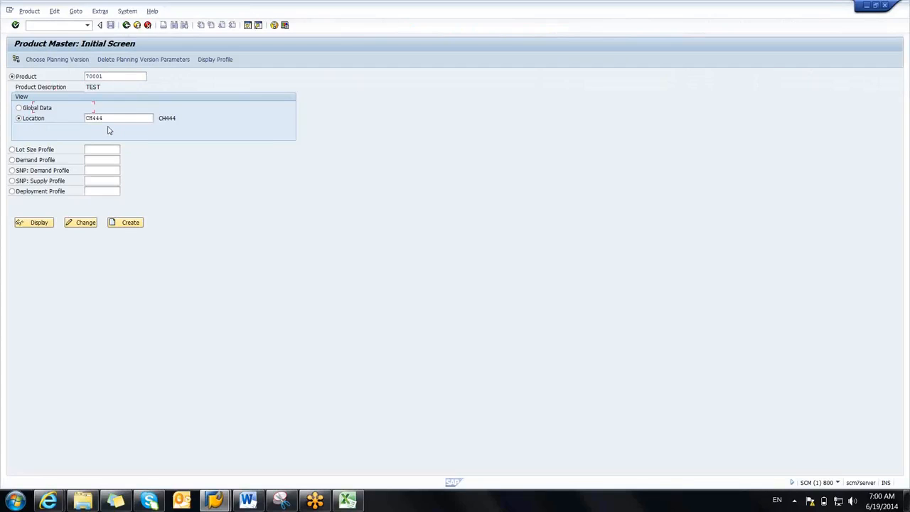
pyautogui.write('1000')
pyautogui.click(126, 223)
pyautogui.click(88, 149)
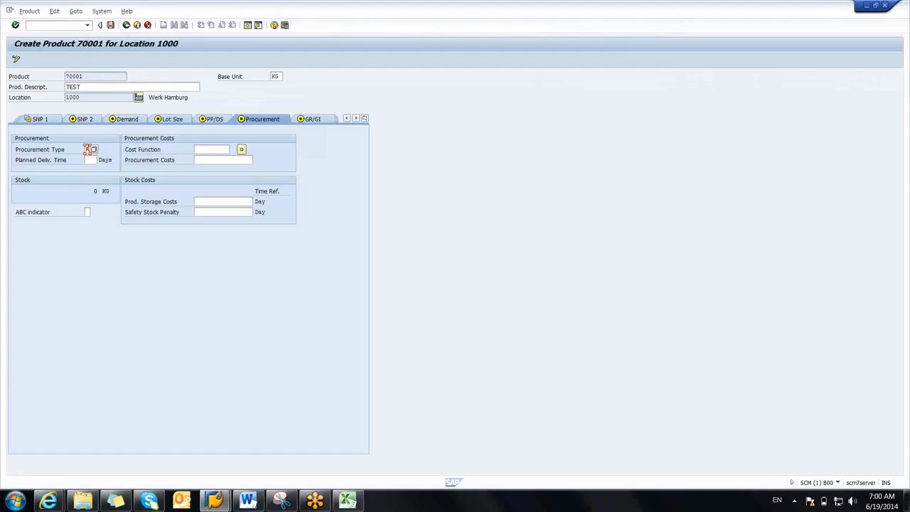
pyautogui.click(111, 26)
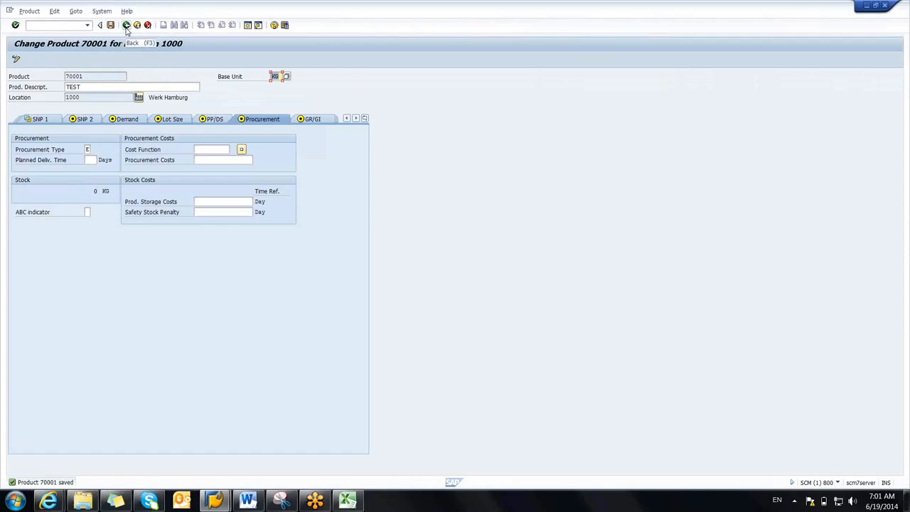
pyautogui.click(126, 26)
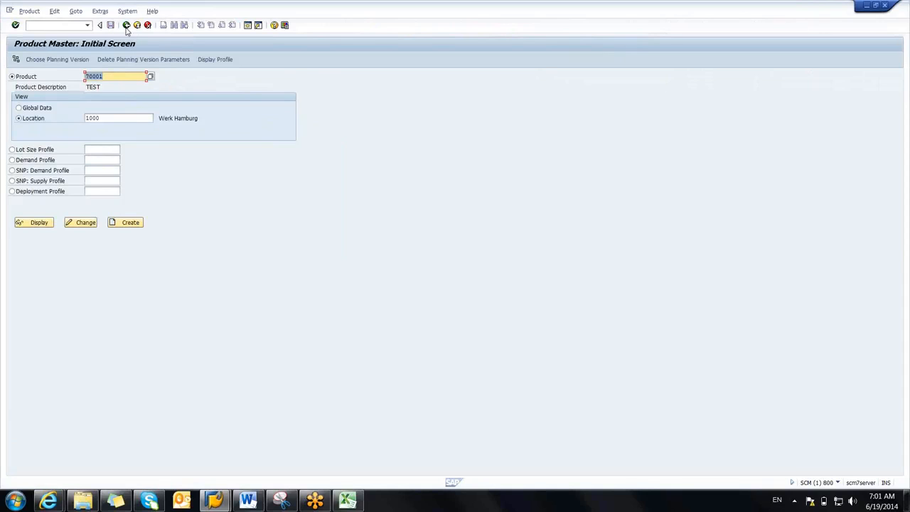
pyautogui.write('VB')
pyautogui.write('J')
pyautogui.press('BackSpace')
pyautogui.press('BackSpace')
pyautogui.press('BackSpace')
# Step: Assign product 70001 at location 1000 to the active model 000, and leave the product master
pyautogui.click(100, 86)
pyautogui.click(17, 62)
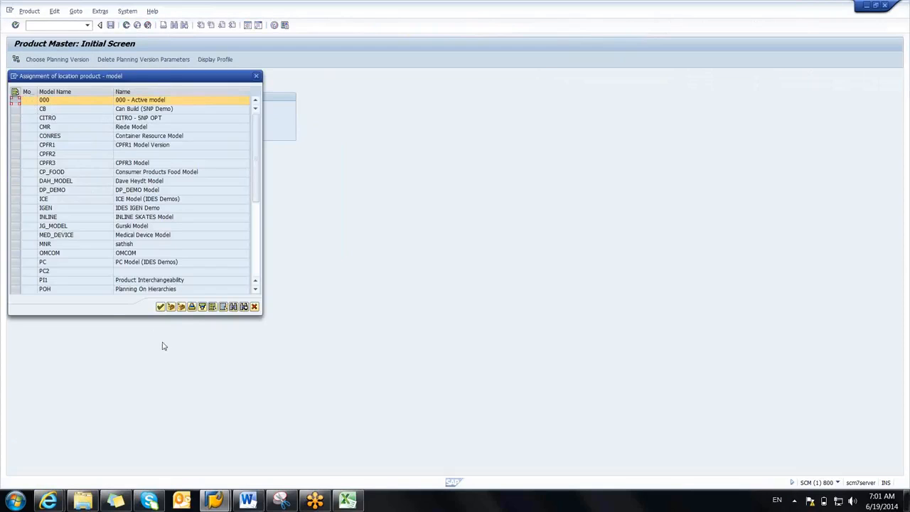
pyautogui.click(172, 308)
pyautogui.click(161, 306)
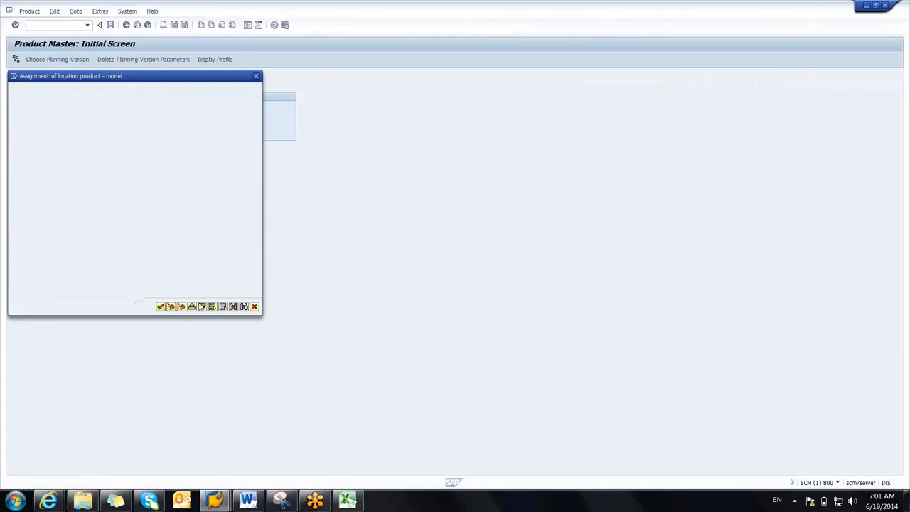
pyautogui.click(227, 276)
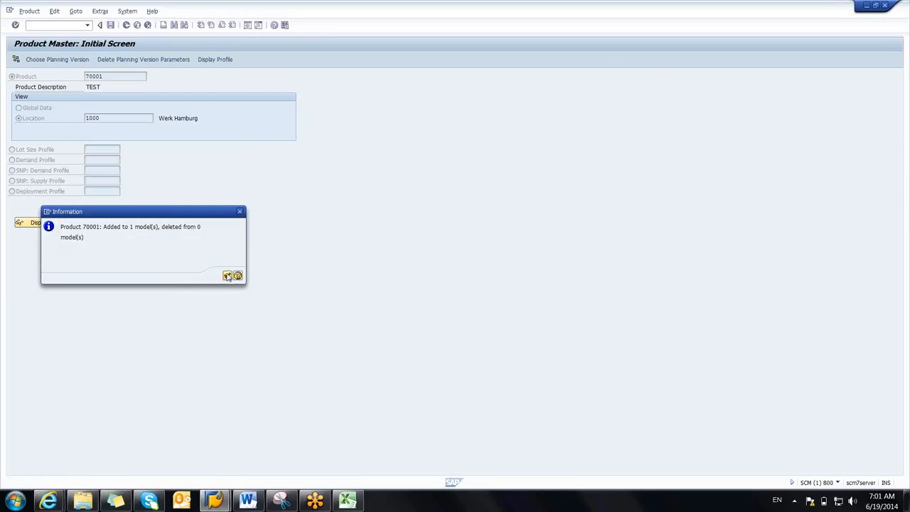
pyautogui.click(126, 26)
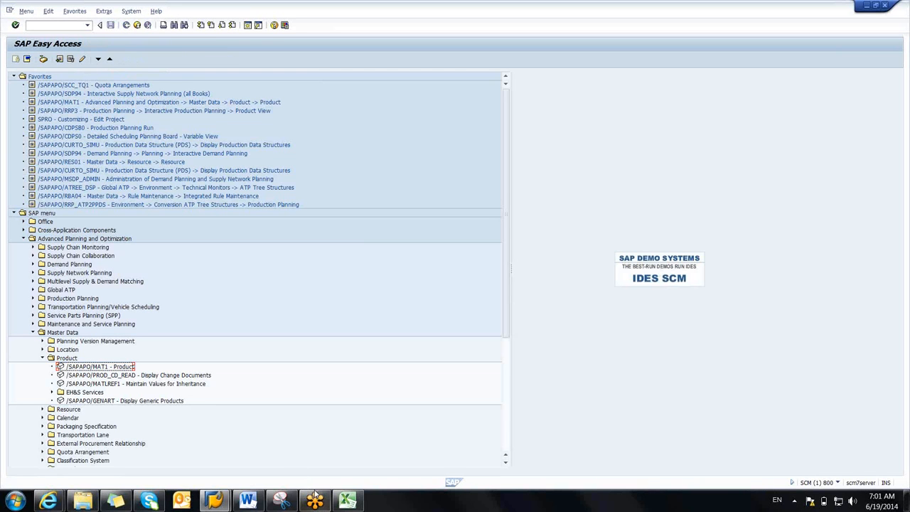
# Step: Switch to Excel and examine how location 1000, CHN, BLORE and CH444 are linked in the supply network diagram
pyautogui.click(347, 502)
pyautogui.click(611, 144)
pyautogui.click(639, 152)
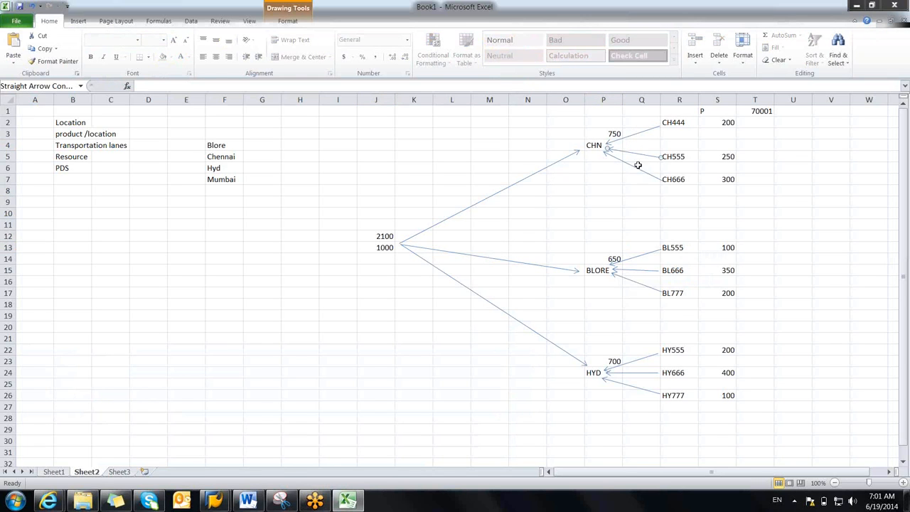
pyautogui.click(630, 260)
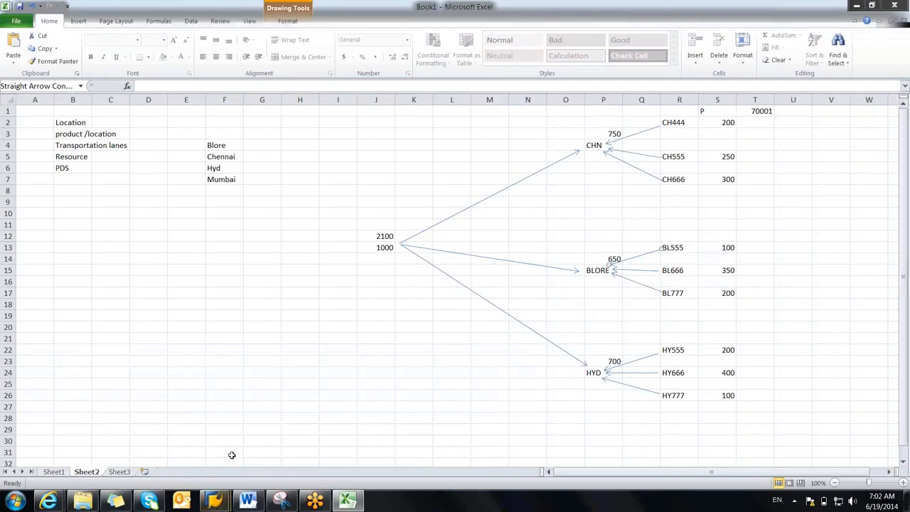
pyautogui.click(250, 364)
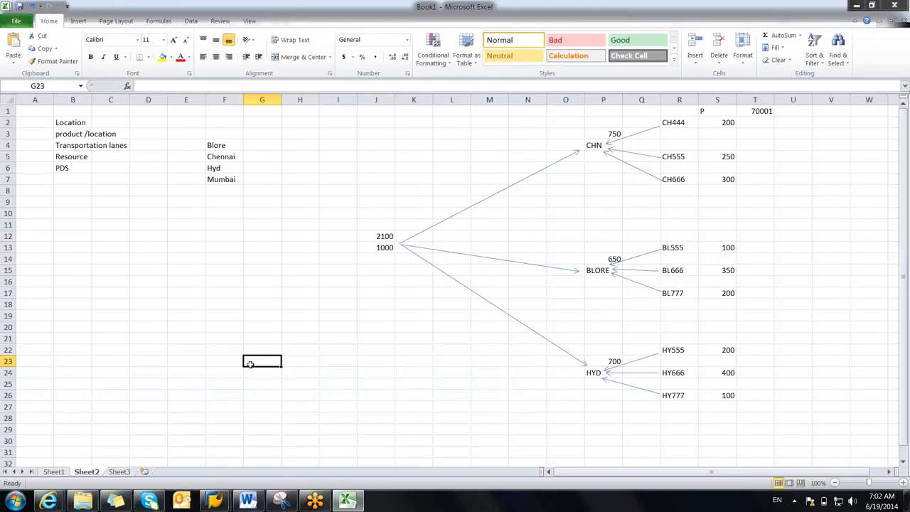
pyautogui.click(630, 137)
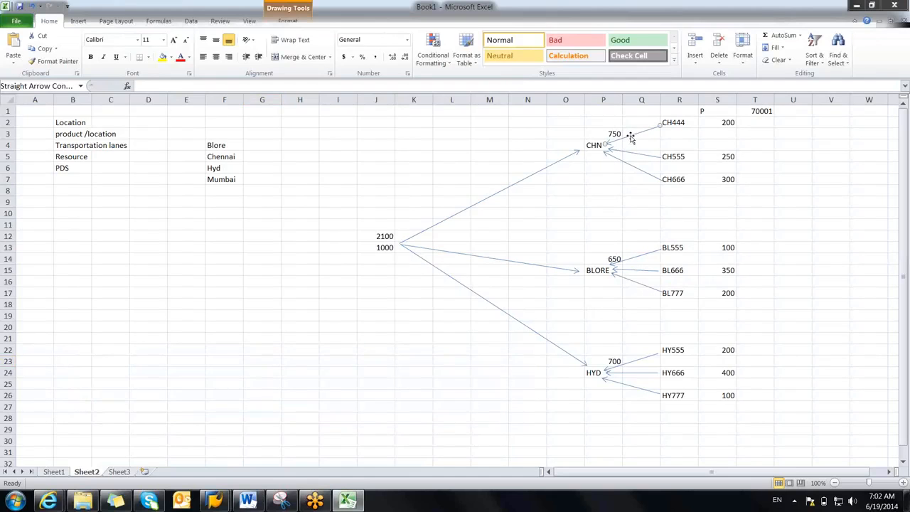
pyautogui.click(678, 125)
pyautogui.click(595, 147)
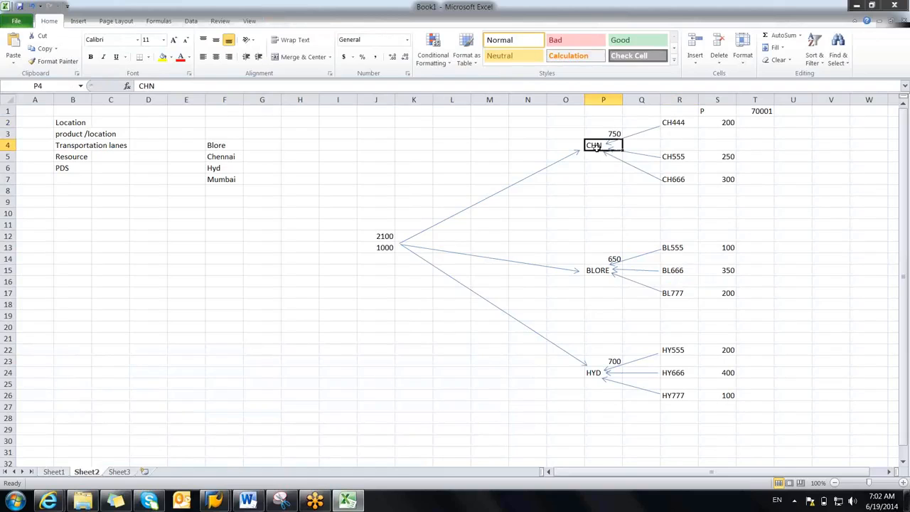
pyautogui.click(686, 124)
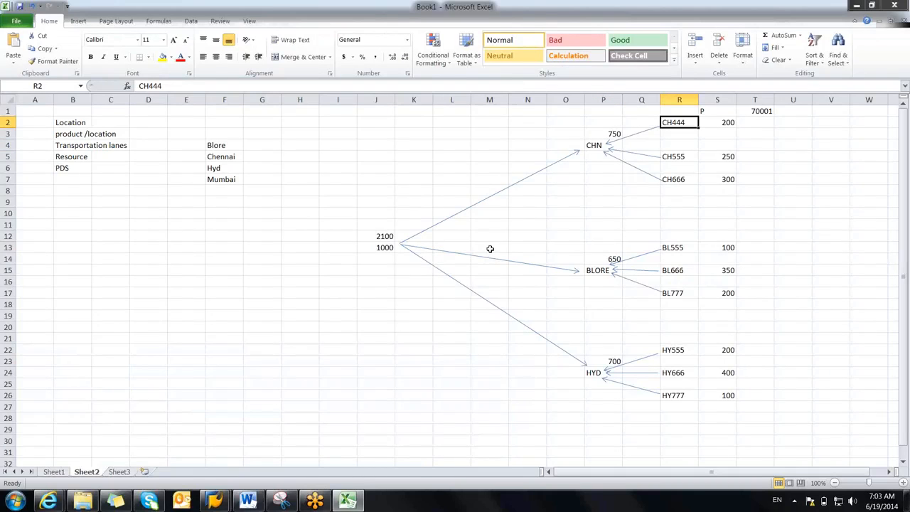
pyautogui.click(601, 147)
pyautogui.click(597, 271)
pyautogui.click(381, 247)
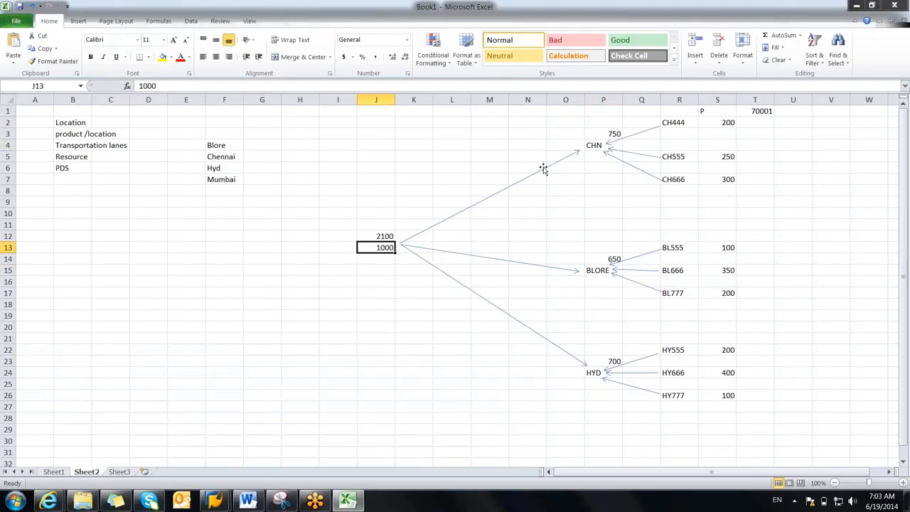
# Step: Select the CHN location in the diagram, switch back to SAP and open the location master data
pyautogui.click(602, 146)
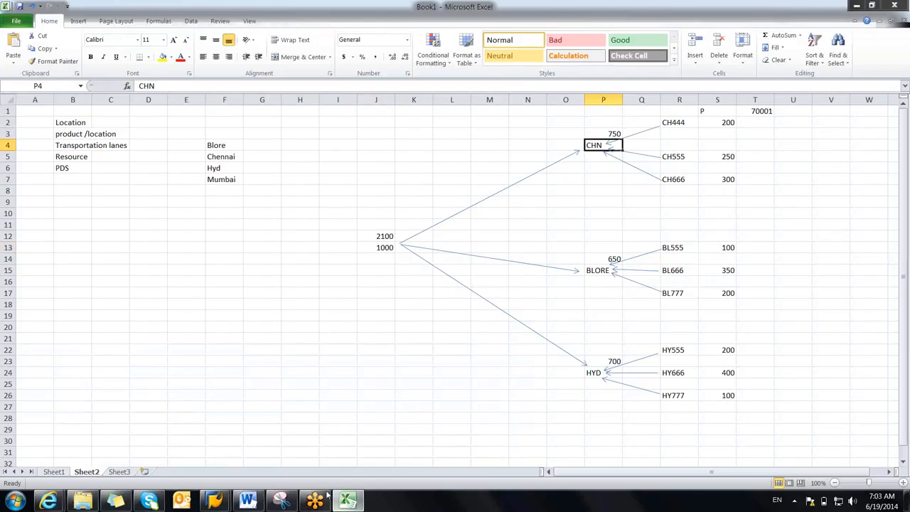
pyautogui.moveTo(206, 502)
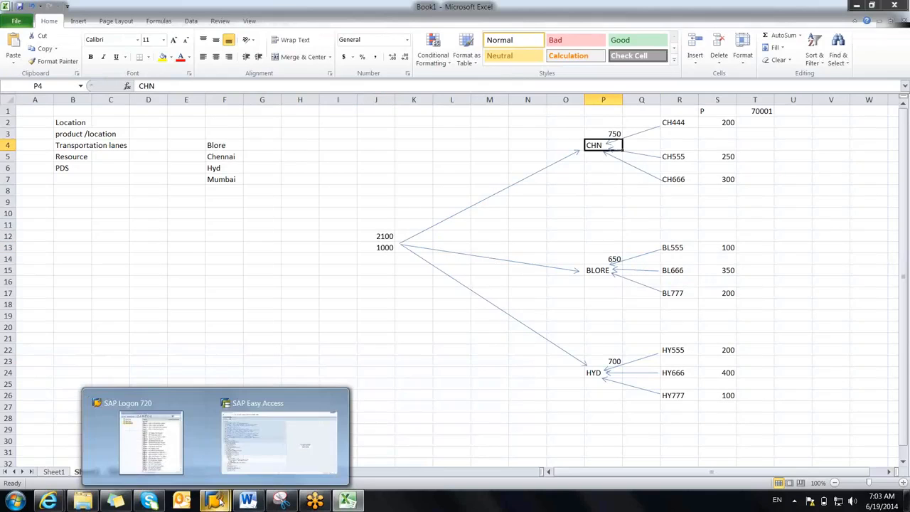
pyautogui.click(135, 430)
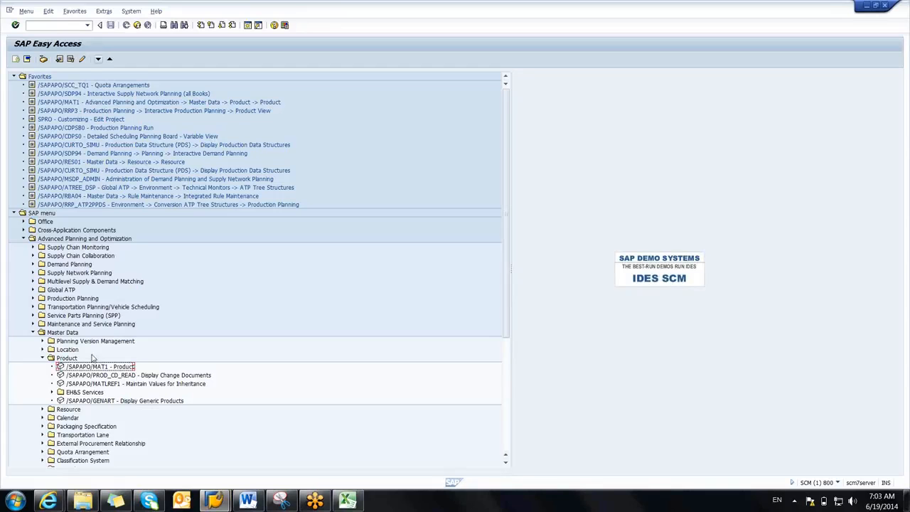
pyautogui.click(42, 349)
pyautogui.doubleClick(91, 359)
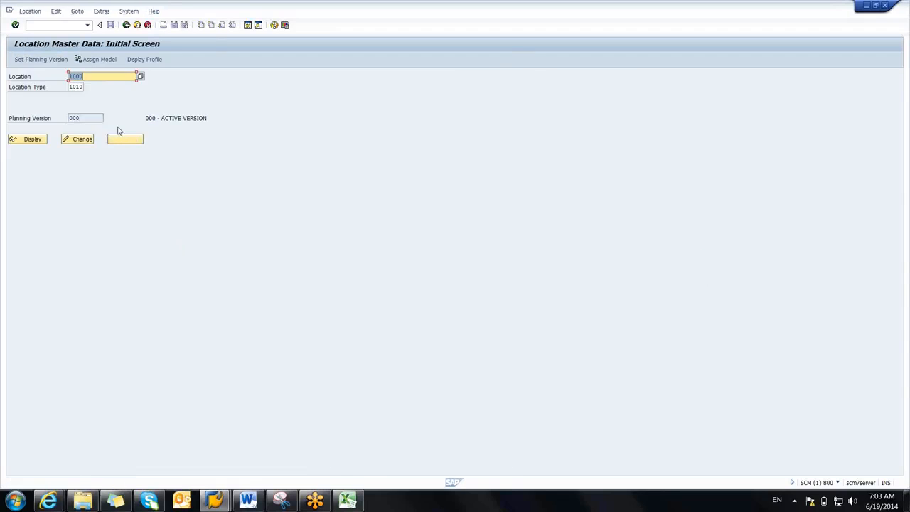
# Step: Start creating location CHN as a distribution center with location type 1002
pyautogui.write('CRM')
pyautogui.press('Return')
pyautogui.click(84, 86)
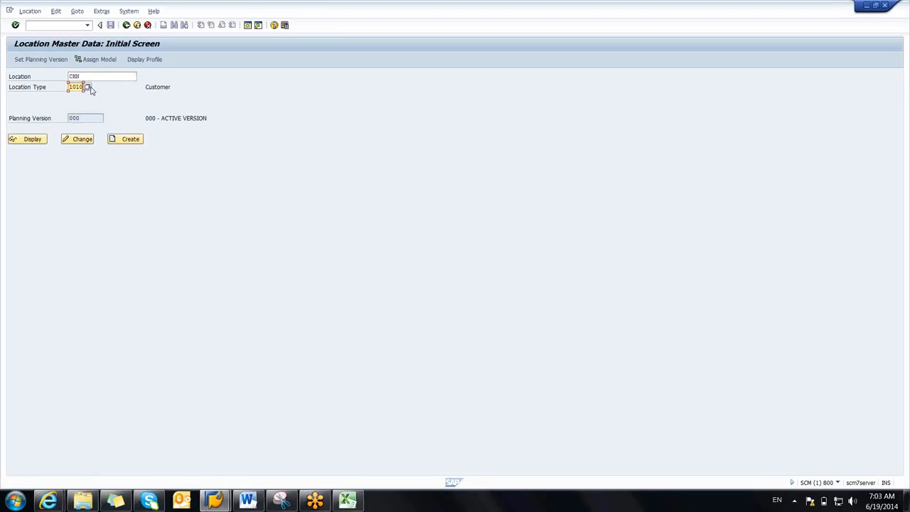
pyautogui.click(88, 87)
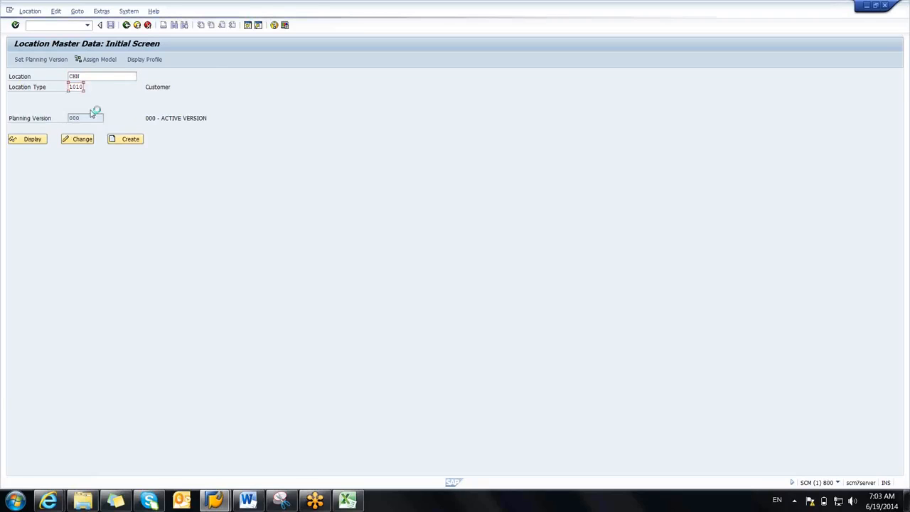
pyautogui.doubleClick(53, 116)
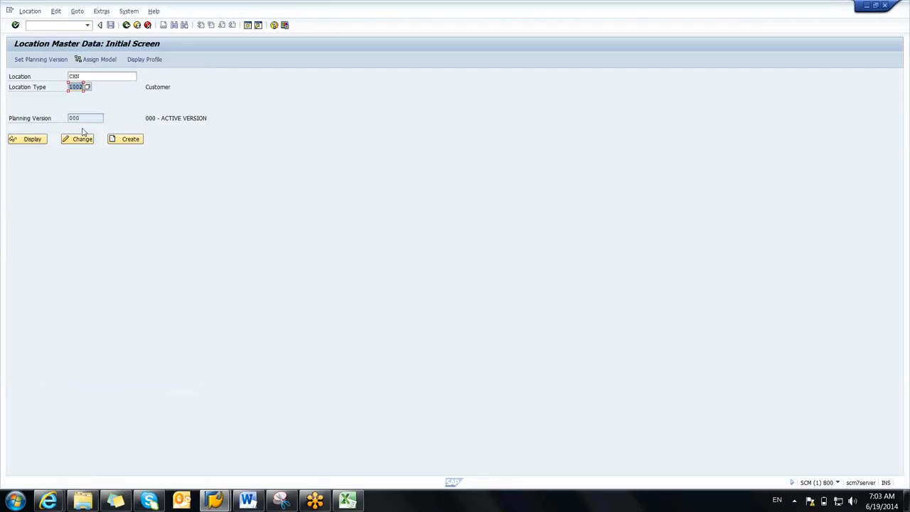
pyautogui.click(129, 144)
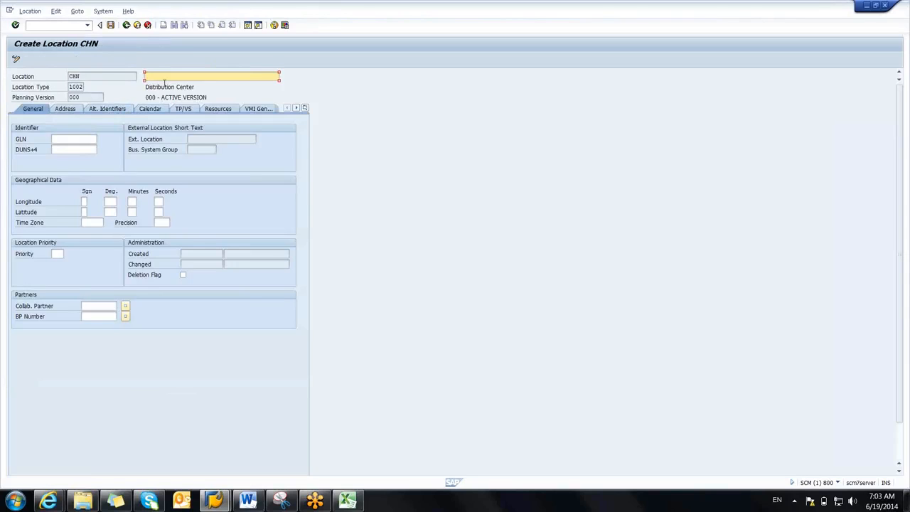
# Step: Describe location CHN as CHENNAI DS, set its title to Mr. and country to IN, and save it
pyautogui.write('CHENNAI DS')
pyautogui.click(67, 113)
pyautogui.click(103, 139)
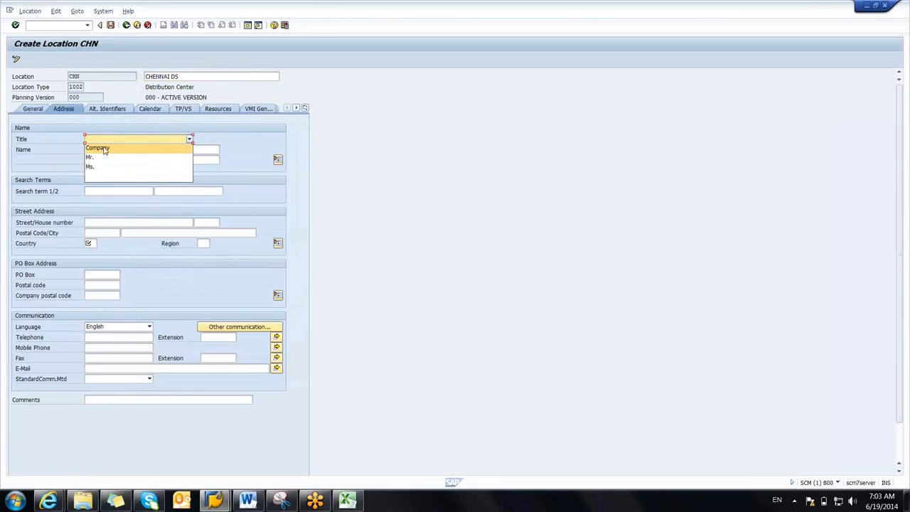
pyautogui.click(102, 156)
pyautogui.click(95, 243)
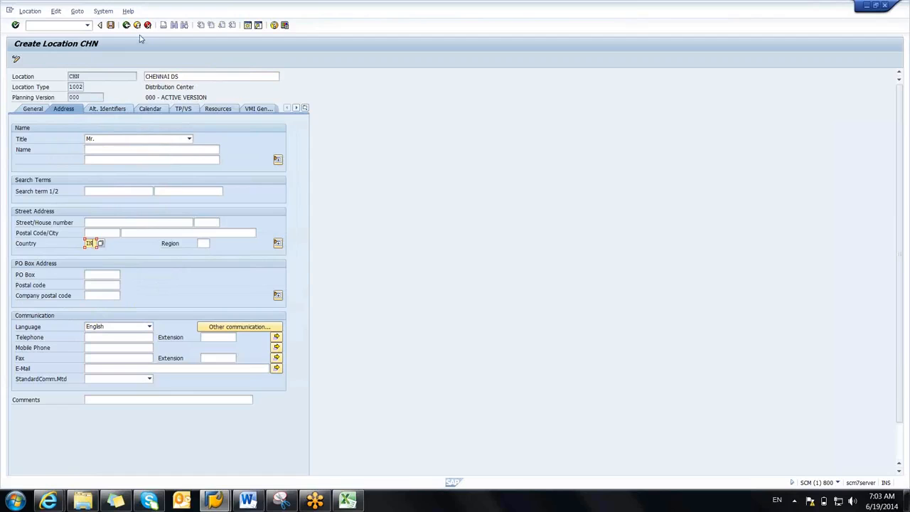
pyautogui.click(112, 26)
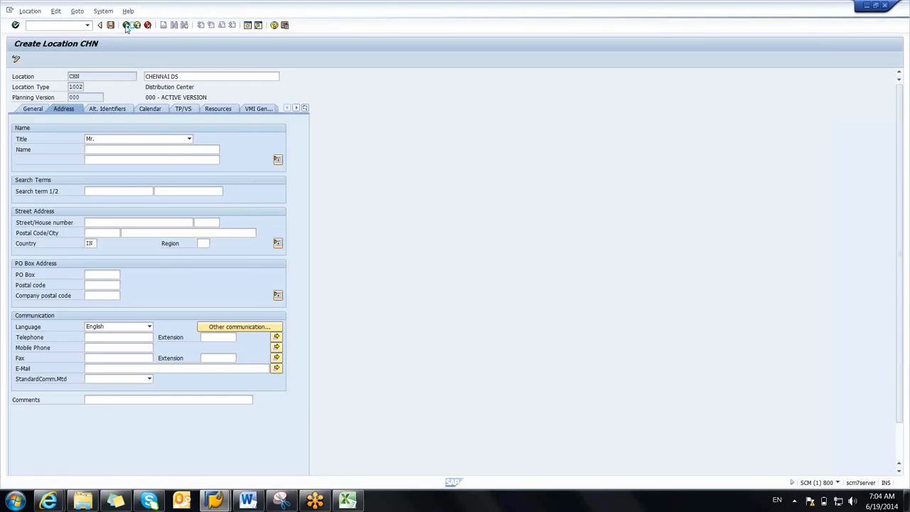
pyautogui.click(126, 25)
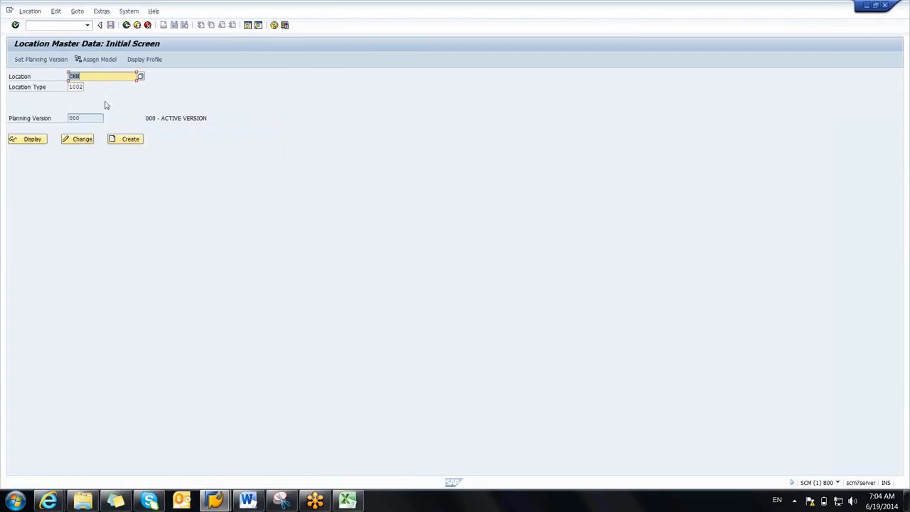
# Step: Assign location CHN to the active model 000
pyautogui.click(91, 59)
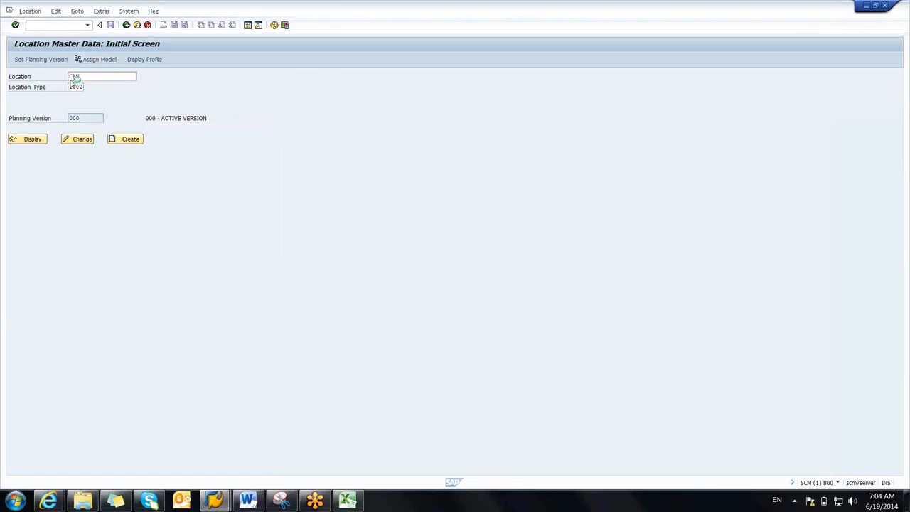
pyautogui.click(18, 101)
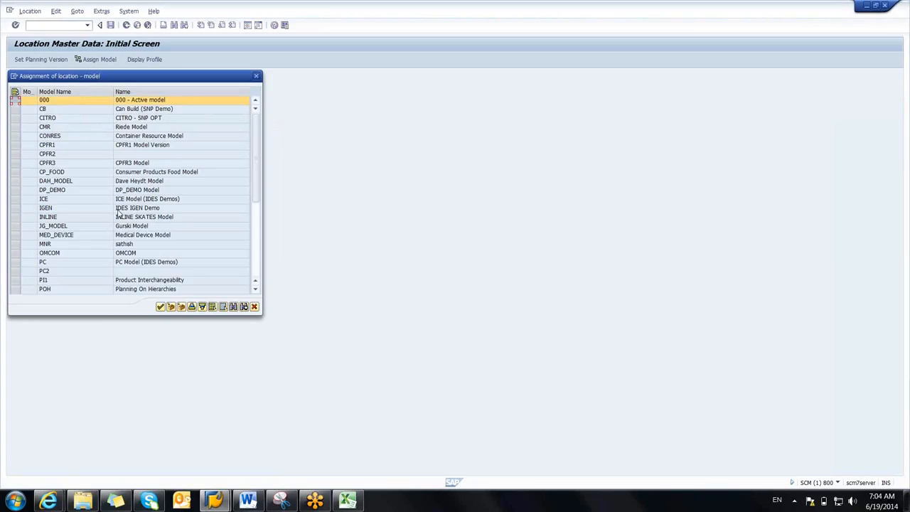
pyautogui.click(172, 306)
pyautogui.click(161, 306)
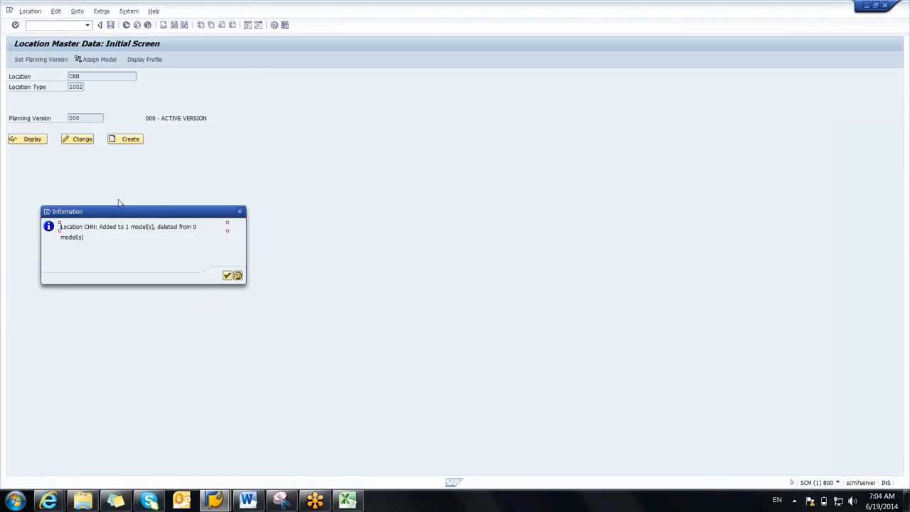
pyautogui.press('Return')
# Step: Create distribution center HYD with description HYD DC, title Mr. and country IN, and save it
pyautogui.write('HYD')
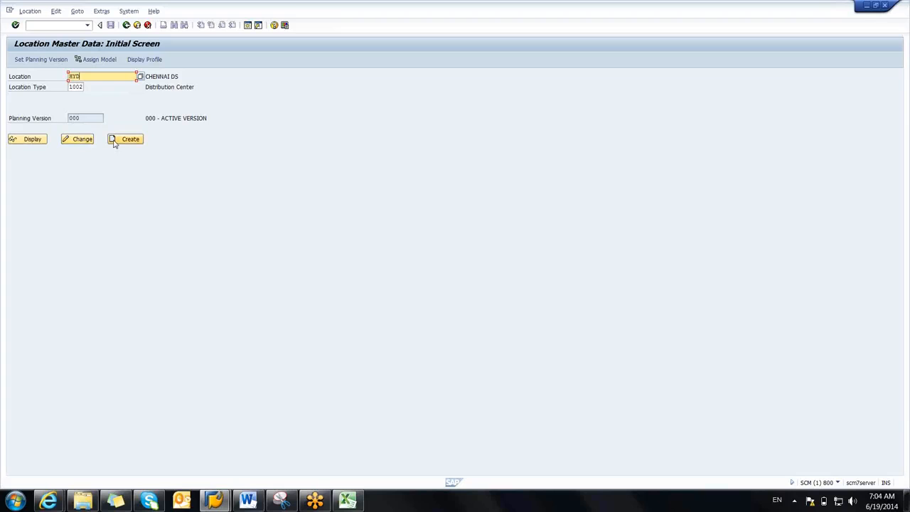
pyautogui.click(114, 140)
pyautogui.write('HYD')
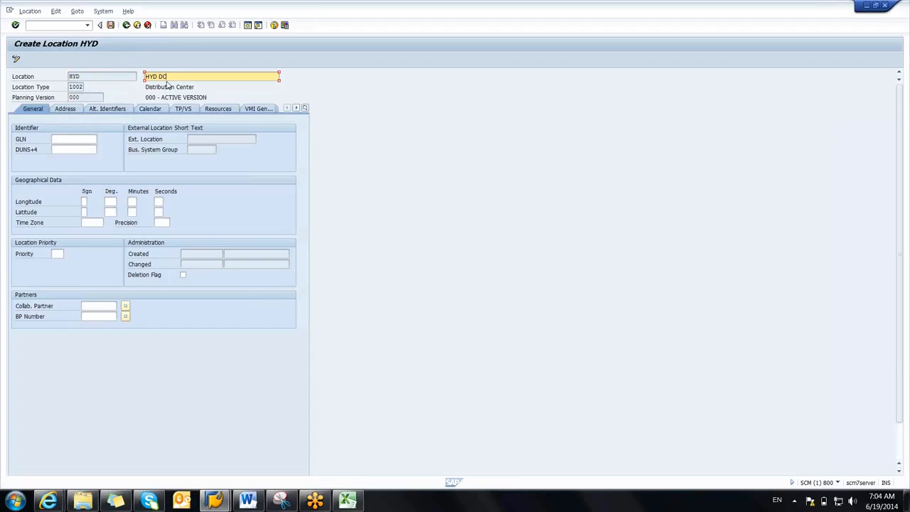
pyautogui.write(' DC')
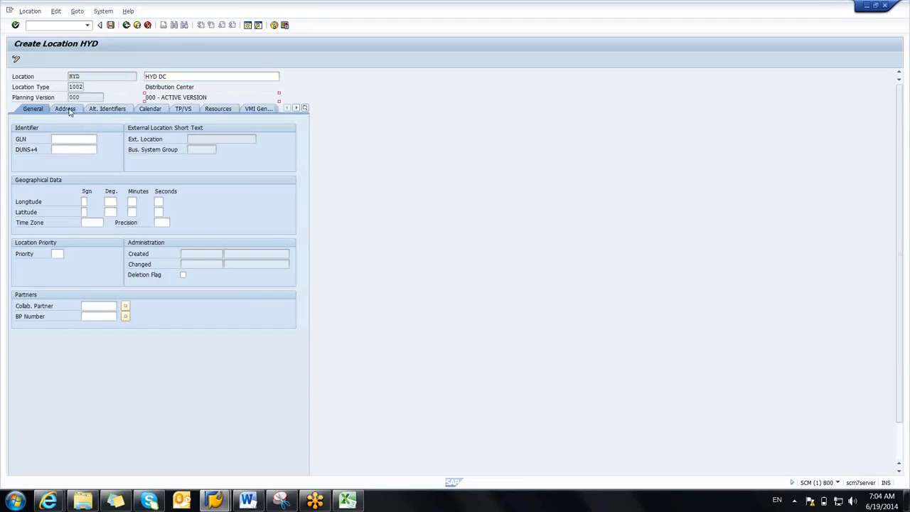
pyautogui.click(65, 108)
pyautogui.click(189, 139)
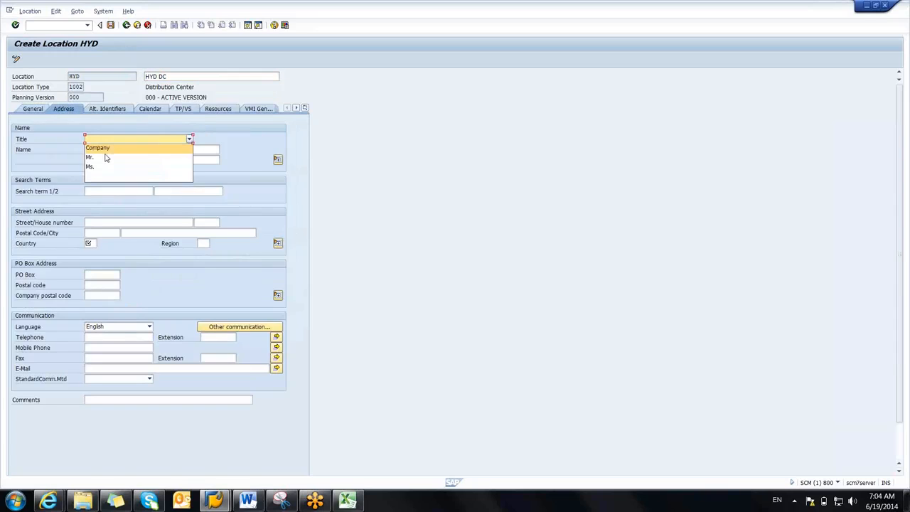
pyautogui.click(102, 158)
pyautogui.click(89, 243)
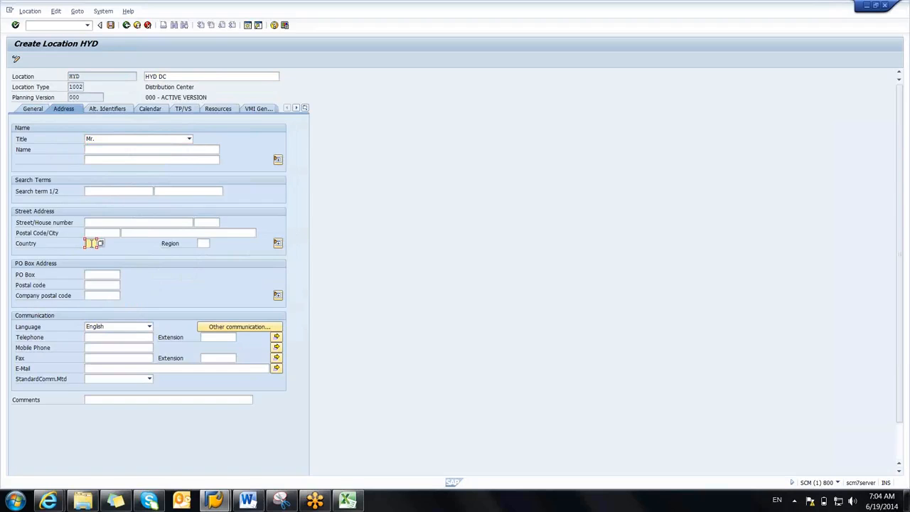
pyautogui.write('IN')
pyautogui.click(111, 25)
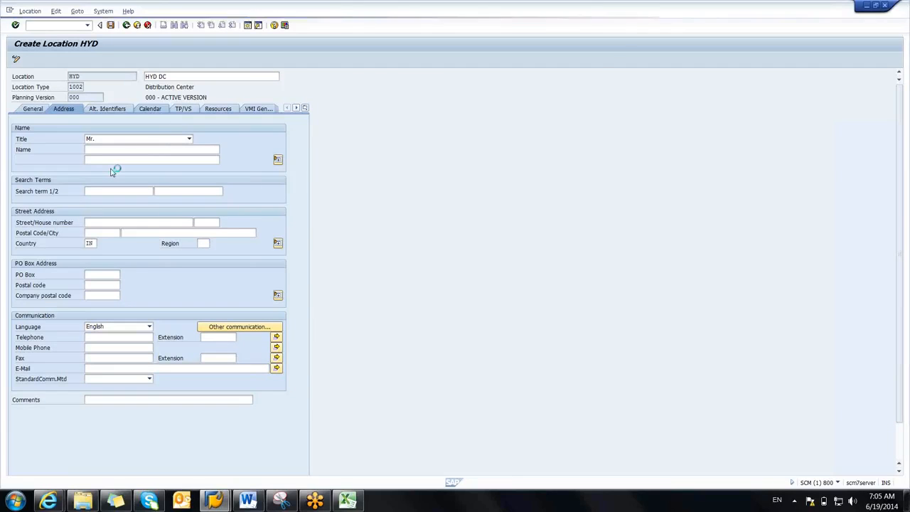
pyautogui.click(125, 25)
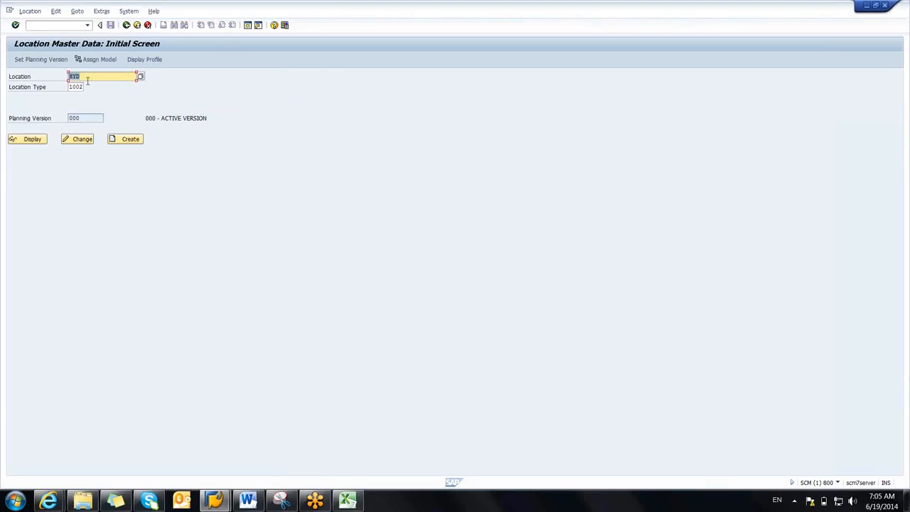
# Step: Create distribution center BLORE with description BLORE DC, title Mr. and country IN, save it, and leave the location master
pyautogui.write('BLORE')
pyautogui.click(121, 140)
pyautogui.write('BLO')
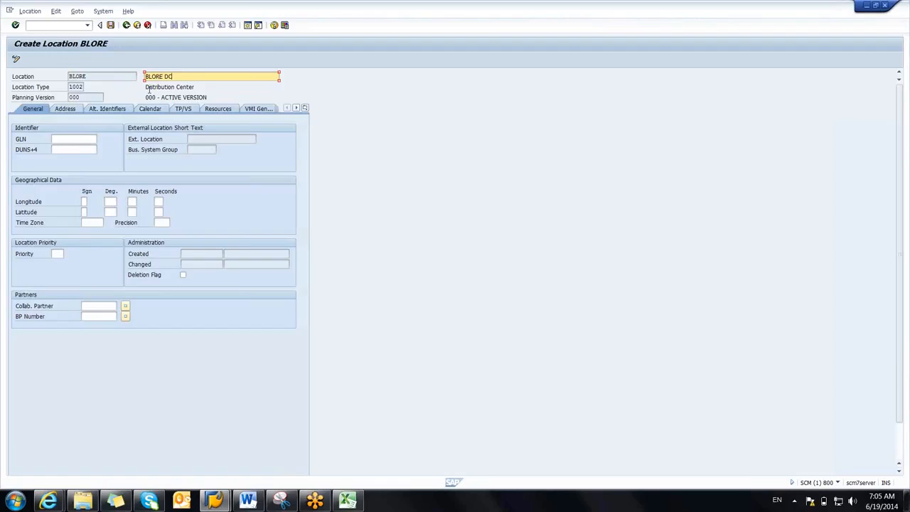
pyautogui.click(66, 109)
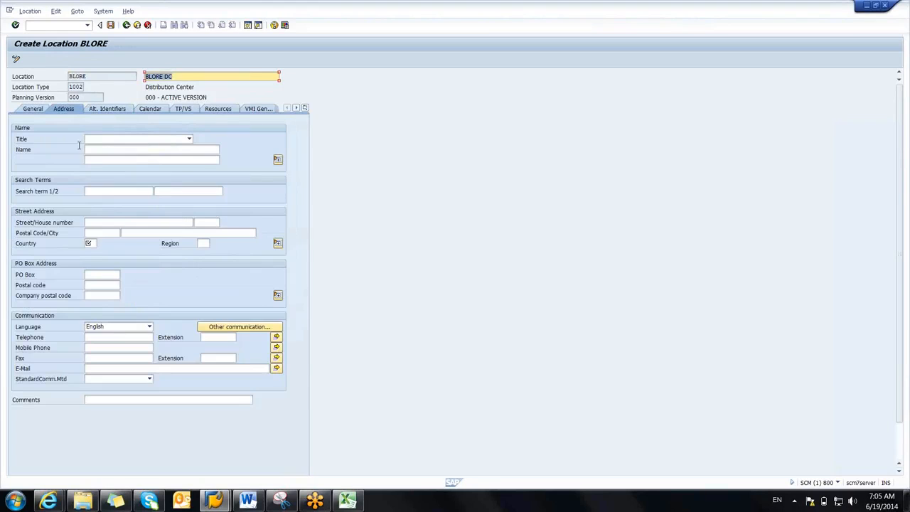
pyautogui.click(103, 140)
pyautogui.click(99, 162)
pyautogui.click(93, 242)
pyautogui.write('IN')
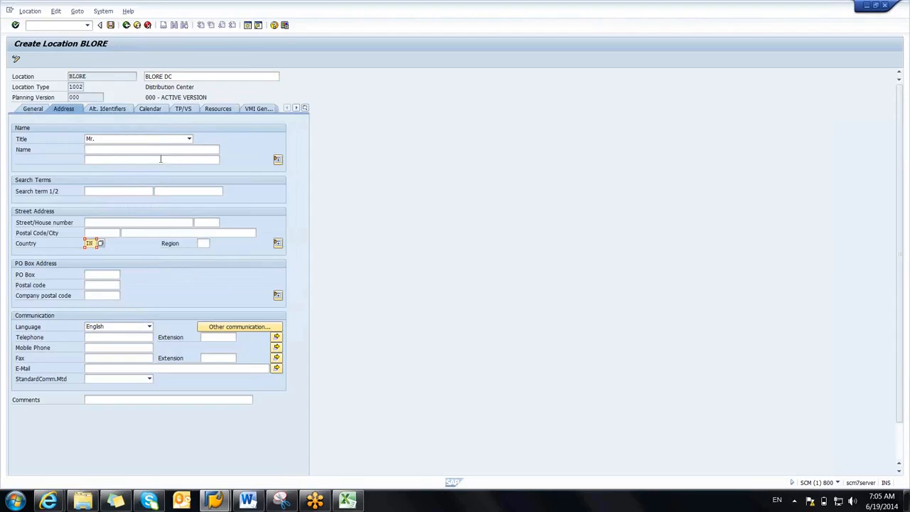
pyautogui.click(111, 26)
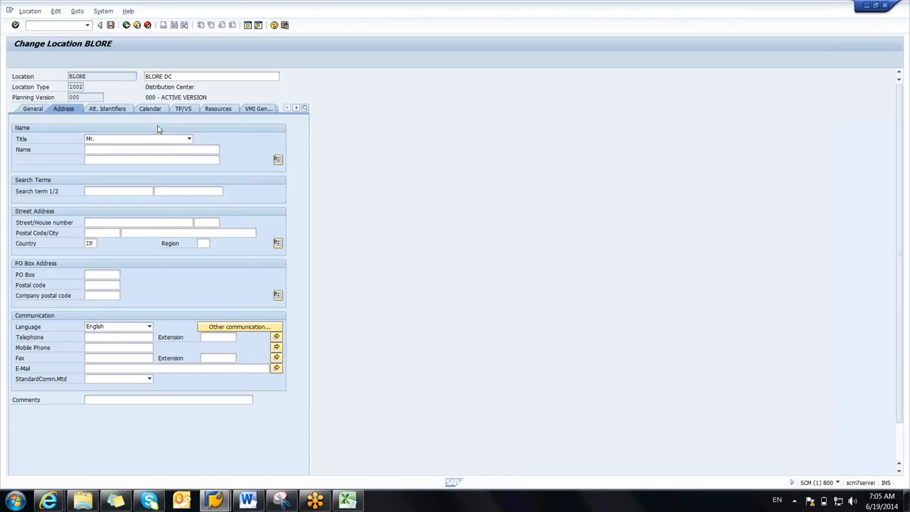
pyautogui.click(125, 26)
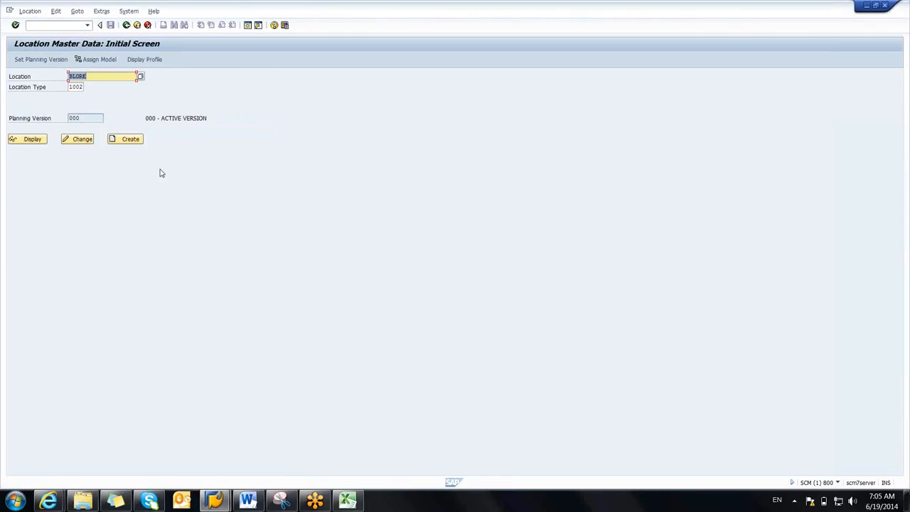
pyautogui.click(128, 25)
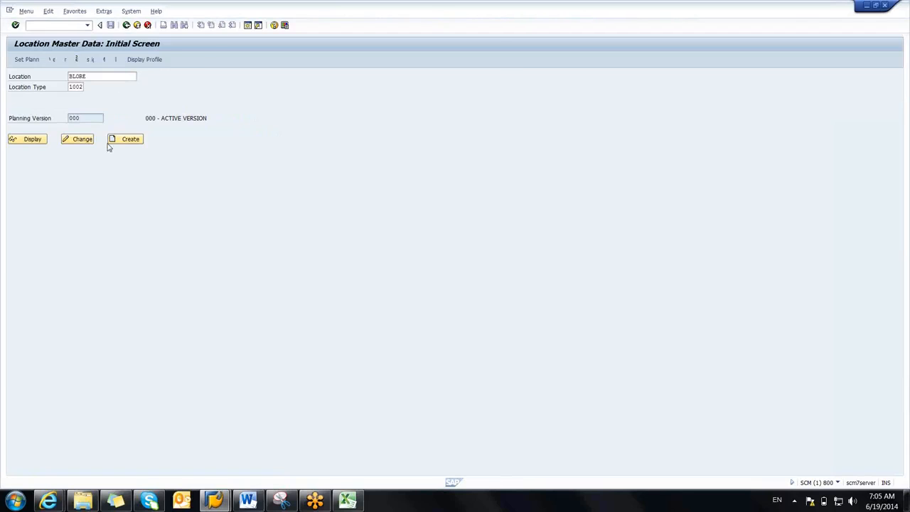
# Step: Create product 70001 for location BLORE in the product master with procurement type F, and save it
pyautogui.doubleClick(106, 411)
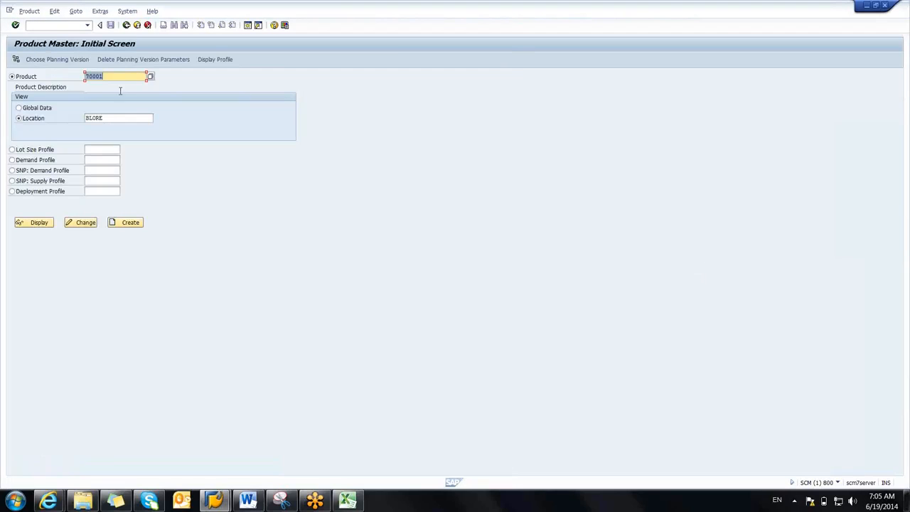
pyautogui.click(122, 226)
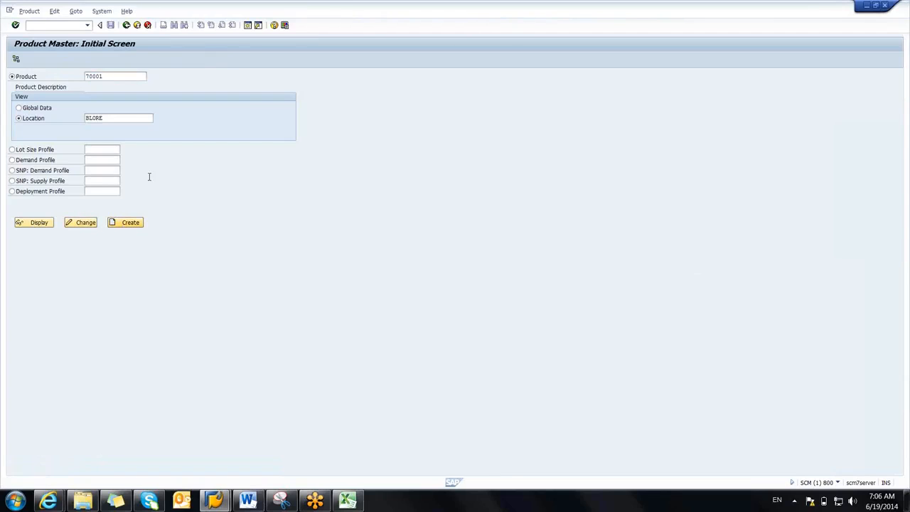
pyautogui.click(365, 118)
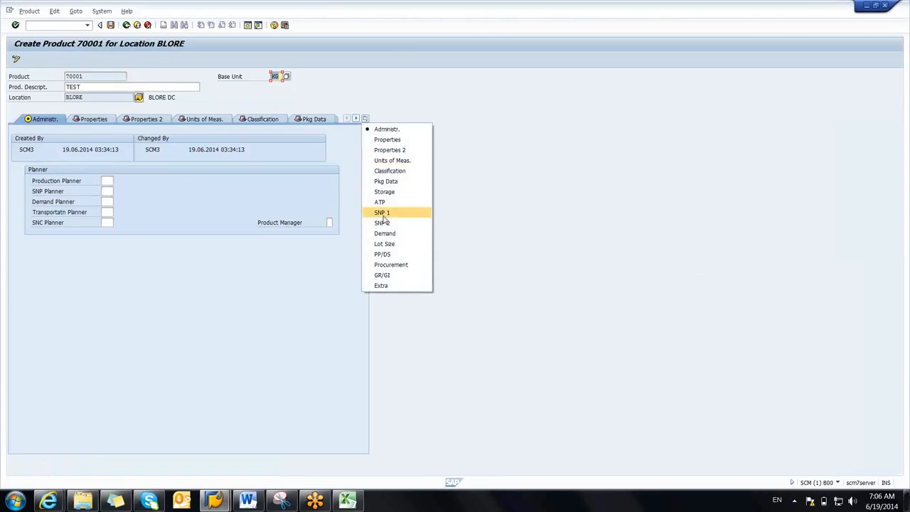
pyautogui.click(387, 265)
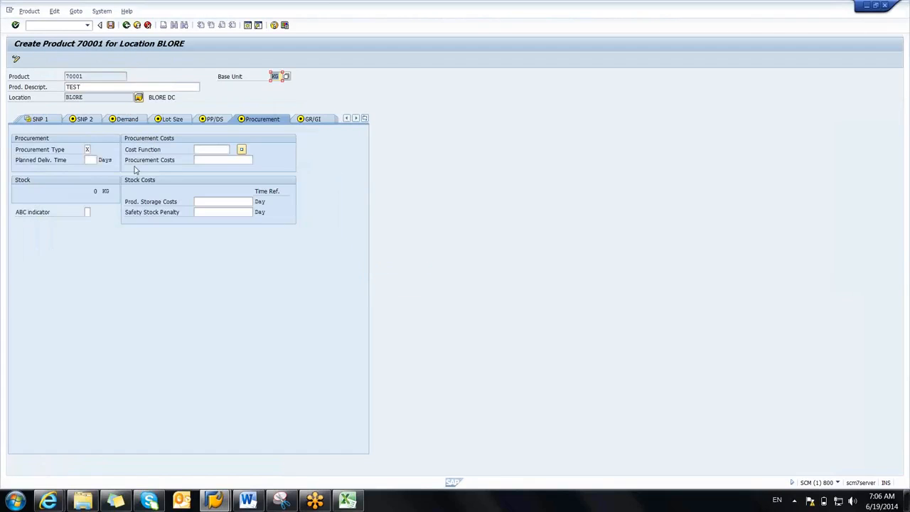
pyautogui.click(88, 149)
pyautogui.write('F')
pyautogui.press('Return')
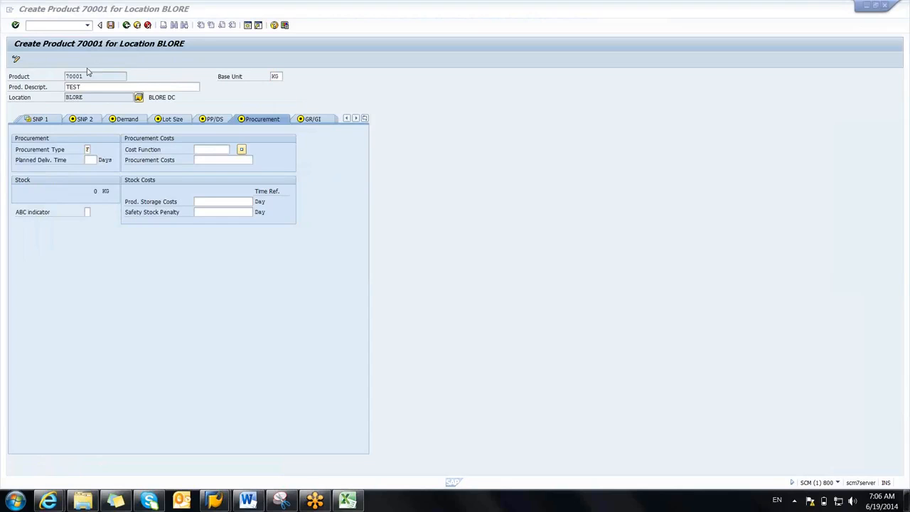
pyautogui.click(110, 25)
pyautogui.click(126, 25)
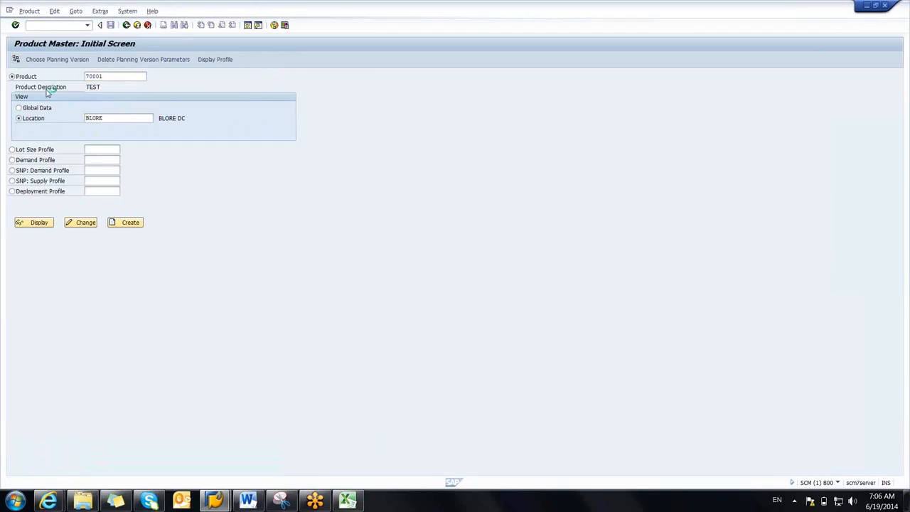
# Step: Try to assign product 70001 at location BLORE to the active model 000
pyautogui.click(23, 100)
pyautogui.click(171, 307)
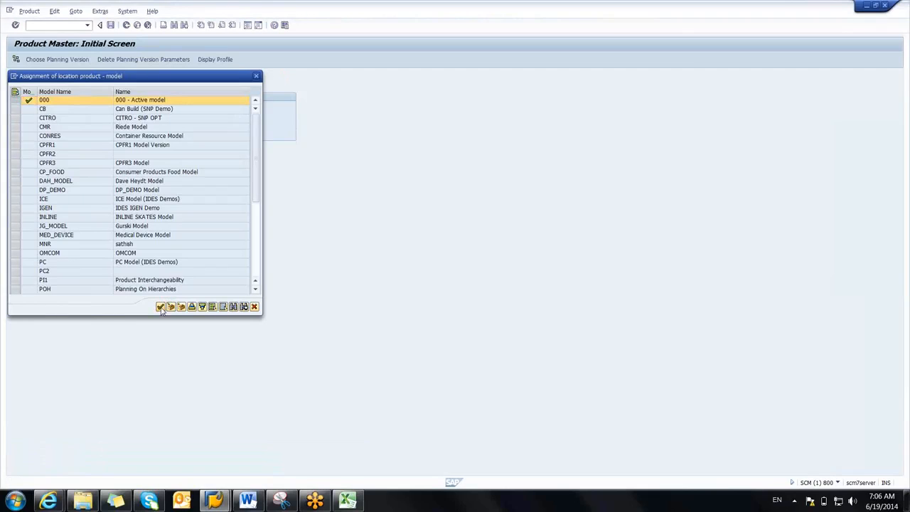
pyautogui.click(161, 306)
pyautogui.press('Return')
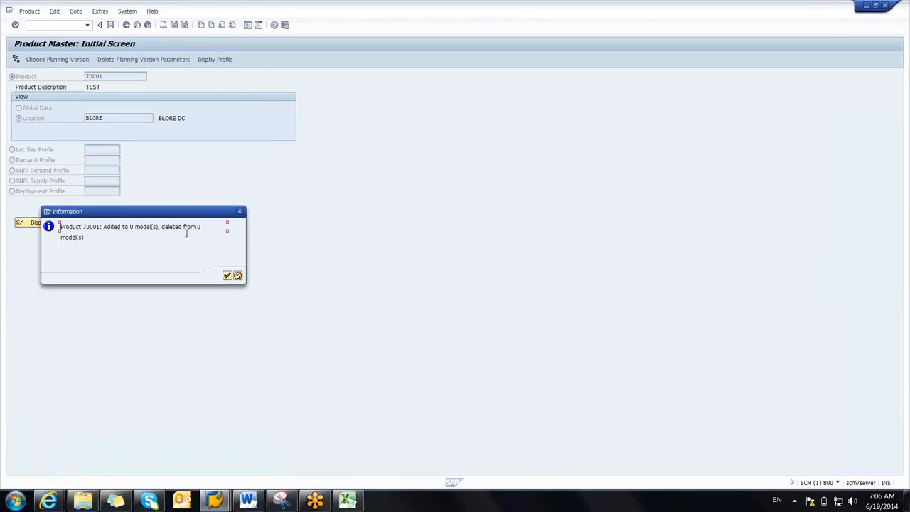
pyautogui.click(227, 275)
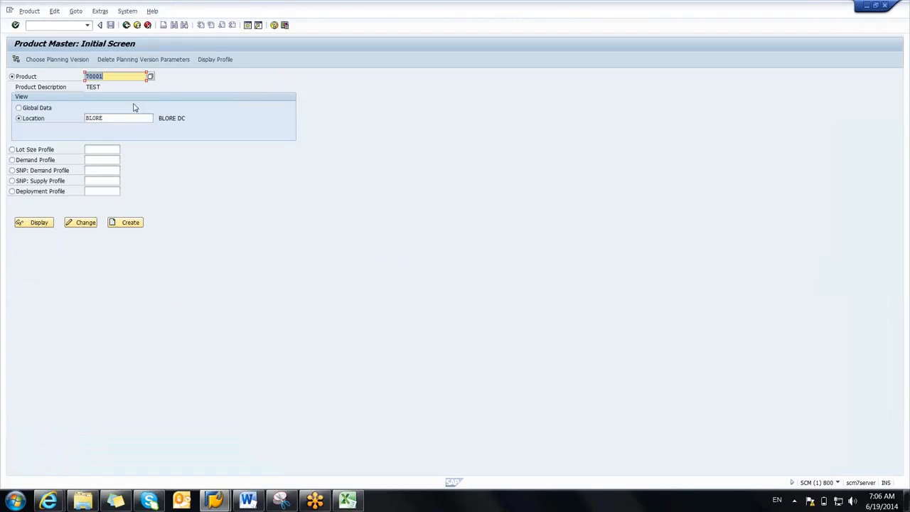
# Step: Create product 70001 for location HYD with procurement type F, save it, and return to the product master's initial screen
pyautogui.click(110, 121)
pyautogui.press('BackSpace')
pyautogui.press('BackSpace')
pyautogui.press('BackSpace')
pyautogui.press('BackSpace')
pyautogui.press('BackSpace')
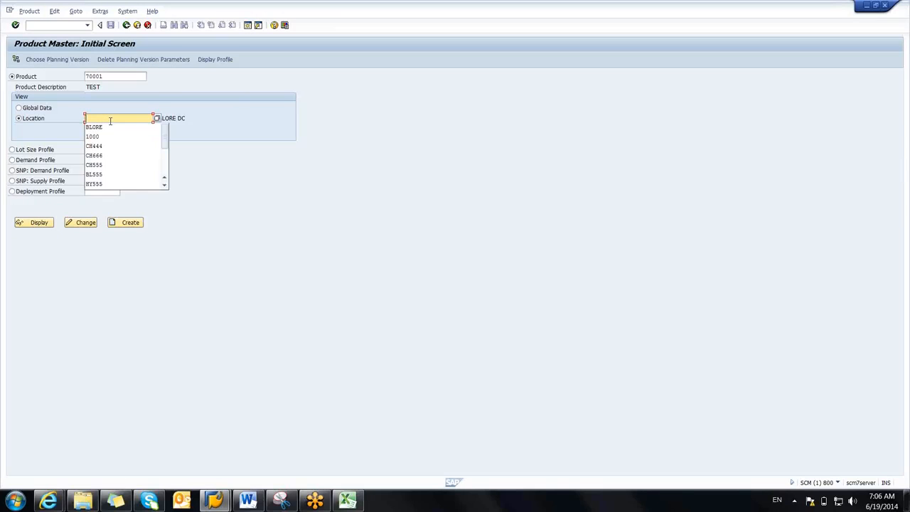
pyautogui.write('HYD')
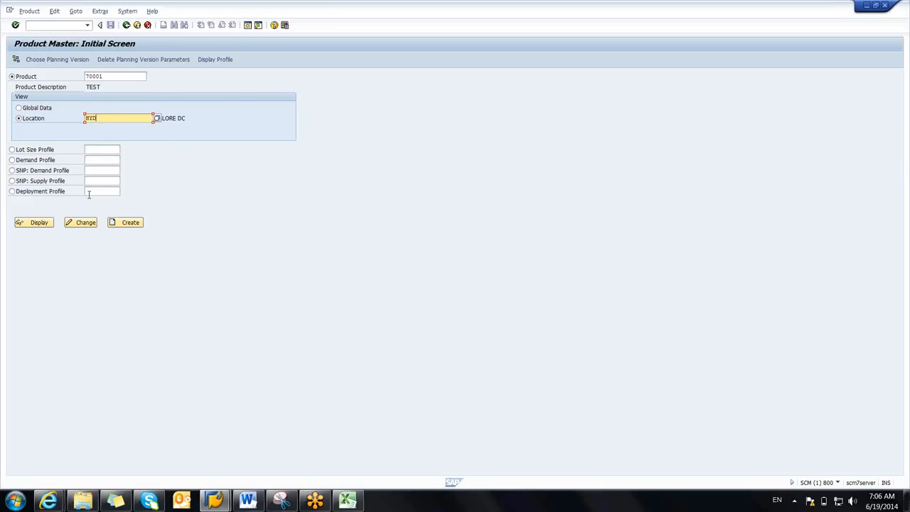
pyautogui.click(139, 226)
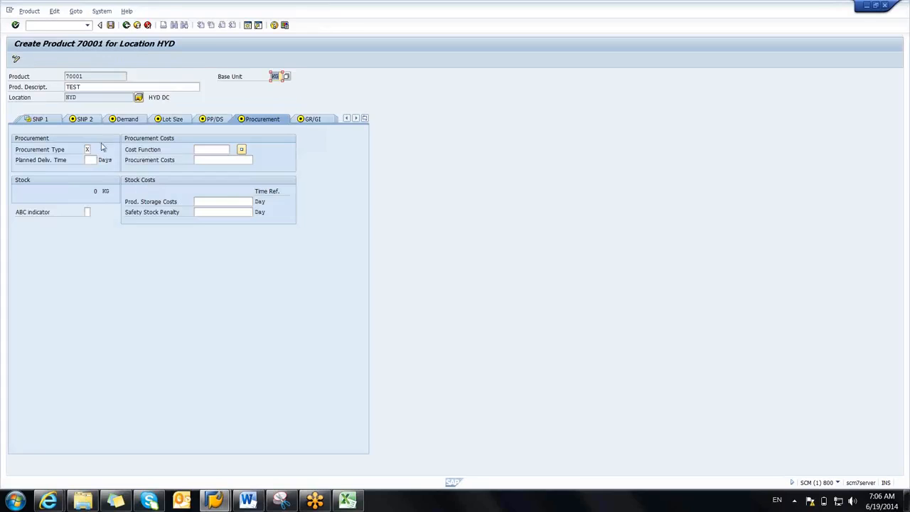
pyautogui.click(87, 149)
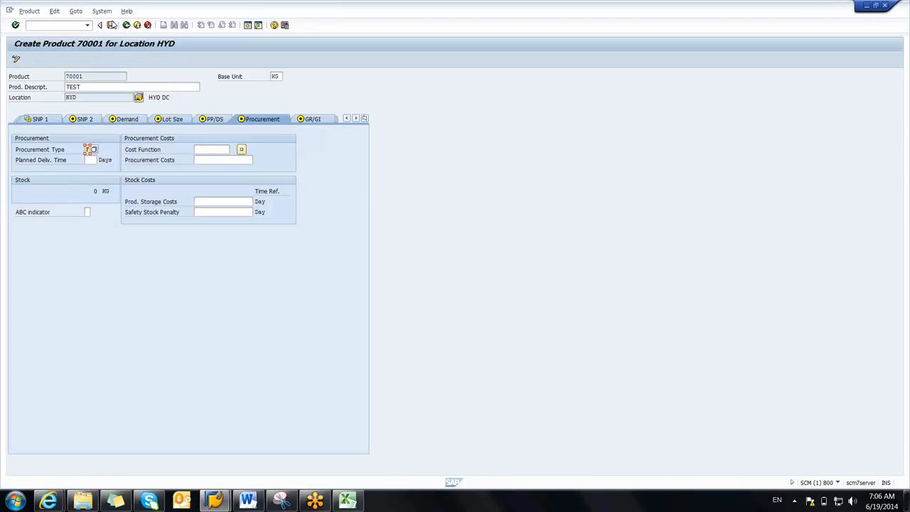
pyautogui.click(112, 25)
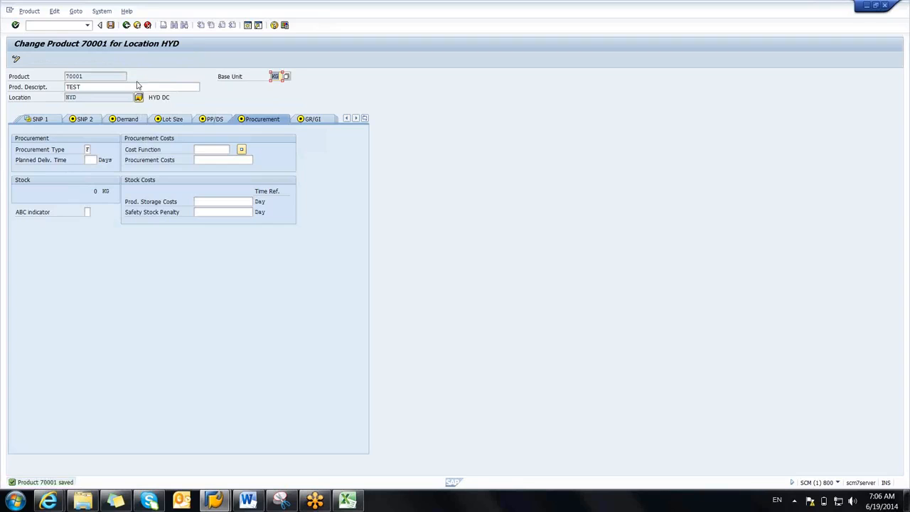
pyautogui.click(127, 25)
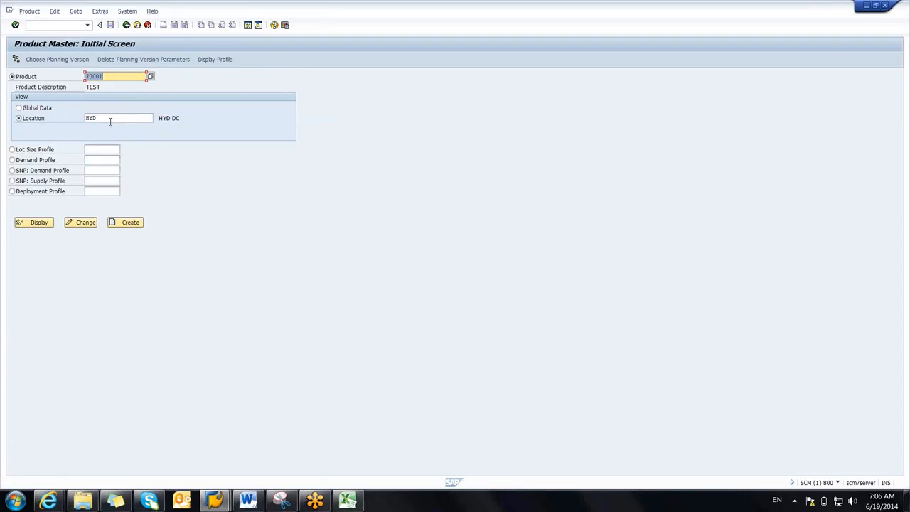
pyautogui.click(107, 119)
pyautogui.press('BackSpace')
pyautogui.press('BackSpace')
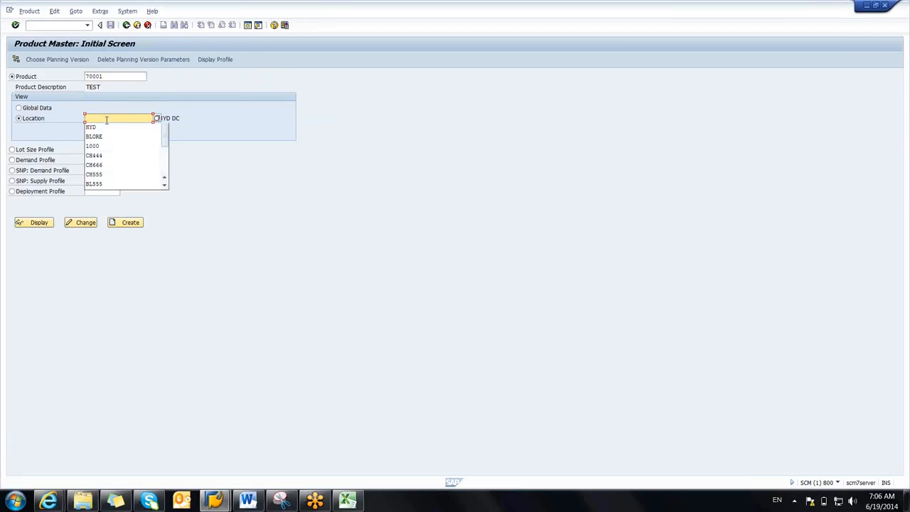
pyautogui.write('C')
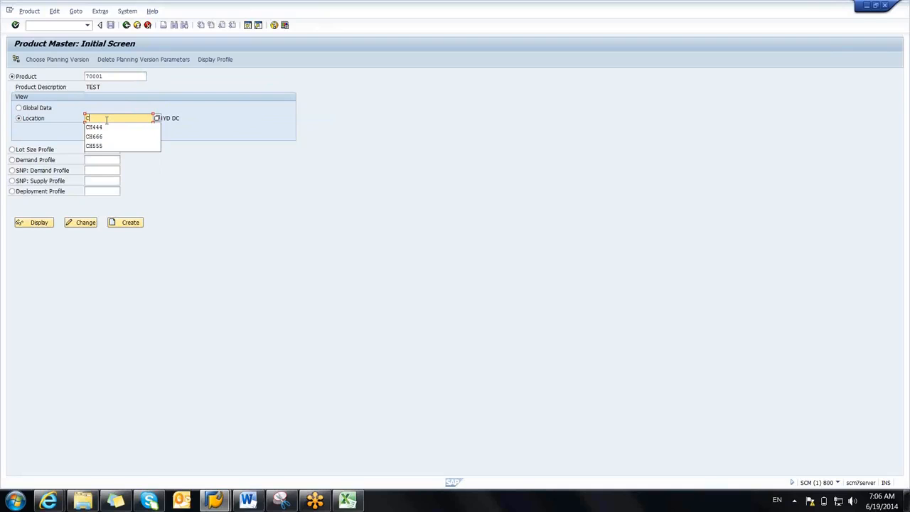
pyautogui.write('HN')
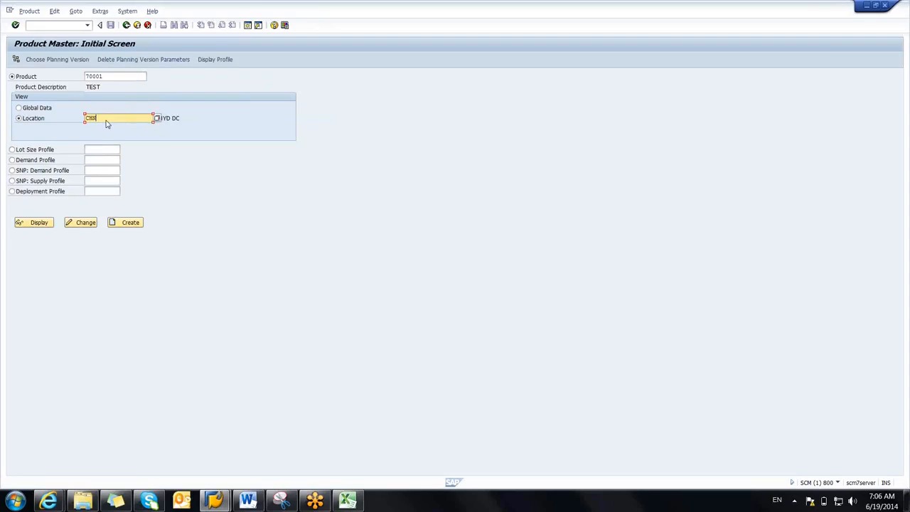
pyautogui.press('Return')
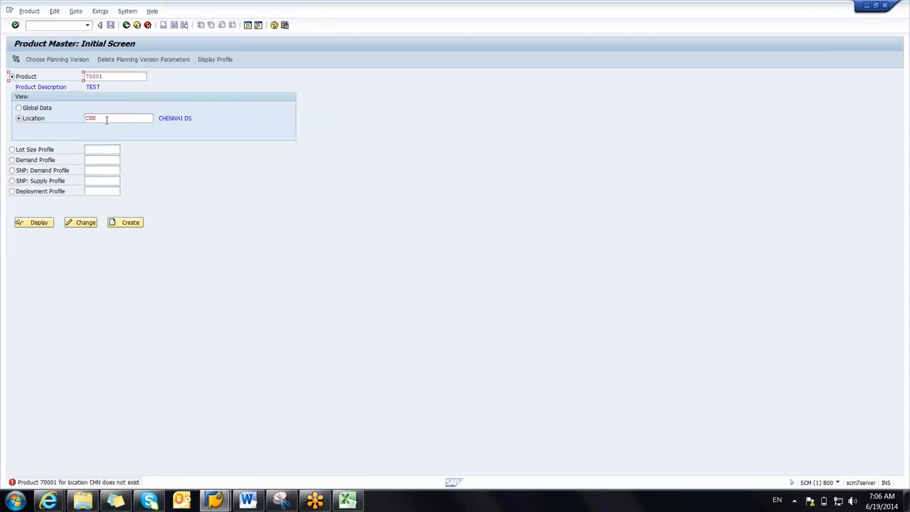
pyautogui.press('BackSpace')
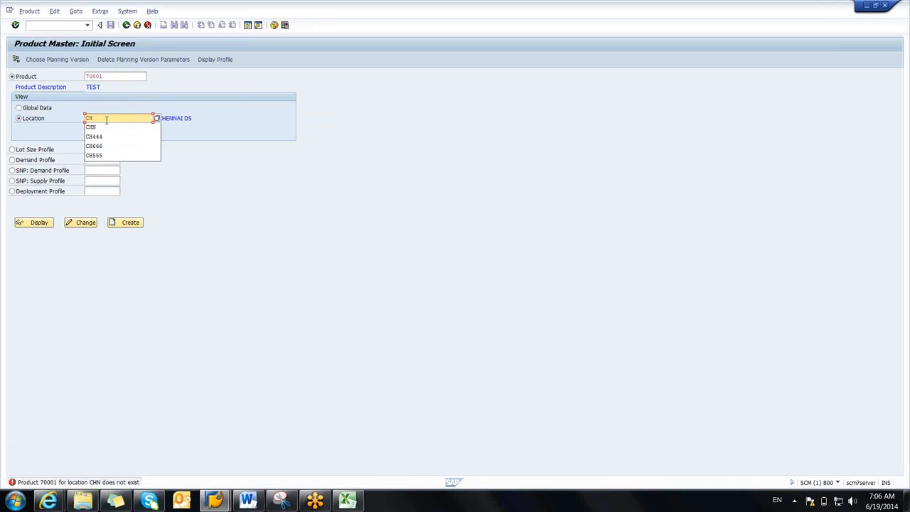
# Step: Open the location master /SAPAPO/LOC3 in a second session and look up location CHN with its location type
pyautogui.click(247, 26)
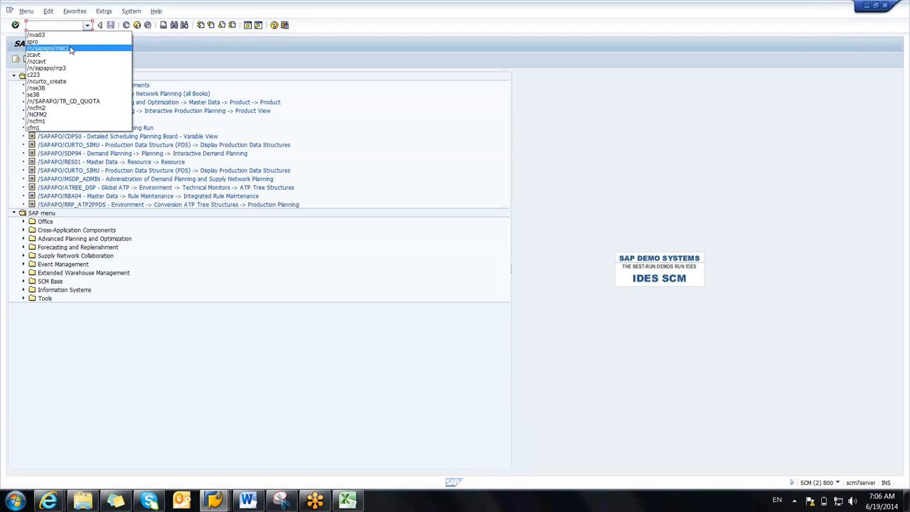
pyautogui.click(71, 45)
pyautogui.click(73, 26)
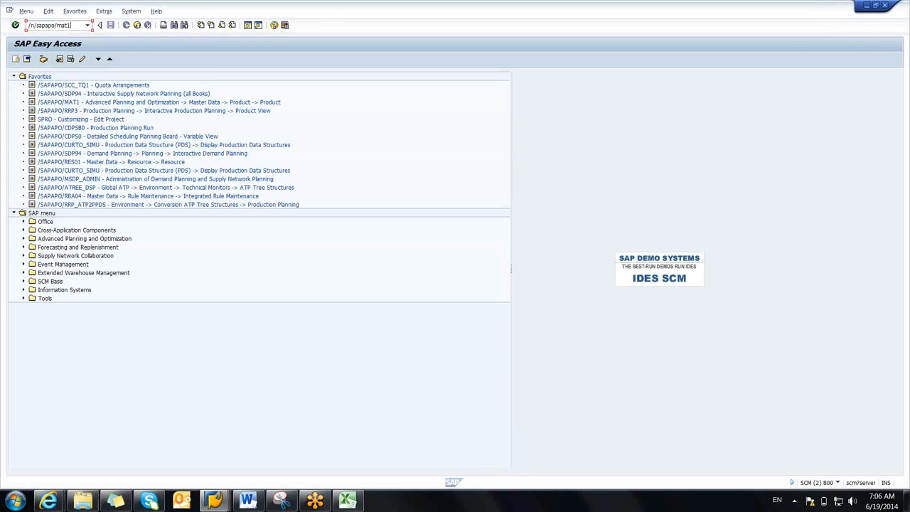
pyautogui.press('BackSpace')
pyautogui.press('BackSpace')
pyautogui.write('LOC3')
pyautogui.press('Return')
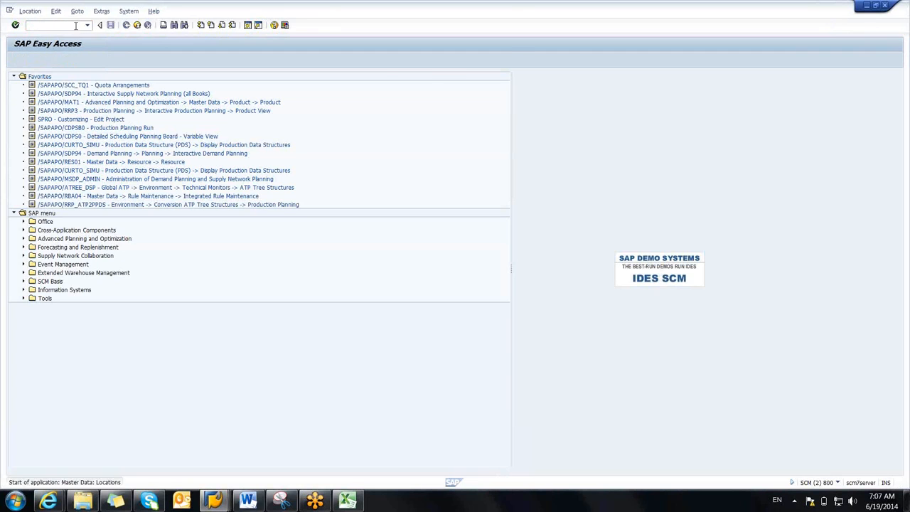
pyautogui.press('BackSpace')
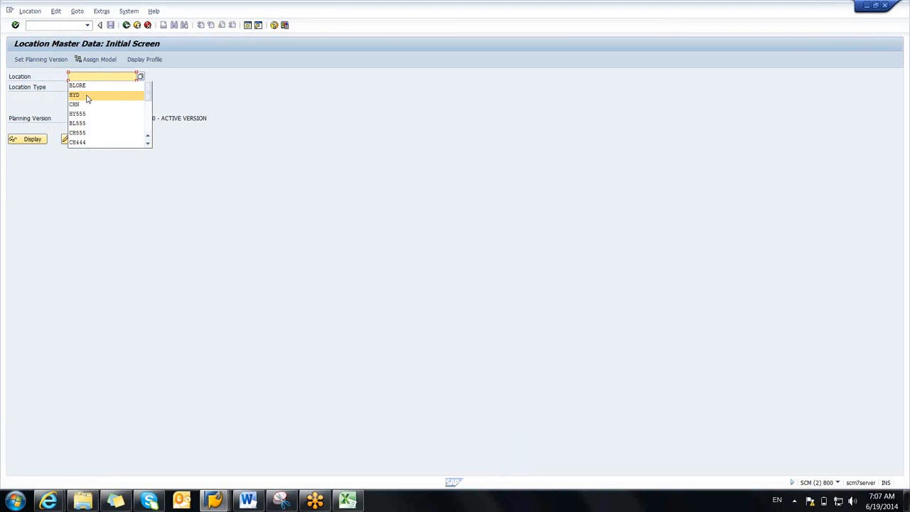
pyautogui.click(85, 105)
pyautogui.press('alt')
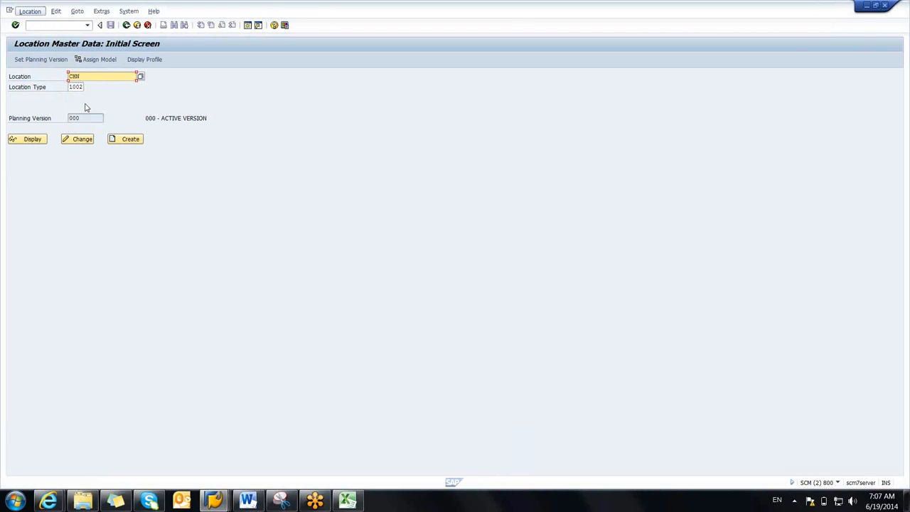
# Step: Back in the product master session, create product 70001 for location CHN, set its procurement type, and save it
pyautogui.hotkey('alt', 'Tab')
pyautogui.press('BackSpace')
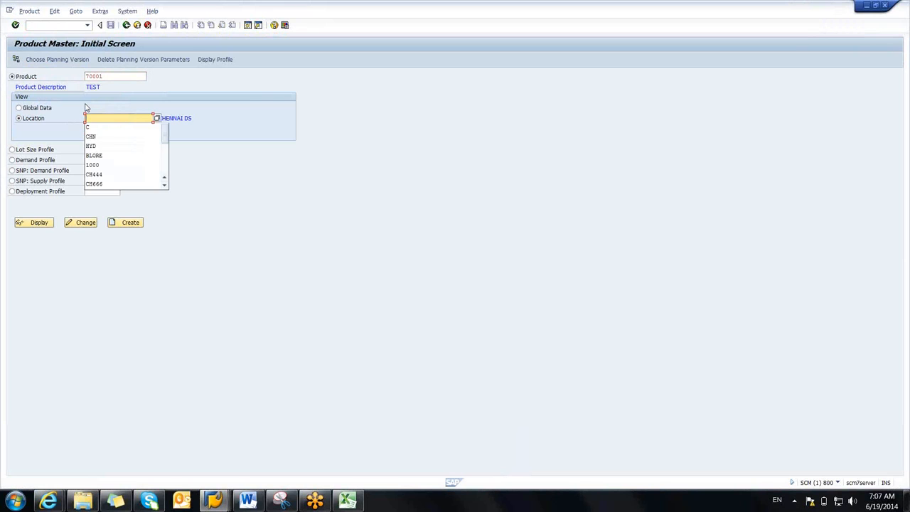
pyautogui.write('CHN')
pyautogui.press('Return')
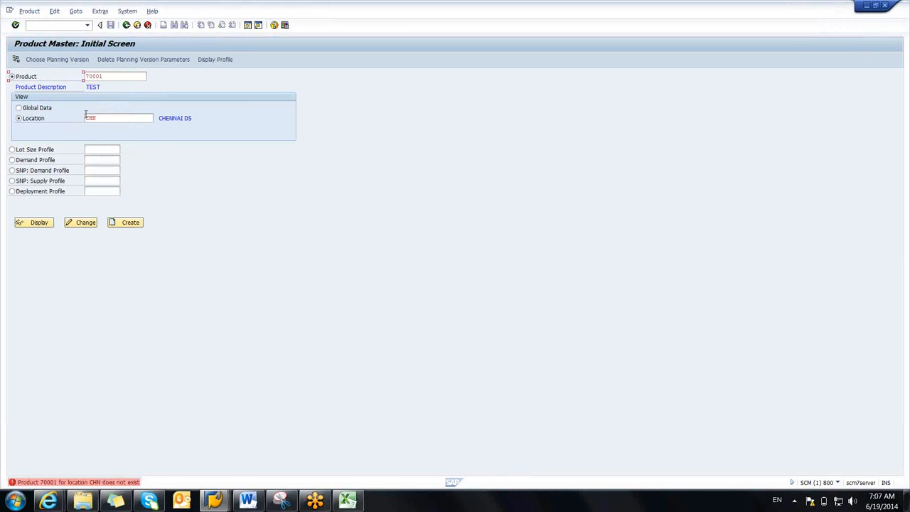
pyautogui.click(135, 223)
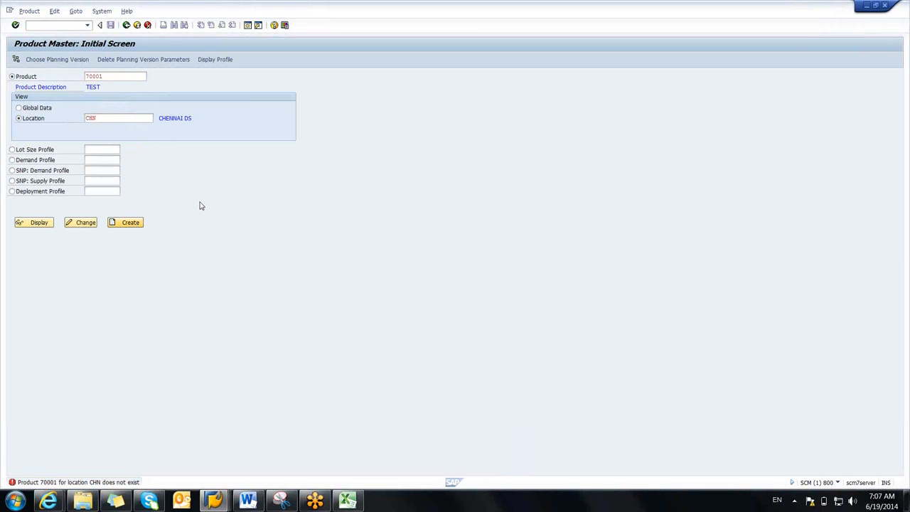
pyautogui.click(87, 150)
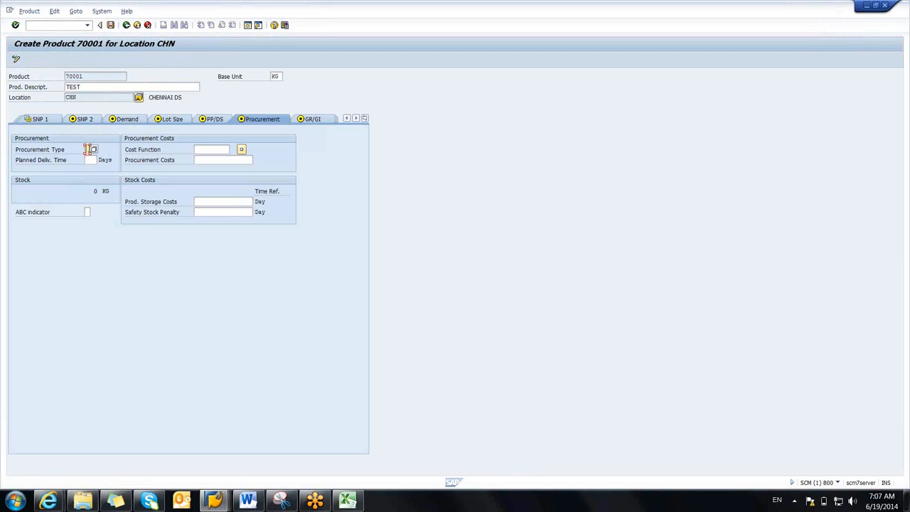
pyautogui.click(111, 25)
pyautogui.click(126, 25)
# Step: Assign product 70001 at location CHN to the active model 000
pyautogui.click(17, 60)
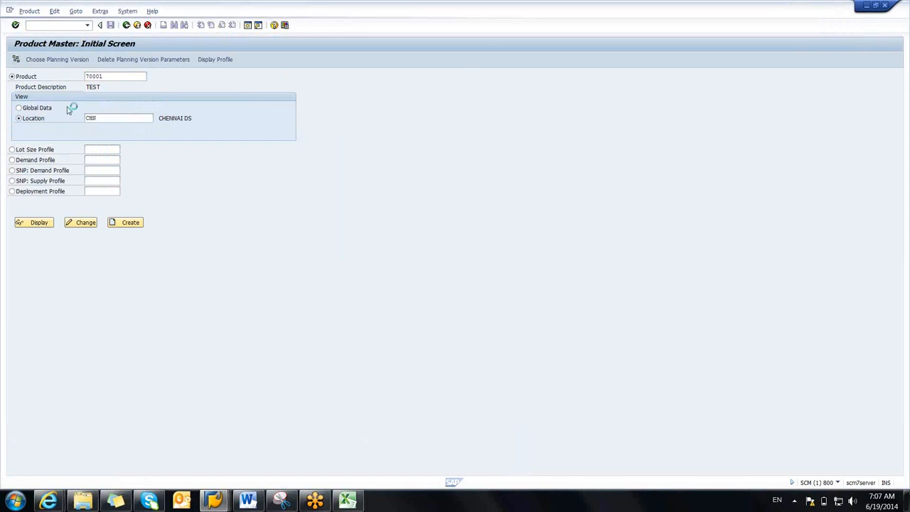
pyautogui.click(13, 102)
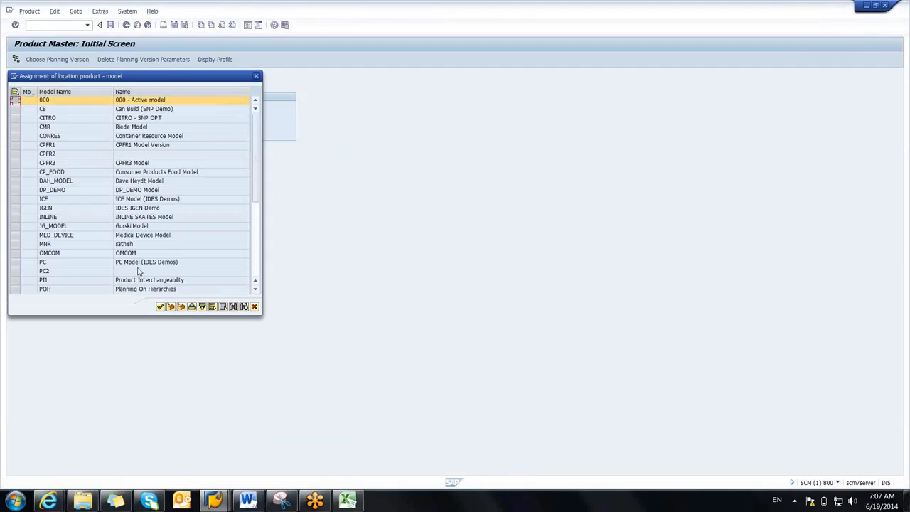
pyautogui.click(171, 308)
pyautogui.click(161, 307)
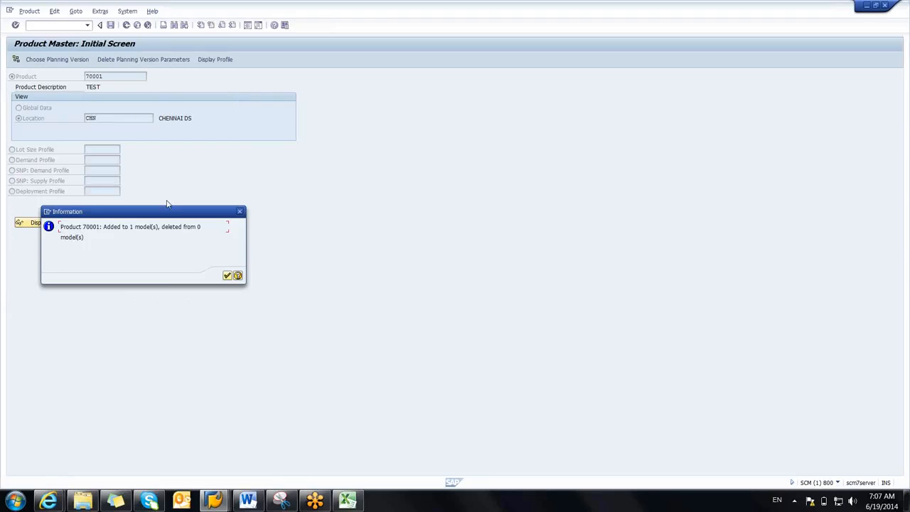
pyautogui.click(228, 277)
# Step: Try to assign product 70001 at location HYD to the active model 000
pyautogui.click(103, 119)
pyautogui.press('BackSpace')
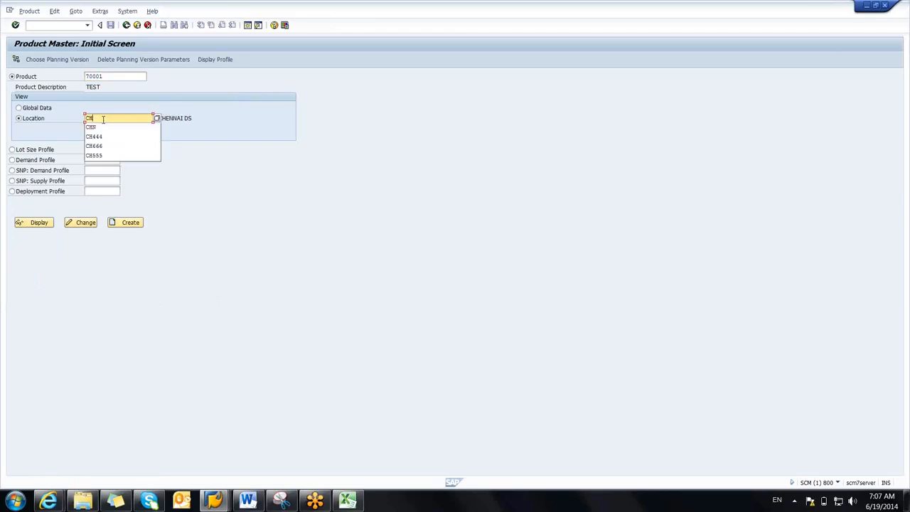
pyautogui.press('BackSpace')
pyautogui.press('BackSpace')
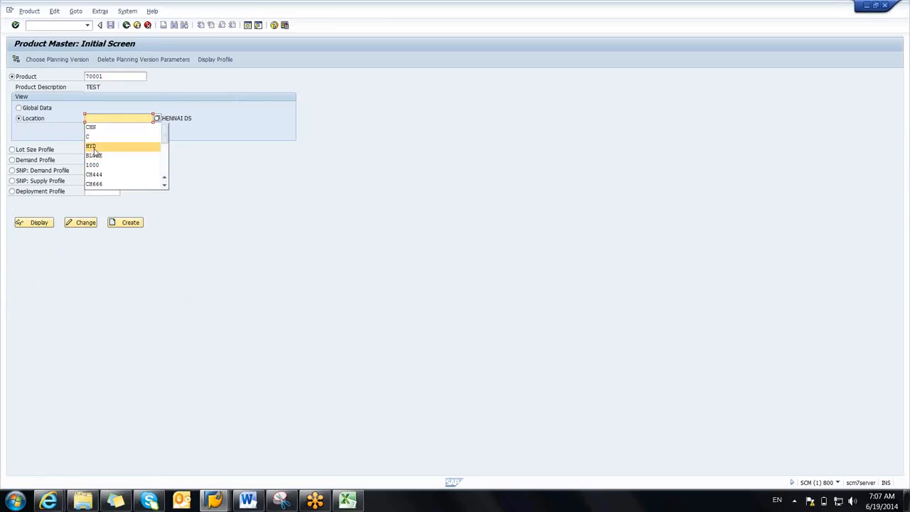
pyautogui.click(91, 146)
pyautogui.click(19, 61)
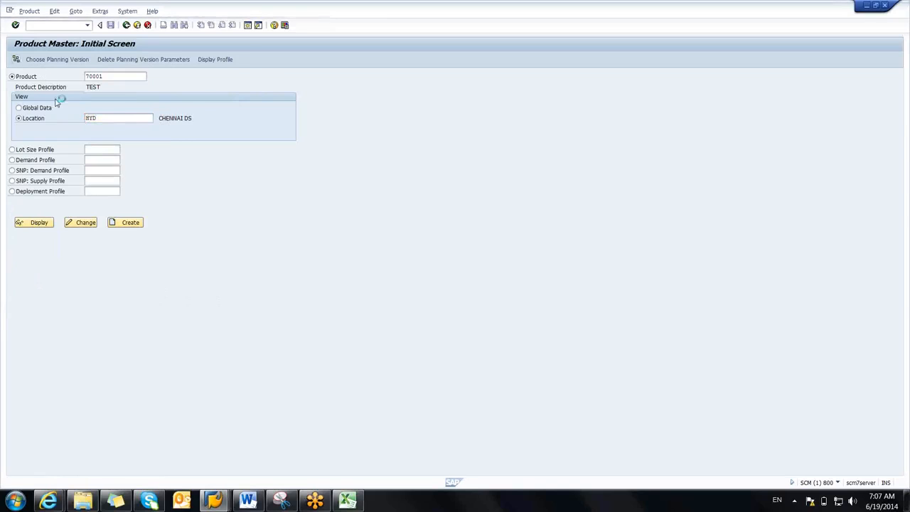
pyautogui.click(19, 100)
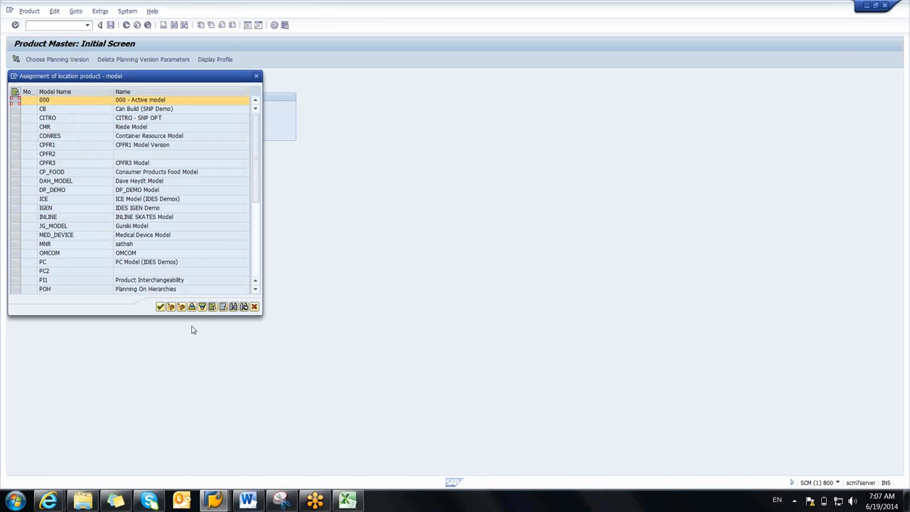
pyautogui.click(161, 307)
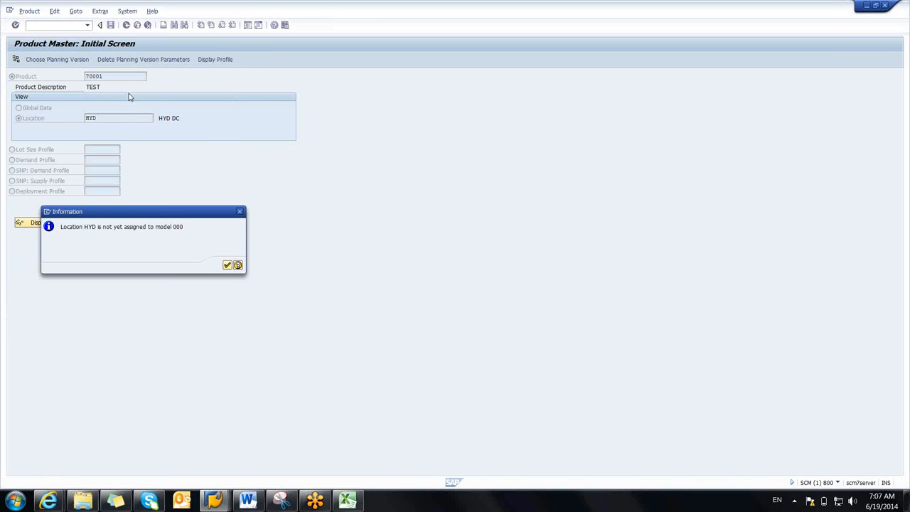
pyautogui.press('Return')
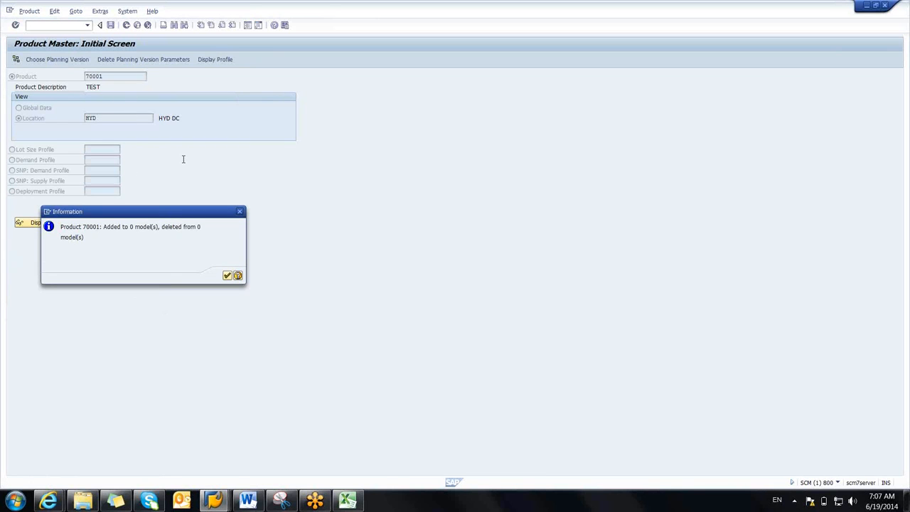
pyautogui.press('Return')
# Step: Leave the product master and select the favorite /SAPAPO/MSDP_ADMIN for administering Demand Planning and Supply Network Planning
pyautogui.click(127, 25)
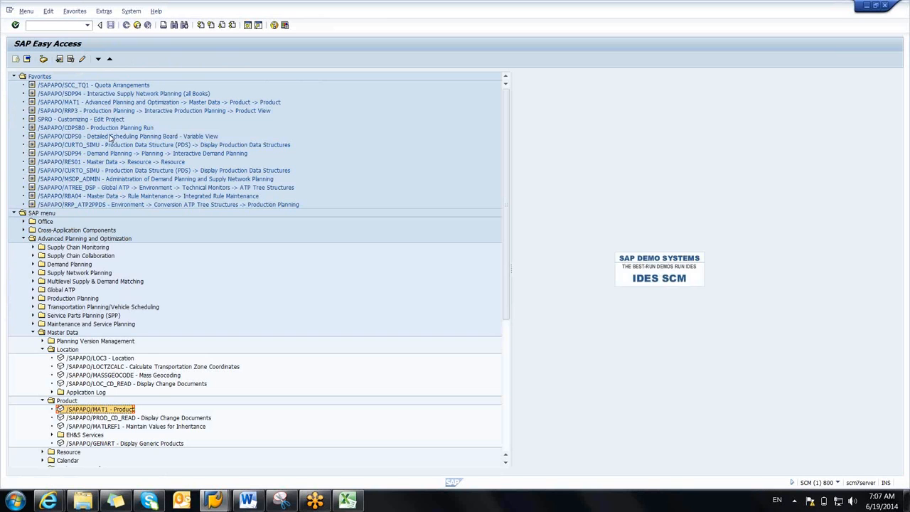
pyautogui.click(80, 154)
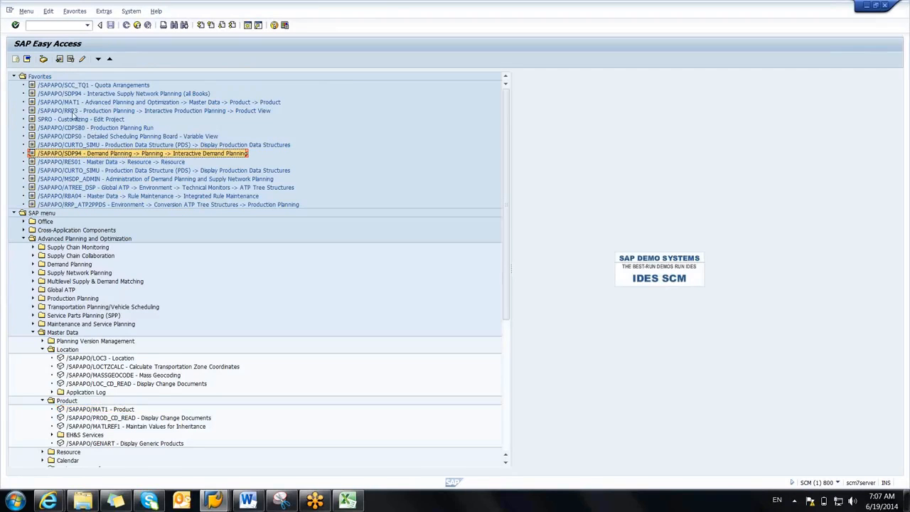
pyautogui.click(84, 179)
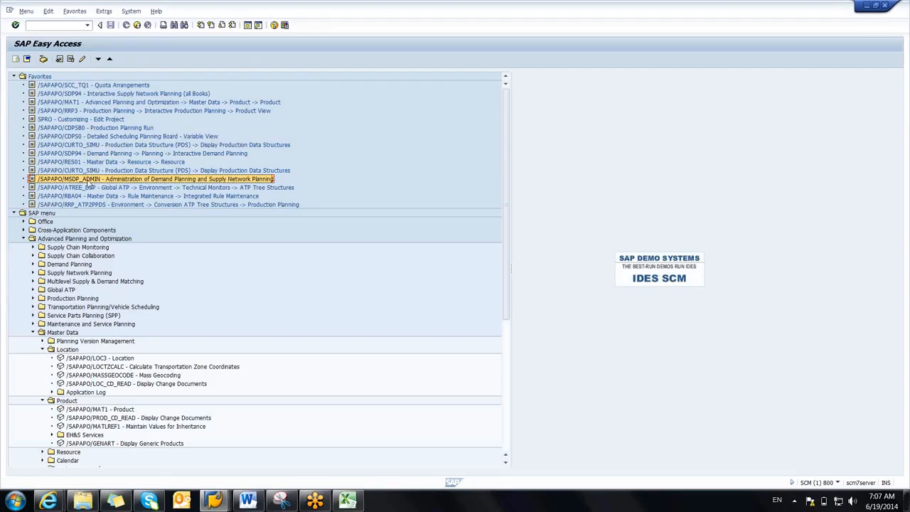
pyautogui.click(43, 103)
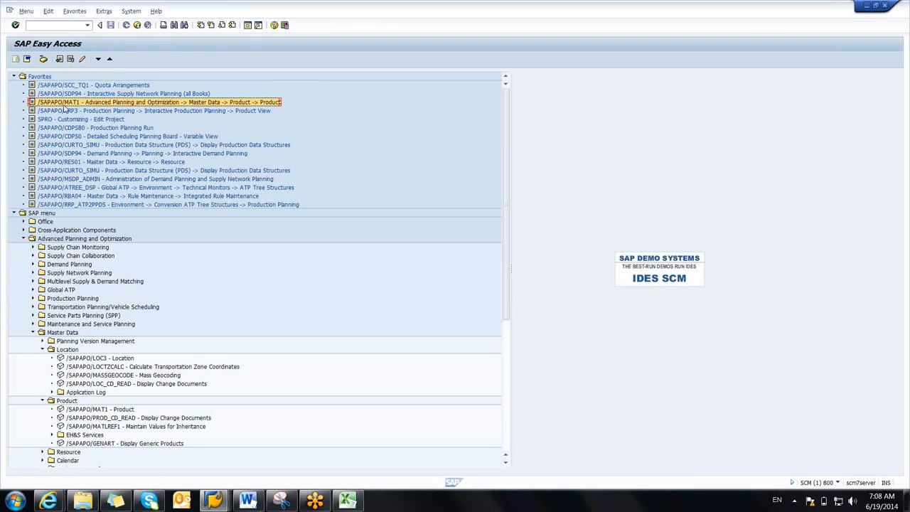
pyautogui.doubleClick(68, 104)
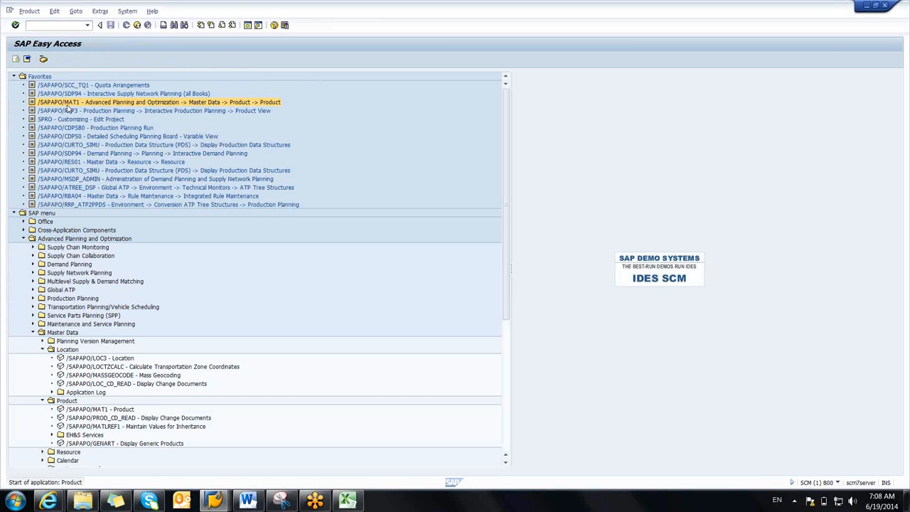
pyautogui.click(126, 26)
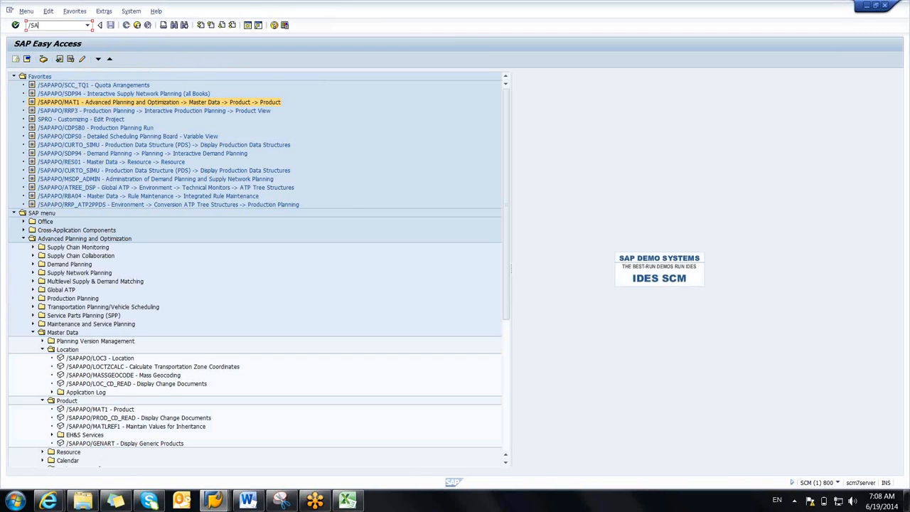
pyautogui.write('/SAPAPO/MAT1')
pyautogui.press('Return')
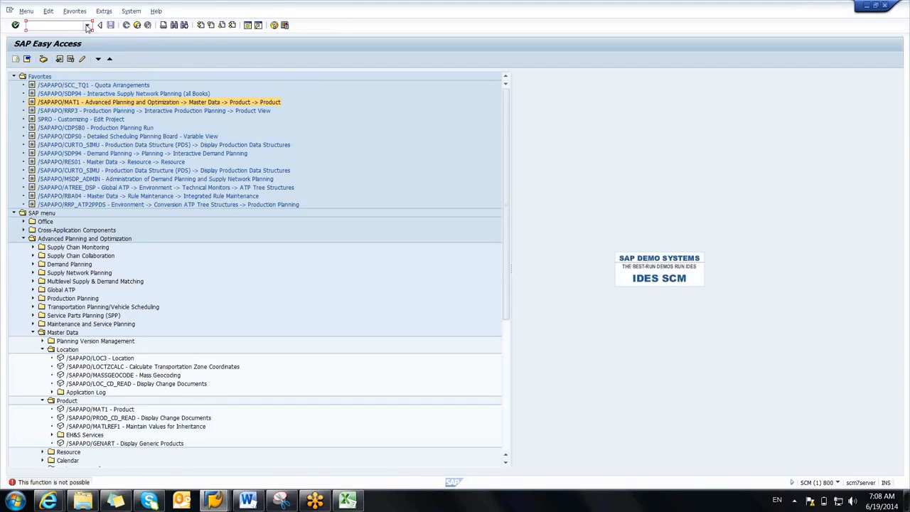
pyautogui.click(88, 27)
pyautogui.click(29, 25)
pyautogui.write('/N')
pyautogui.press('Return')
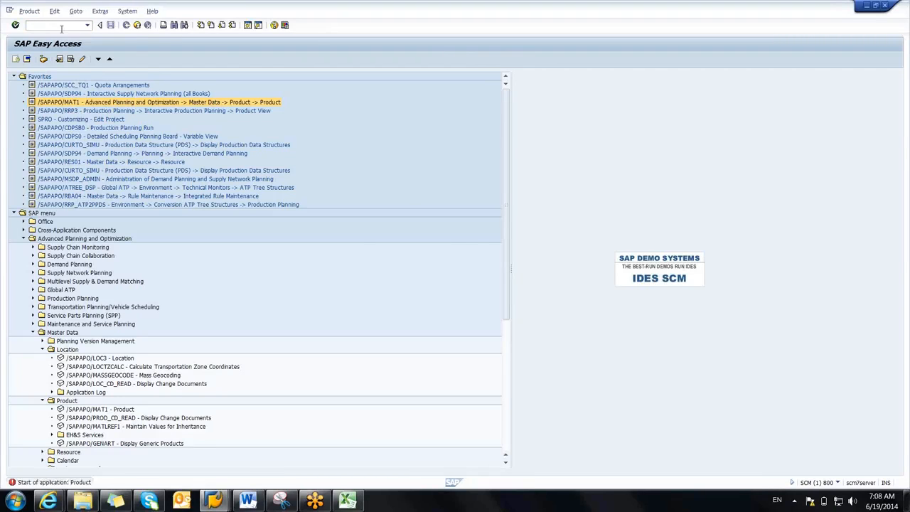
pyautogui.click(125, 24)
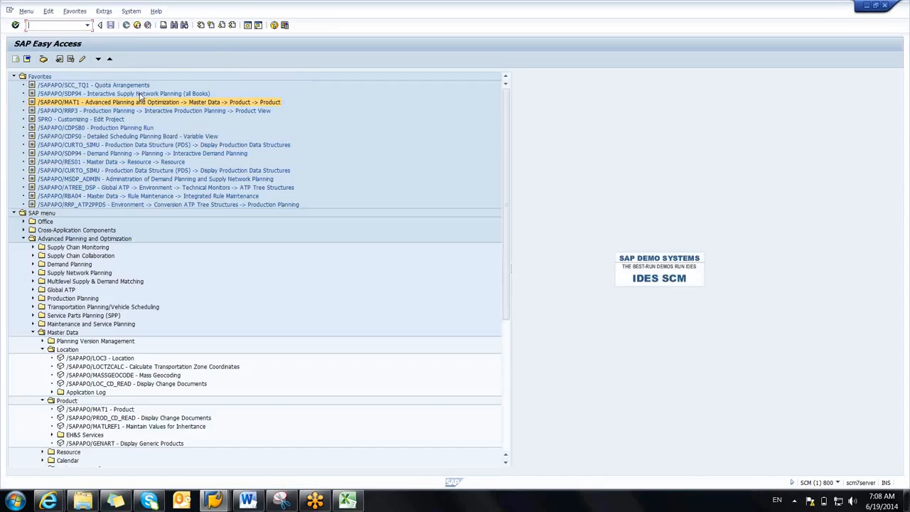
pyautogui.click(60, 112)
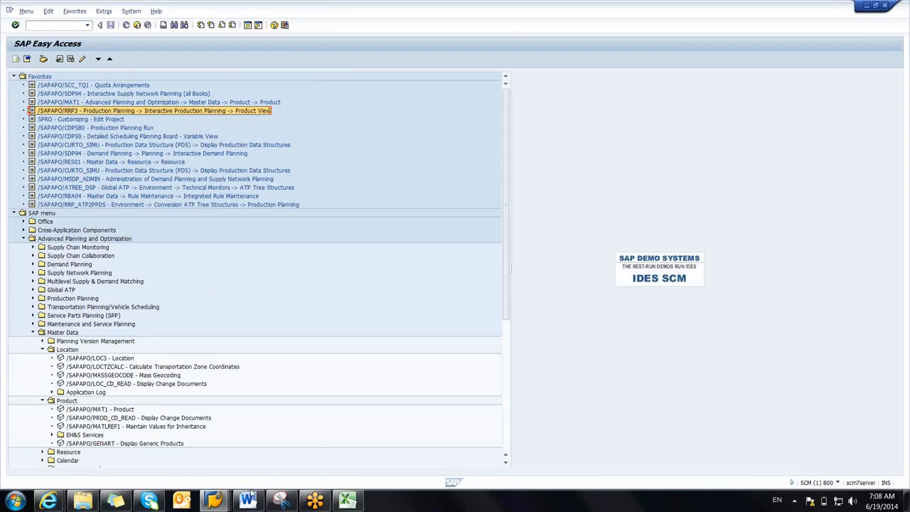
# Step: Switch to Excel and examine the supply network on Sheet2, covering the CHN, BLORE and HYD branches and their demand locations for product 70001
pyautogui.click(346, 502)
pyautogui.moveTo(716, 113); pyautogui.dragTo(683, 357)
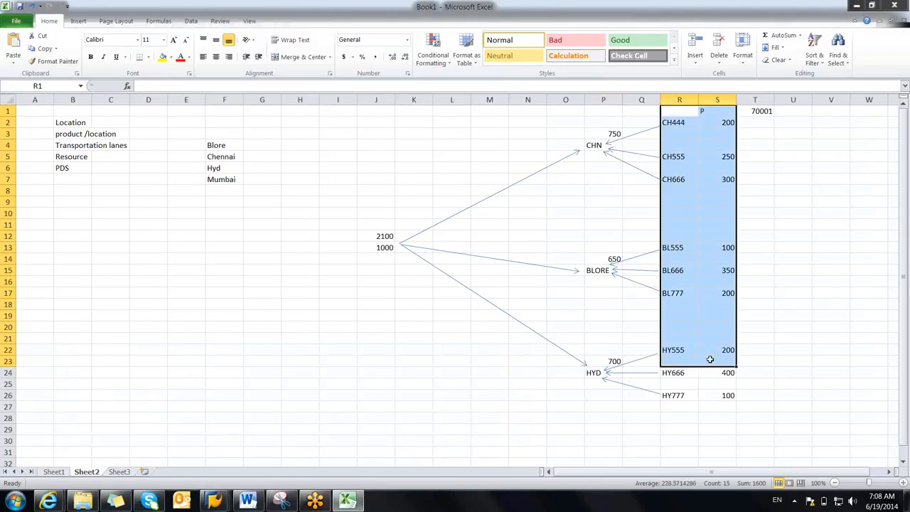
pyautogui.click(603, 126)
pyautogui.moveTo(628, 349); pyautogui.dragTo(628, 363)
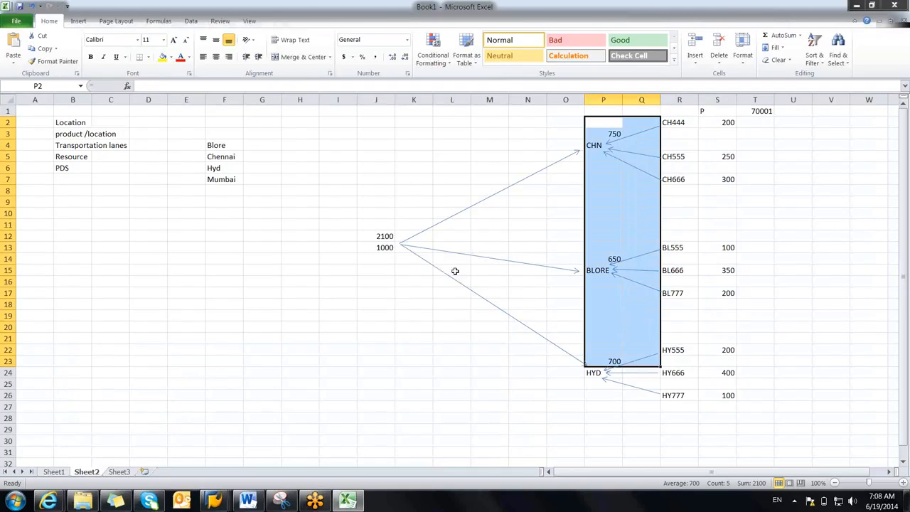
pyautogui.click(388, 245)
pyautogui.click(385, 200)
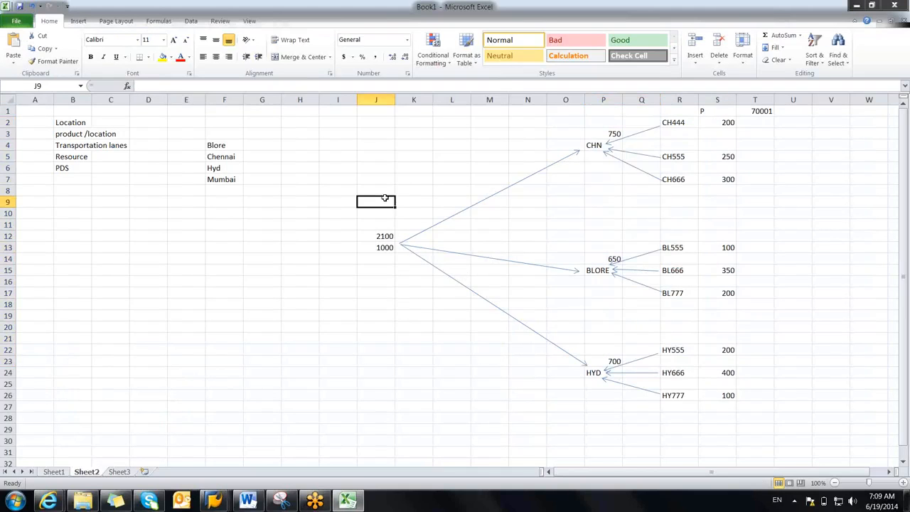
pyautogui.click(759, 111)
pyautogui.moveTo(682, 111); pyautogui.dragTo(732, 399)
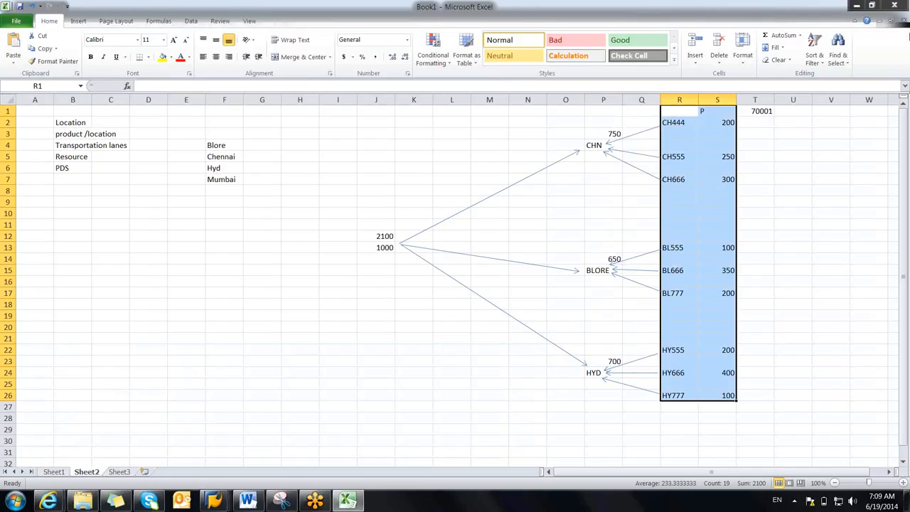
pyautogui.click(904, 23)
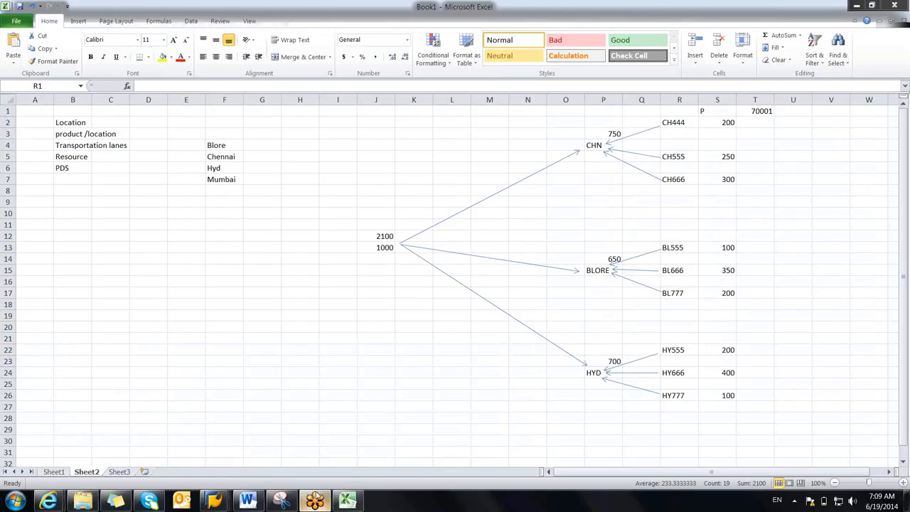
pyautogui.moveTo(316, 500)
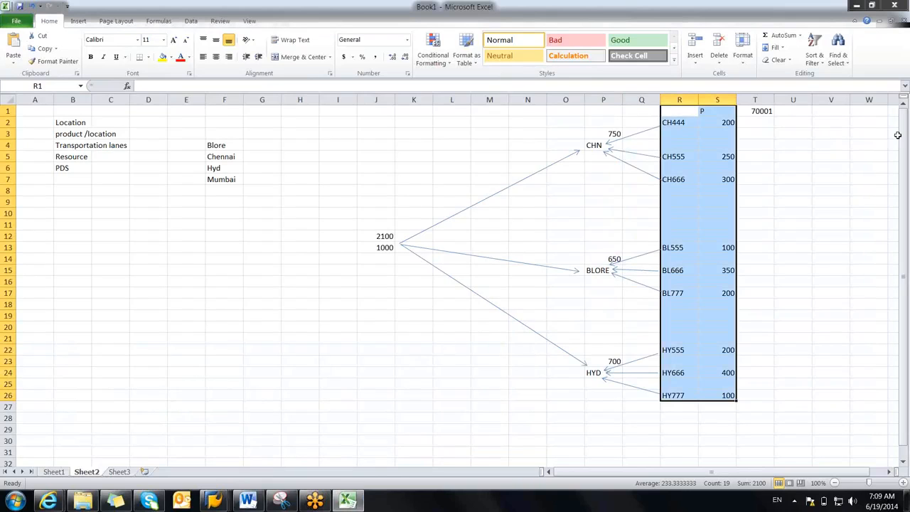
pyautogui.click(904, 23)
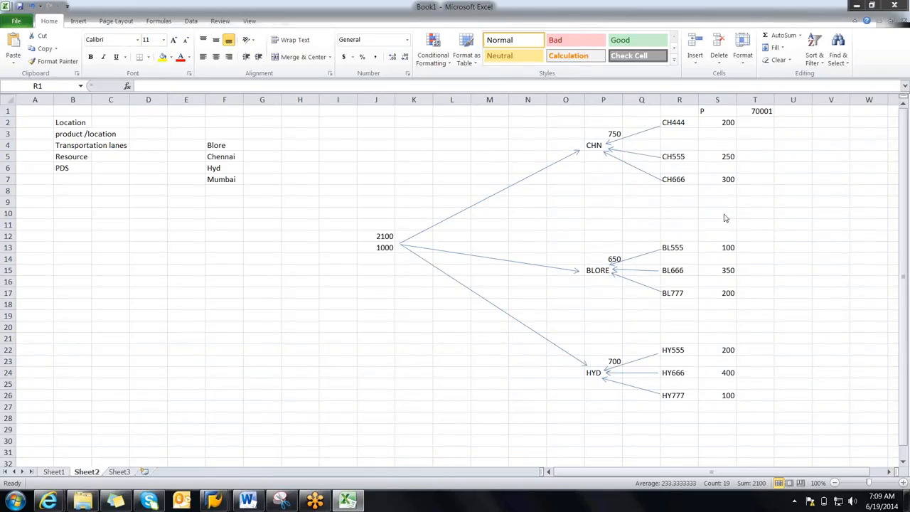
pyautogui.click(675, 114)
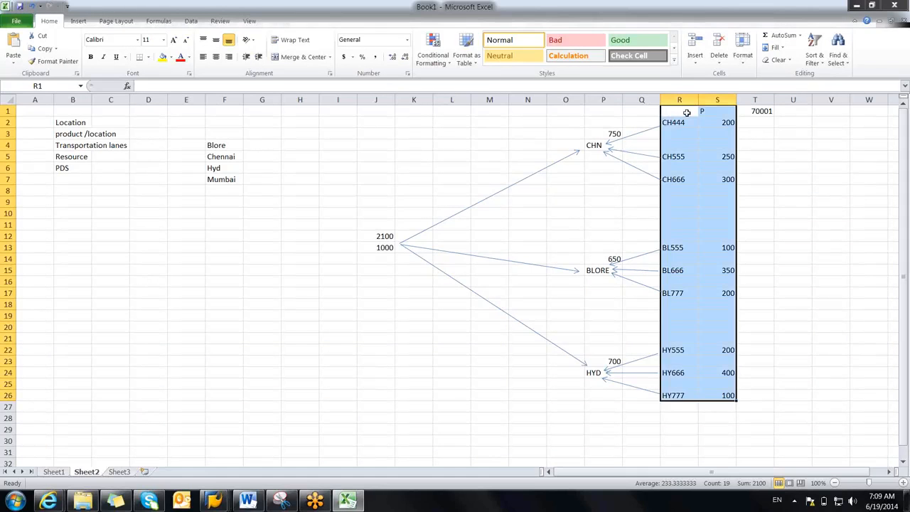
pyautogui.click(597, 111)
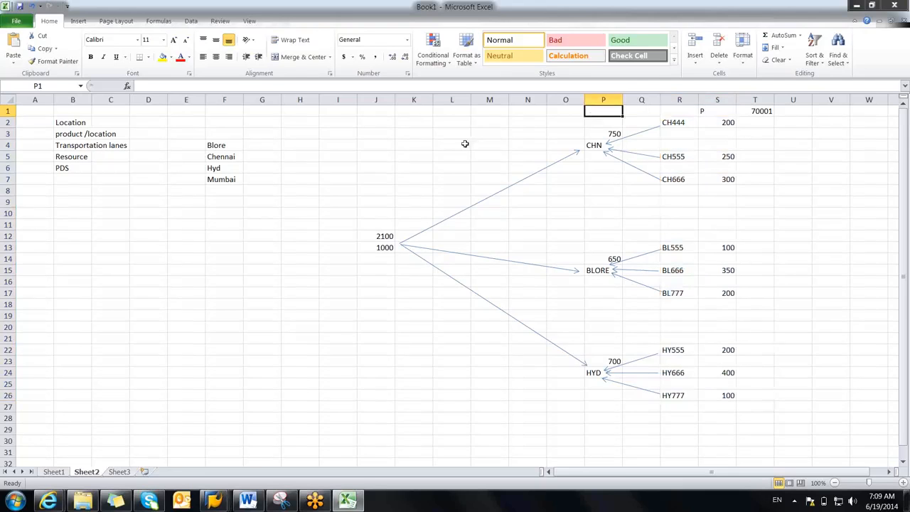
pyautogui.click(378, 155)
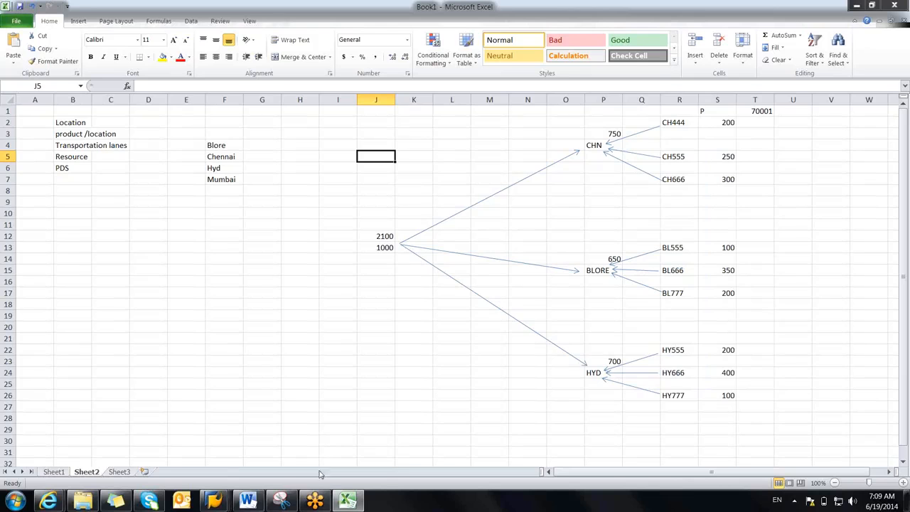
# Step: Return to the SAP location master session, leave it, and open transportation lane maintenance /SAPAPO/SCC_TL1 from the APO master data
pyautogui.moveTo(315, 500)
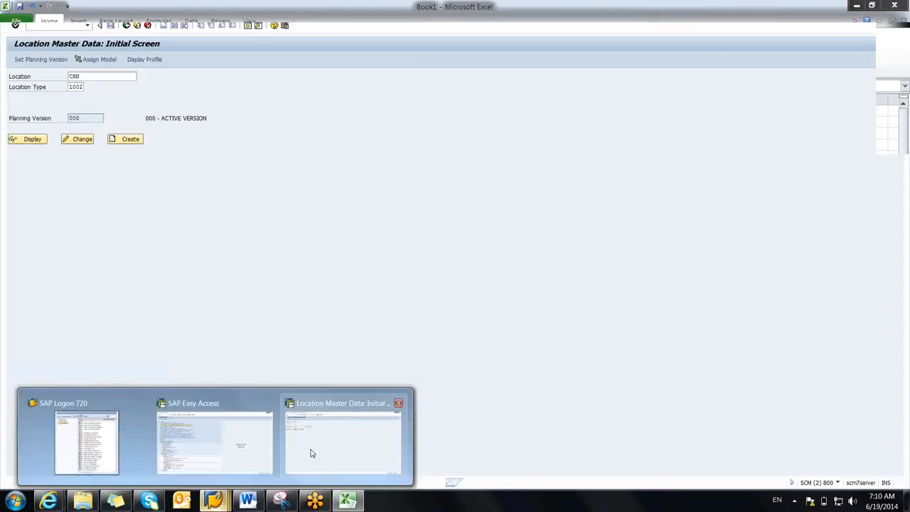
pyautogui.click(308, 455)
pyautogui.click(127, 25)
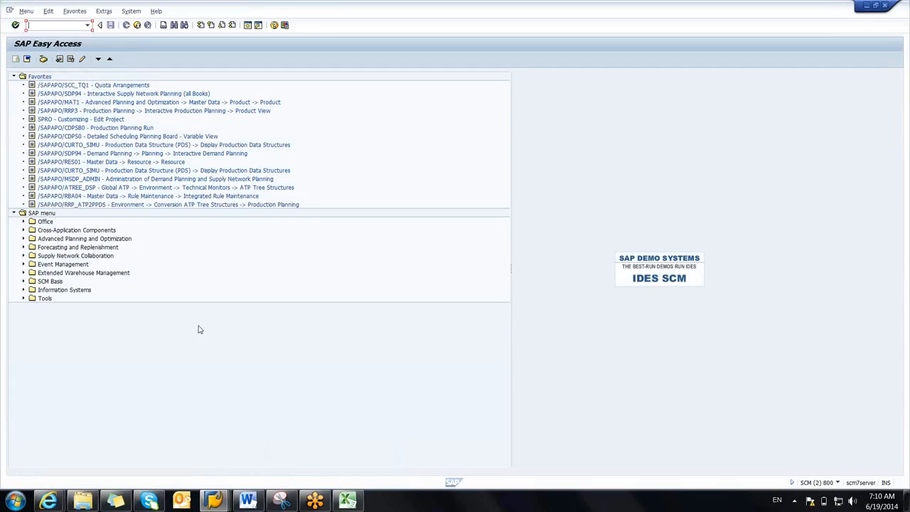
pyautogui.click(23, 239)
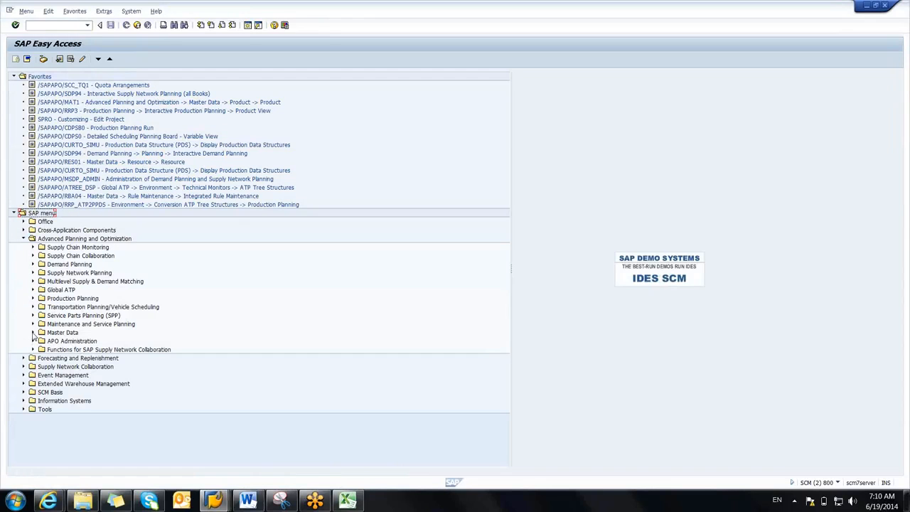
pyautogui.click(32, 332)
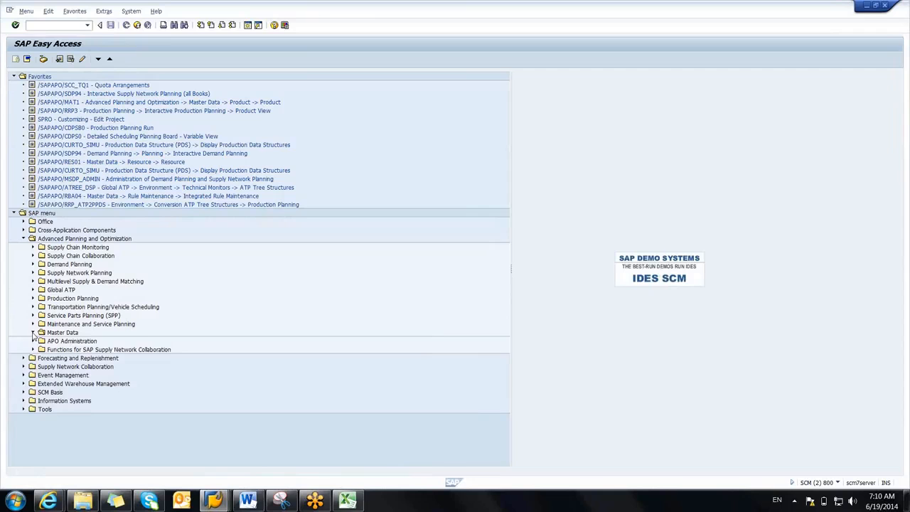
pyautogui.click(42, 392)
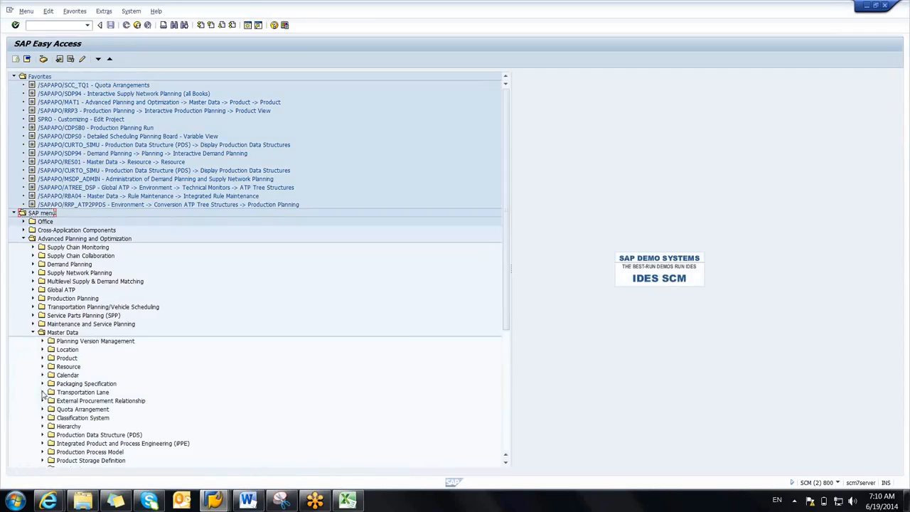
pyautogui.click(104, 402)
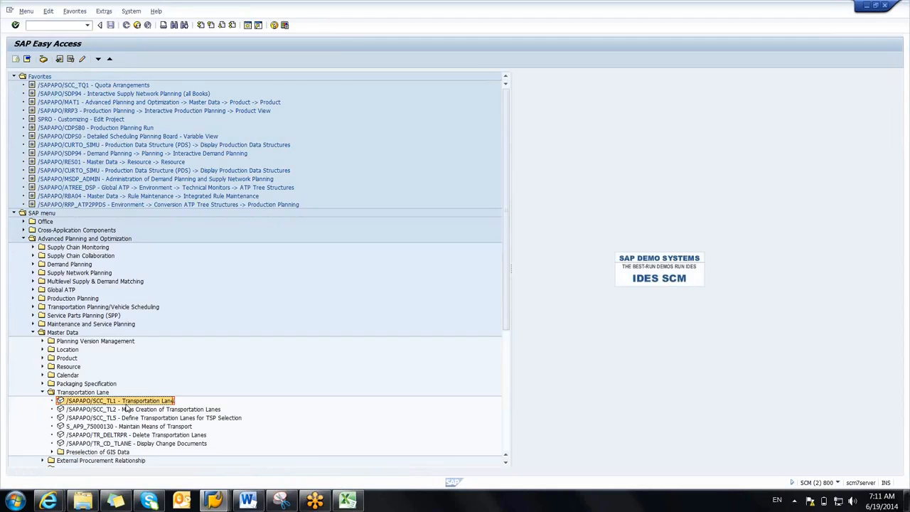
pyautogui.doubleClick(107, 403)
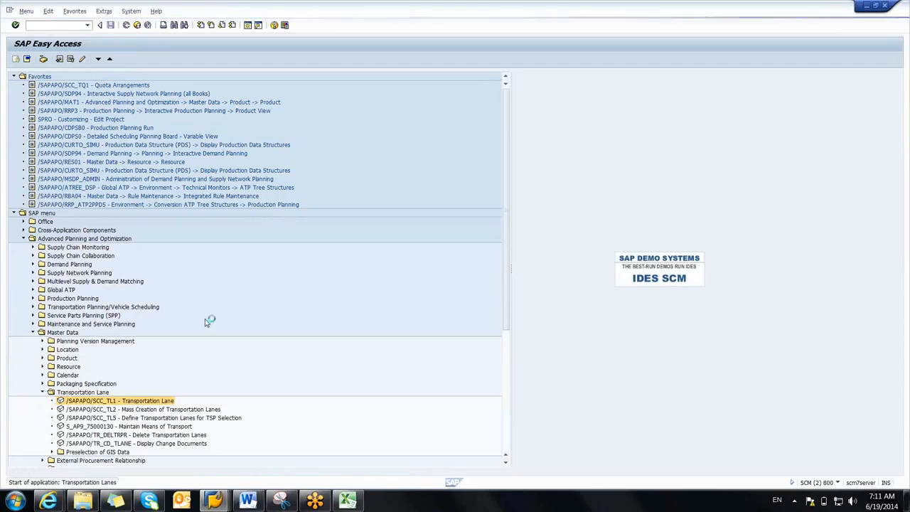
# Step: Check the link between CH444 and CHN in the Excel supply network, then return to SAP
pyautogui.click(346, 501)
pyautogui.click(686, 123)
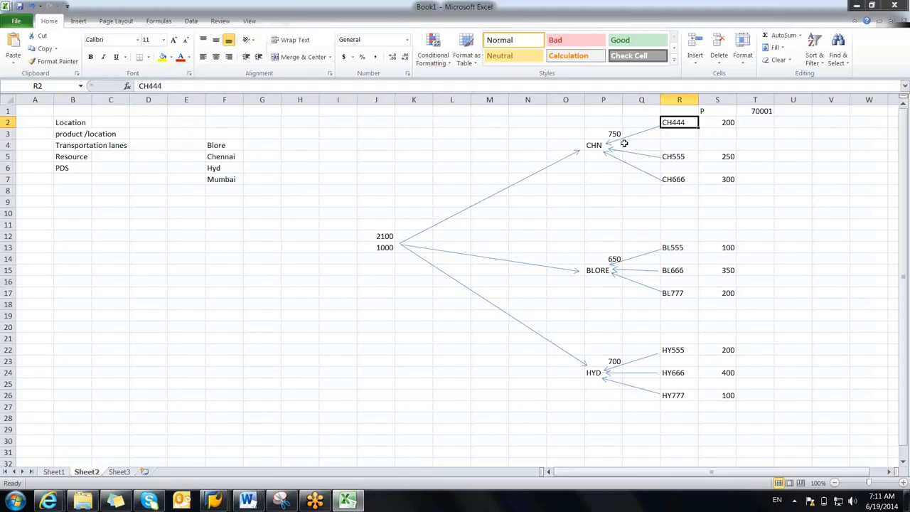
pyautogui.click(607, 145)
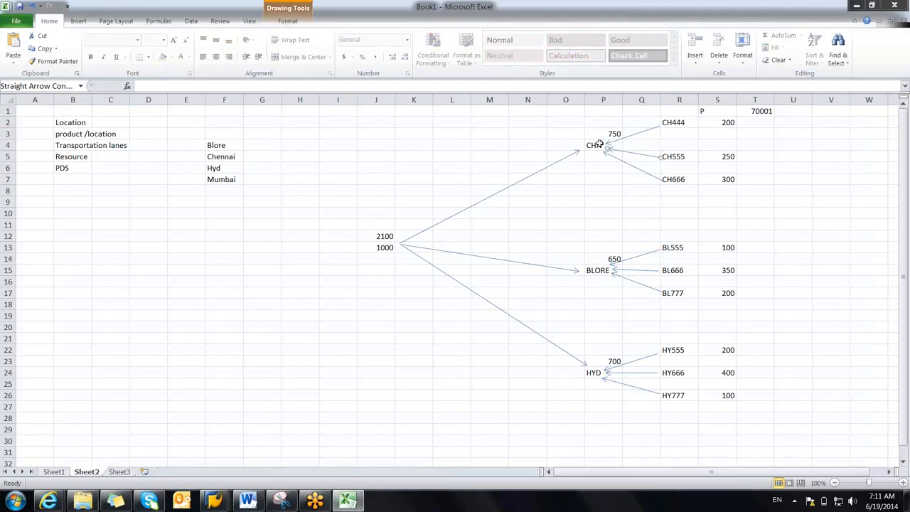
pyautogui.click(600, 144)
pyautogui.hotkey('alt', 'Tab')
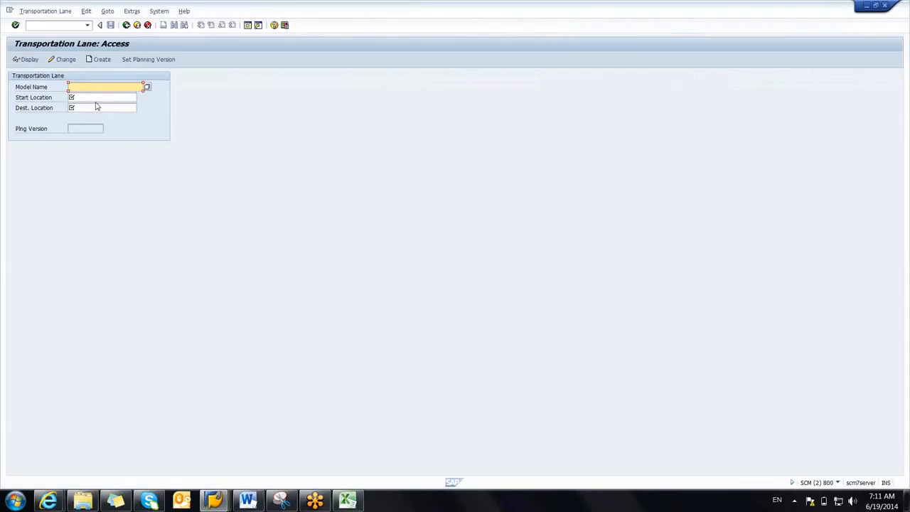
# Step: Specify the transportation lane with model 000, start location CHN and destination location CH444, checking both locations against the Excel network
pyautogui.write('000')
pyautogui.click(83, 98)
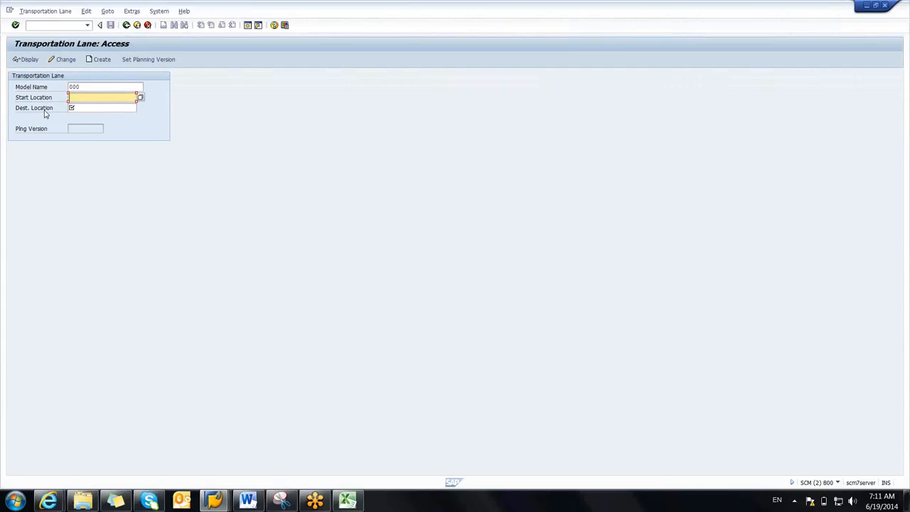
pyautogui.click(77, 109)
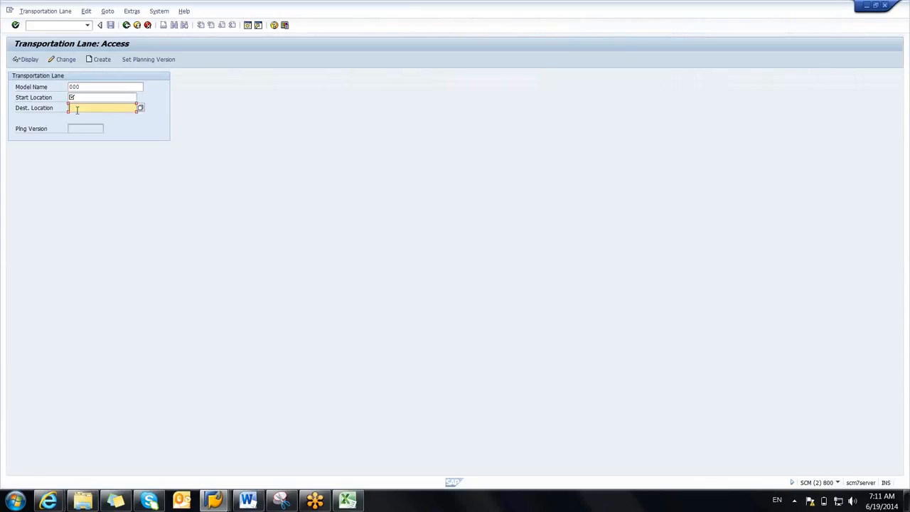
pyautogui.hotkey('alt', 'Tab')
pyautogui.click(679, 122)
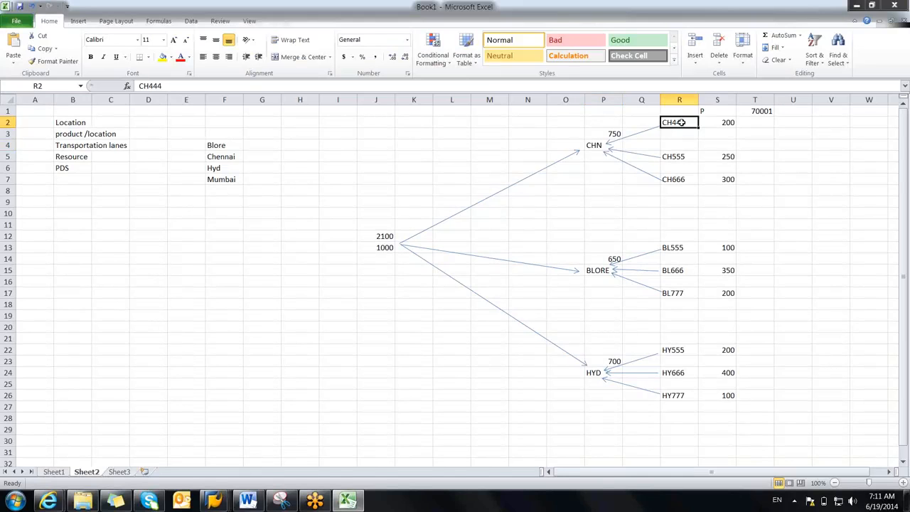
pyautogui.click(601, 146)
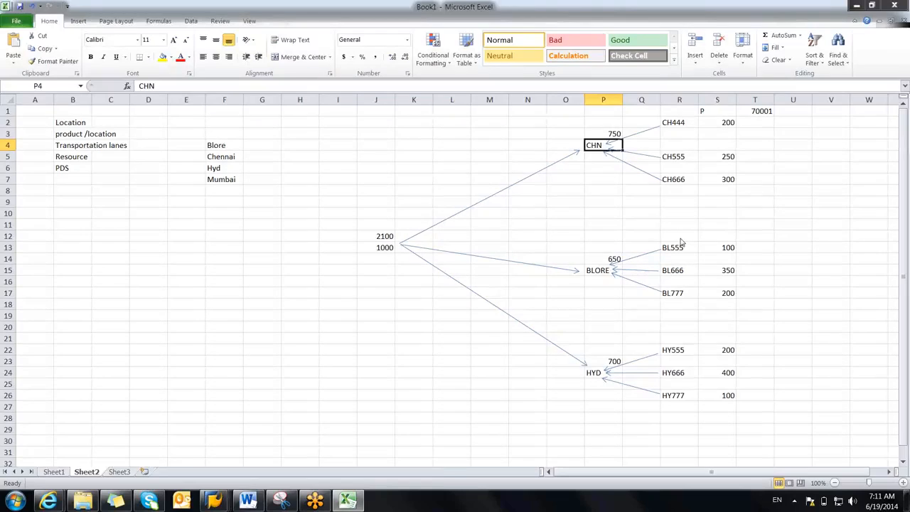
pyautogui.hotkey('alt', 'Tab')
pyautogui.write('CH444')
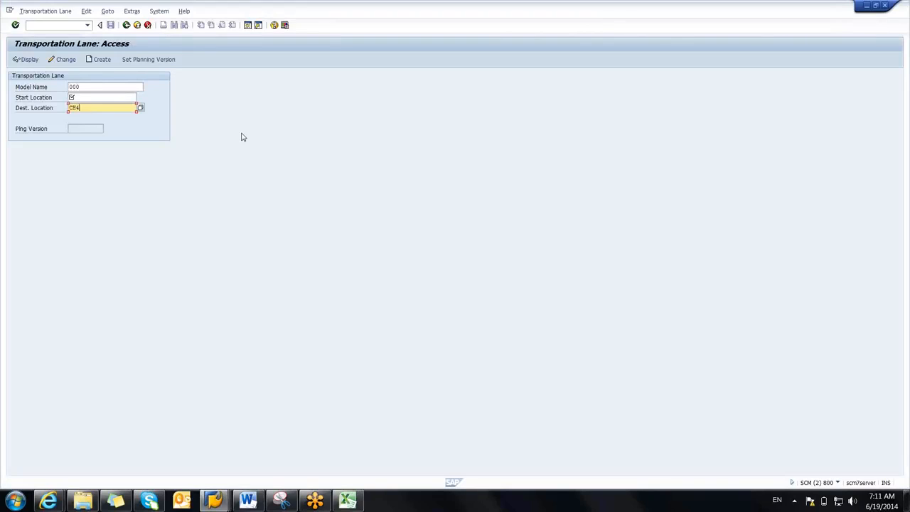
pyautogui.click(86, 97)
pyautogui.write('CHN')
pyautogui.press('Return')
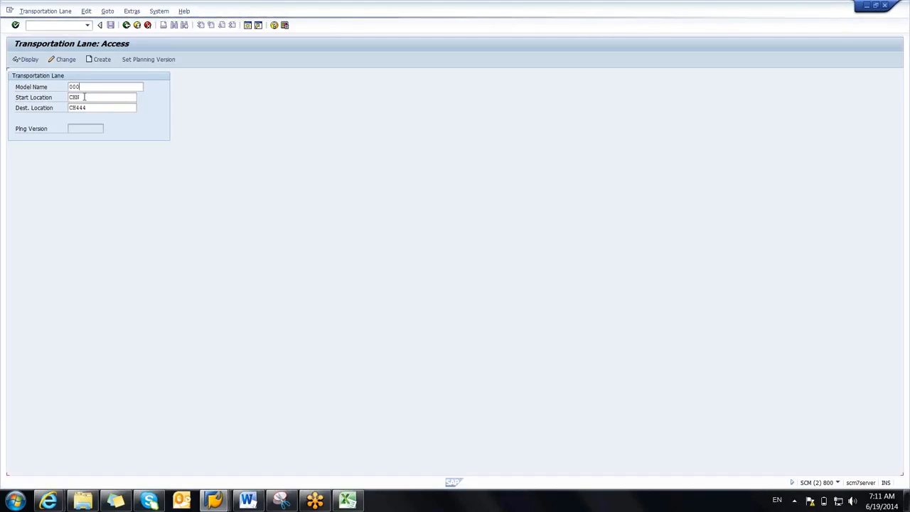
# Step: Create the CHN to CH444 transportation lane and add a product procurement entry covering all products
pyautogui.click(101, 62)
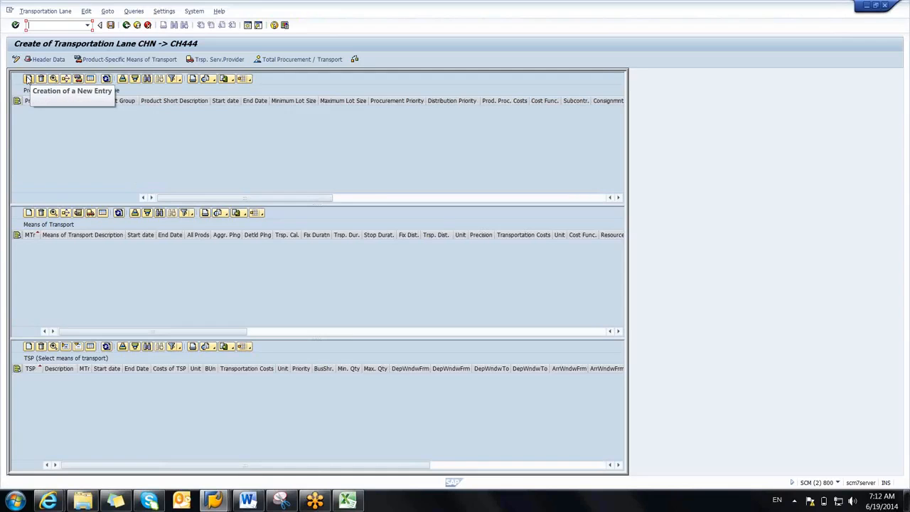
pyautogui.click(29, 79)
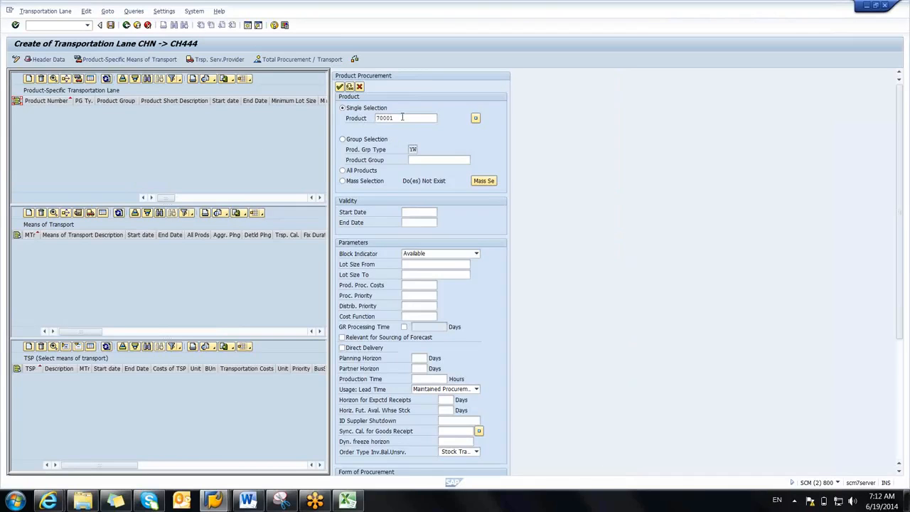
pyautogui.click(403, 118)
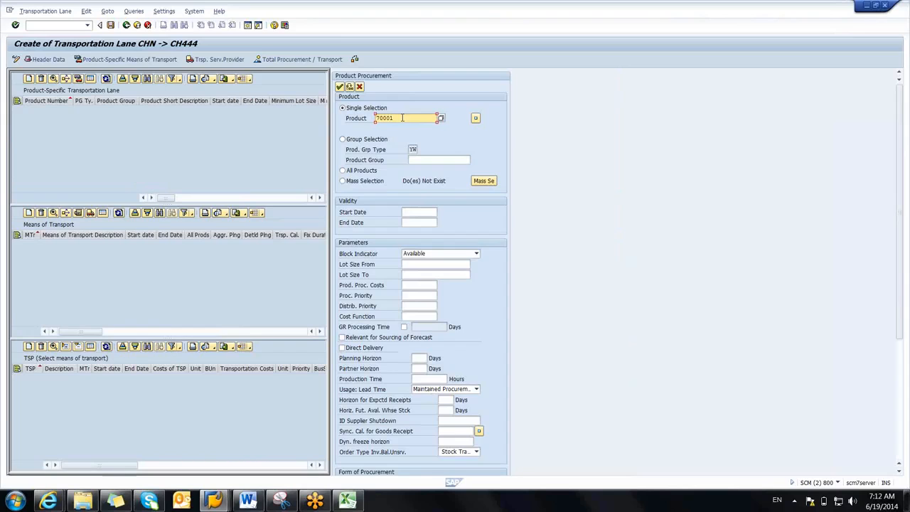
pyautogui.click(342, 171)
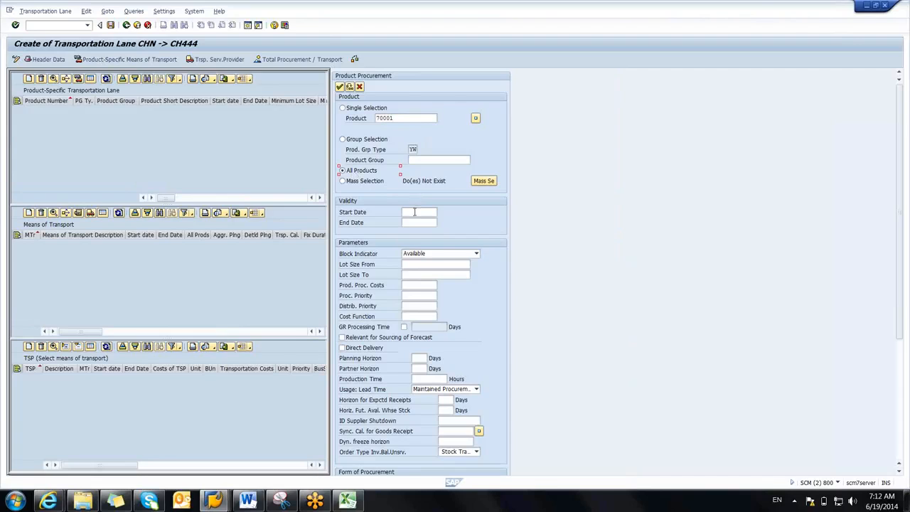
# Step: Set the all-products entry's validity from 19.06.2014 to 31.12.2020 and apply it to the lane
pyautogui.click(415, 211)
pyautogui.write('19.062.2014')
pyautogui.click(410, 222)
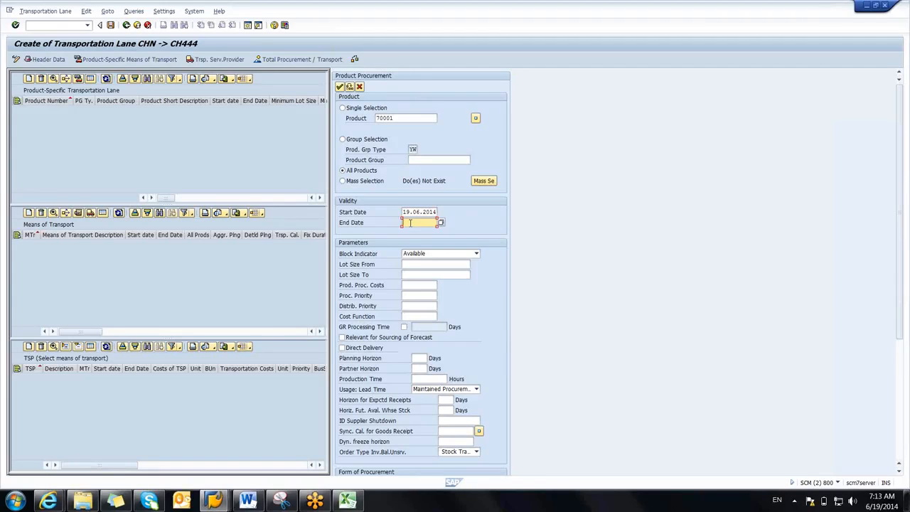
pyautogui.write('31.12')
pyautogui.write('.201')
pyautogui.press('BackSpace')
pyautogui.press('BackSpace')
pyautogui.write('20')
pyautogui.press('Return')
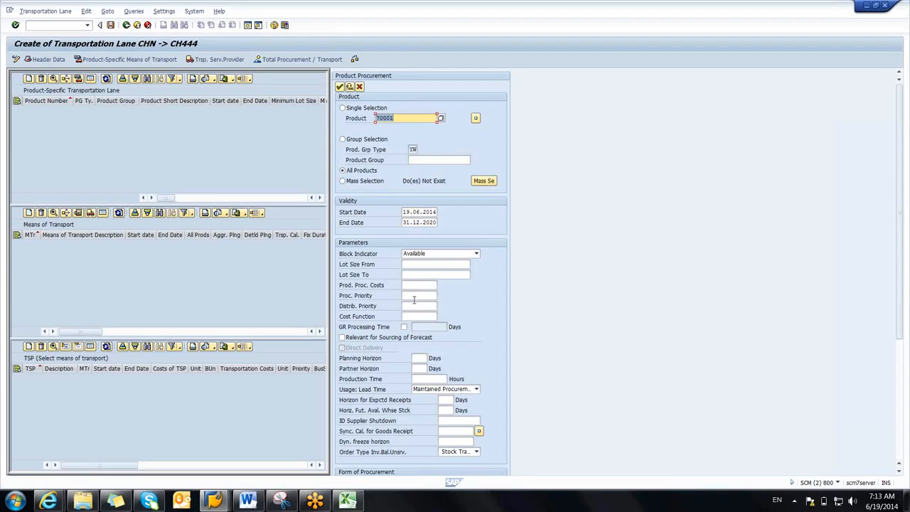
pyautogui.click(340, 86)
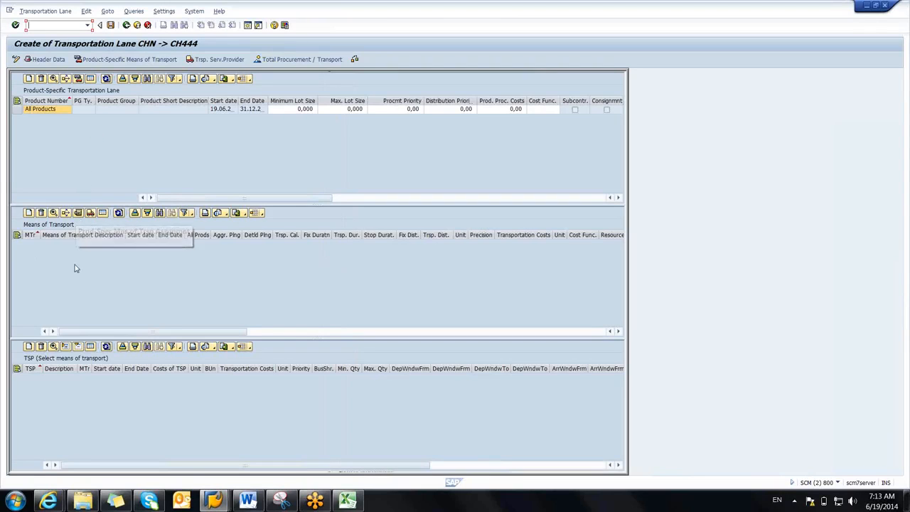
# Step: Add a means of transport entry to the lane and choose 0001 Truck from the available transport means
pyautogui.click(29, 213)
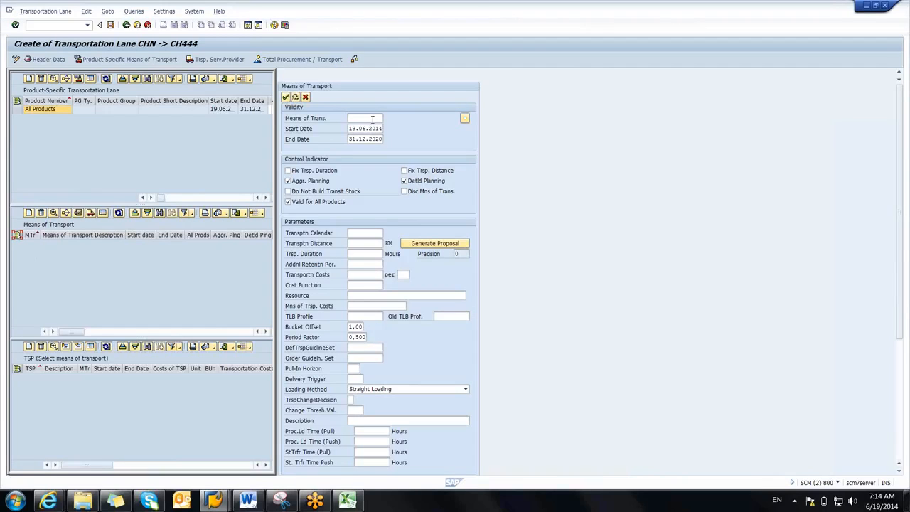
pyautogui.click(372, 118)
pyautogui.click(899, 27)
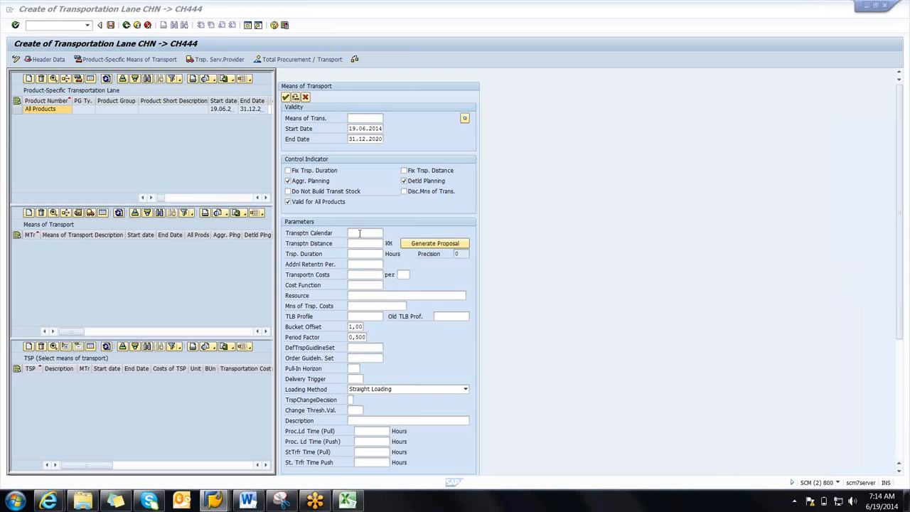
pyautogui.click(360, 233)
pyautogui.click(366, 119)
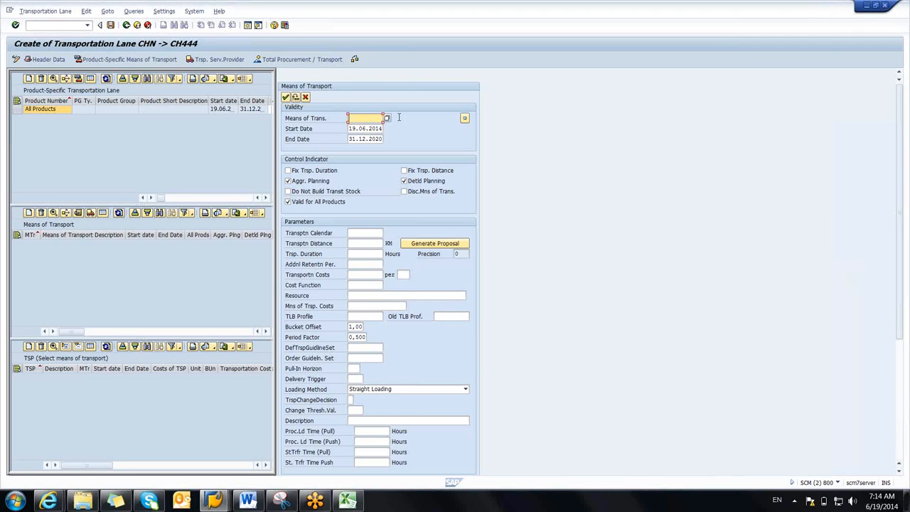
pyautogui.click(387, 119)
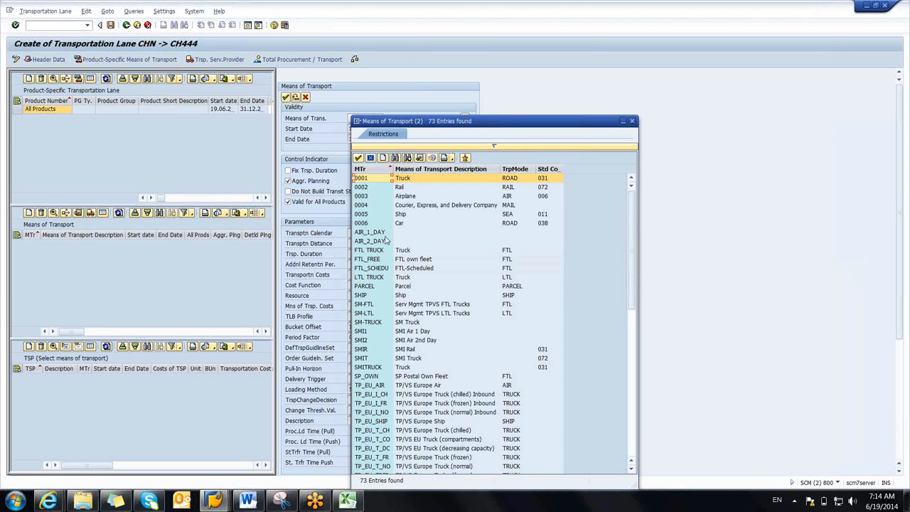
pyautogui.click(408, 196)
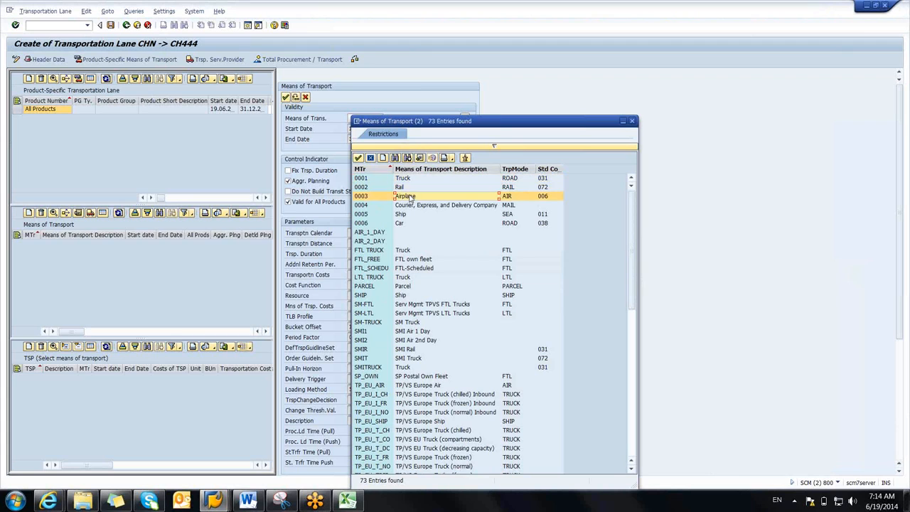
pyautogui.click(370, 179)
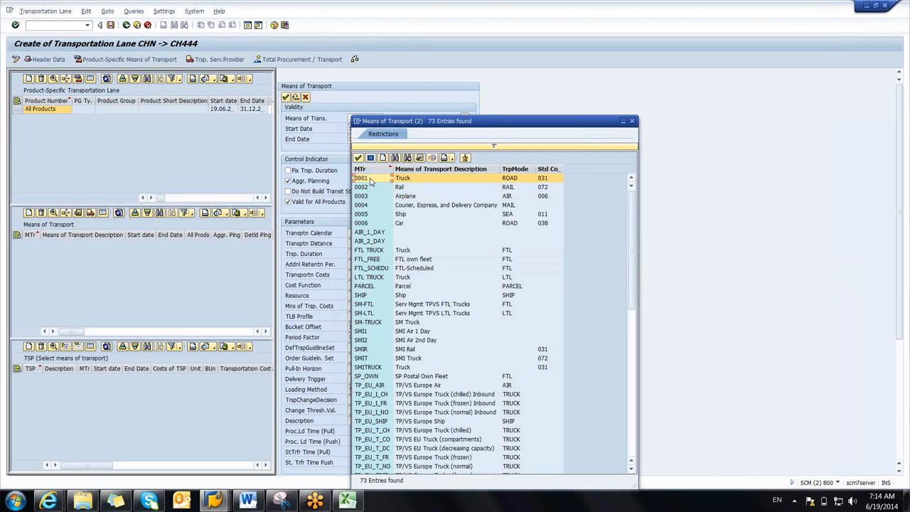
pyautogui.doubleClick(371, 180)
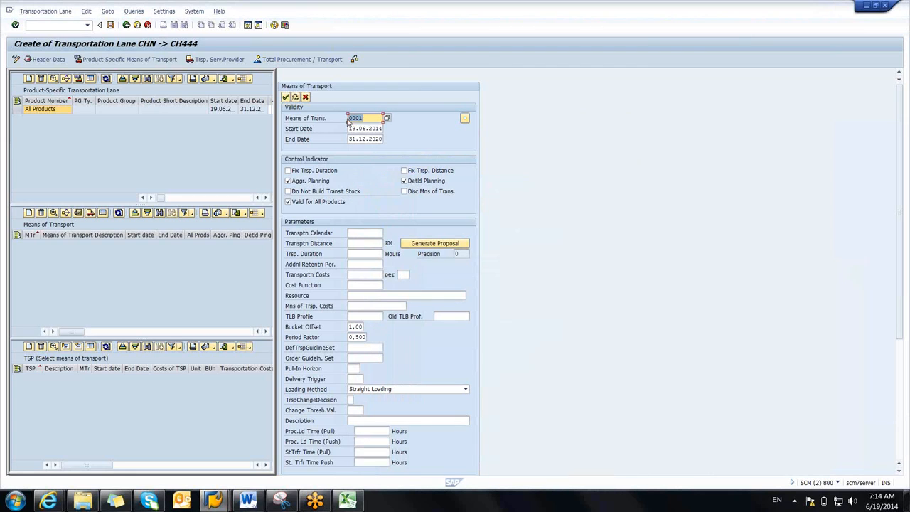
# Step: Set the truck's transportation distance to 500 km and duration to 24:00 hours, then save the CHN to CH444 lane and leave it
pyautogui.click(361, 243)
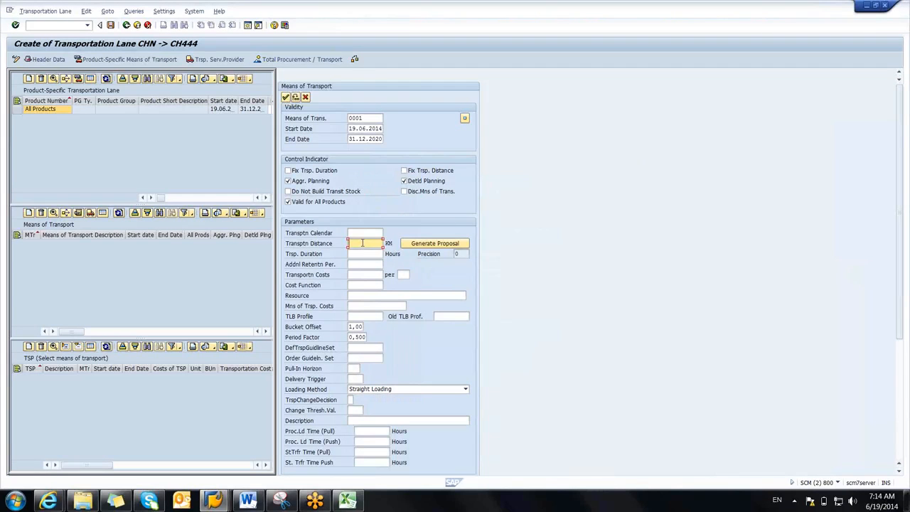
pyautogui.write('5000')
pyautogui.press('BackSpace')
pyautogui.click(363, 253)
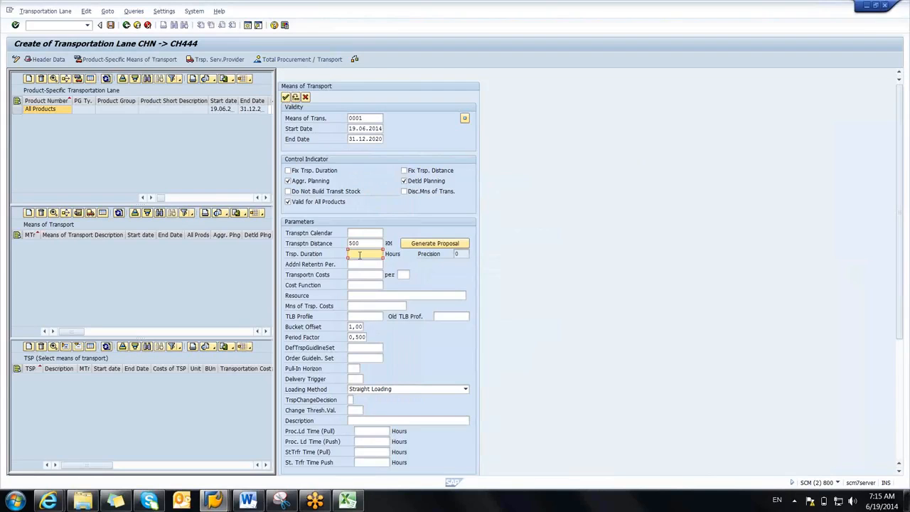
pyautogui.write('24:00')
pyautogui.press('Return')
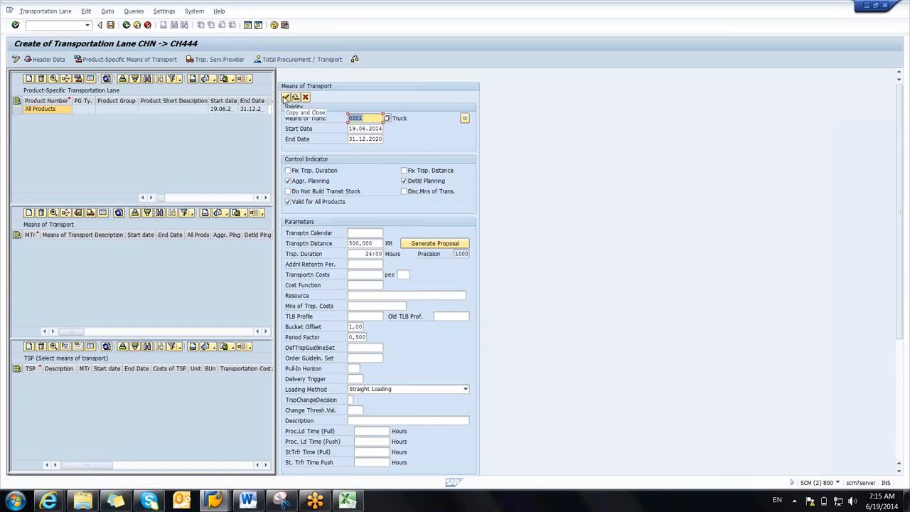
pyautogui.click(285, 97)
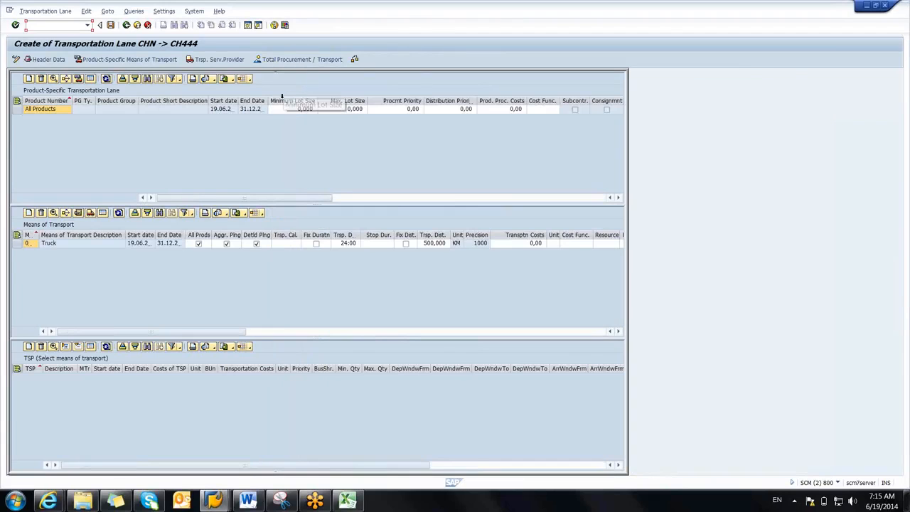
pyautogui.click(110, 27)
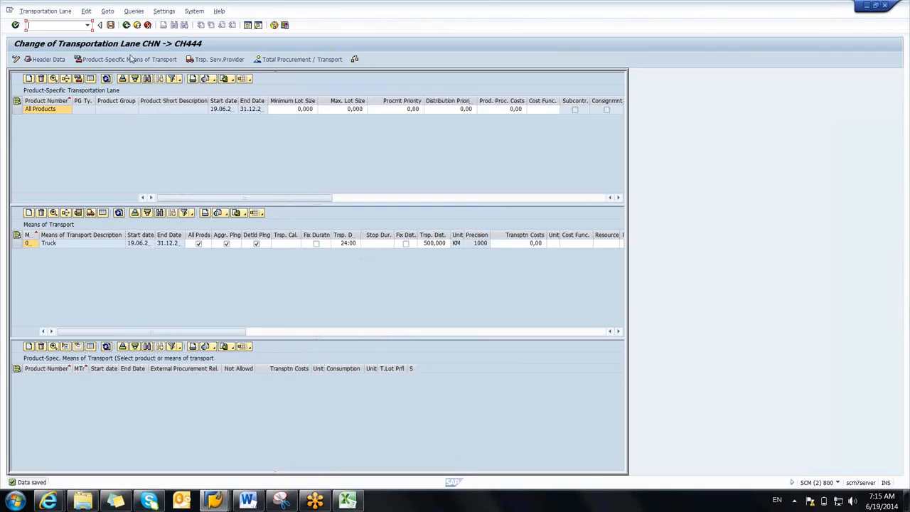
pyautogui.click(126, 26)
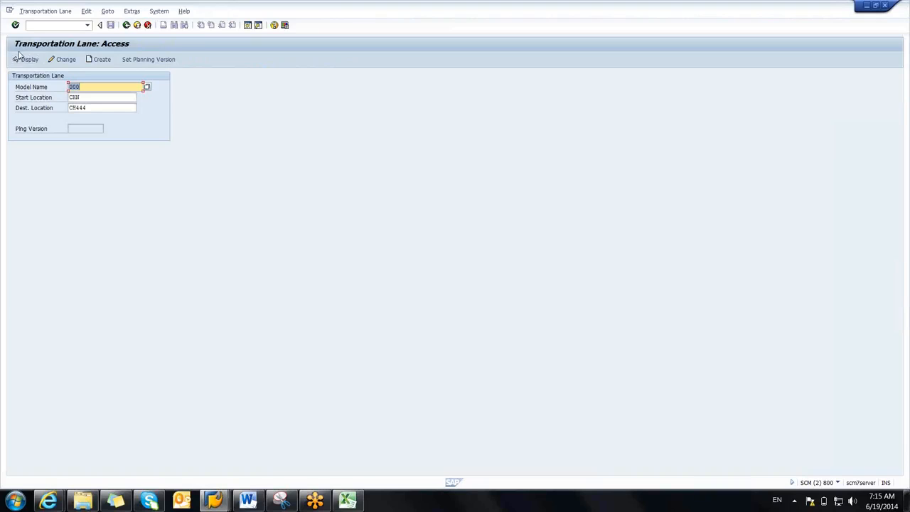
# Step: Replace the lane's destination location with HY555, keeping model 000
pyautogui.click(92, 88)
pyautogui.click(95, 107)
pyautogui.press('BackSpace')
pyautogui.press('BackSpace')
pyautogui.press('BackSpace')
pyautogui.press('BackSpace')
pyautogui.press('BackSpace')
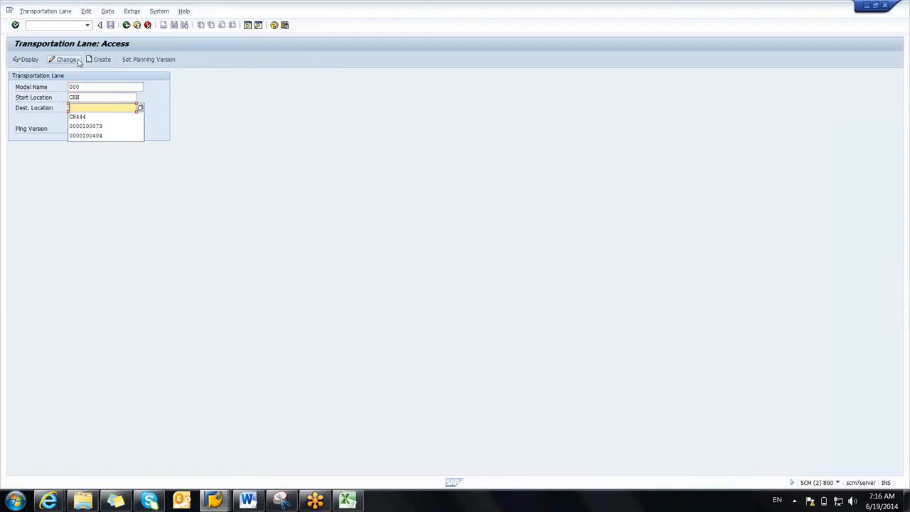
pyautogui.write('HY')
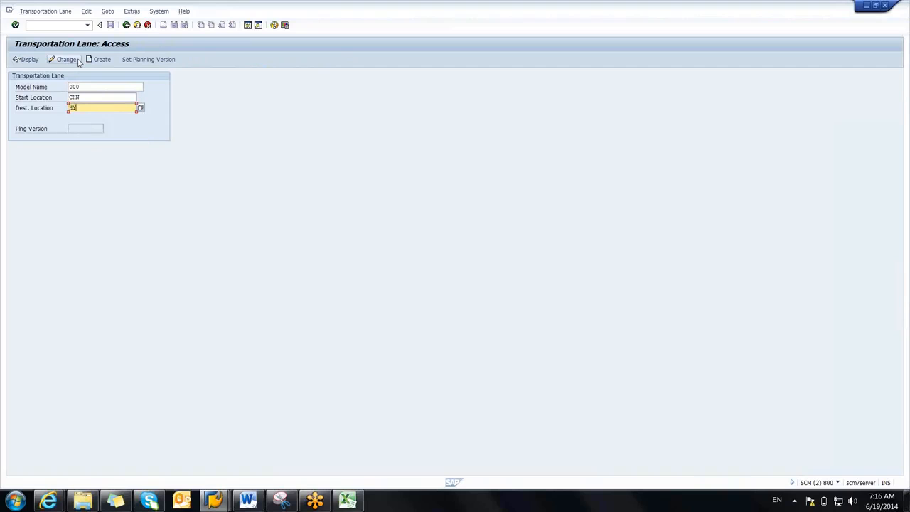
pyautogui.write('S55')
pyautogui.click(78, 61)
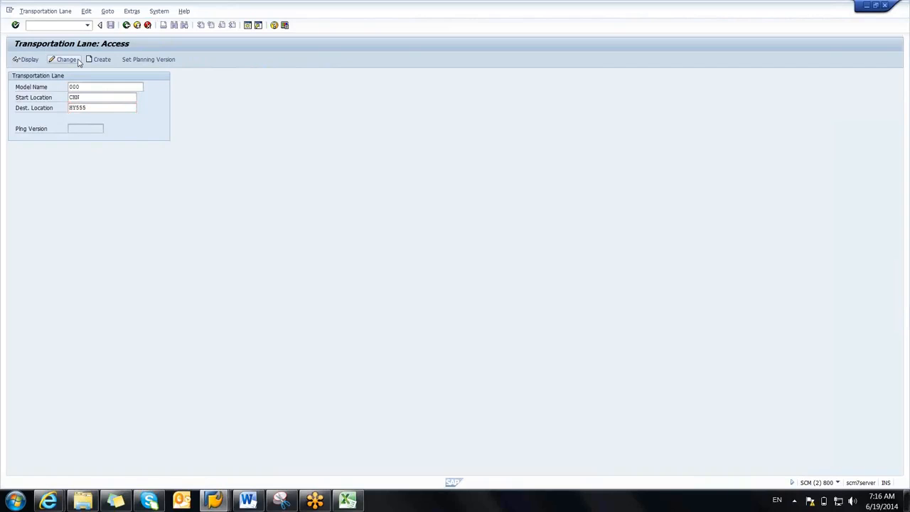
# Step: Set the lane's start location to HYD and try to create the lane with destination HY555, then with HYD555
pyautogui.click(81, 97)
pyautogui.press('BackSpace')
pyautogui.press('BackSpace')
pyautogui.press('BackSpace')
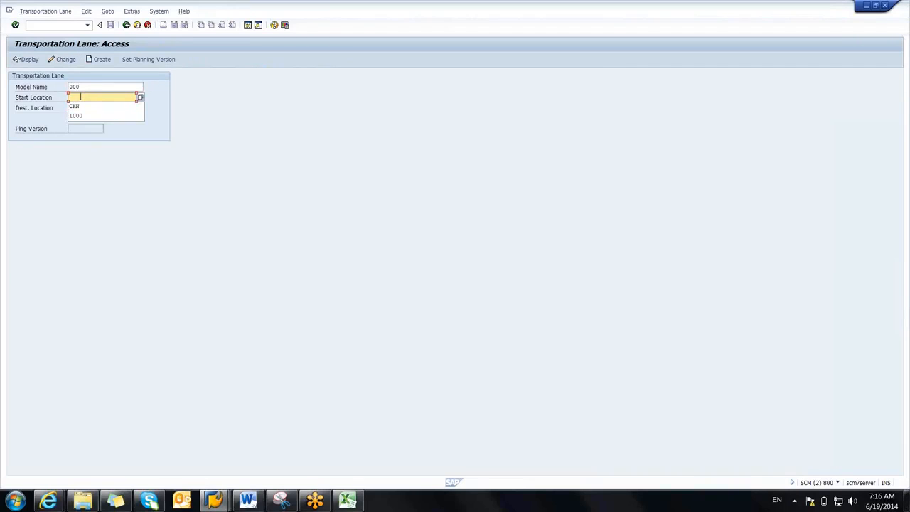
pyautogui.write('HYD')
pyautogui.press('Return')
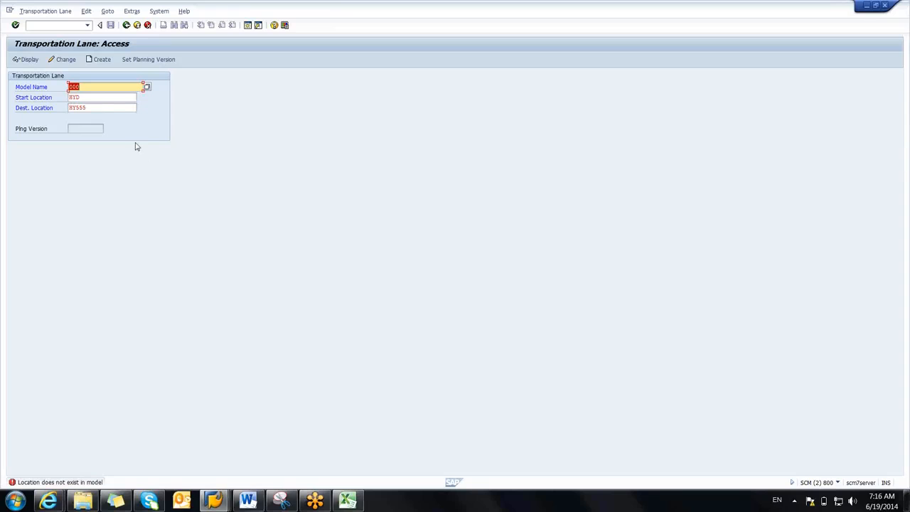
pyautogui.click(76, 108)
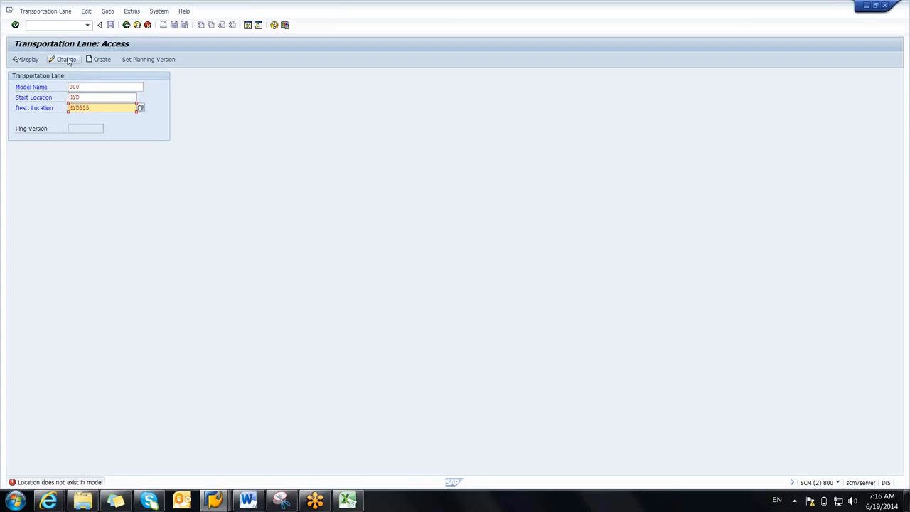
pyautogui.click(98, 59)
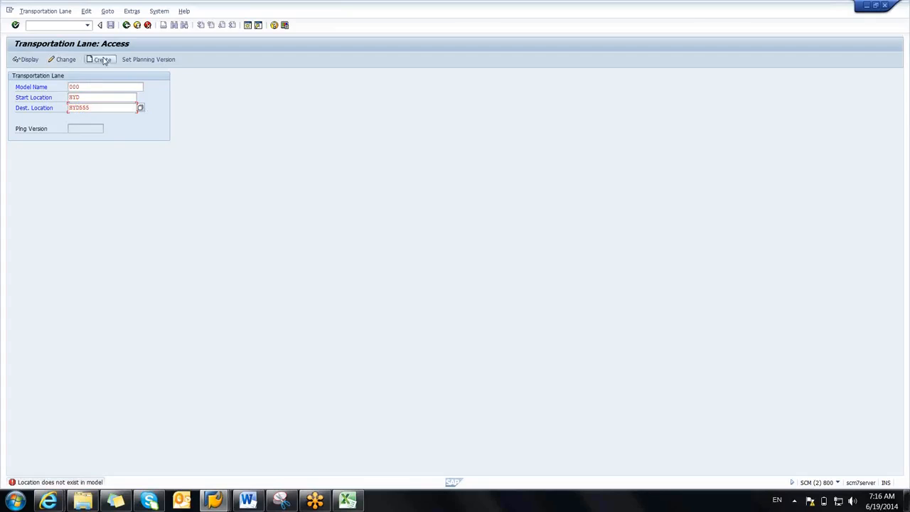
pyautogui.click(98, 108)
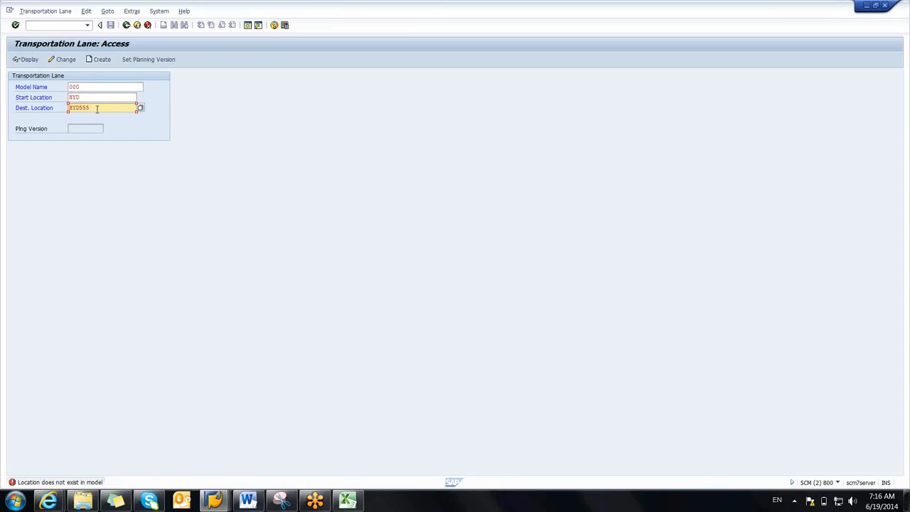
# Step: Switch to the other SAP session, open location master data, and check the Chennai distribution center's model assignment
pyautogui.click(218, 501)
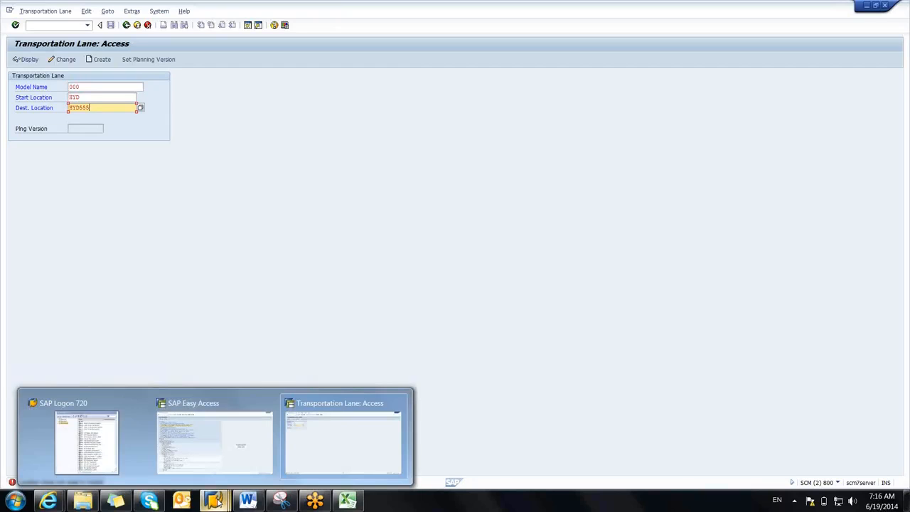
pyautogui.click(226, 450)
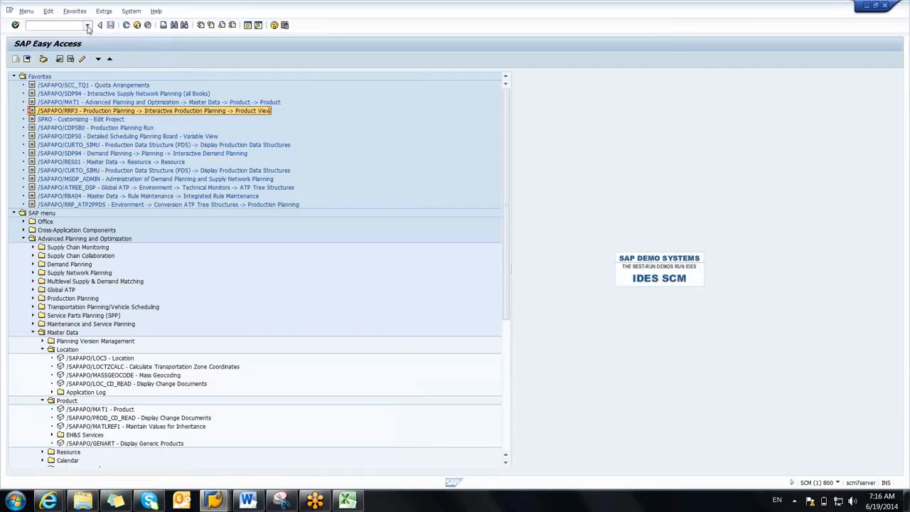
pyautogui.click(87, 25)
pyautogui.click(69, 47)
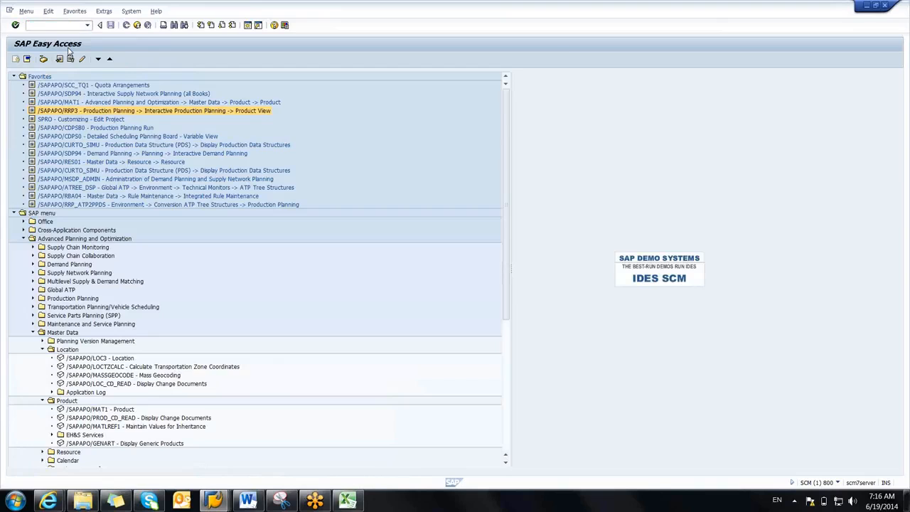
pyautogui.click(91, 65)
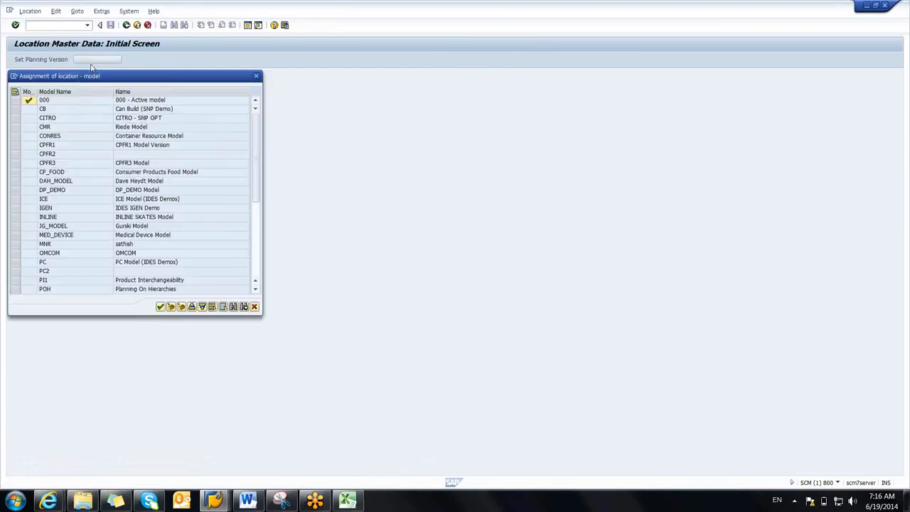
# Step: Assign the HYD distribution center to active model 000 in location master data
pyautogui.click(407, 102)
pyautogui.press('BackSpace')
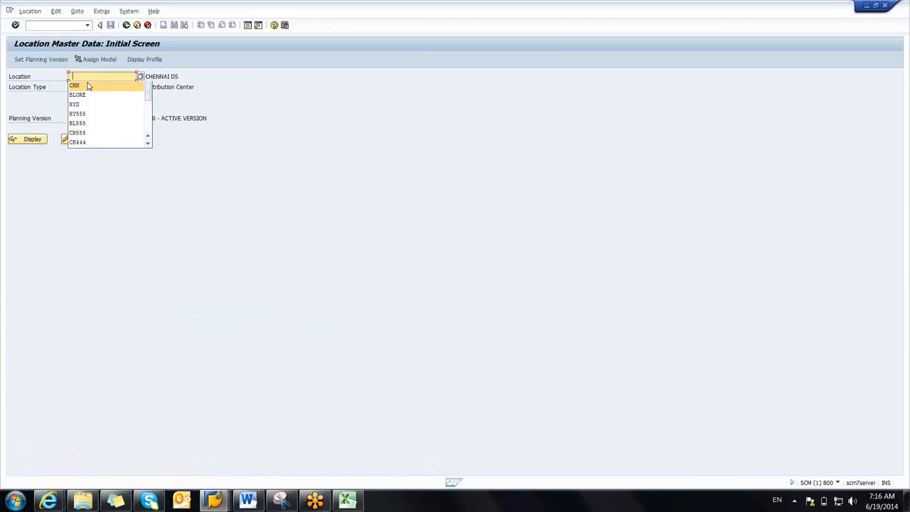
pyautogui.click(89, 106)
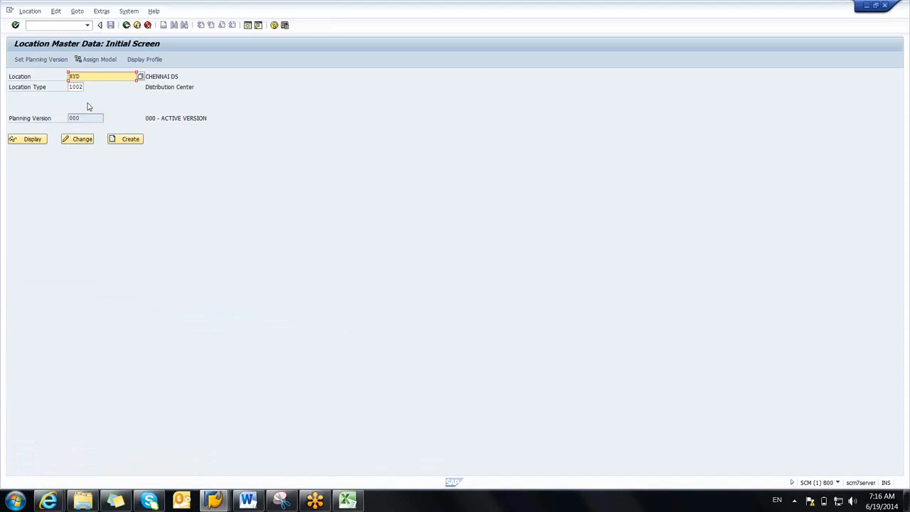
pyautogui.press('Return')
pyautogui.click(82, 62)
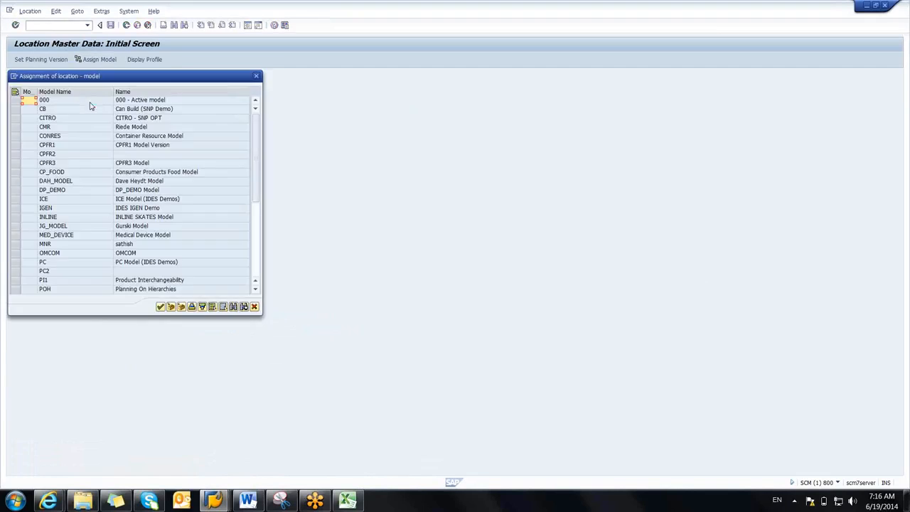
pyautogui.click(15, 101)
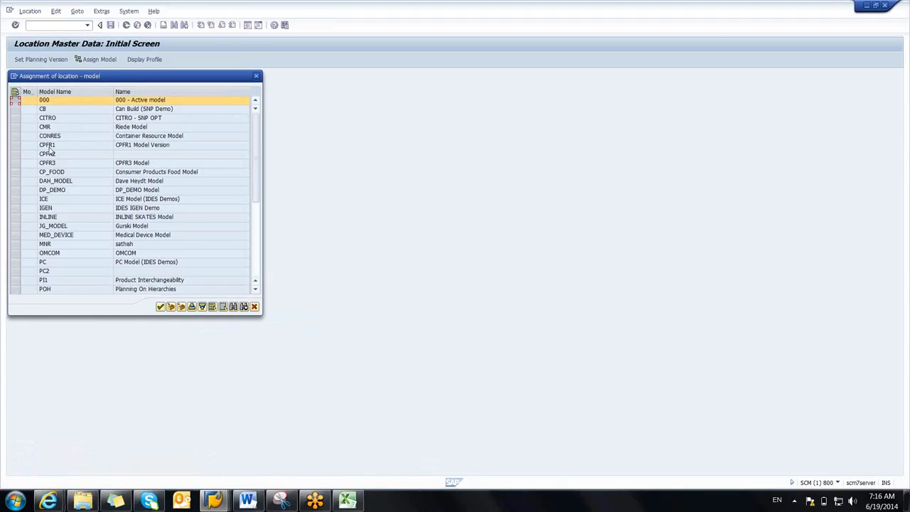
pyautogui.hotkey('alt', 'space')
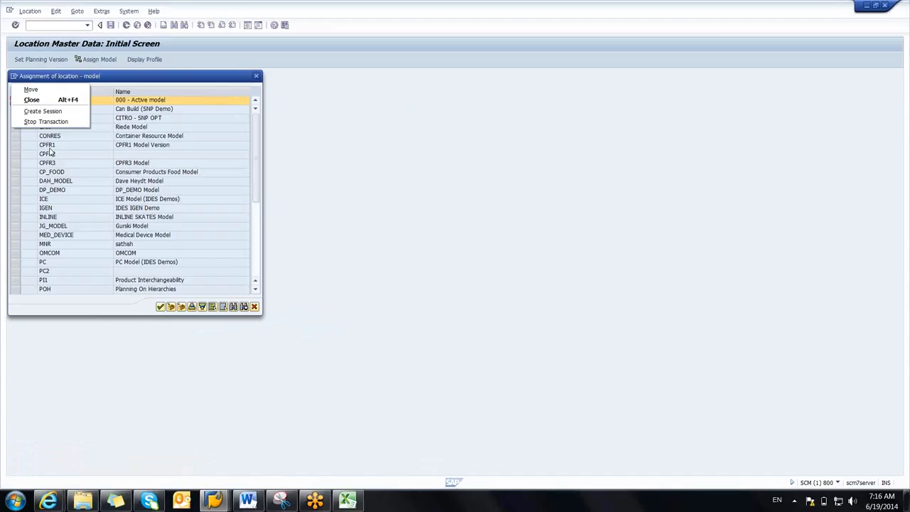
pyautogui.click(285, 227)
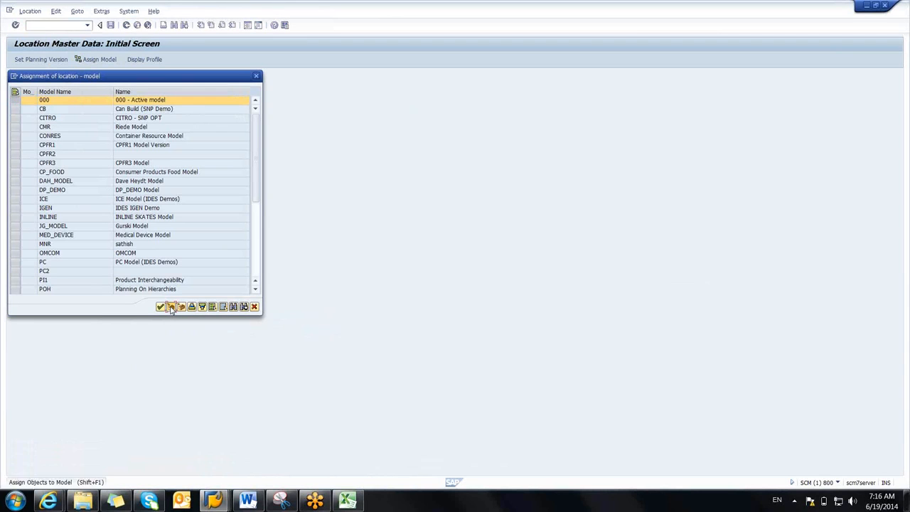
pyautogui.click(28, 100)
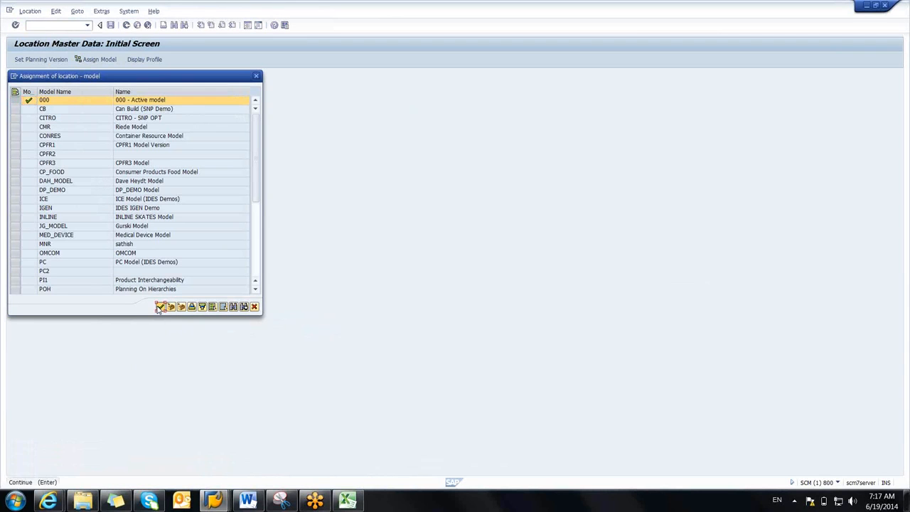
pyautogui.click(160, 308)
pyautogui.press('Return')
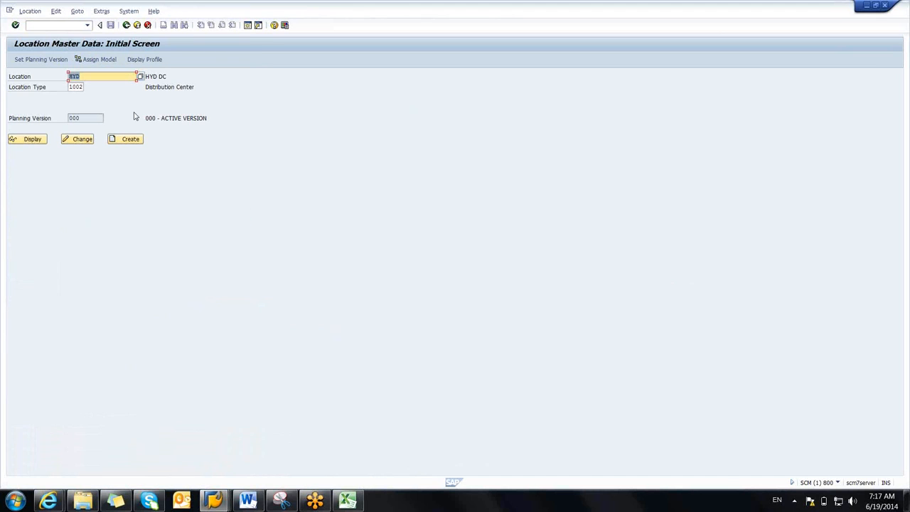
# Step: Switch back to the transportation lane session, reopen the Transportation Lane transaction and retry creating the HYD to HYD555 lane
pyautogui.hotkey('alt', 'Tab')
pyautogui.press('Return')
pyautogui.click(105, 62)
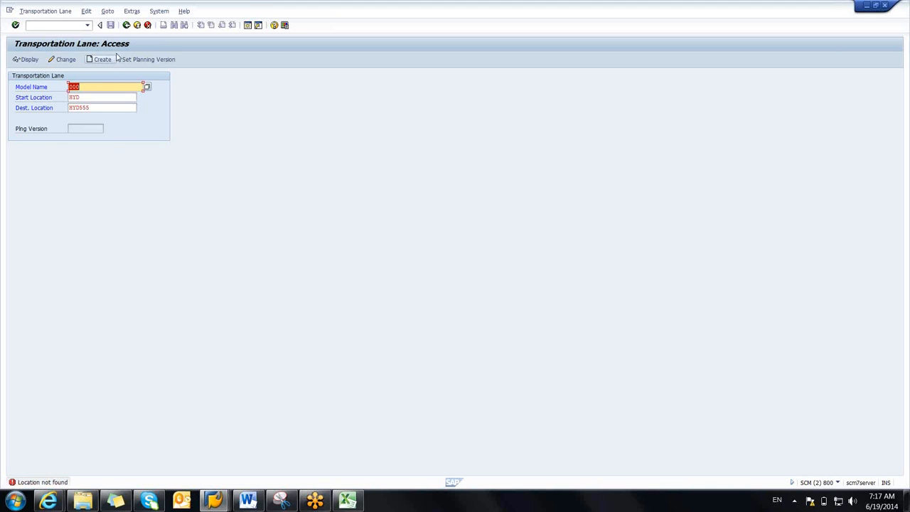
pyautogui.click(127, 26)
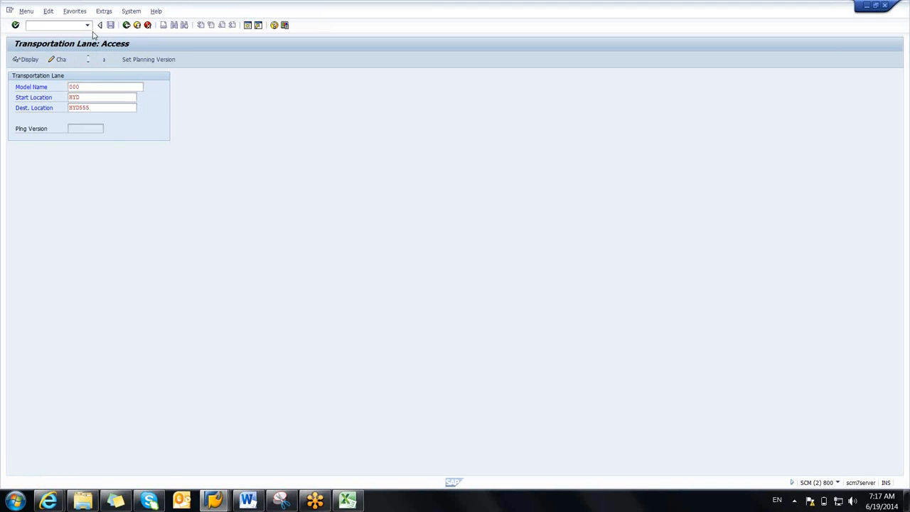
pyautogui.click(87, 25)
pyautogui.click(354, 398)
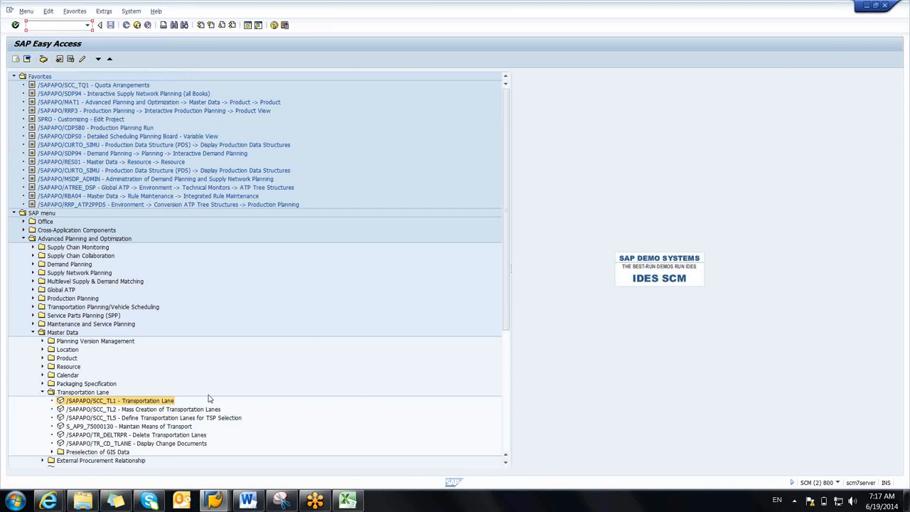
pyautogui.doubleClick(169, 402)
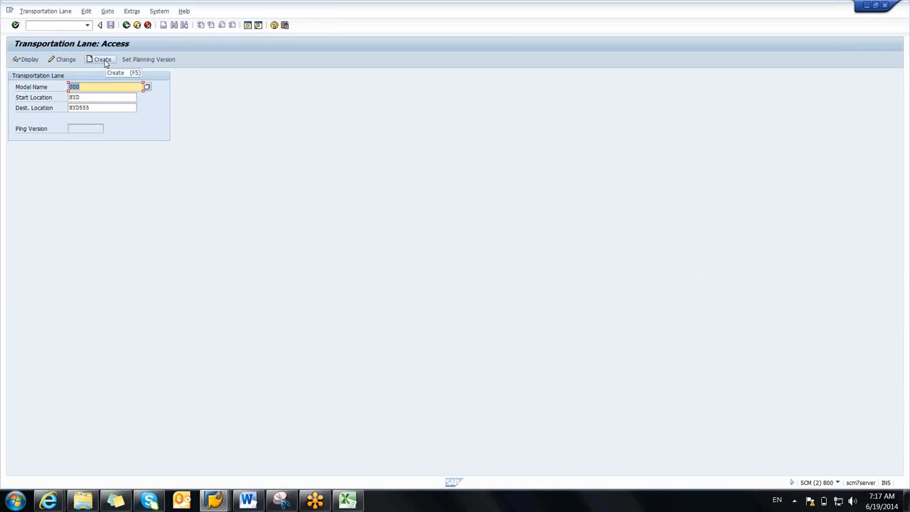
pyautogui.click(103, 60)
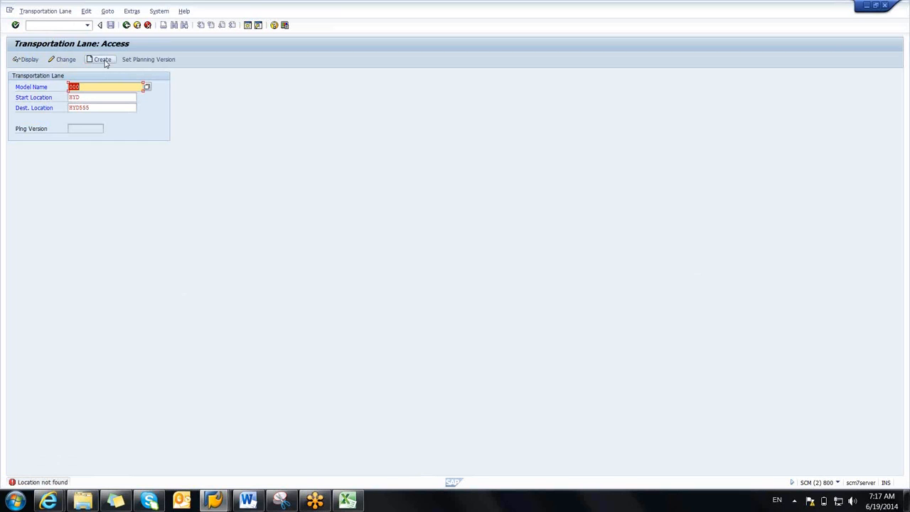
# Step: Switch to the location master data session and look up customer location HY555
pyautogui.hotkey('alt', 'Tab')
pyautogui.write('HY')
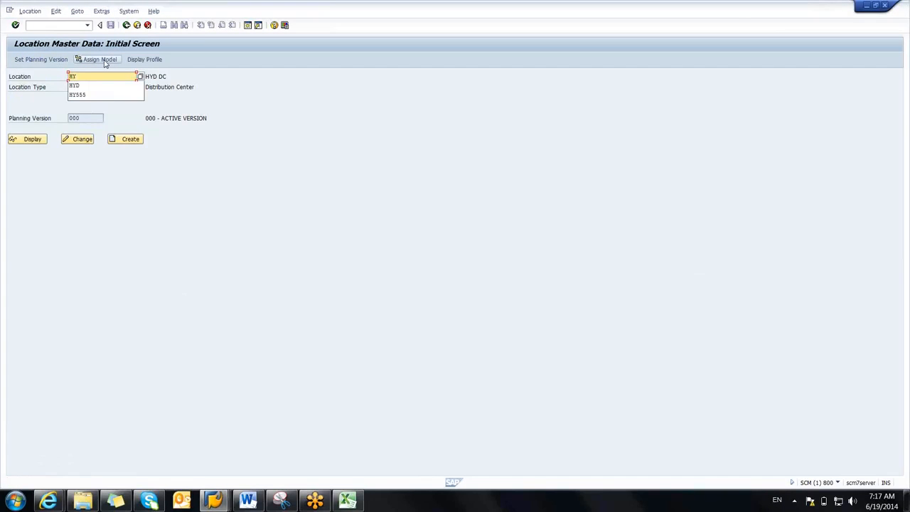
pyautogui.press('Down')
pyautogui.press('Down')
pyautogui.press('Return')
pyautogui.press('Return')
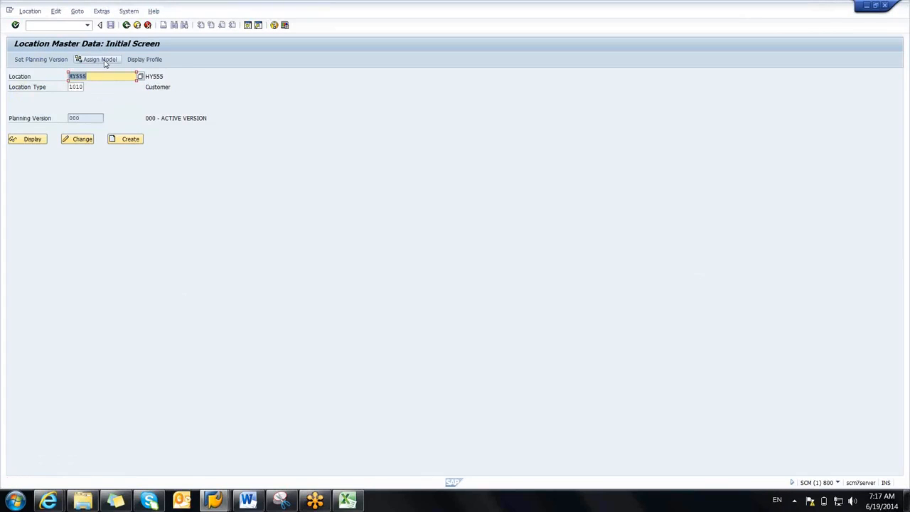
# Step: Return to the lane session, create the lane from HYD to HY555 and add a procurement entry for all products
pyautogui.hotkey('alt', 'Tab')
pyautogui.click(82, 108)
pyautogui.click(96, 60)
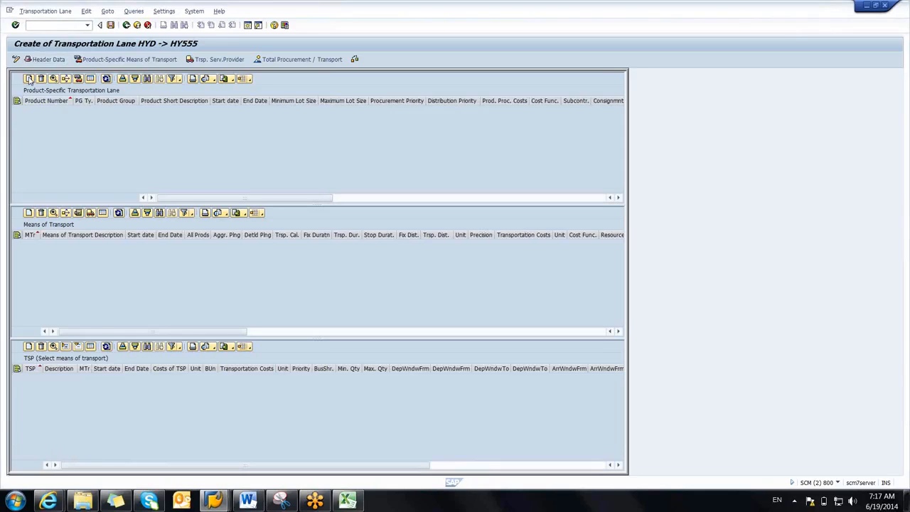
pyautogui.click(28, 78)
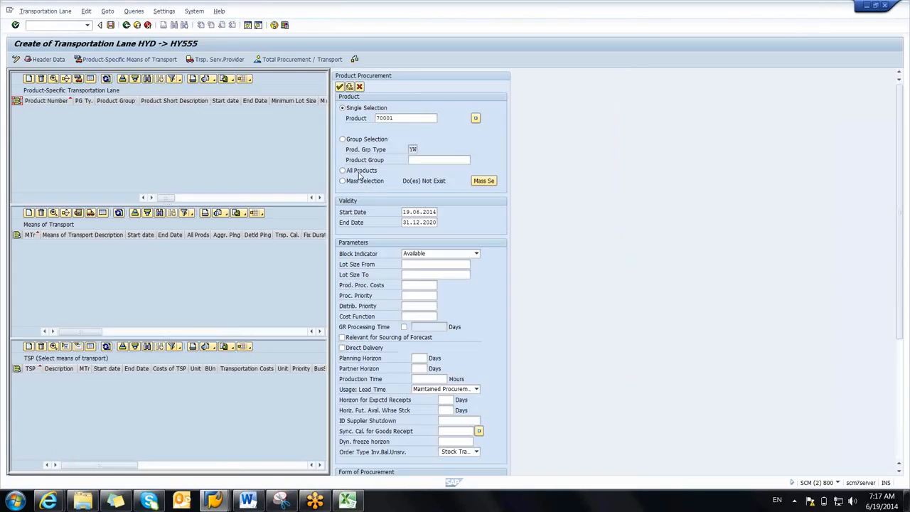
pyautogui.click(361, 172)
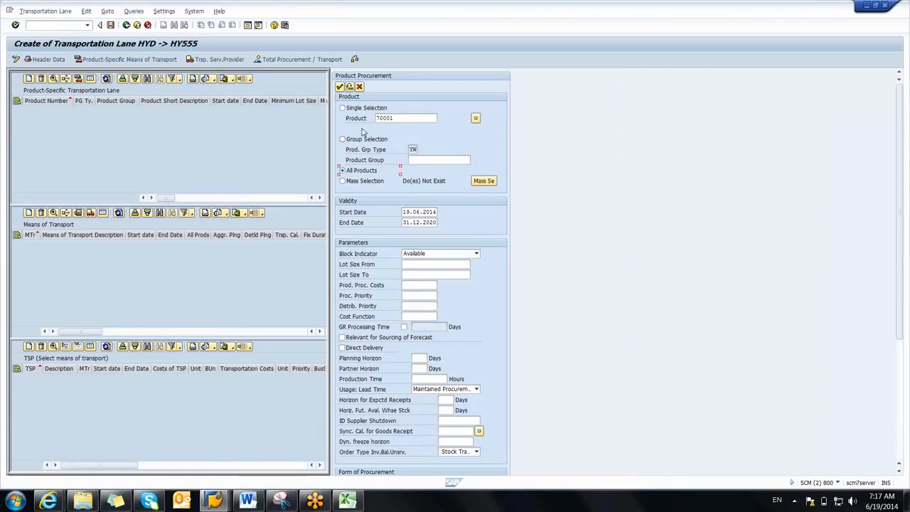
pyautogui.click(340, 86)
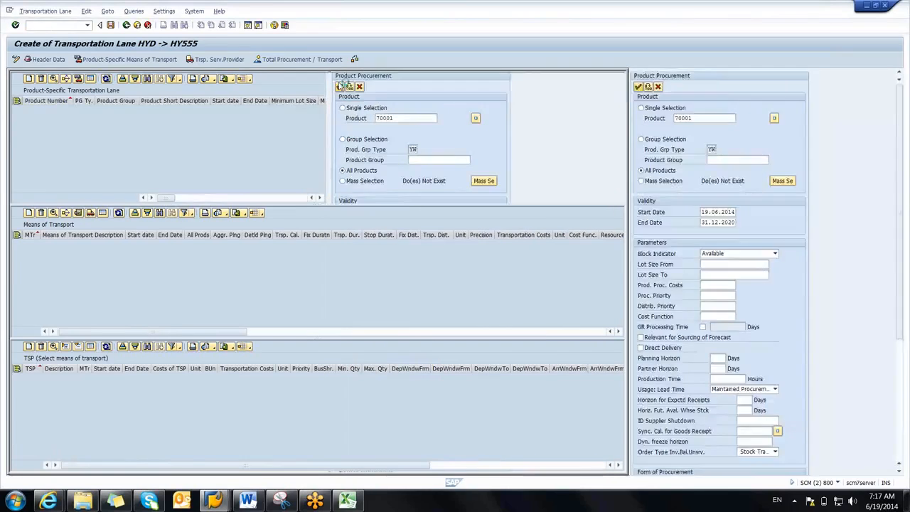
# Step: Start a new means of transport 0001 for the HYD to HY555 lane with a transportation distance of 200 km
pyautogui.click(30, 214)
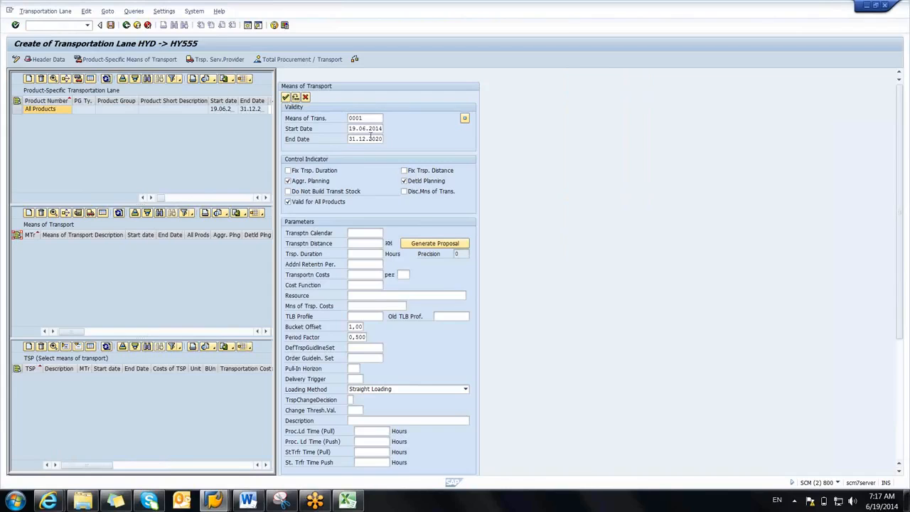
pyautogui.click(363, 244)
pyautogui.write('650')
pyautogui.click(369, 254)
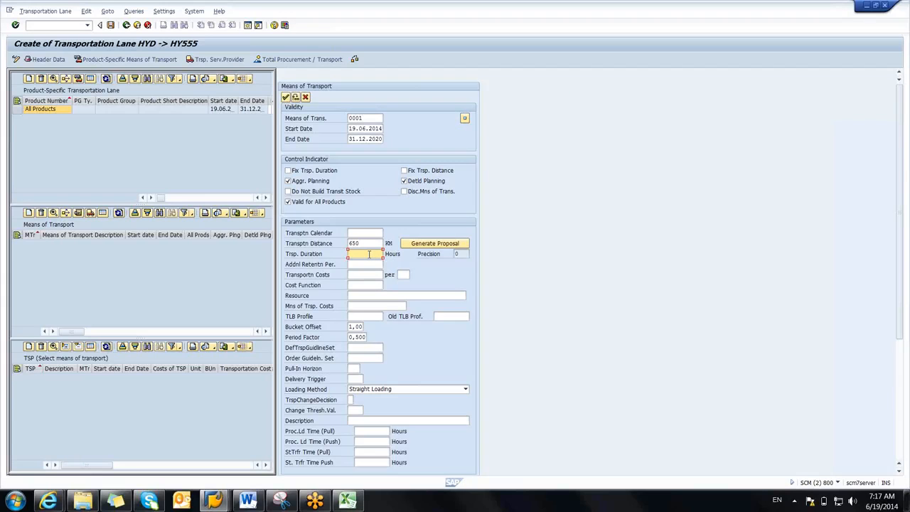
pyautogui.press('BackSpace')
pyautogui.click(366, 244)
pyautogui.press('BackSpace')
pyautogui.press('BackSpace')
pyautogui.press('BackSpace')
pyautogui.write('200')
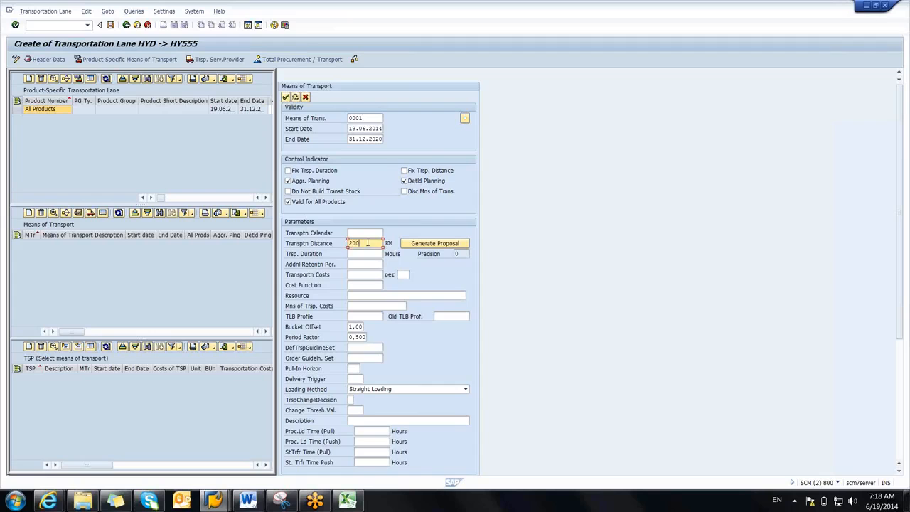
# Step: Set the transportation duration to 24:00 hours and save the HYD to HY555 lane
pyautogui.click(362, 255)
pyautogui.write('2')
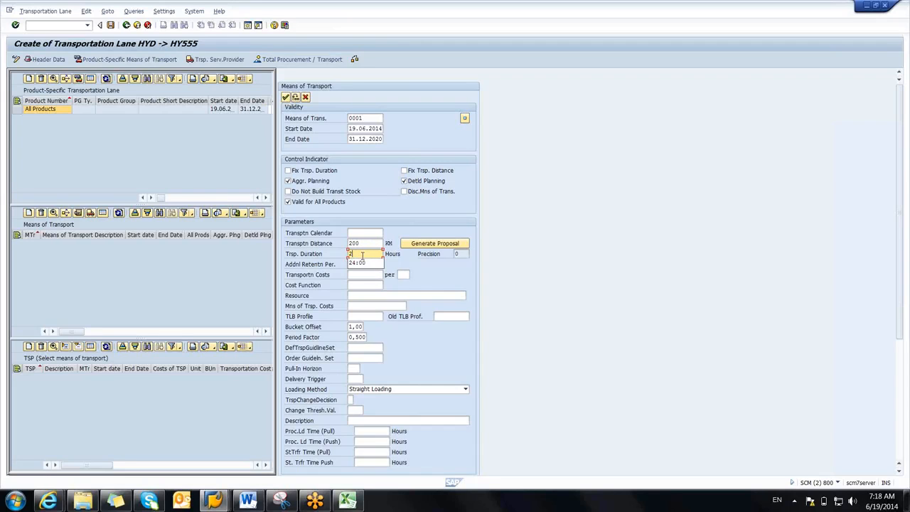
pyautogui.write('4:00')
pyautogui.click(110, 25)
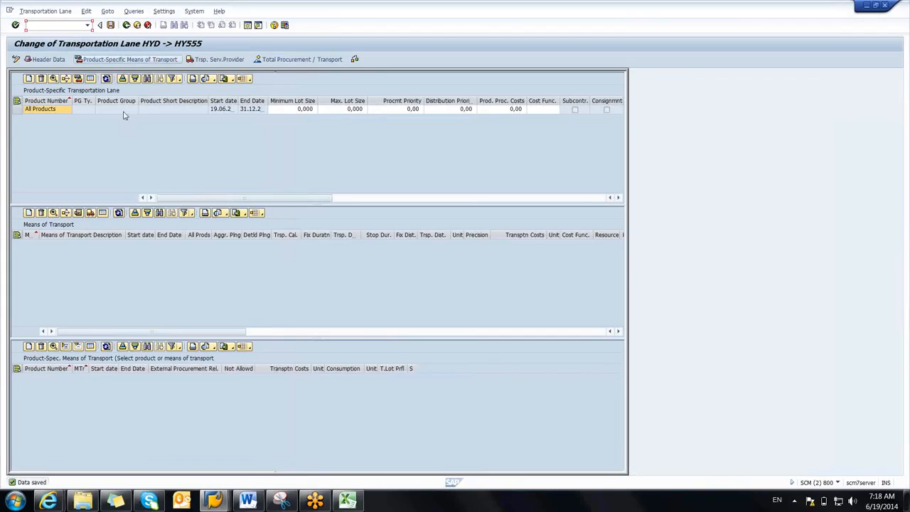
# Step: Add means of transport 0001 to the HYD to HY555 lane again and begin entering its transportation distance
pyautogui.click(29, 213)
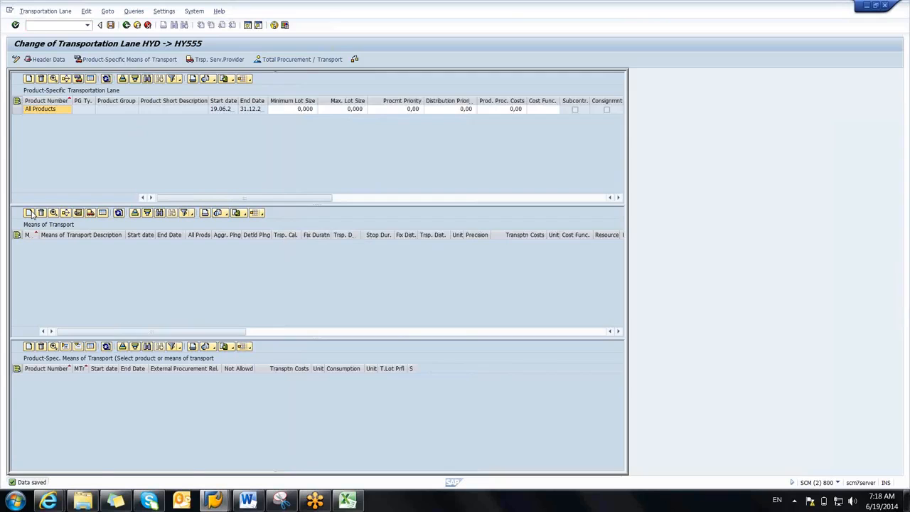
pyautogui.click(360, 243)
pyautogui.write('2')
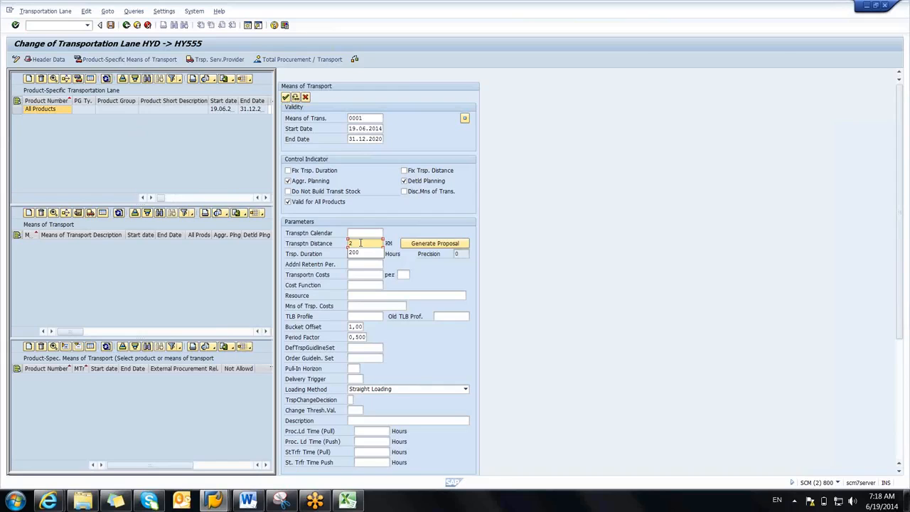
# Step: Set the truck's transportation duration to 48 hours on the 1000 to HYD lane, save the lane and leave it
pyautogui.click(359, 254)
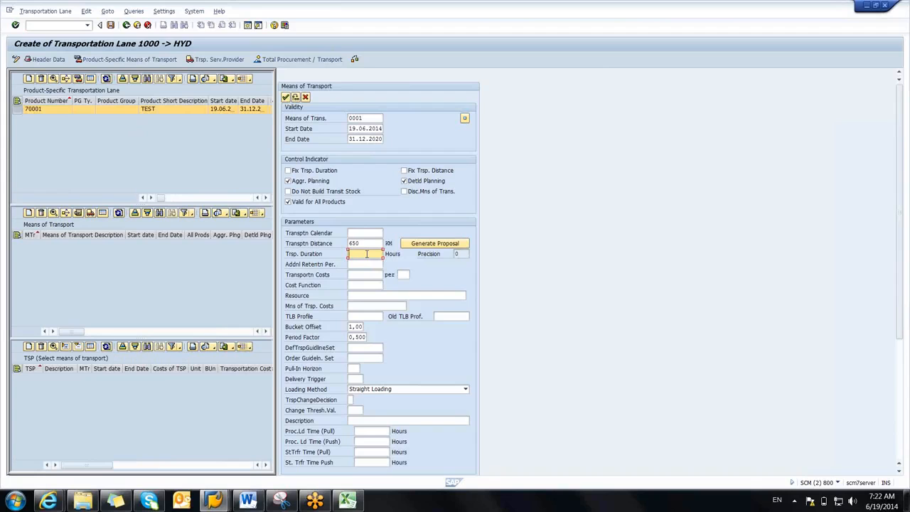
pyautogui.write('48')
pyautogui.click(364, 263)
pyautogui.click(286, 97)
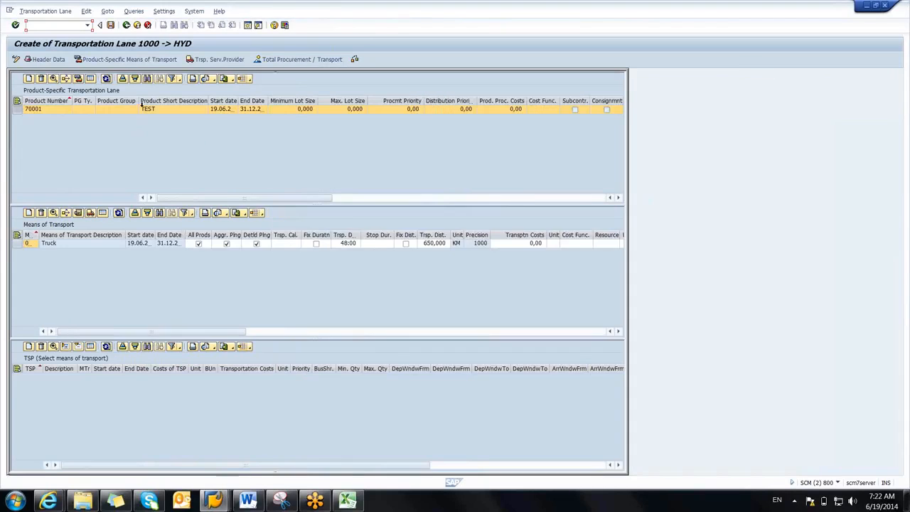
pyautogui.click(110, 26)
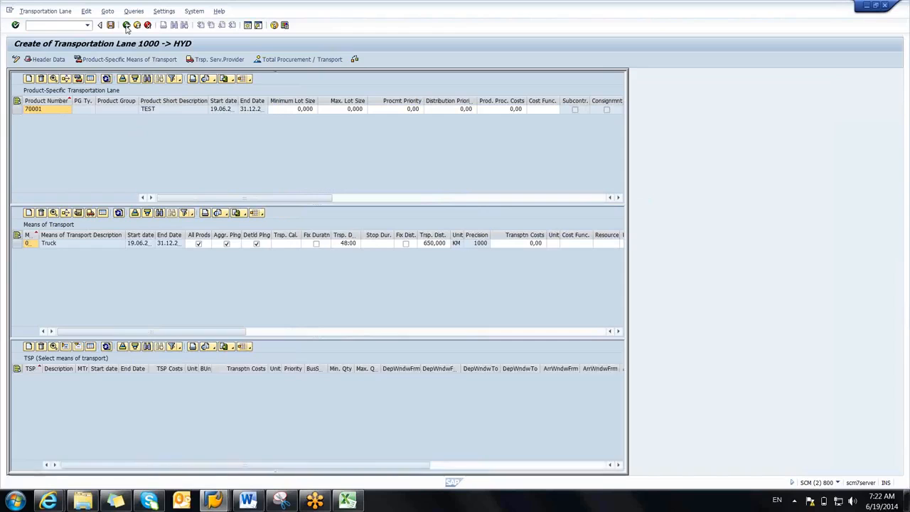
pyautogui.click(126, 26)
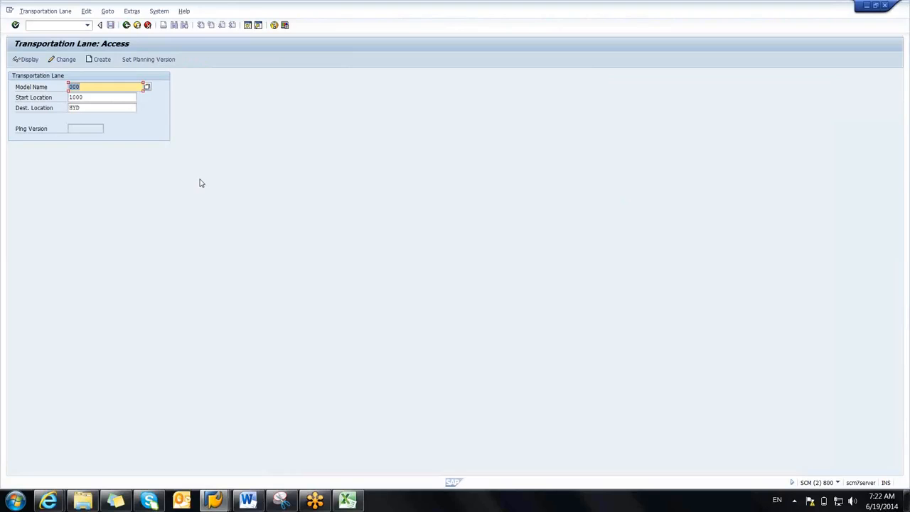
# Step: Switch to the Excel network diagram and examine the link between CHN and CH444
pyautogui.click(346, 502)
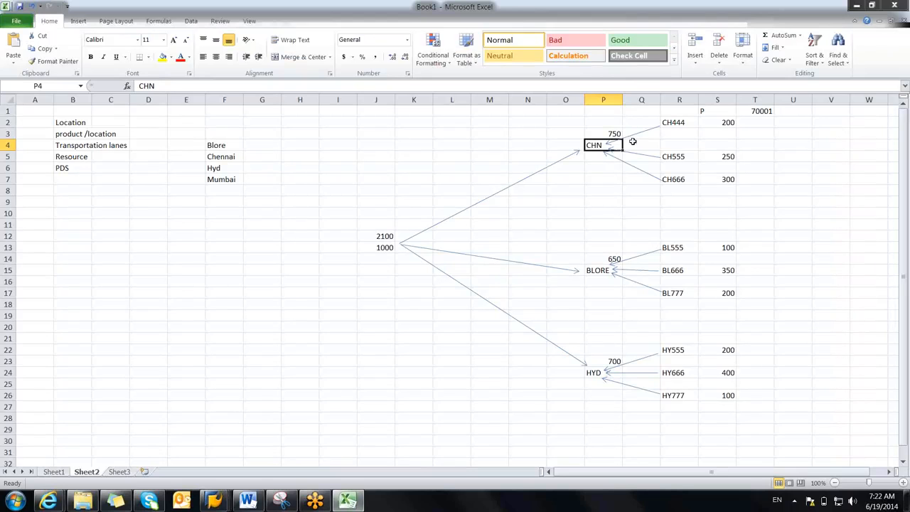
pyautogui.click(673, 123)
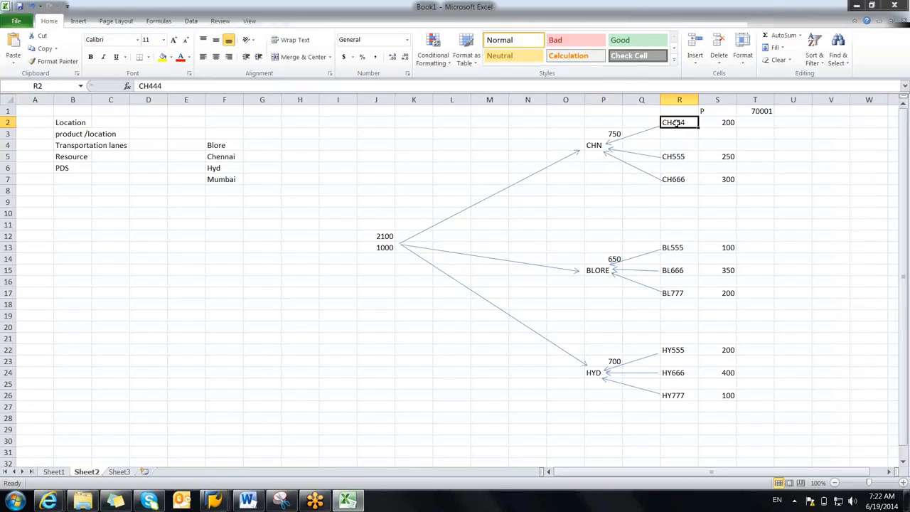
pyautogui.click(594, 145)
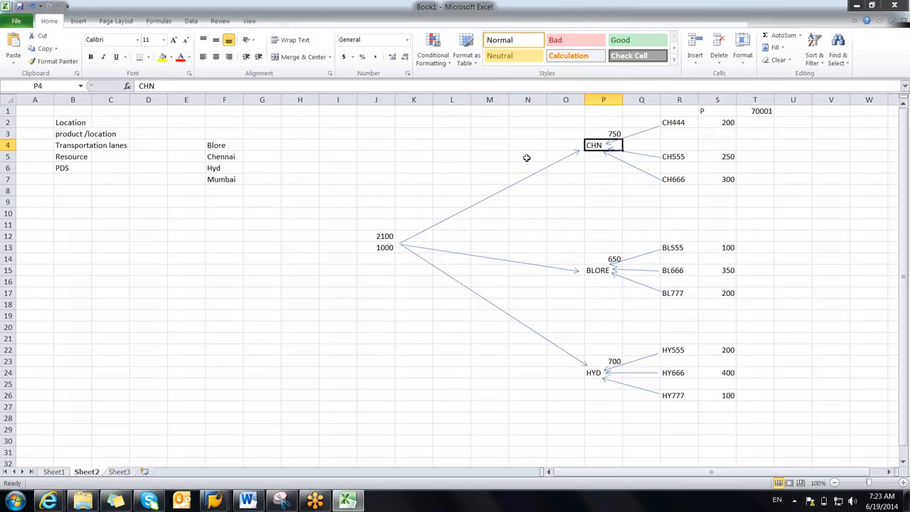
# Step: Add the entry QUOTA ARRAG in cell B7, below PDS in the master data list
pyautogui.click(66, 179)
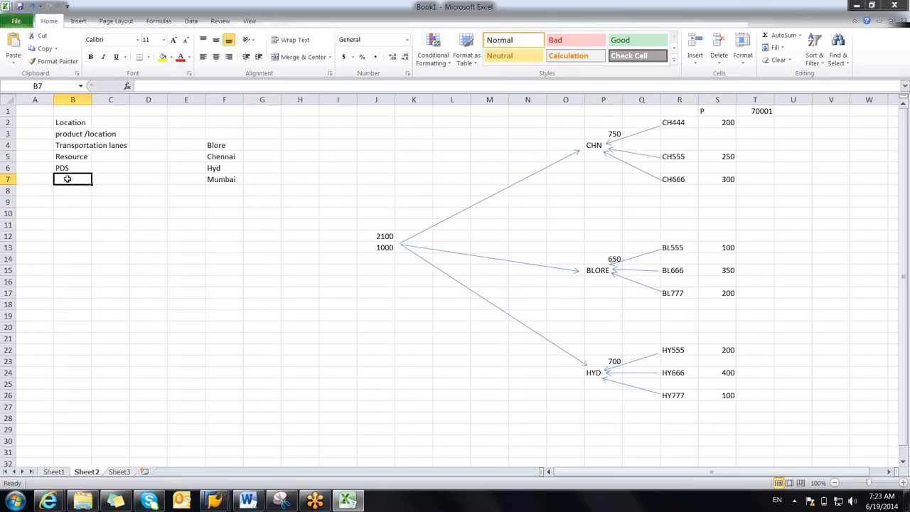
pyautogui.doubleClick(67, 179)
pyautogui.write('QUOTA ARRANM')
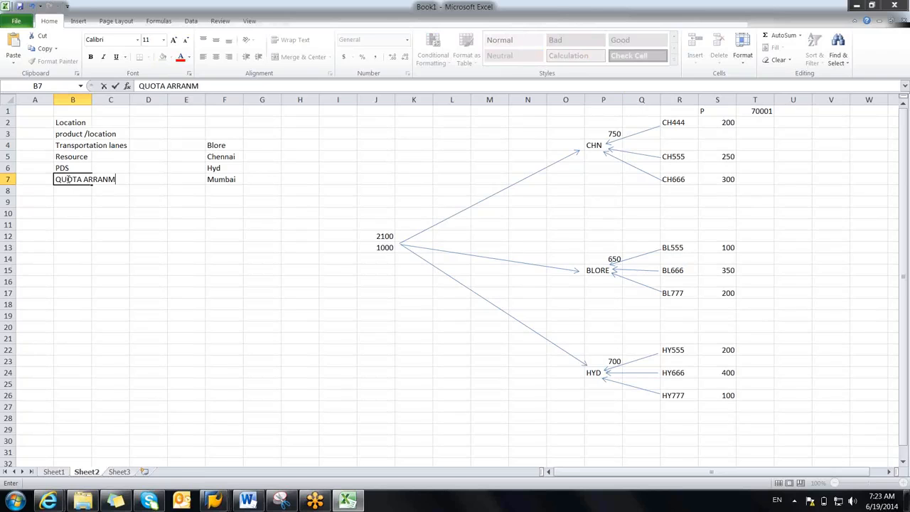
pyautogui.press('BackSpace')
pyautogui.press('BackSpace')
pyautogui.write('G')
pyautogui.click(106, 234)
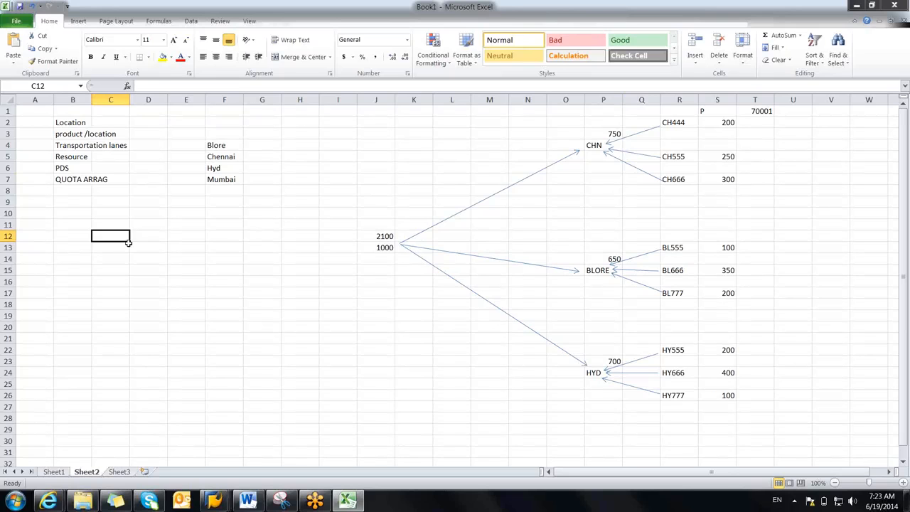
pyautogui.click(171, 257)
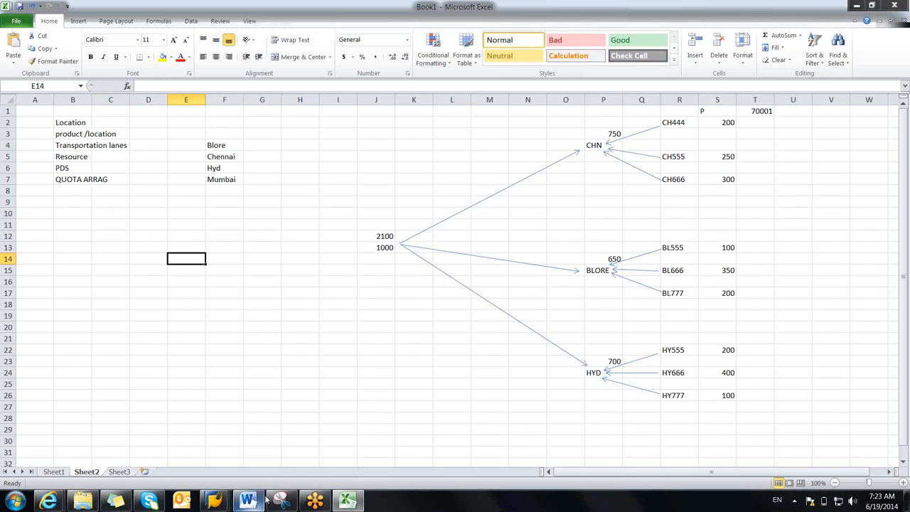
pyautogui.moveTo(213, 501)
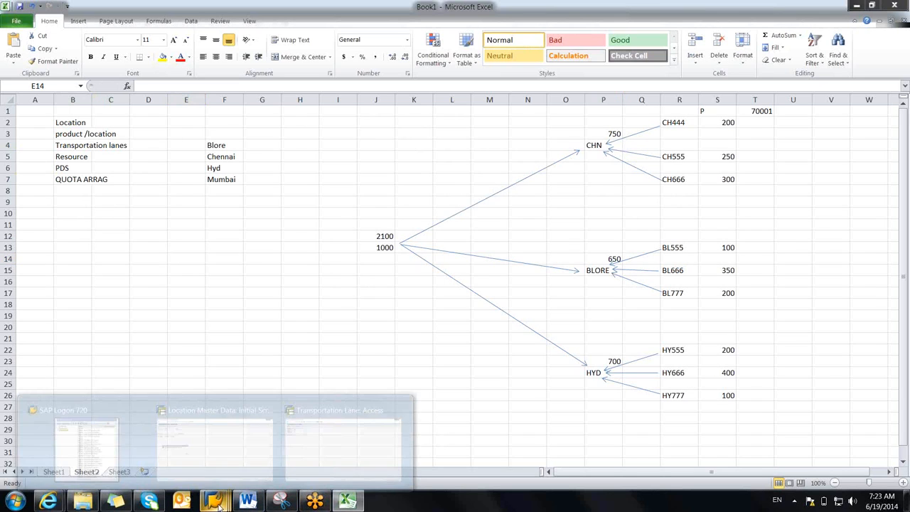
pyautogui.click(349, 433)
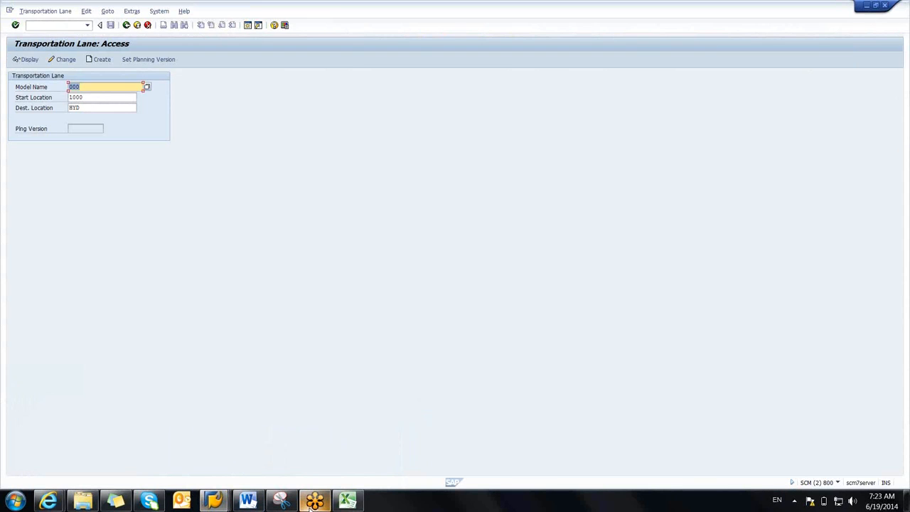
pyautogui.moveTo(313, 502)
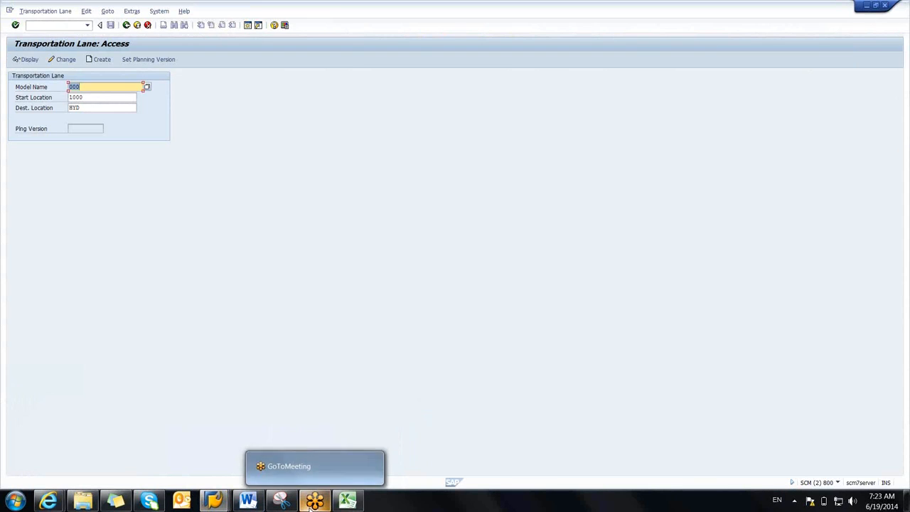
pyautogui.click(347, 501)
# Step: Review the master data list in column B, from Location through Resource and PDS to the quota arrangement entry
pyautogui.click(68, 122)
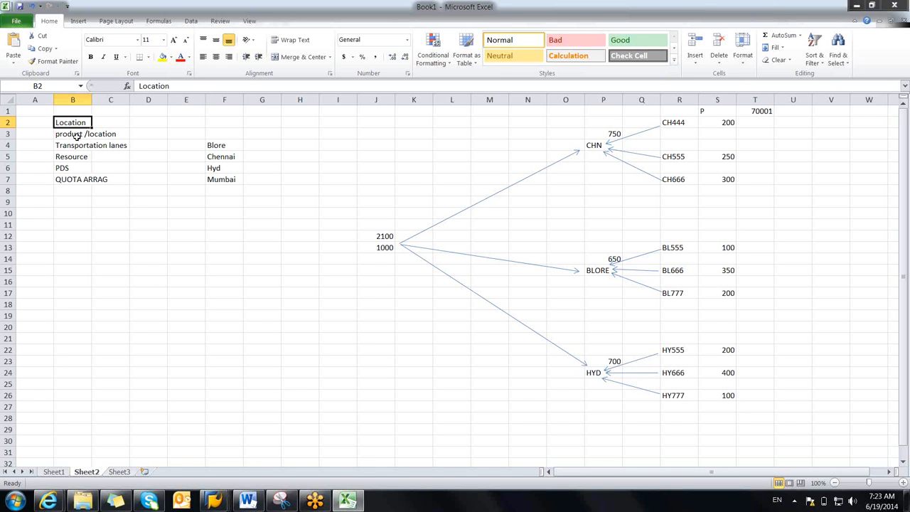
pyautogui.click(76, 136)
pyautogui.click(76, 147)
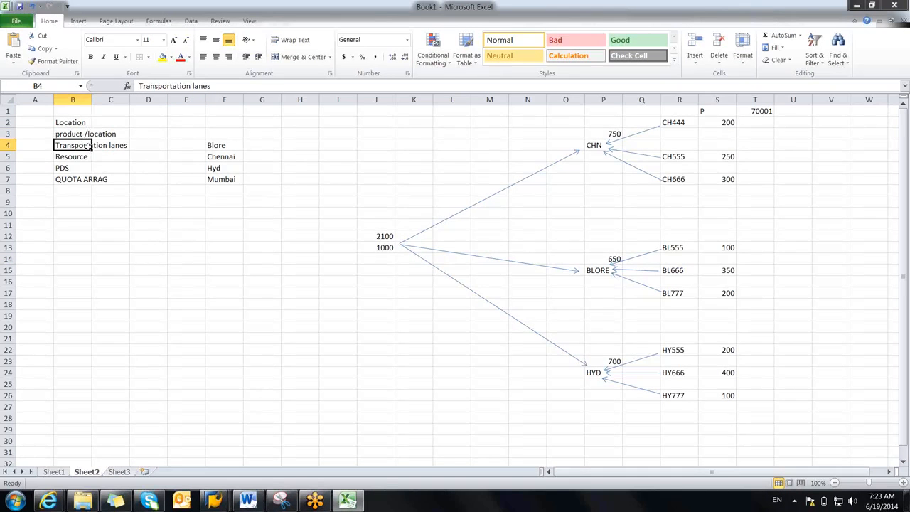
pyautogui.click(71, 158)
pyautogui.click(71, 168)
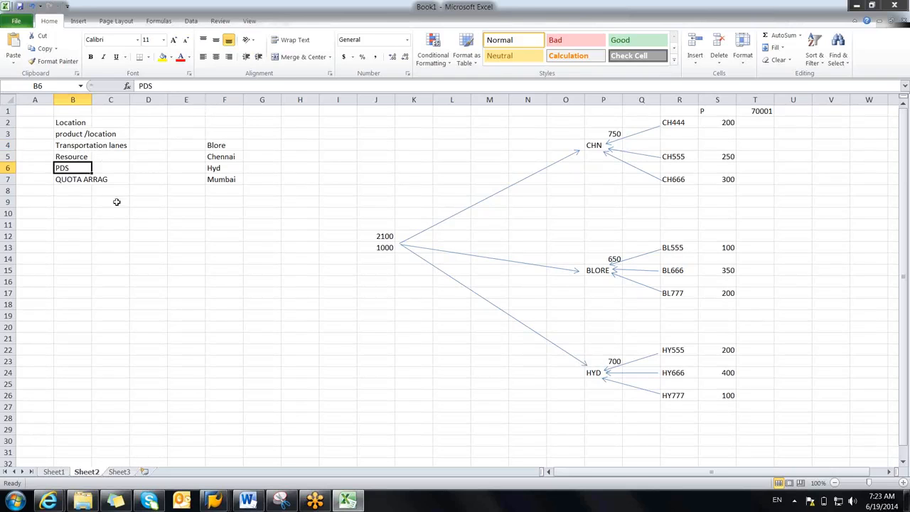
pyautogui.click(118, 250)
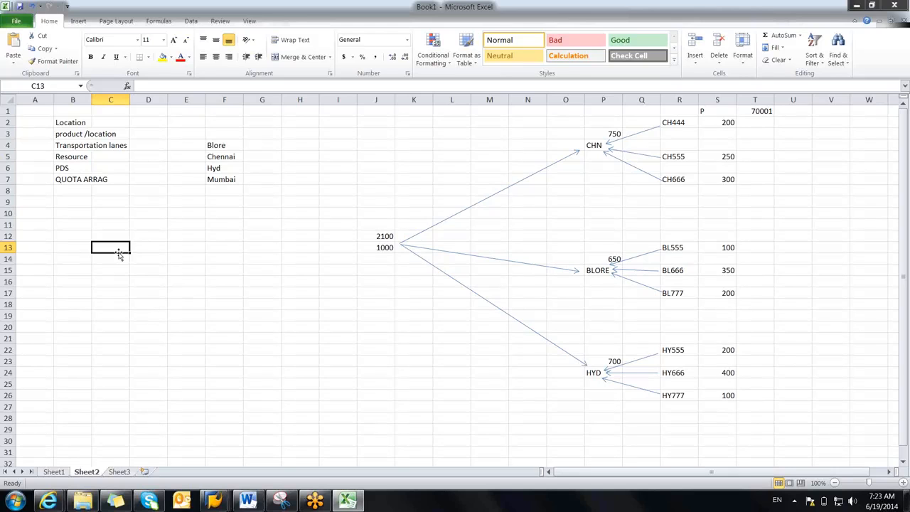
pyautogui.click(73, 158)
pyautogui.click(72, 169)
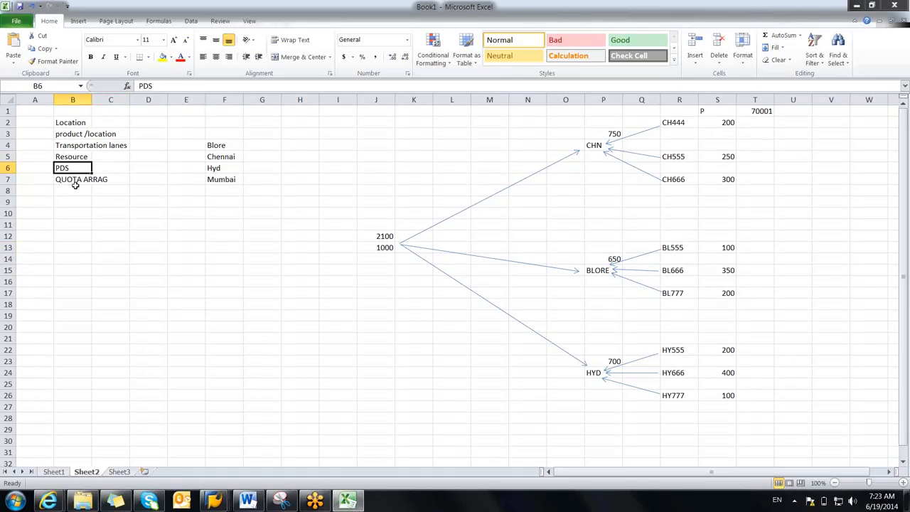
pyautogui.click(74, 189)
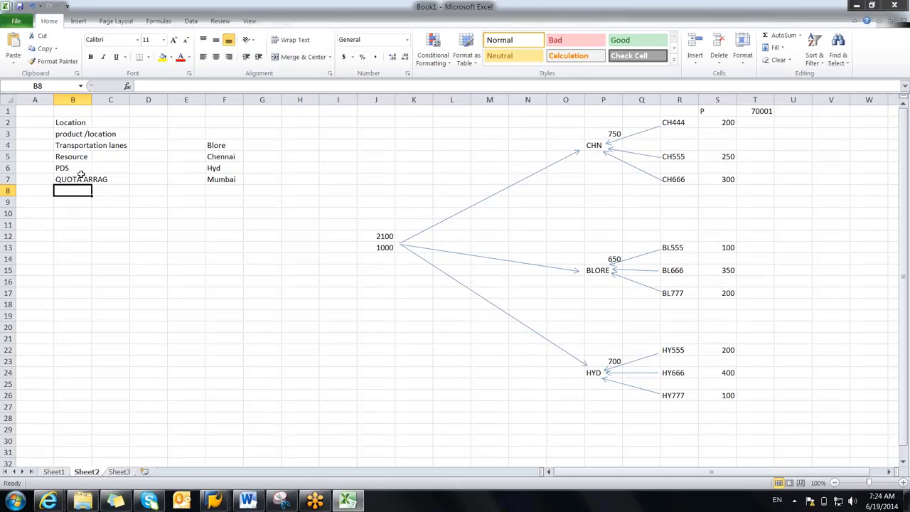
pyautogui.click(200, 226)
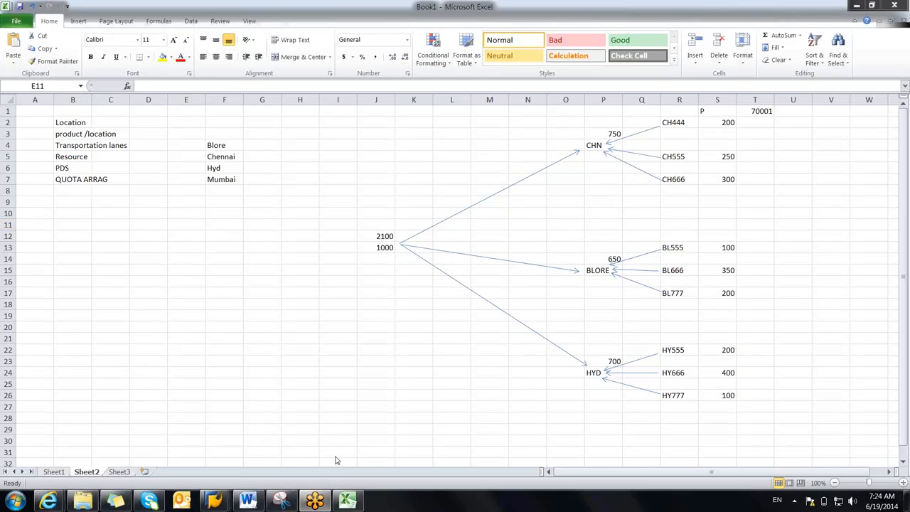
# Step: Switch to SAP, leave the transportation lane access screen, and start Display Production Data Structures, dismissing its load selection
pyautogui.moveTo(214, 500)
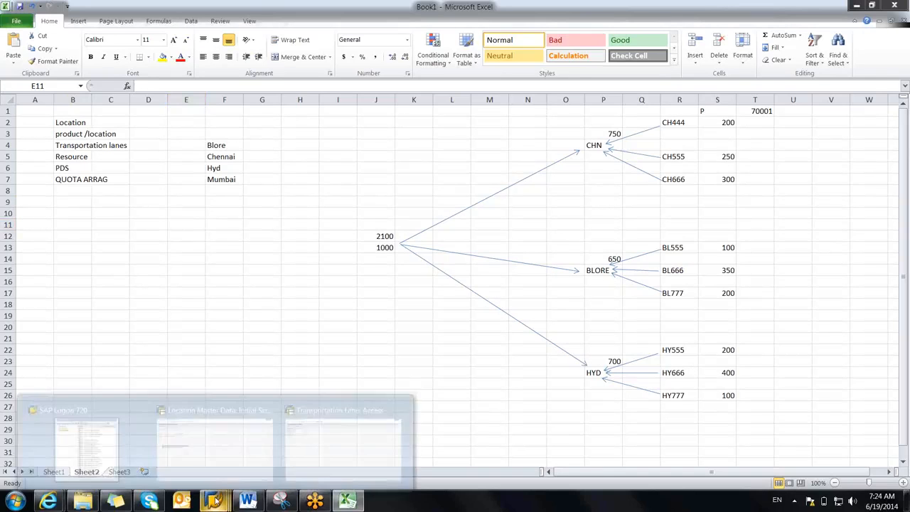
pyautogui.click(300, 450)
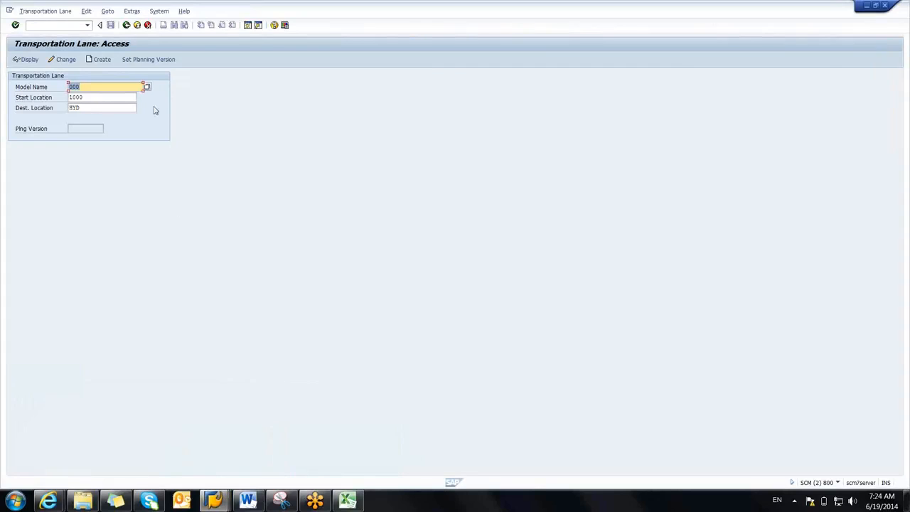
pyautogui.click(126, 26)
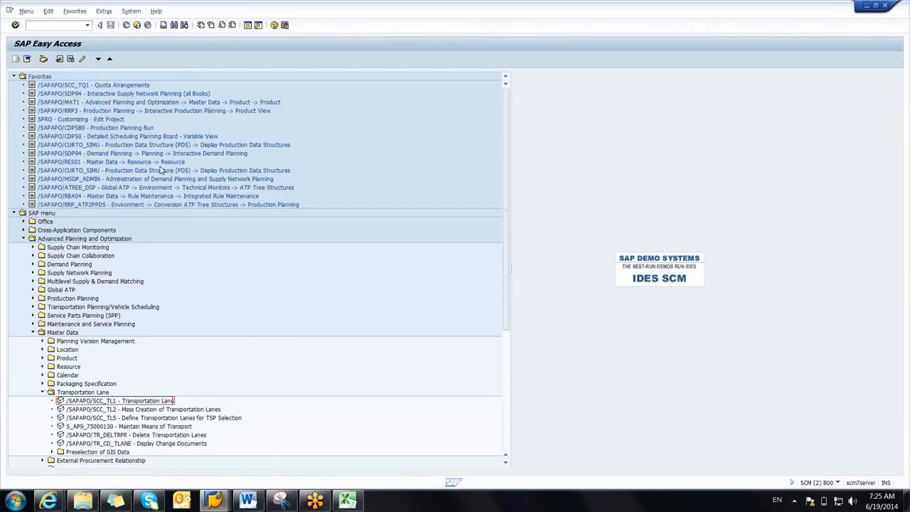
pyautogui.doubleClick(140, 146)
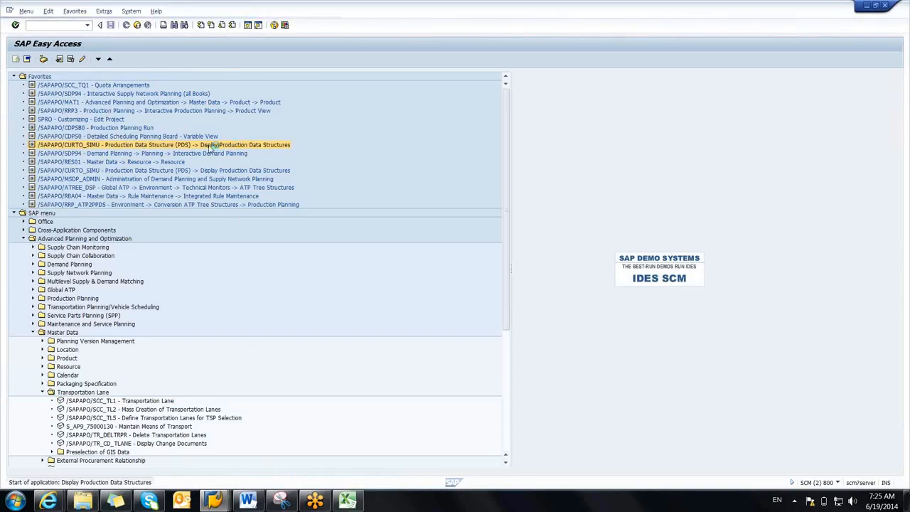
pyautogui.click(434, 170)
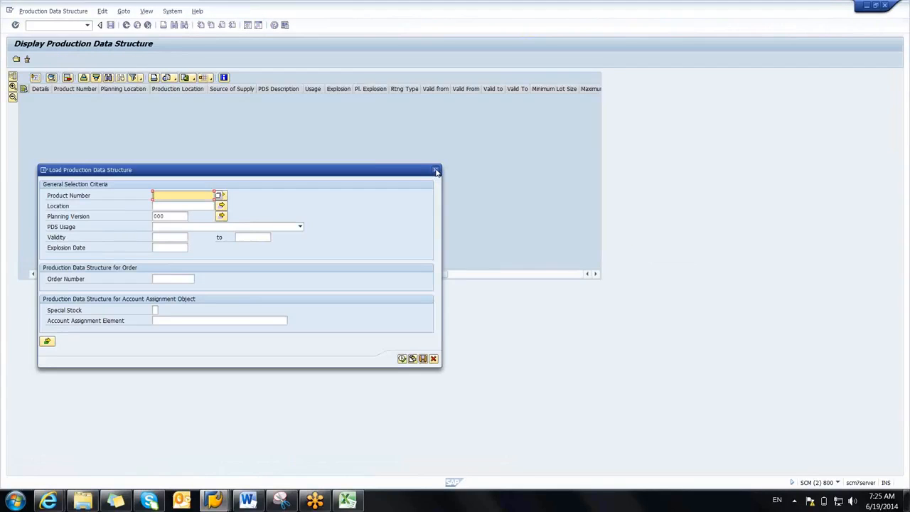